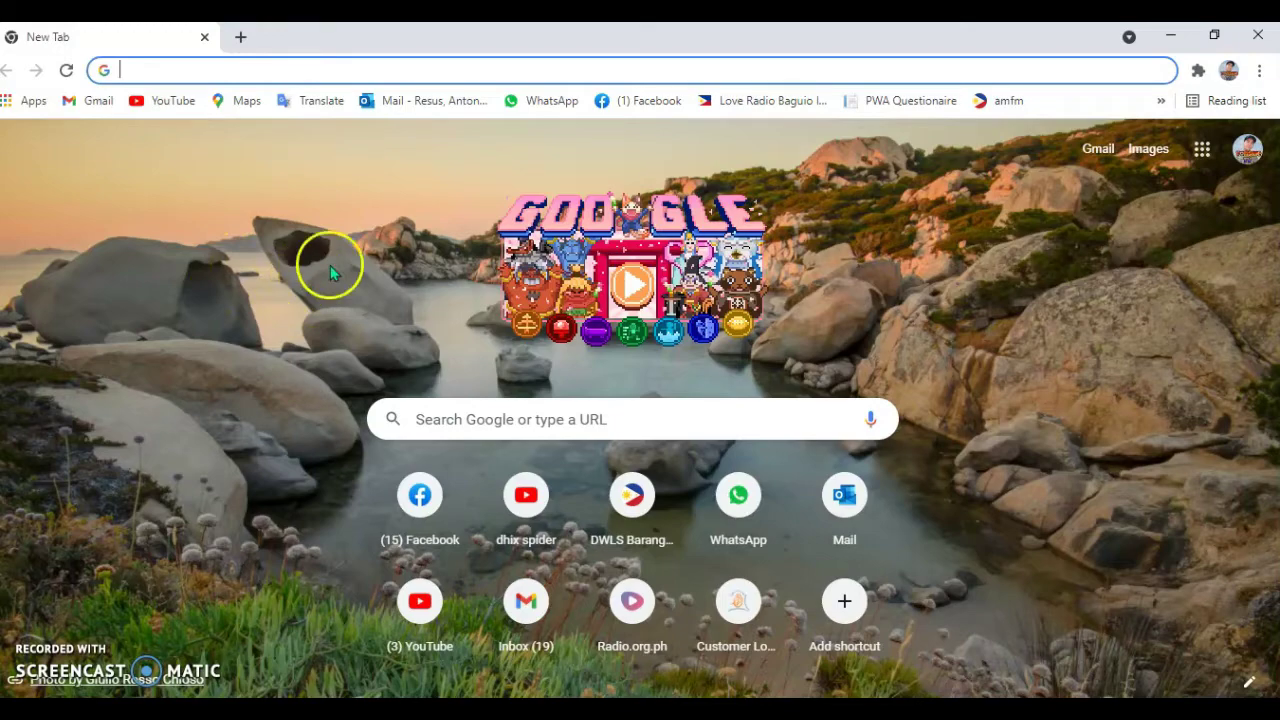
Step: Switch from the browser to Wondershare Filmora and start a new 16:9 movie in Full Feature Mode
{"action": "left_click", "coordinate": [1170, 36]}
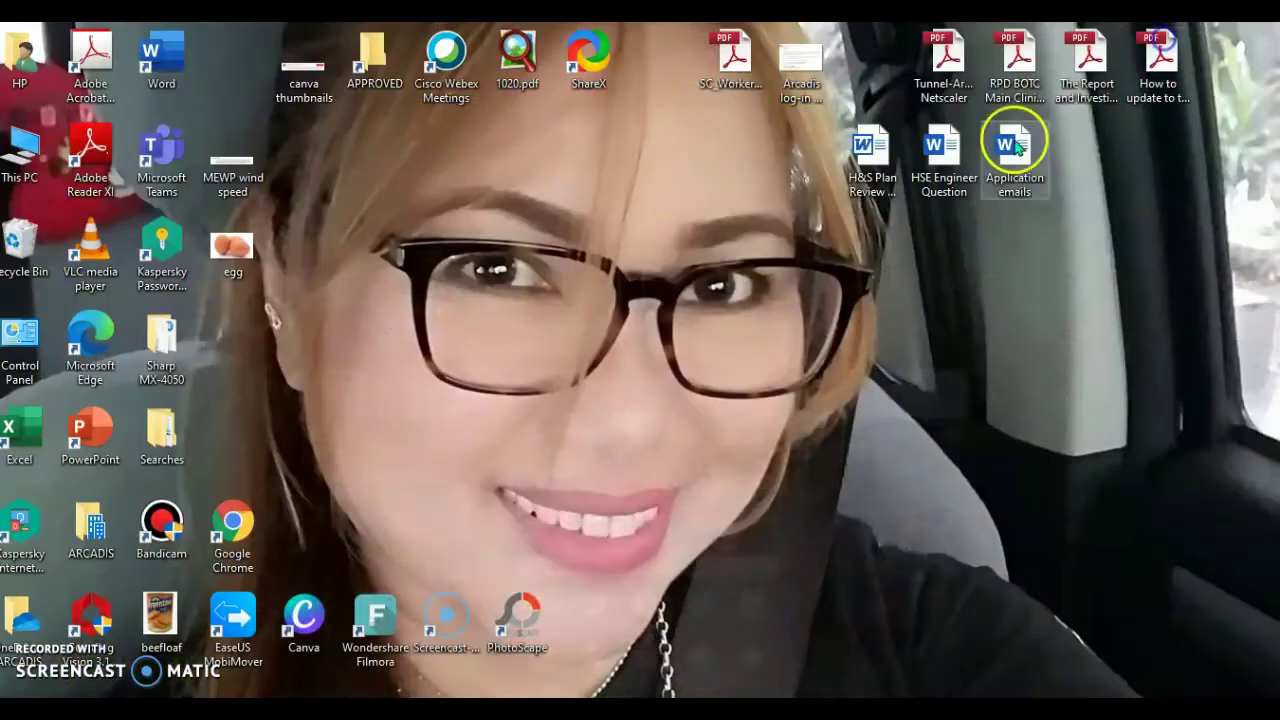
{"action": "double_click", "coordinate": [380, 617]}
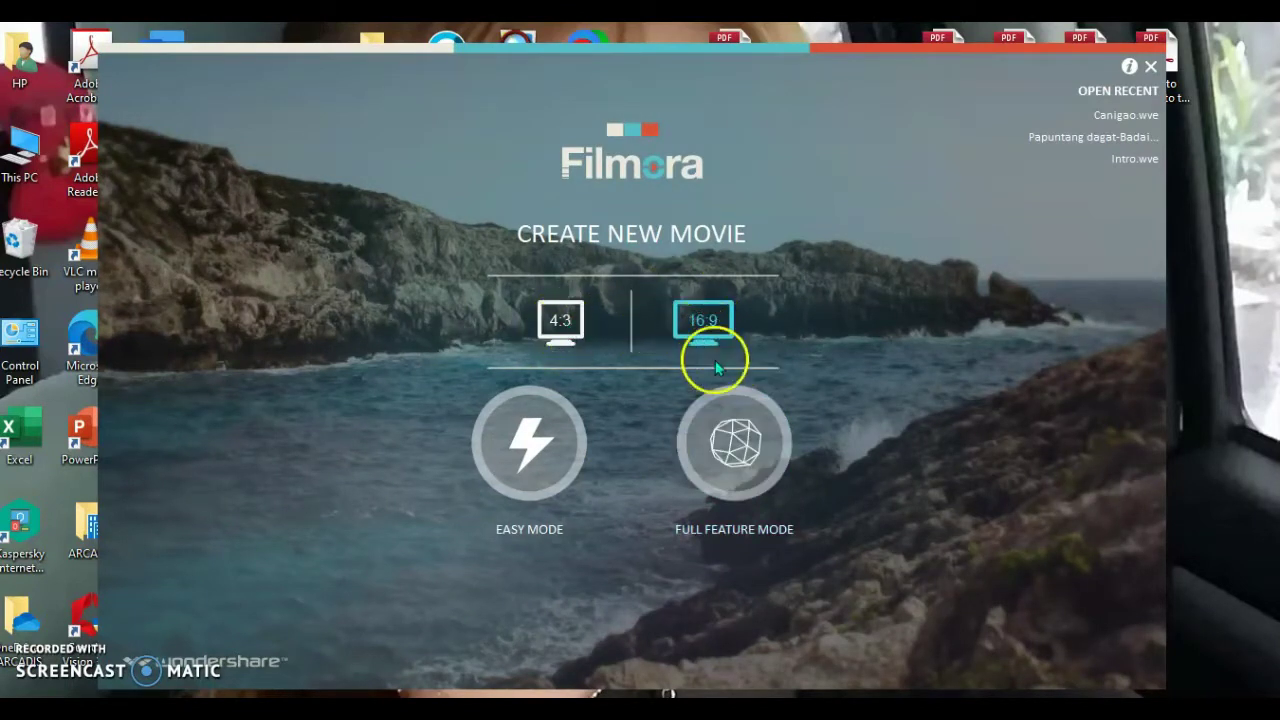
{"action": "left_click", "coordinate": [743, 453]}
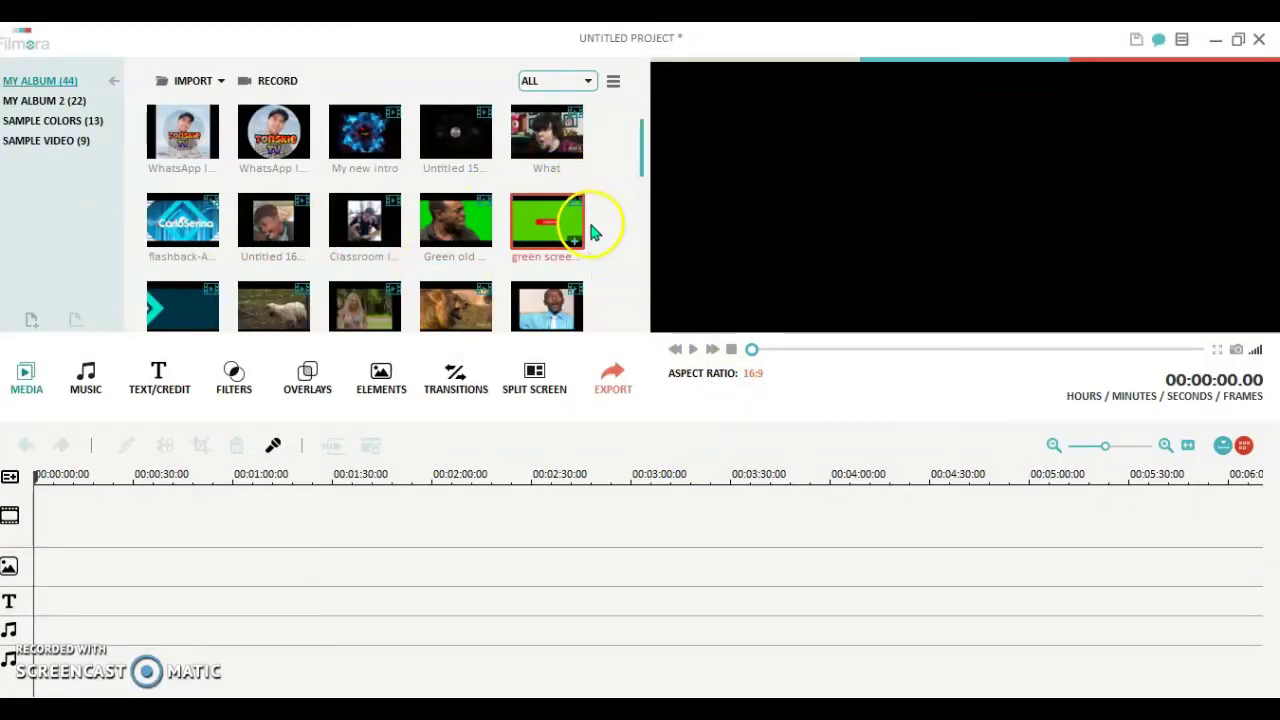
Step: Delete all media listed after the Green fire clip from My Album, keeping Green fire itself
{"action": "scroll", "coordinate": [458, 188], "scroll_direction": "down", "scroll_amount": 8}
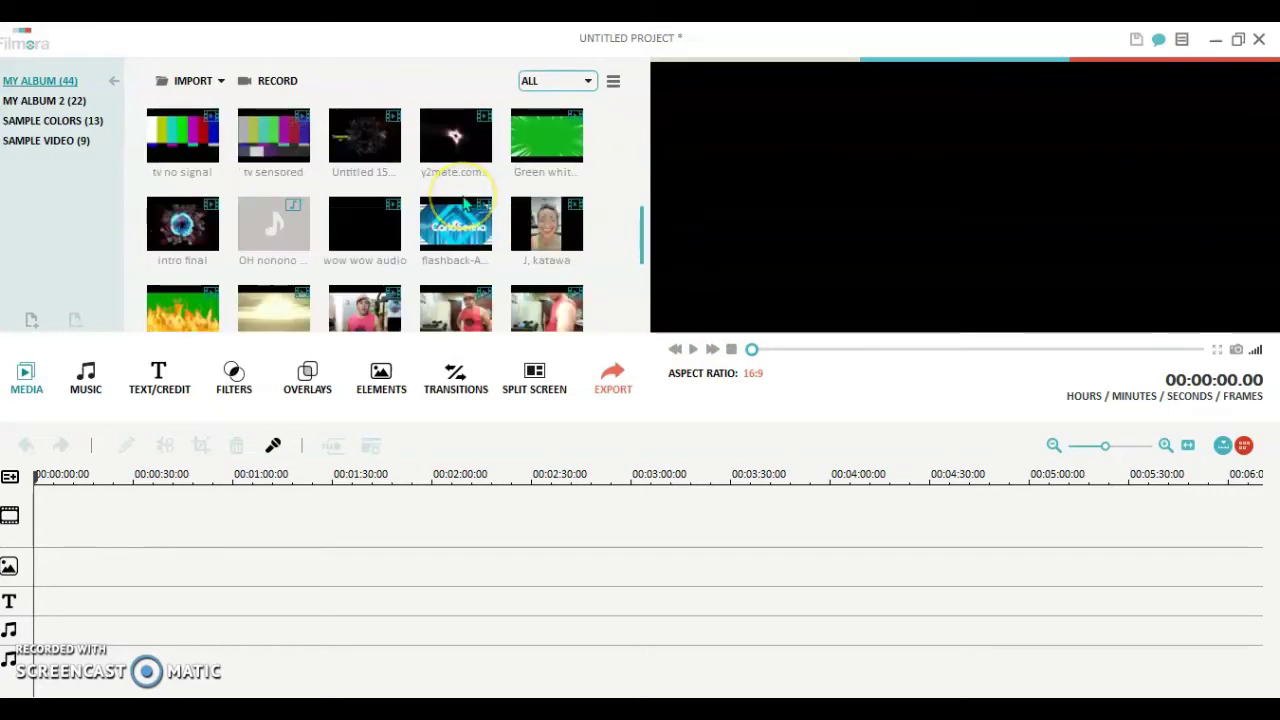
{"action": "scroll", "coordinate": [465, 203], "scroll_direction": "up", "scroll_amount": 5}
{"action": "scroll", "coordinate": [465, 203], "scroll_direction": "down", "scroll_amount": 5}
{"action": "scroll", "coordinate": [465, 203], "scroll_direction": "up", "scroll_amount": 5}
{"action": "scroll", "coordinate": [465, 203], "scroll_direction": "down", "scroll_amount": 5}
{"action": "left_click", "coordinate": [303, 233]}
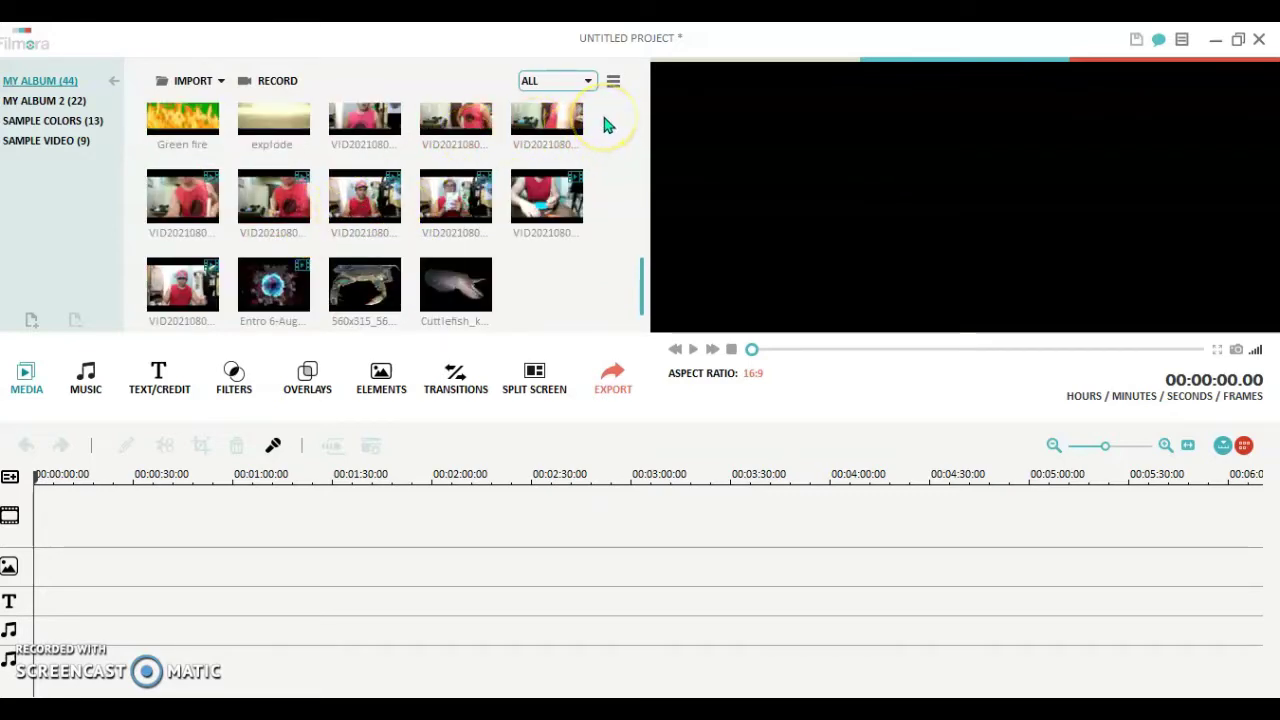
{"action": "left_click_drag", "start_coordinate": [603, 119], "coordinate": [163, 214]}
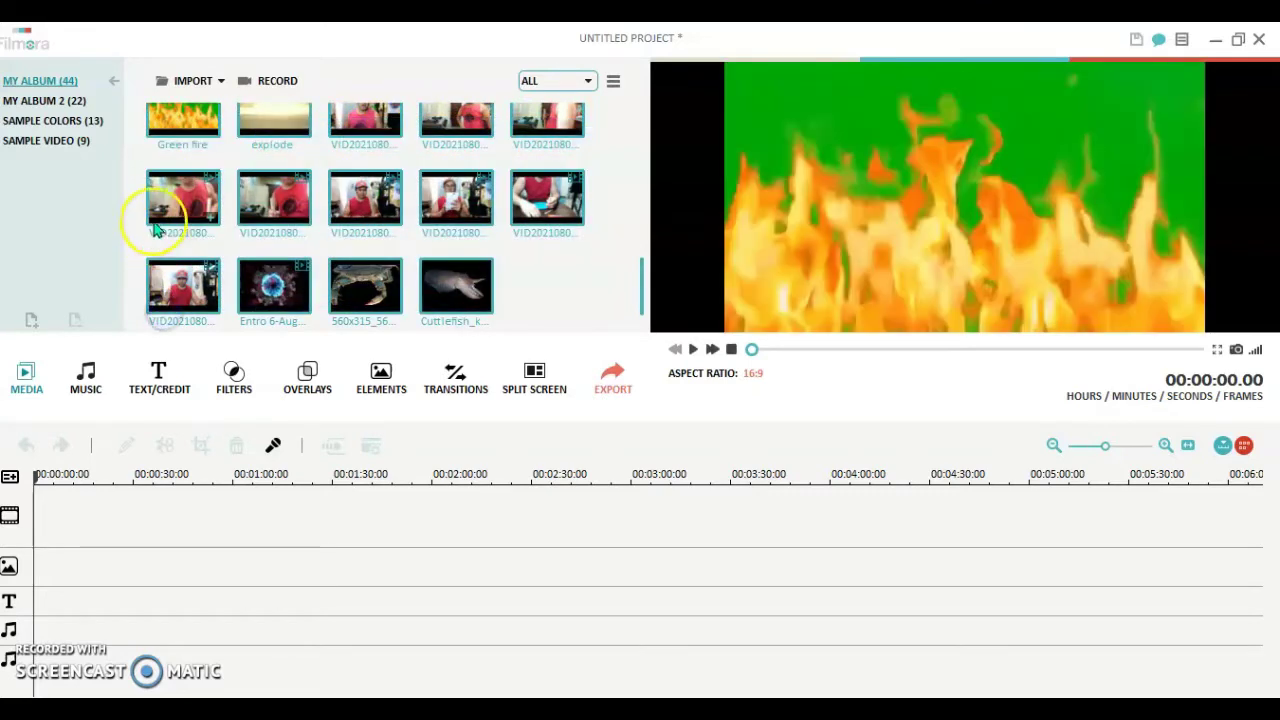
{"action": "left_click", "coordinate": [175, 122]}
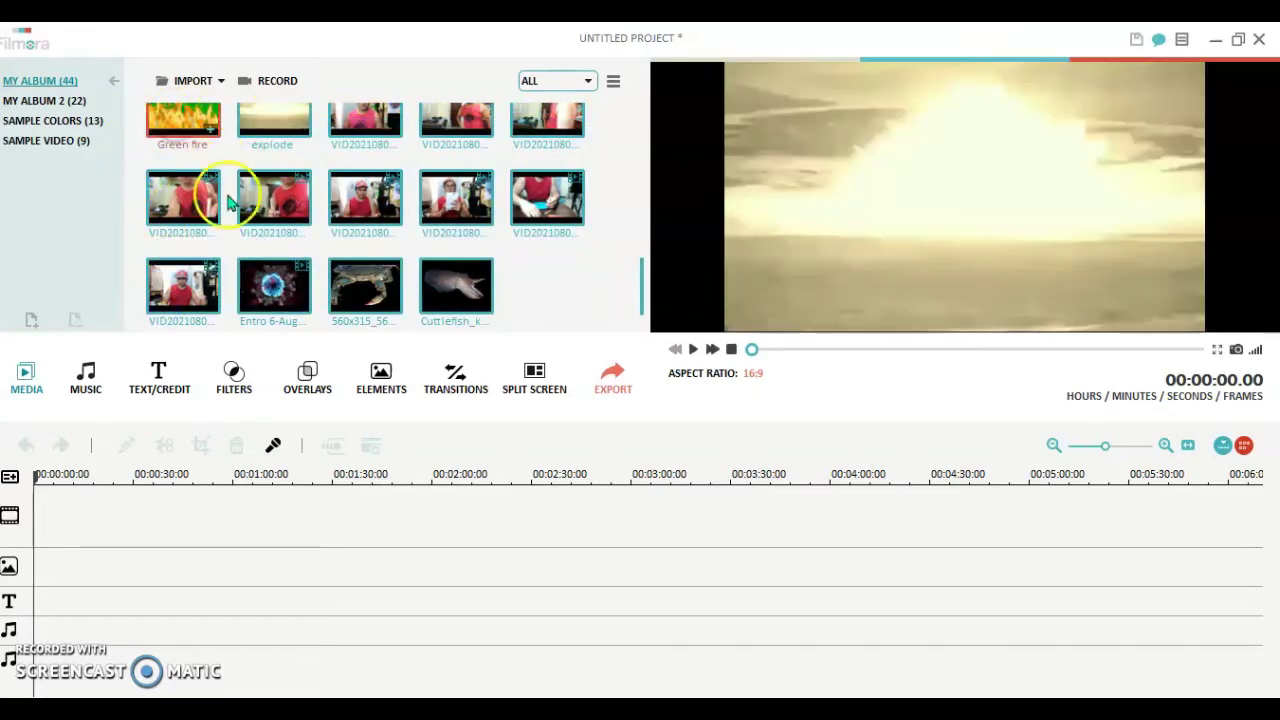
{"action": "right_click", "coordinate": [364, 192]}
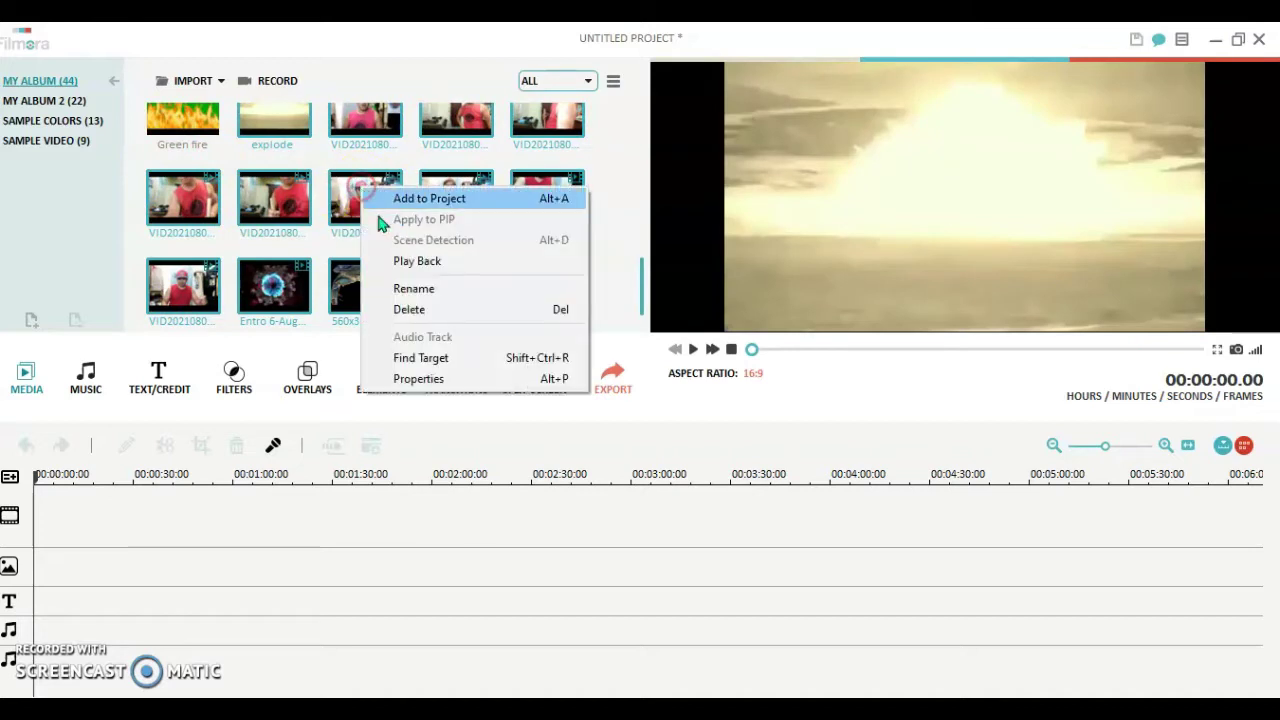
{"action": "left_click", "coordinate": [420, 310]}
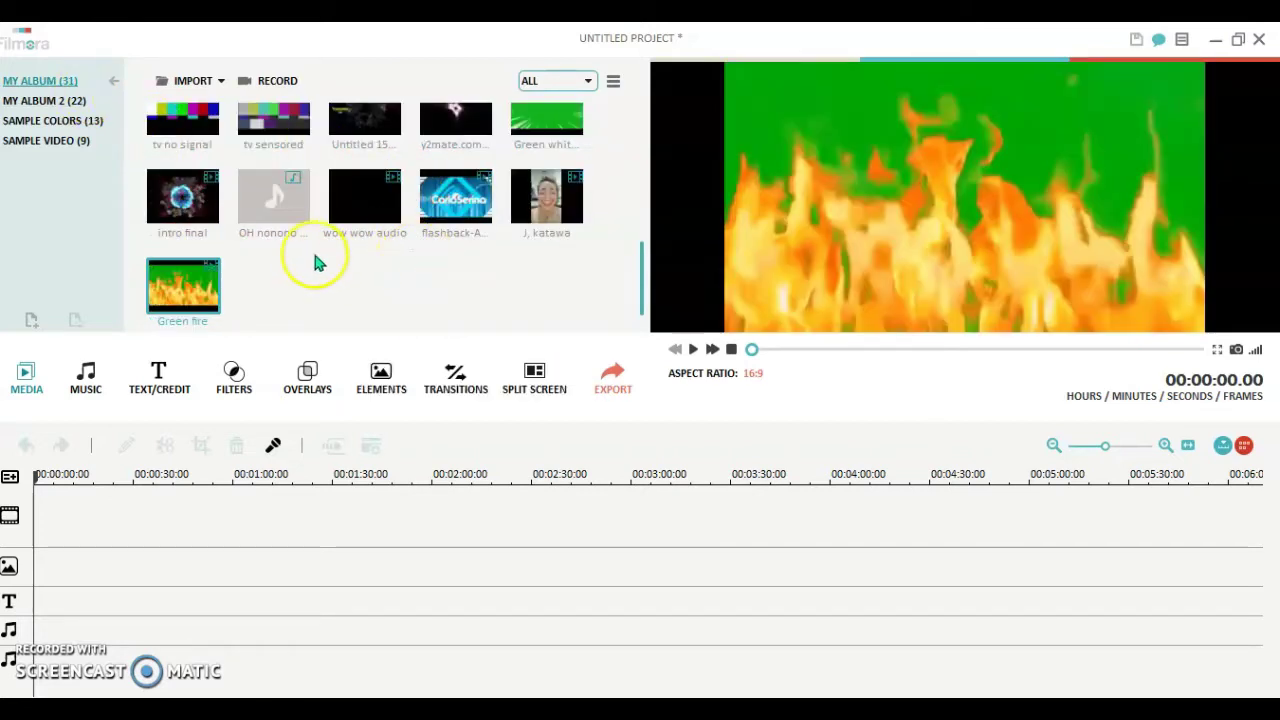
Step: Start a media import and browse to the PICTURES folder inside the personal file folder on Local Disk (D:)
{"action": "scroll", "coordinate": [357, 263], "scroll_direction": "up", "scroll_amount": 5}
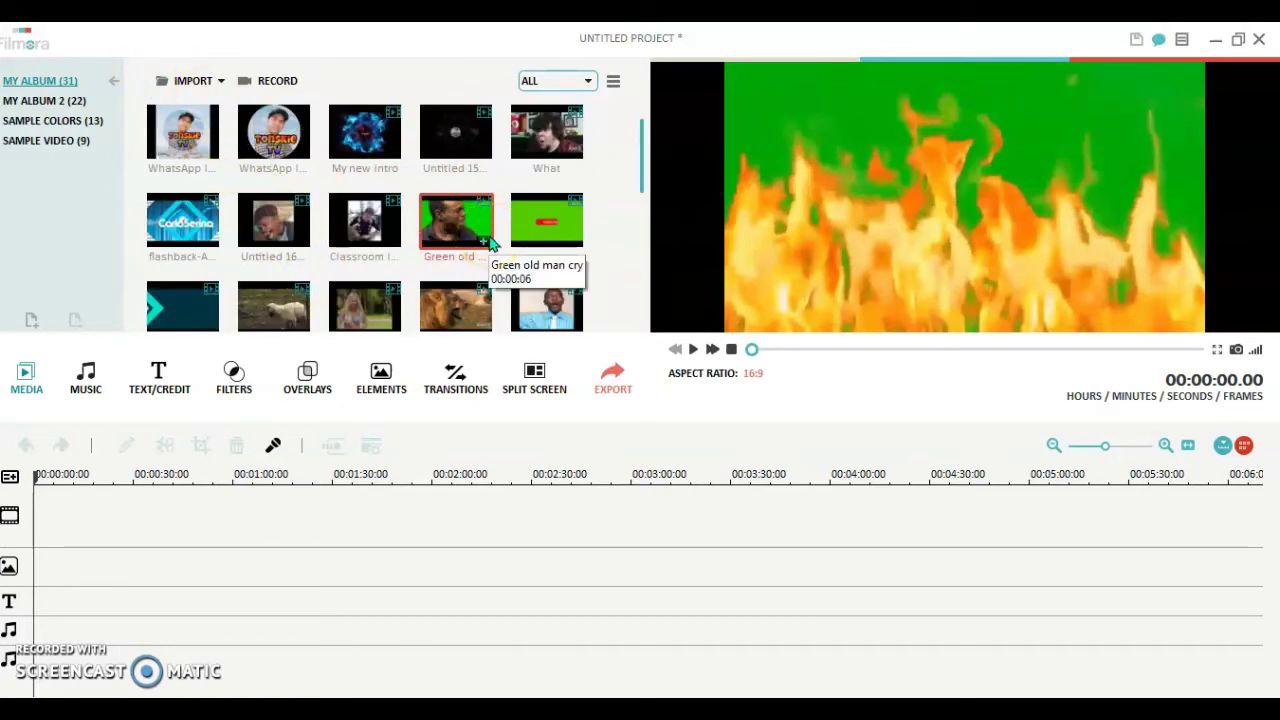
{"action": "scroll", "coordinate": [490, 243], "scroll_direction": "down", "scroll_amount": 1}
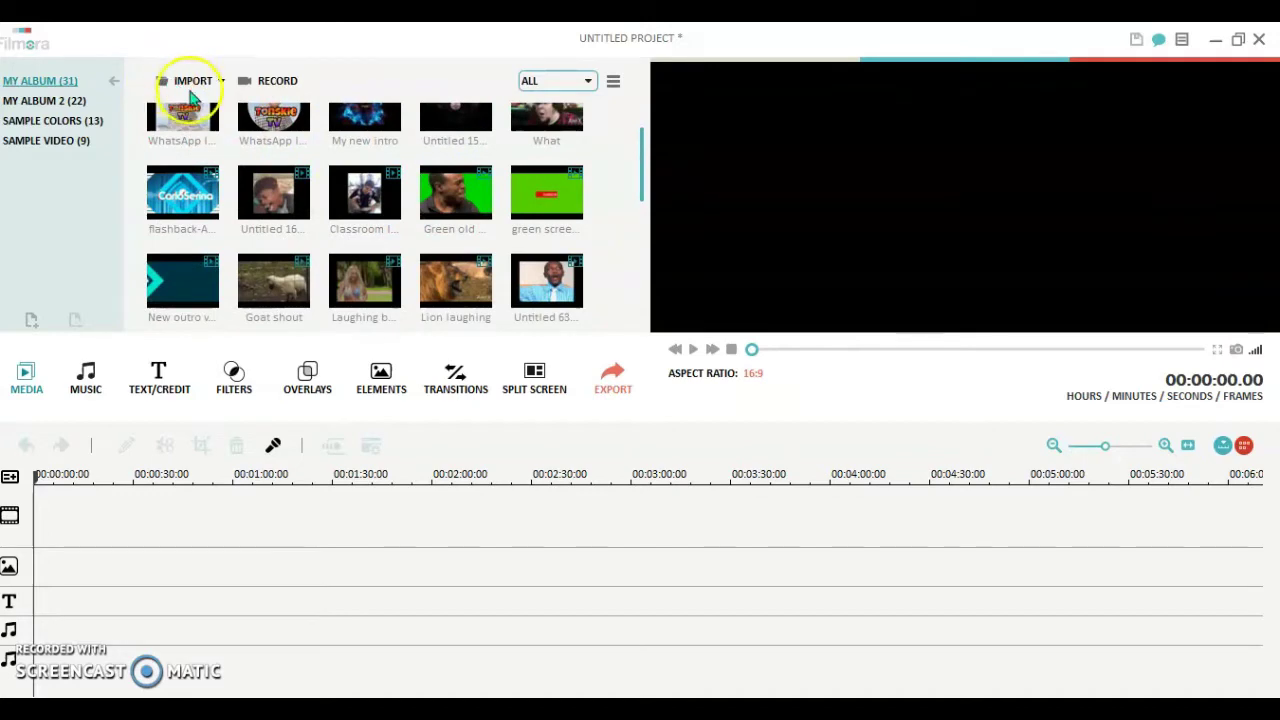
{"action": "left_click", "coordinate": [194, 82]}
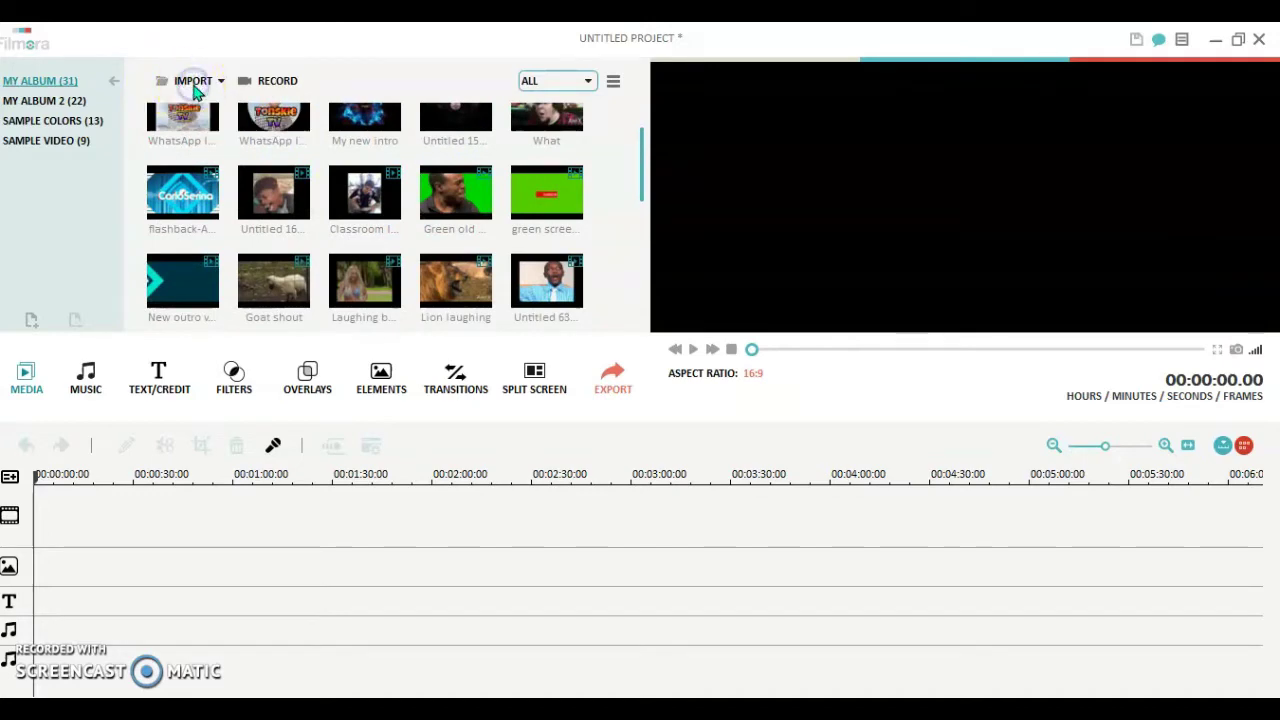
{"action": "scroll", "coordinate": [122, 270], "scroll_direction": "down", "scroll_amount": 1}
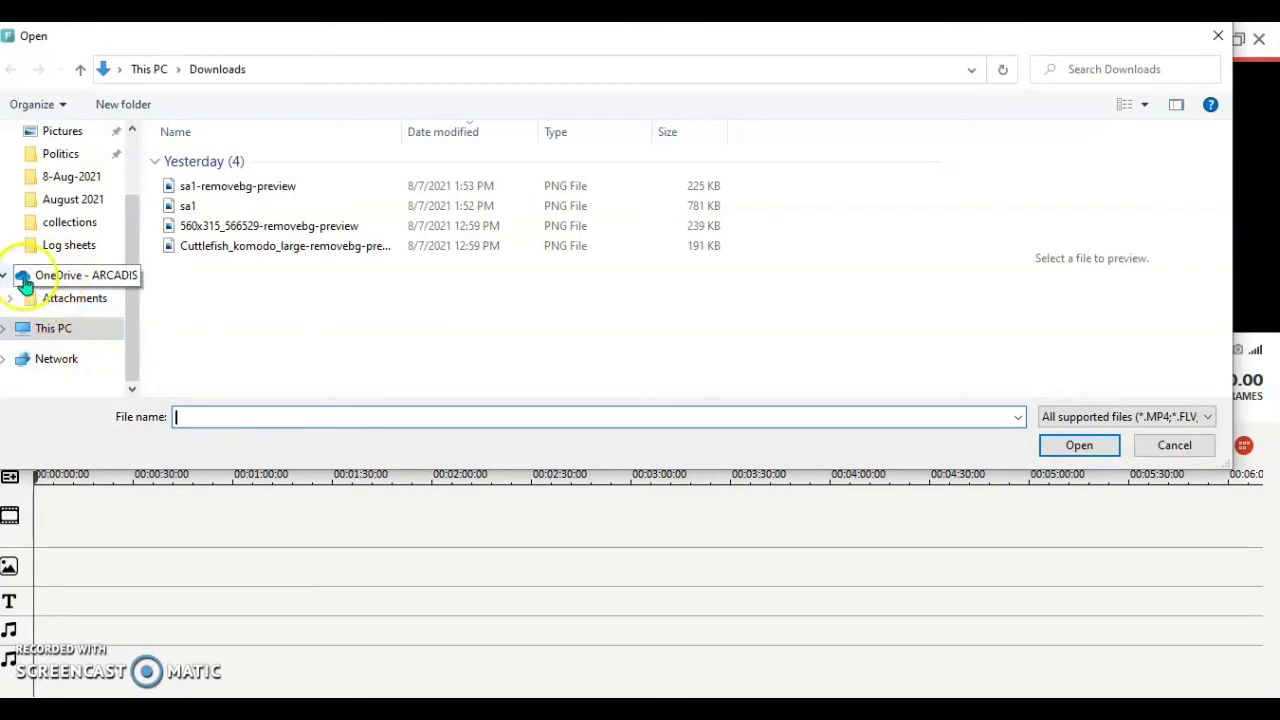
{"action": "left_click", "coordinate": [63, 333]}
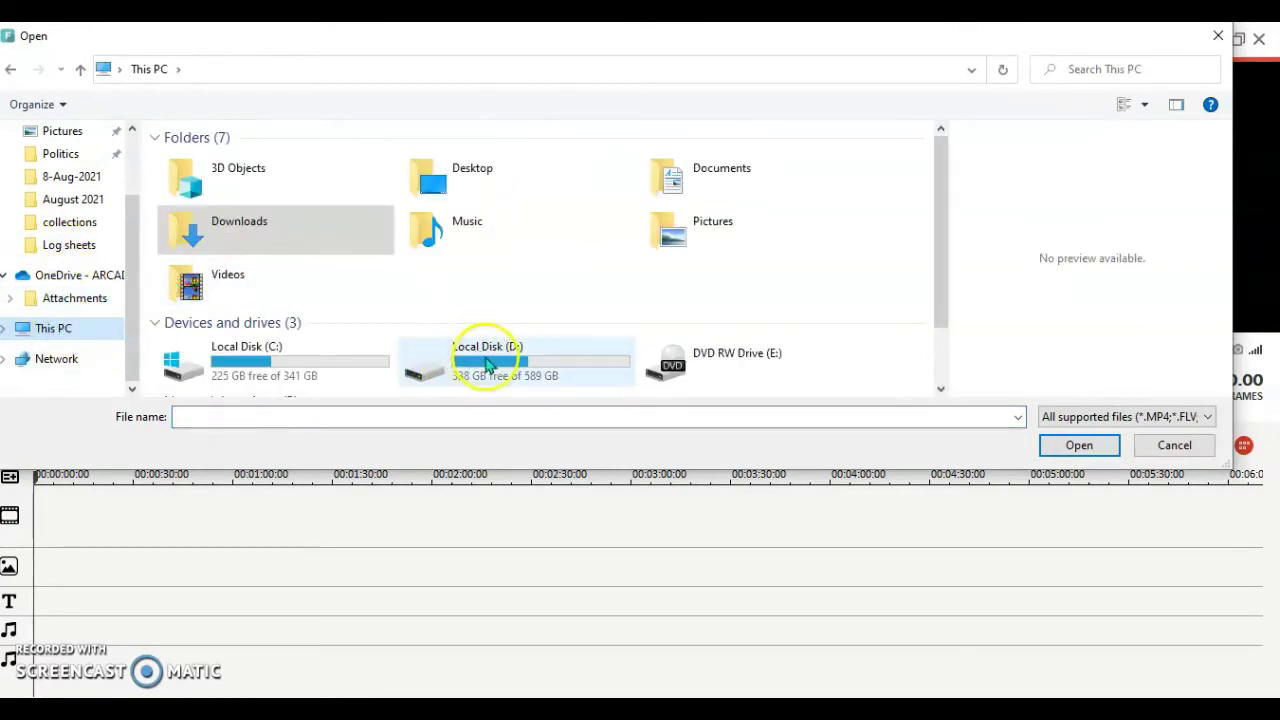
{"action": "double_click", "coordinate": [488, 362]}
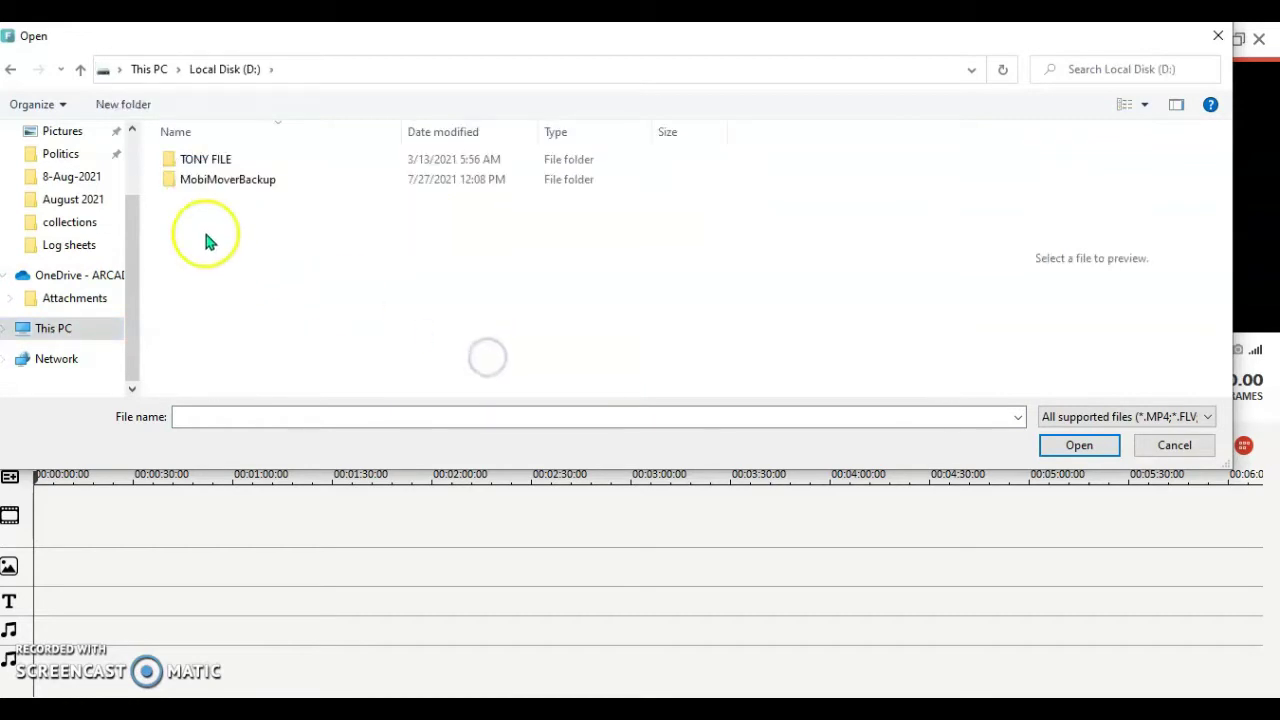
{"action": "double_click", "coordinate": [212, 163]}
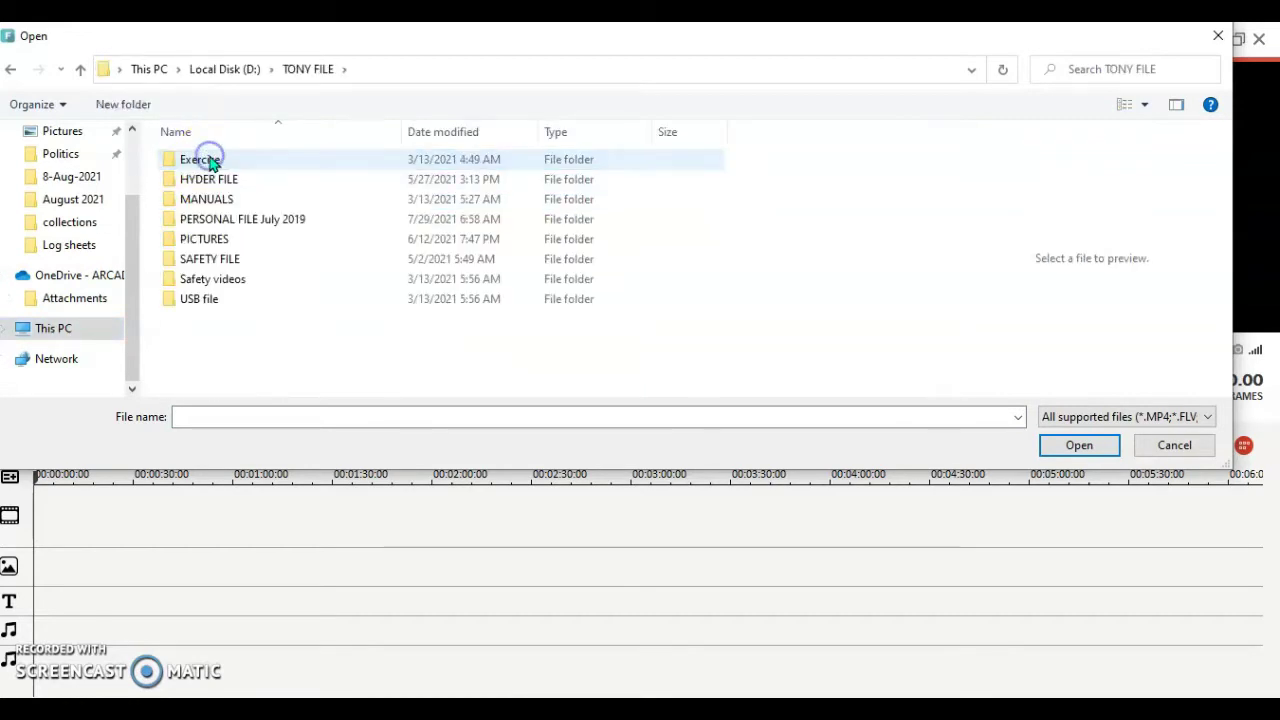
{"action": "left_click", "coordinate": [200, 244]}
{"action": "double_click", "coordinate": [200, 244]}
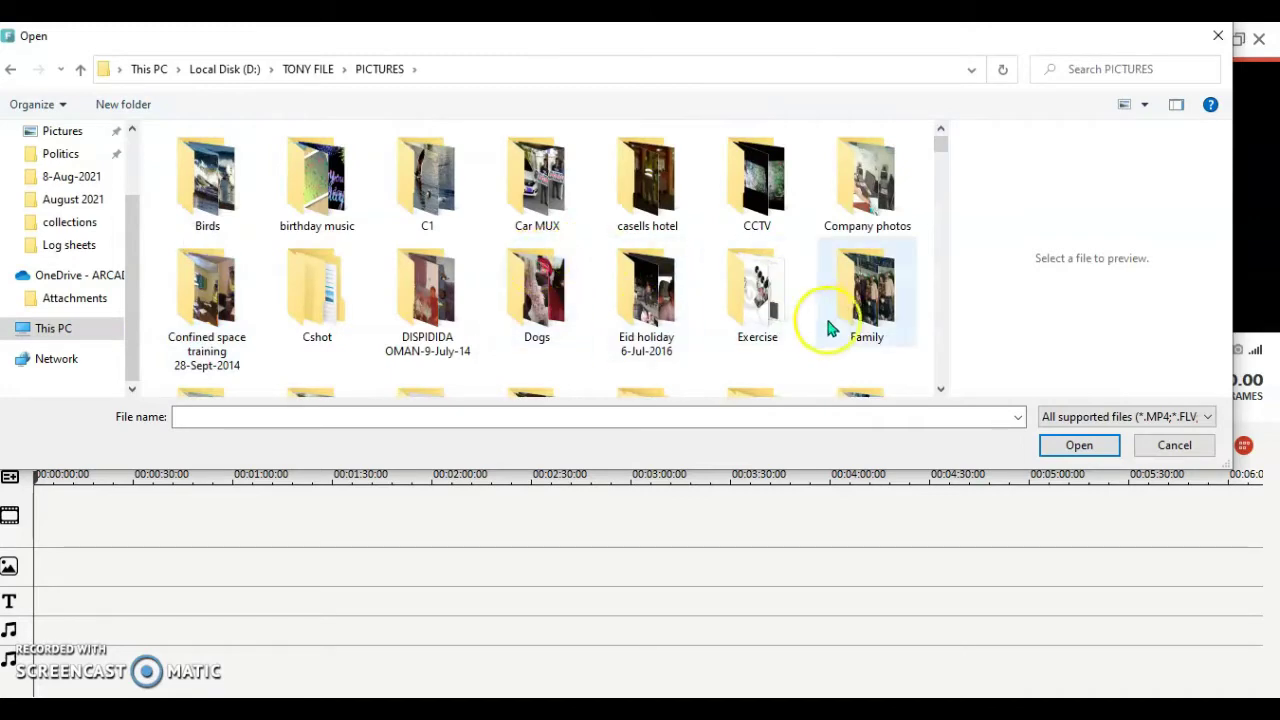
Step: Import all images and videos from Youtube file > Edited videos and effect > Tortang beefloof 6-Aug-2021 into My Album
{"action": "scroll", "coordinate": [830, 314], "scroll_direction": "down", "scroll_amount": 4}
{"action": "scroll", "coordinate": [840, 316], "scroll_direction": "down", "scroll_amount": 8}
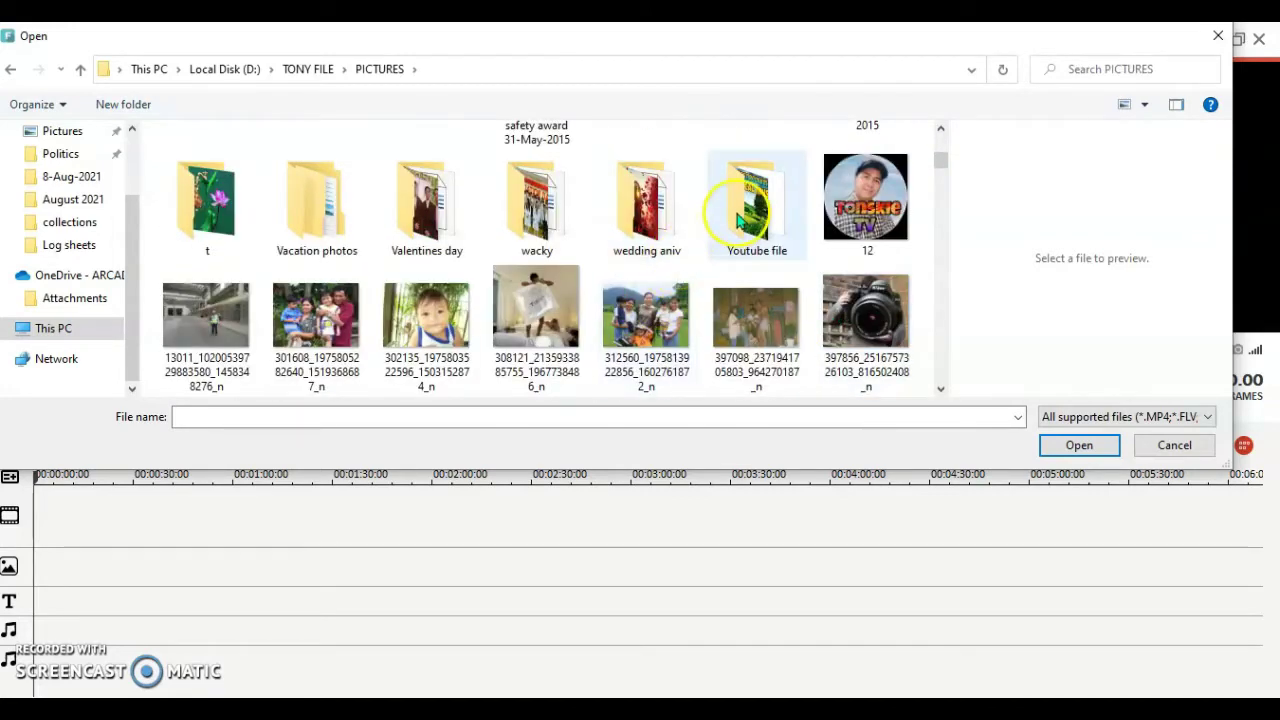
{"action": "double_click", "coordinate": [740, 218]}
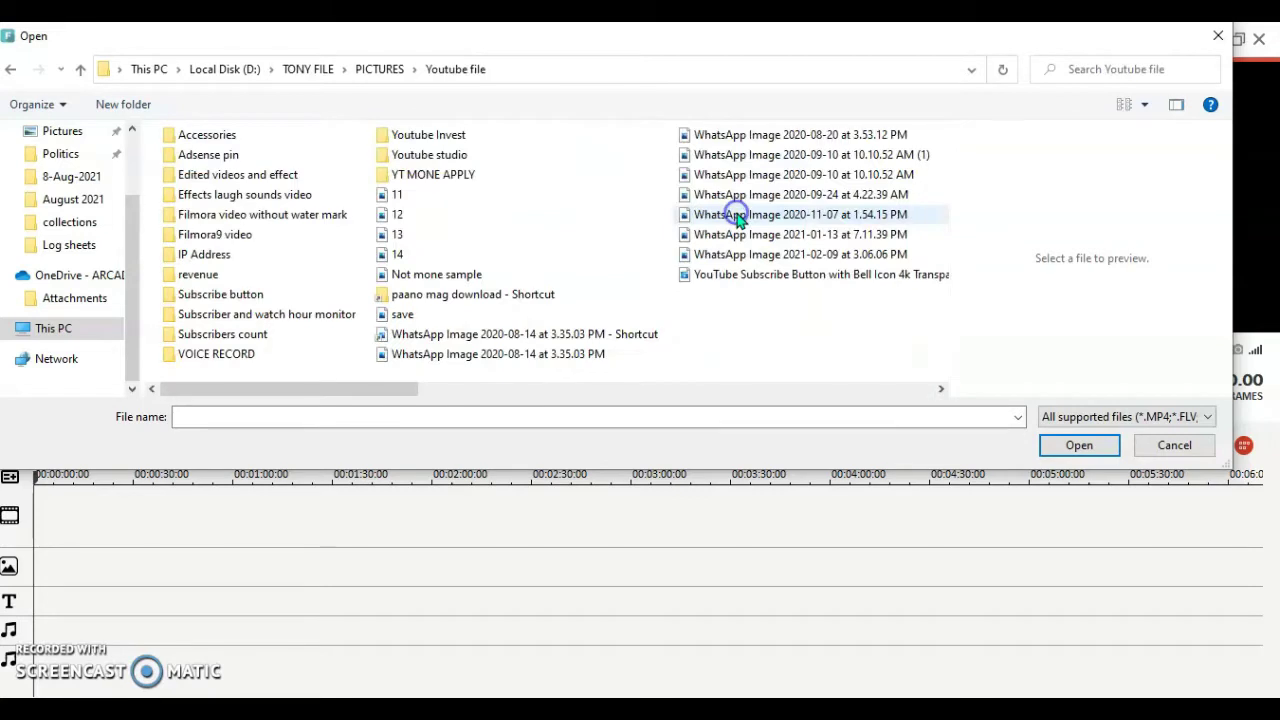
{"action": "double_click", "coordinate": [222, 178]}
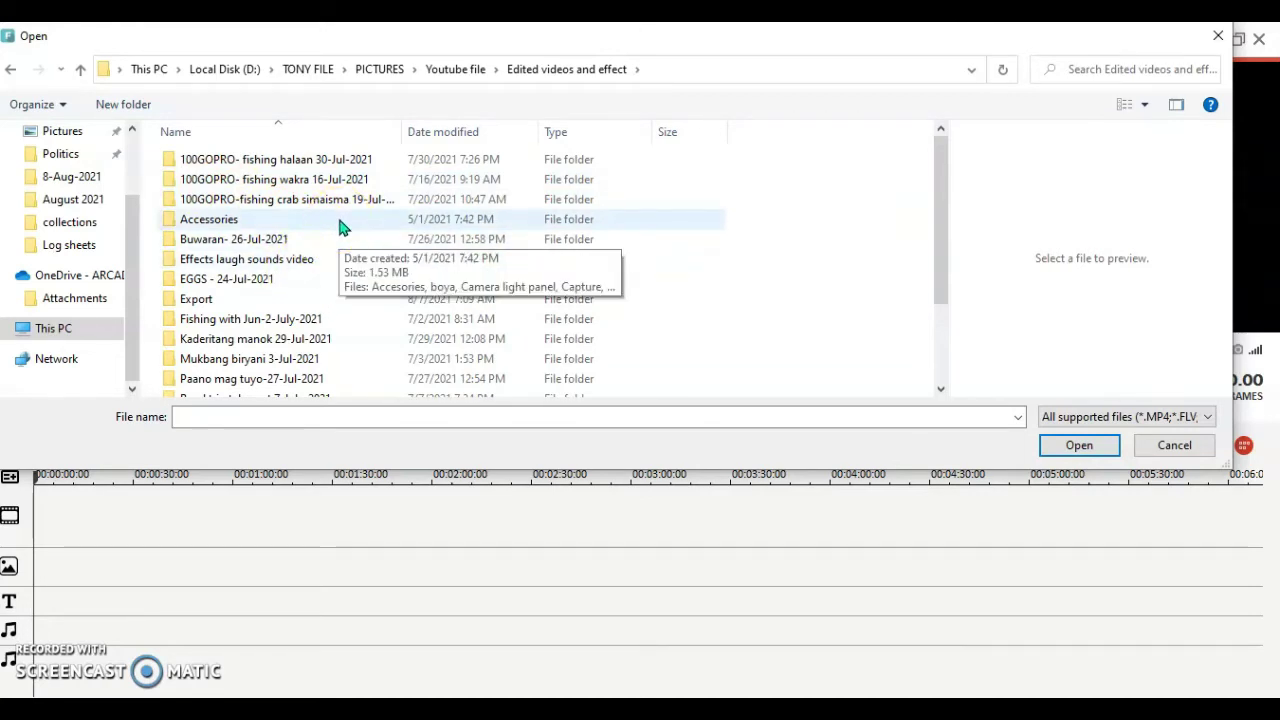
{"action": "scroll", "coordinate": [337, 226], "scroll_direction": "down", "scroll_amount": 2}
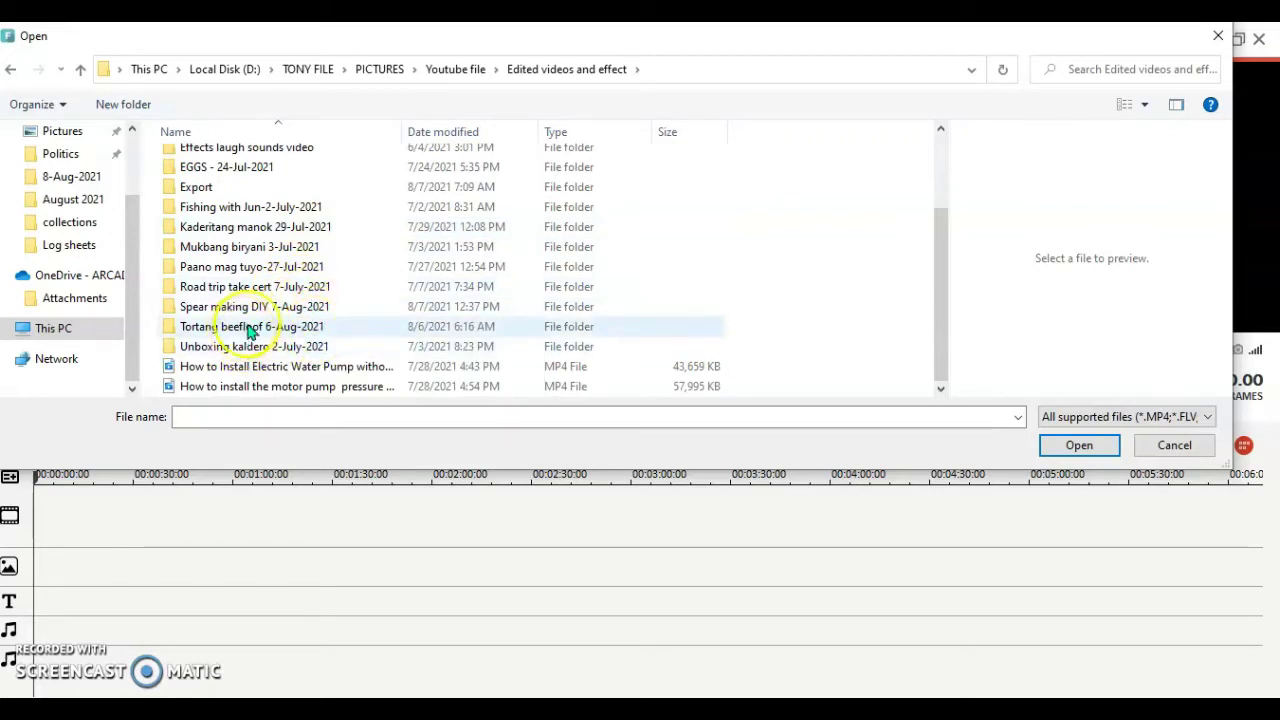
{"action": "double_click", "coordinate": [333, 328]}
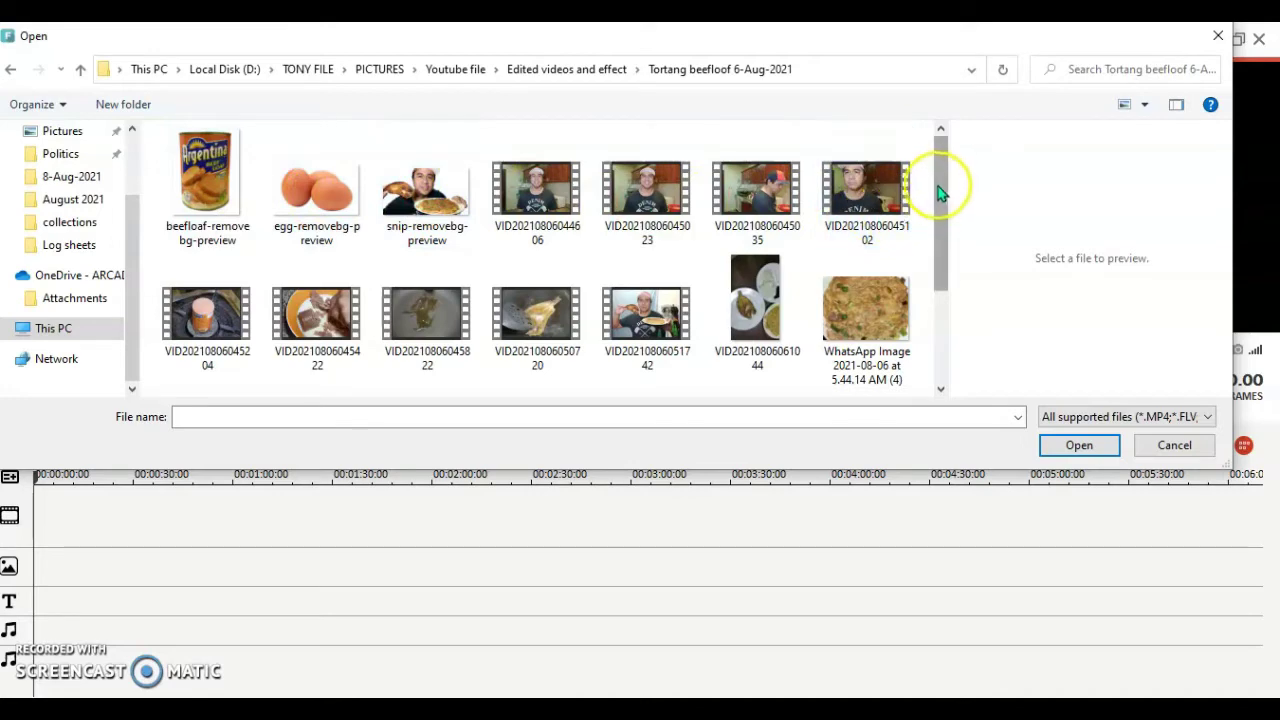
{"action": "left_click_drag", "start_coordinate": [922, 185], "coordinate": [171, 389]}
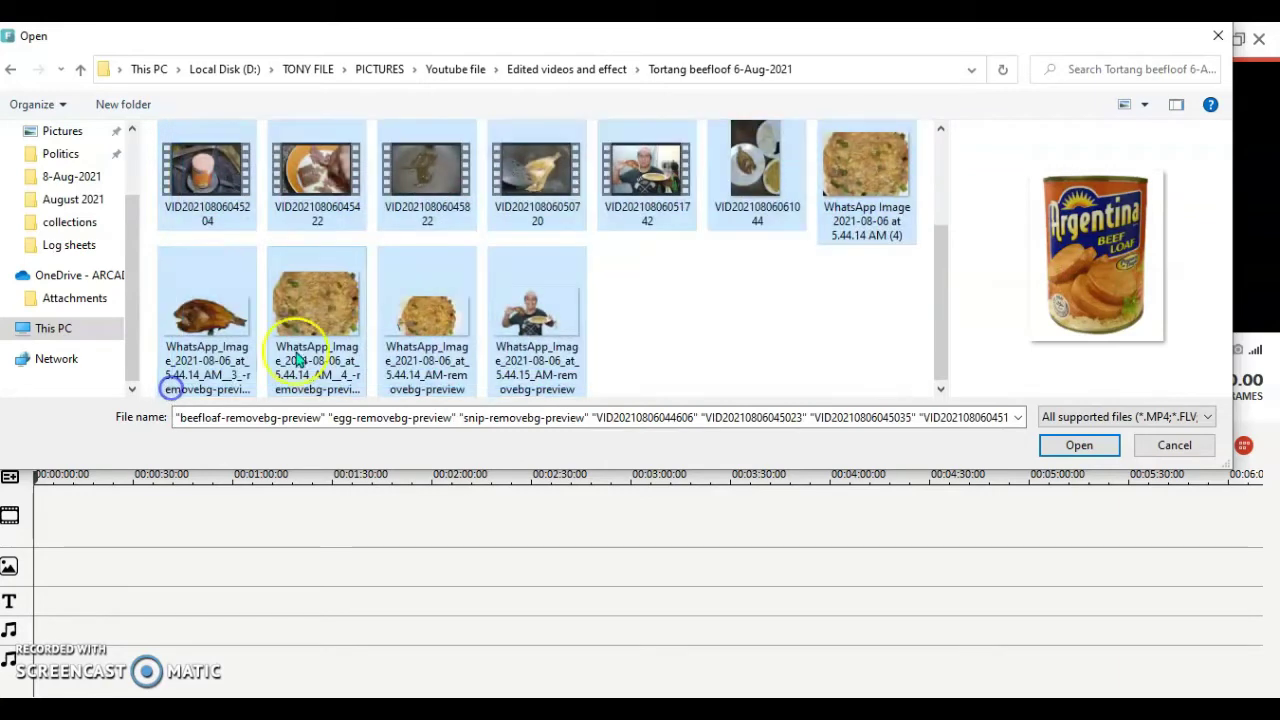
{"action": "left_click", "coordinate": [1064, 446]}
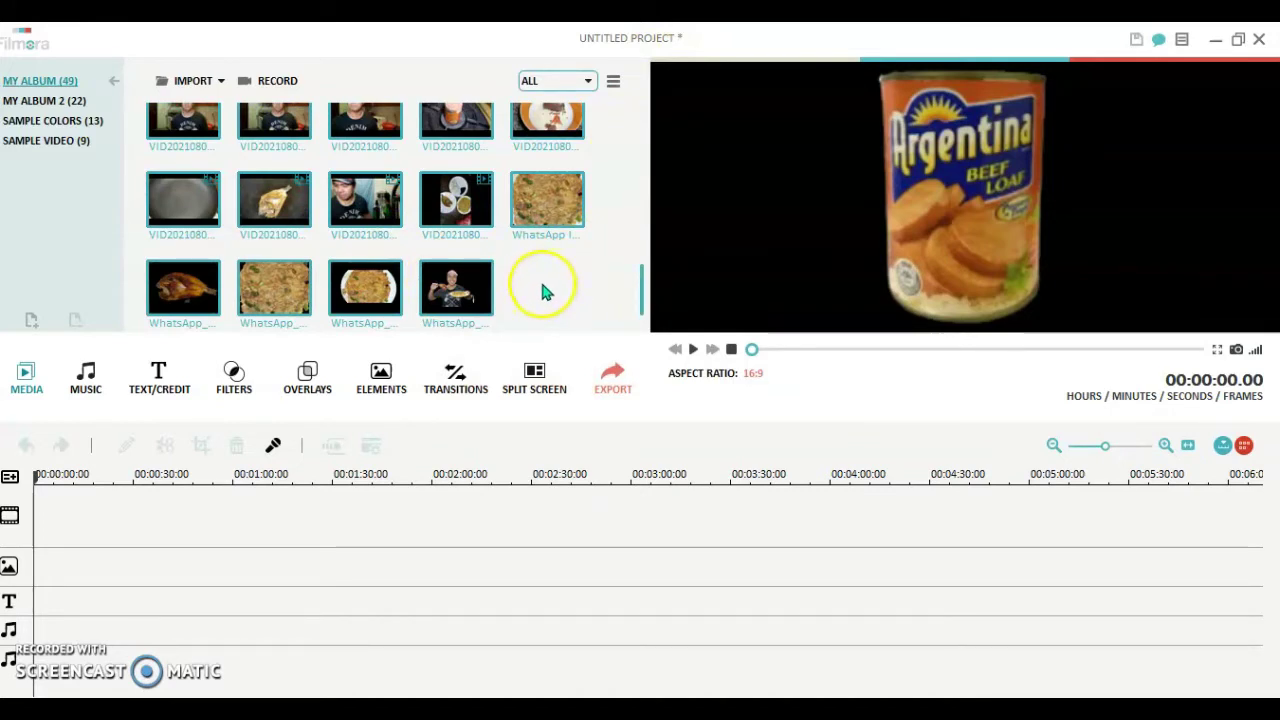
{"action": "left_click", "coordinate": [549, 287]}
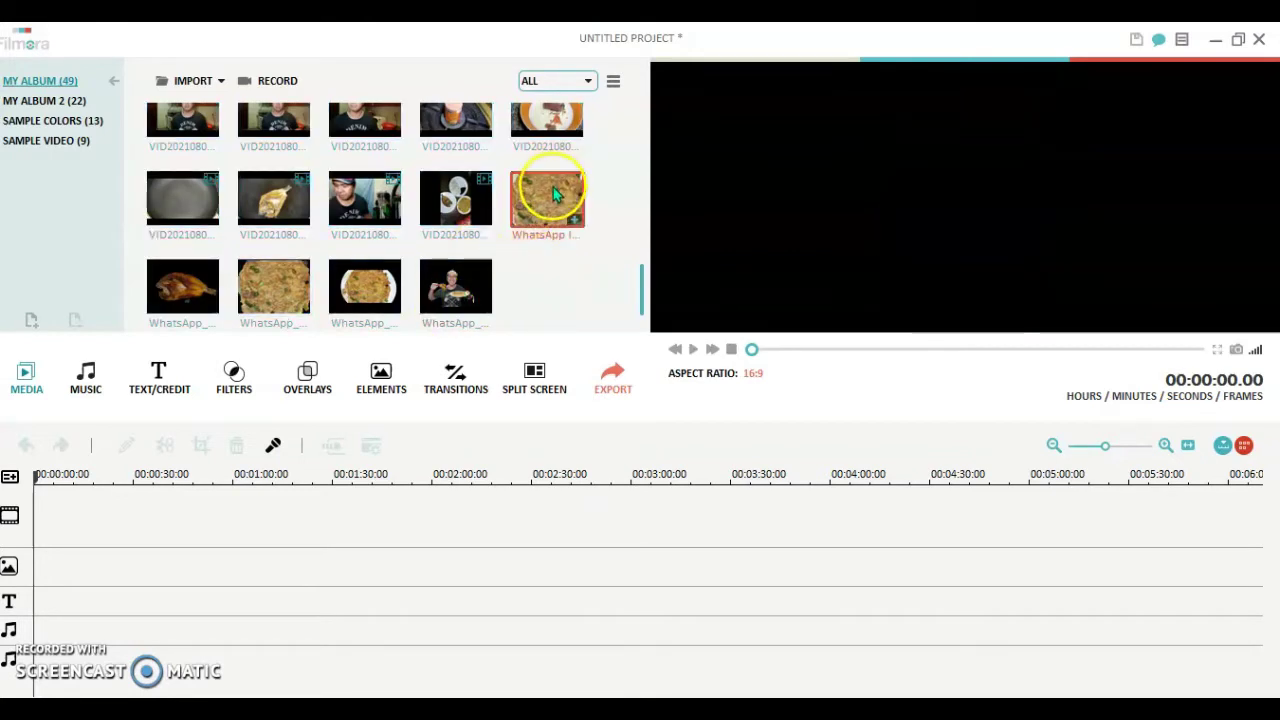
{"action": "scroll", "coordinate": [547, 197], "scroll_direction": "up", "scroll_amount": 3}
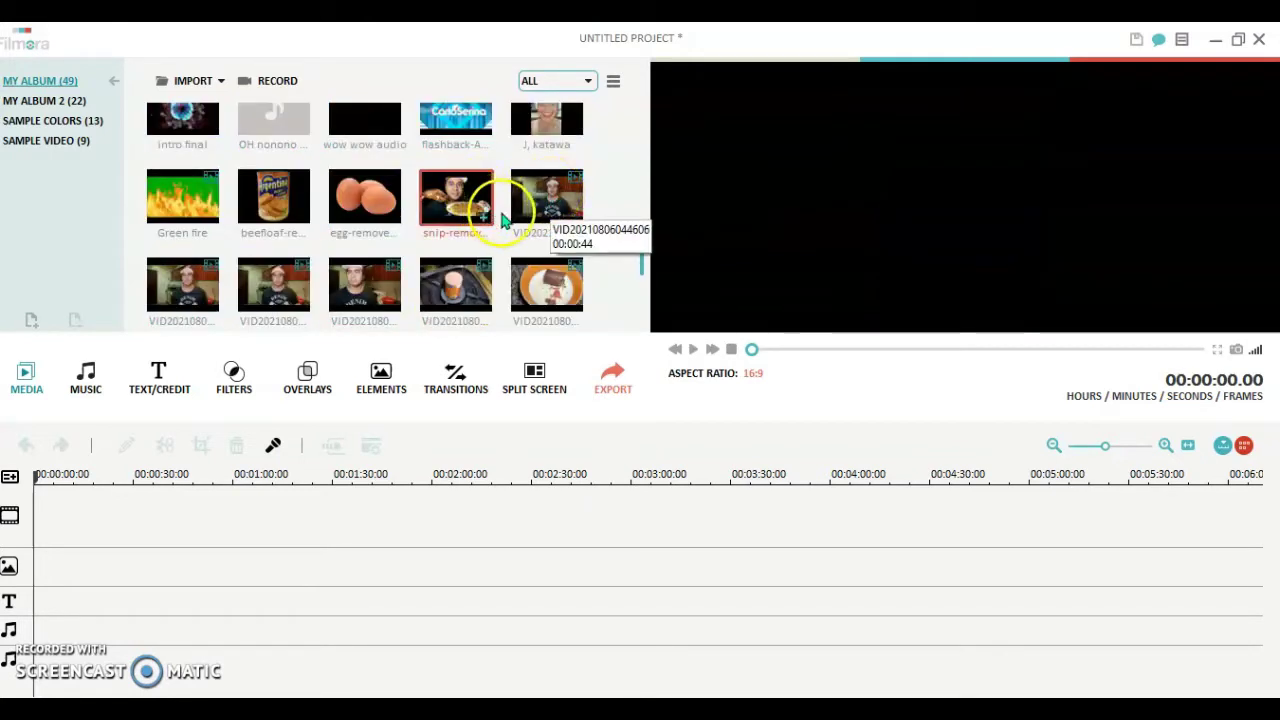
{"action": "left_click", "coordinate": [452, 230]}
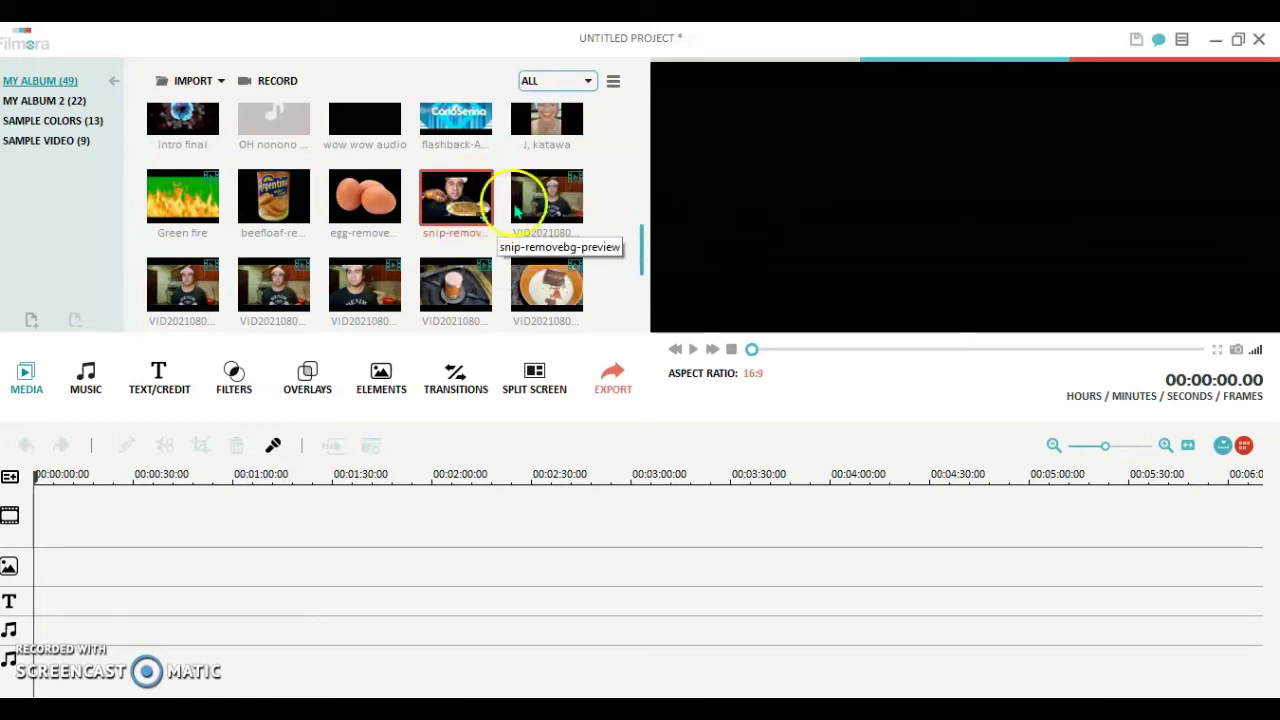
{"action": "left_click", "coordinate": [545, 215]}
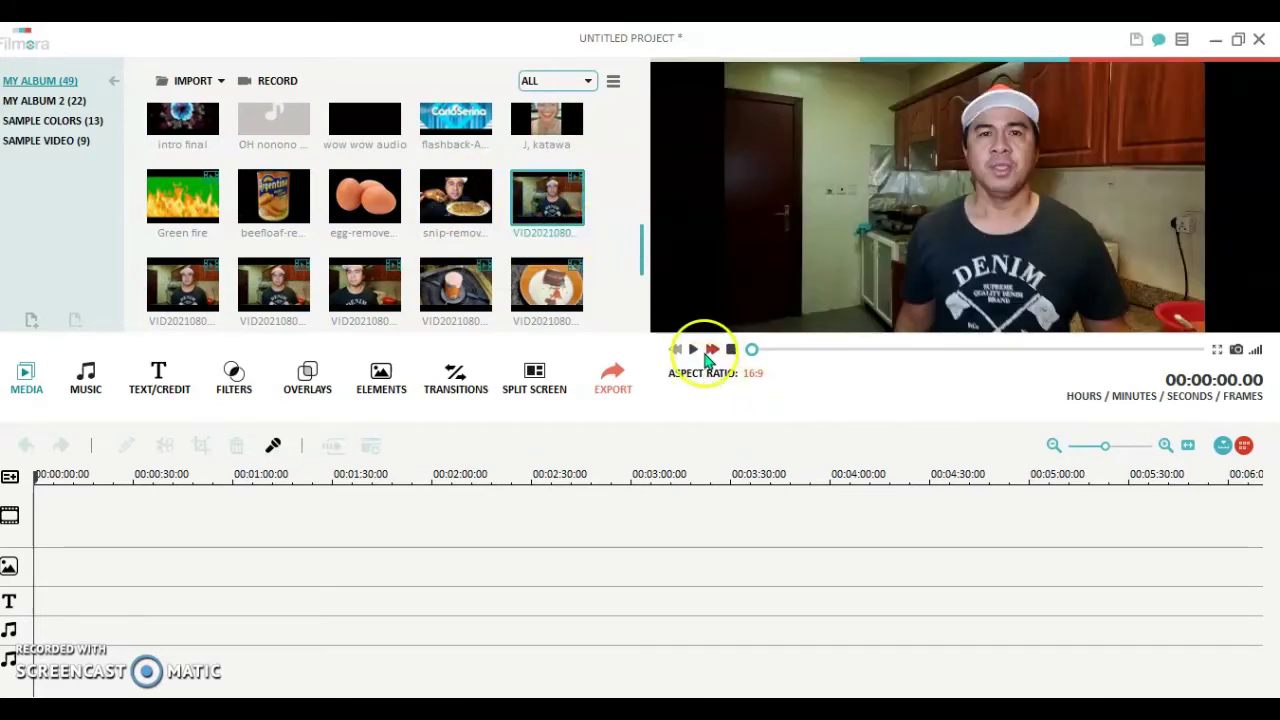
{"action": "left_click", "coordinate": [693, 350]}
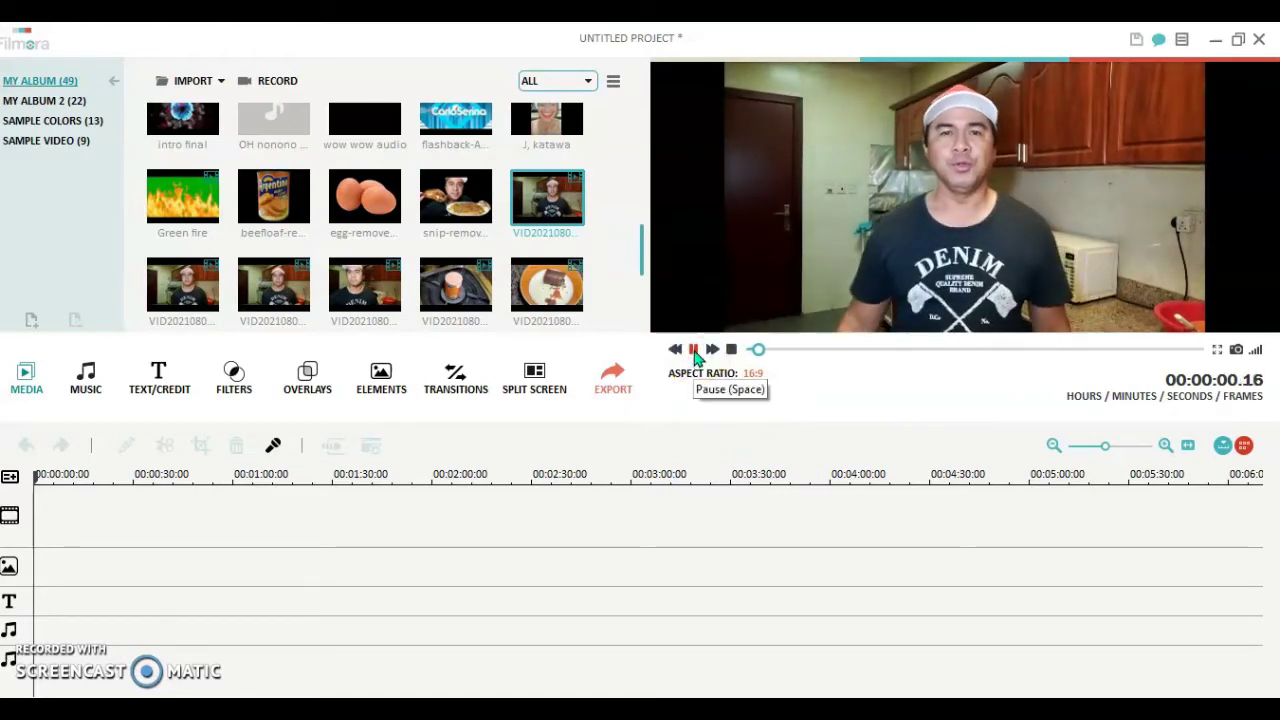
{"action": "left_click", "coordinate": [693, 350]}
{"action": "left_click_drag", "start_coordinate": [548, 196], "coordinate": [40, 534]}
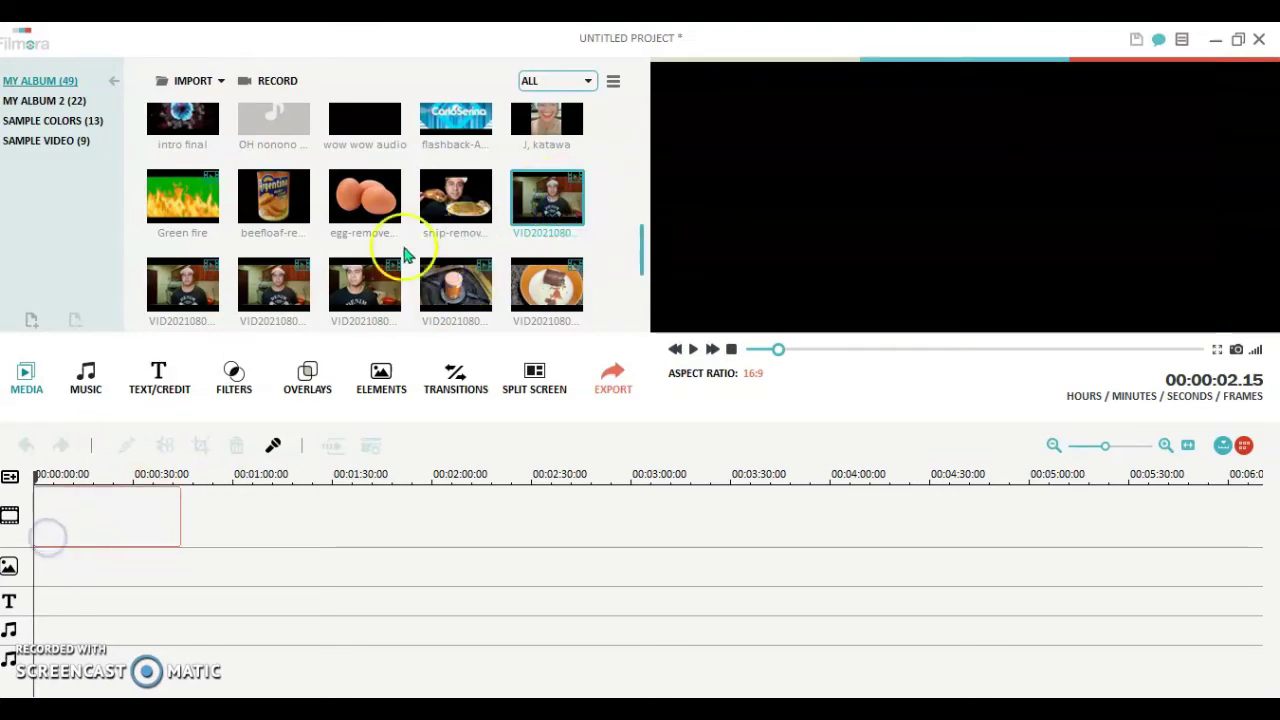
{"action": "left_click", "coordinate": [186, 282]}
{"action": "left_click", "coordinate": [216, 516]}
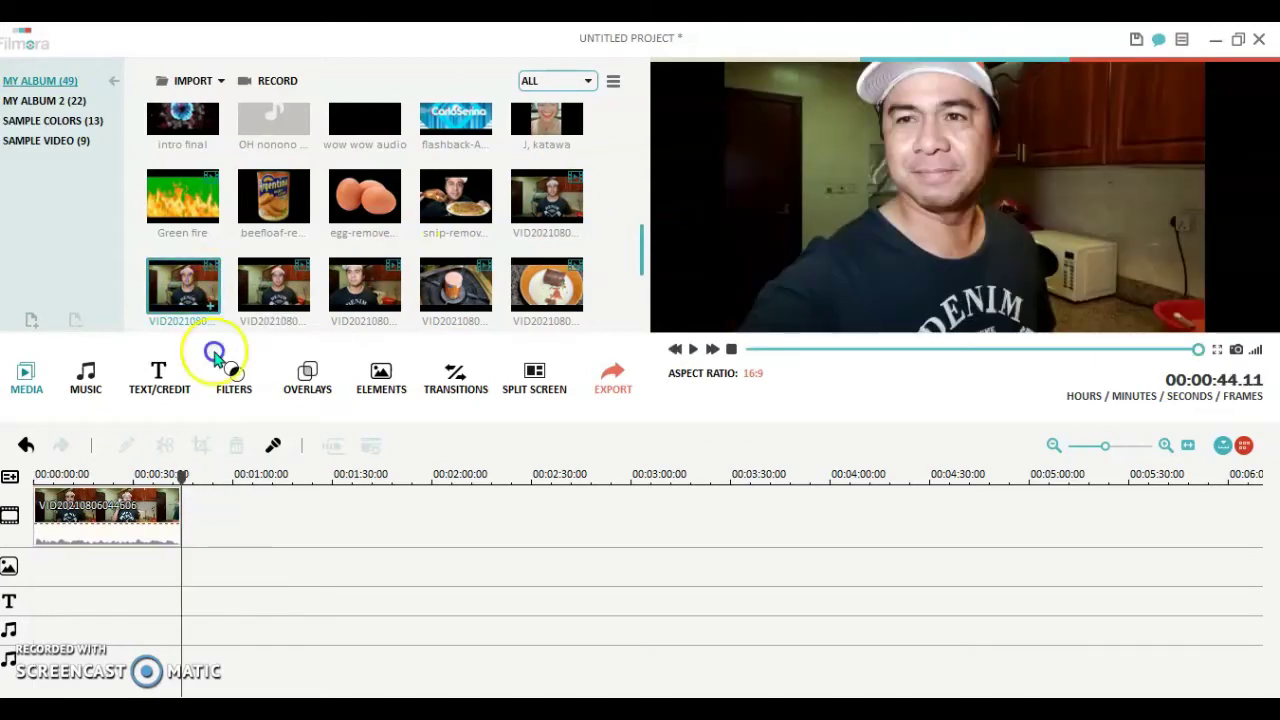
{"action": "left_click", "coordinate": [290, 280]}
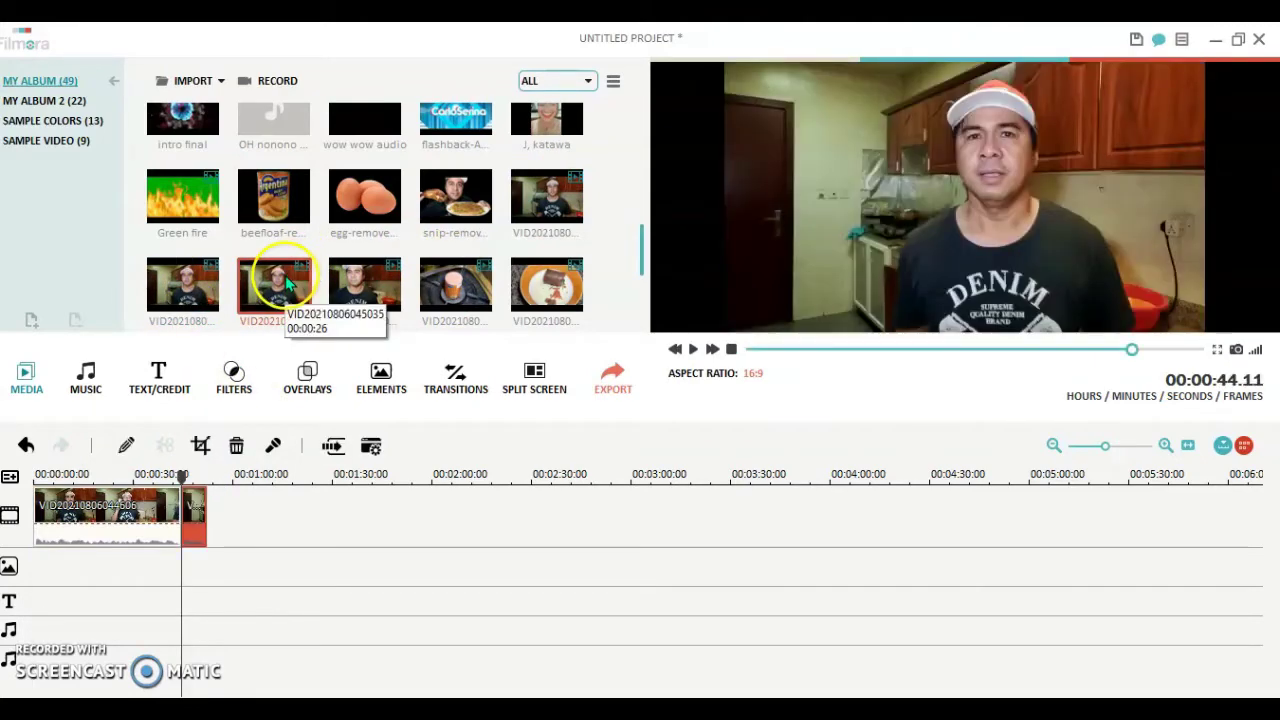
{"action": "left_click_drag", "start_coordinate": [280, 280], "coordinate": [250, 510]}
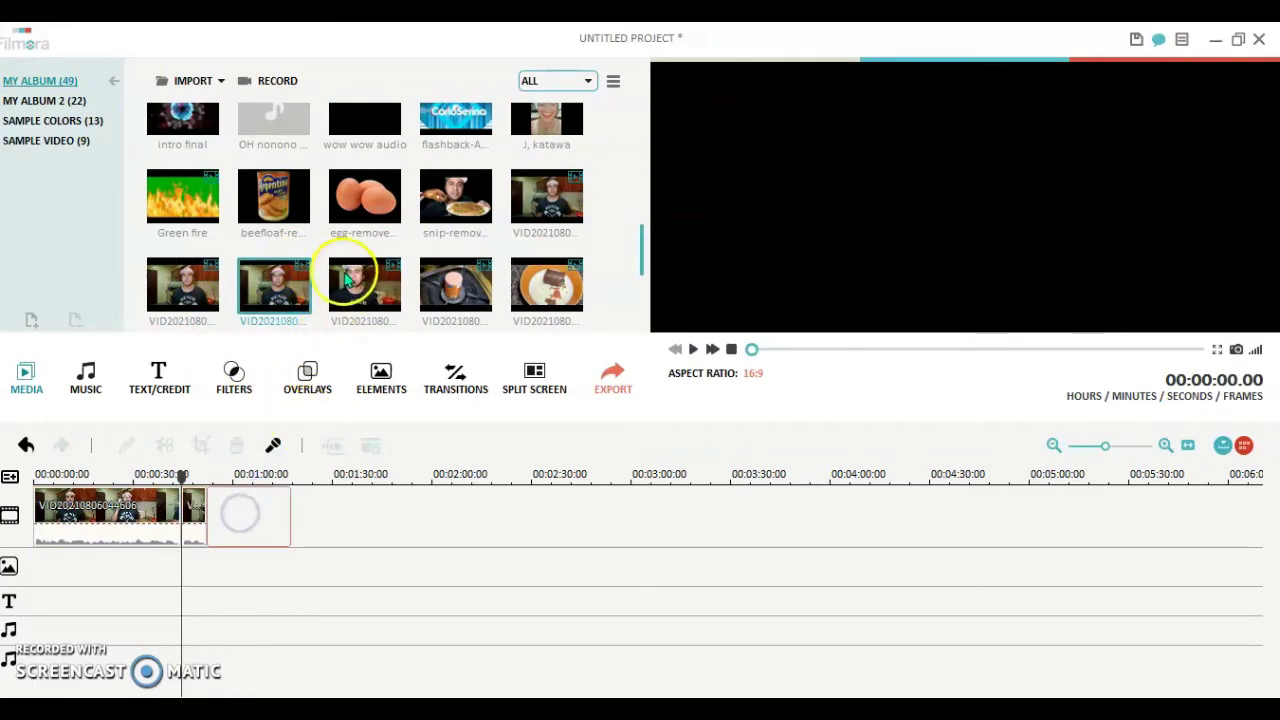
{"action": "left_click", "coordinate": [363, 288]}
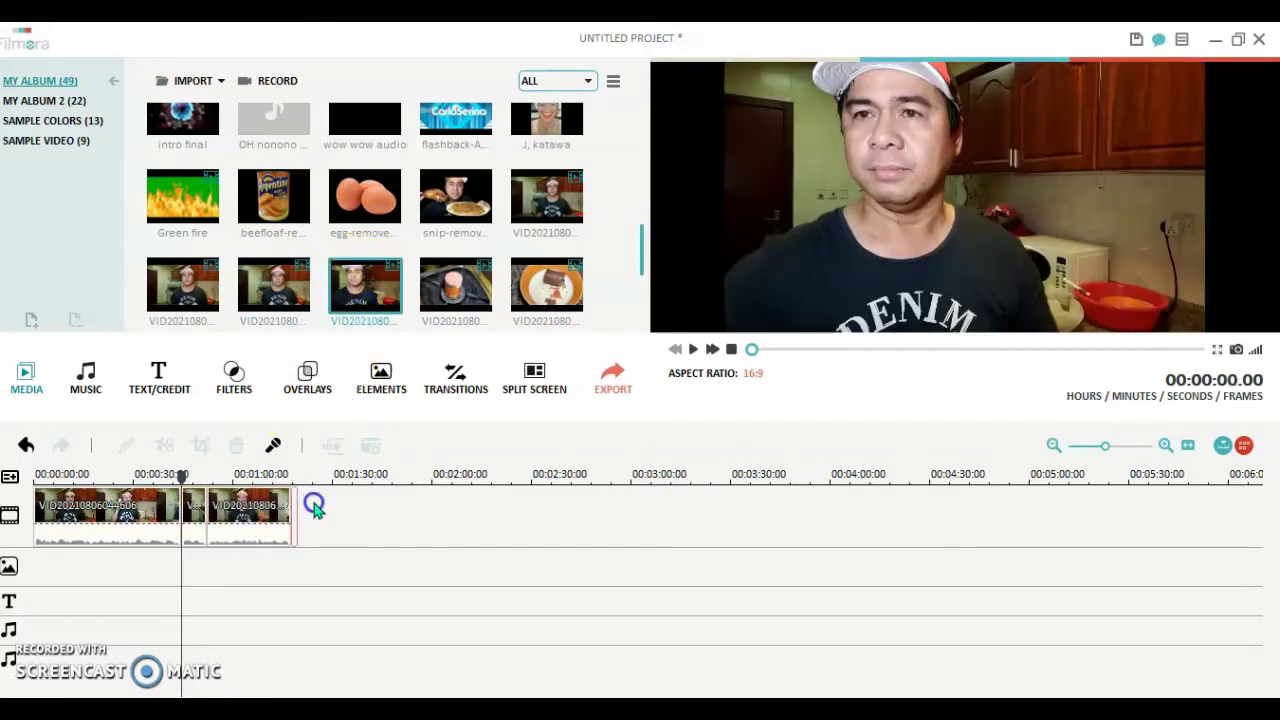
{"action": "left_click", "coordinate": [449, 286]}
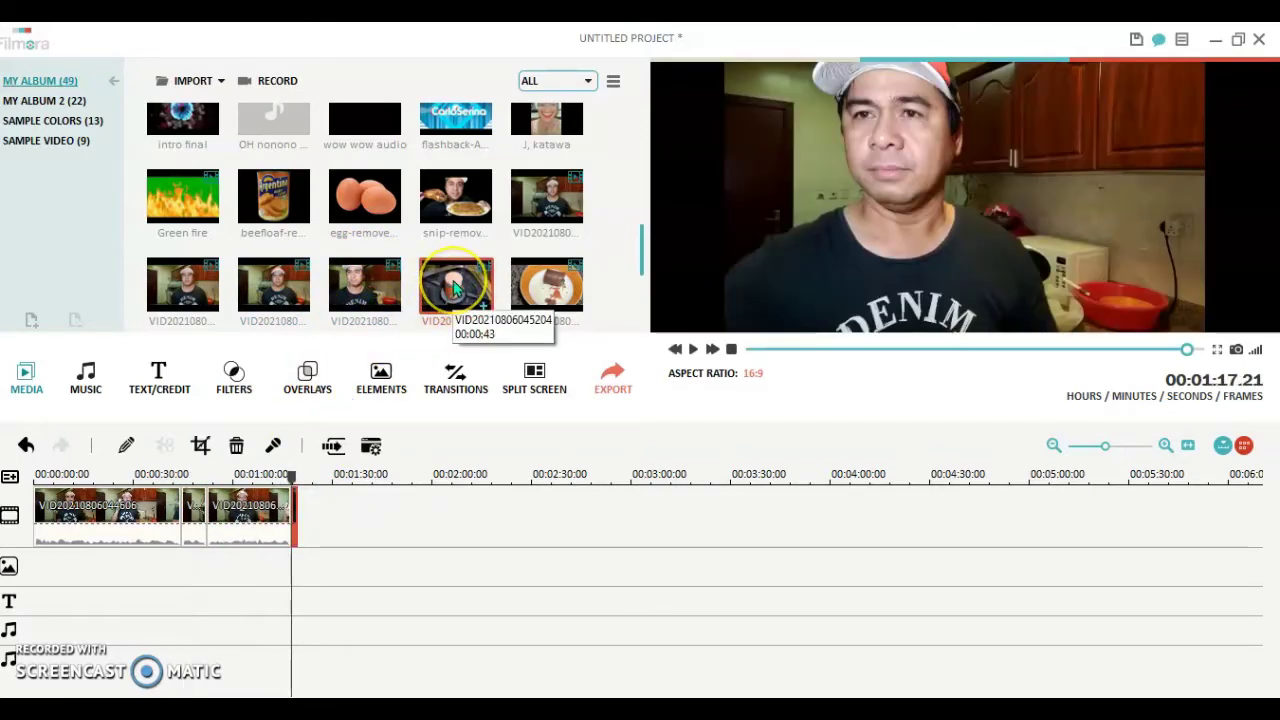
{"action": "left_click_drag", "start_coordinate": [455, 288], "coordinate": [334, 514]}
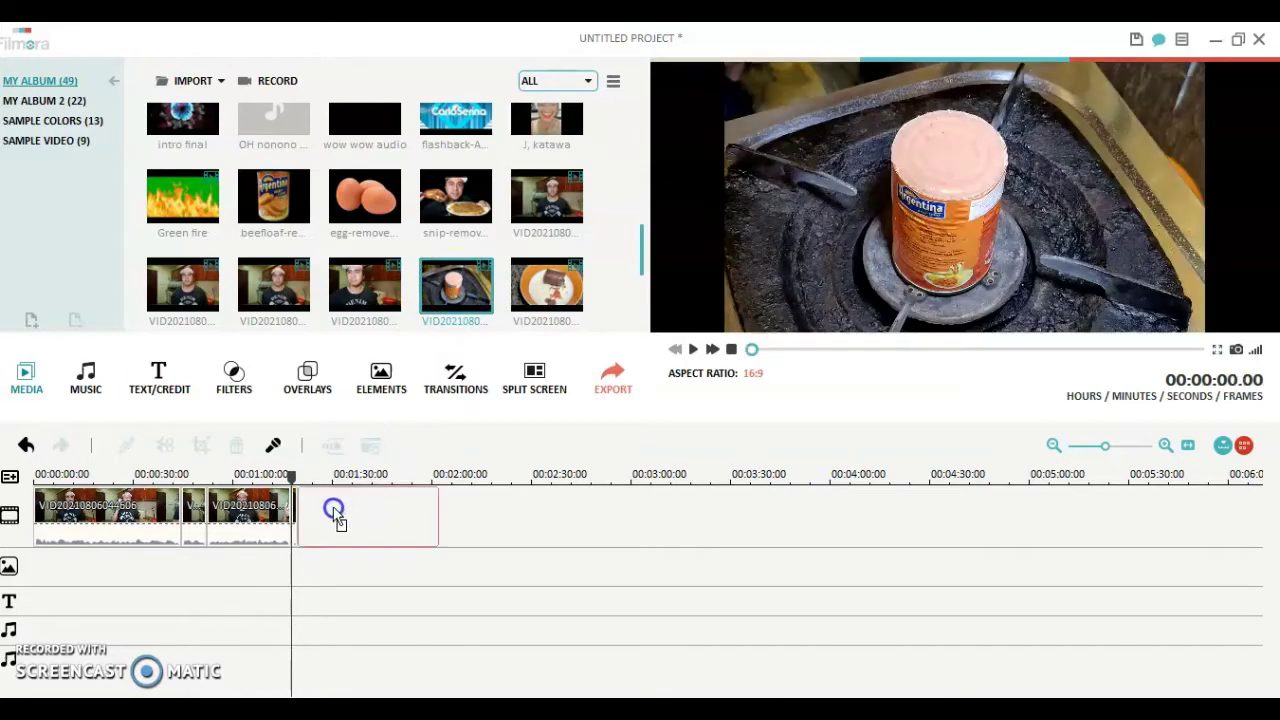
{"action": "left_click", "coordinate": [546, 287]}
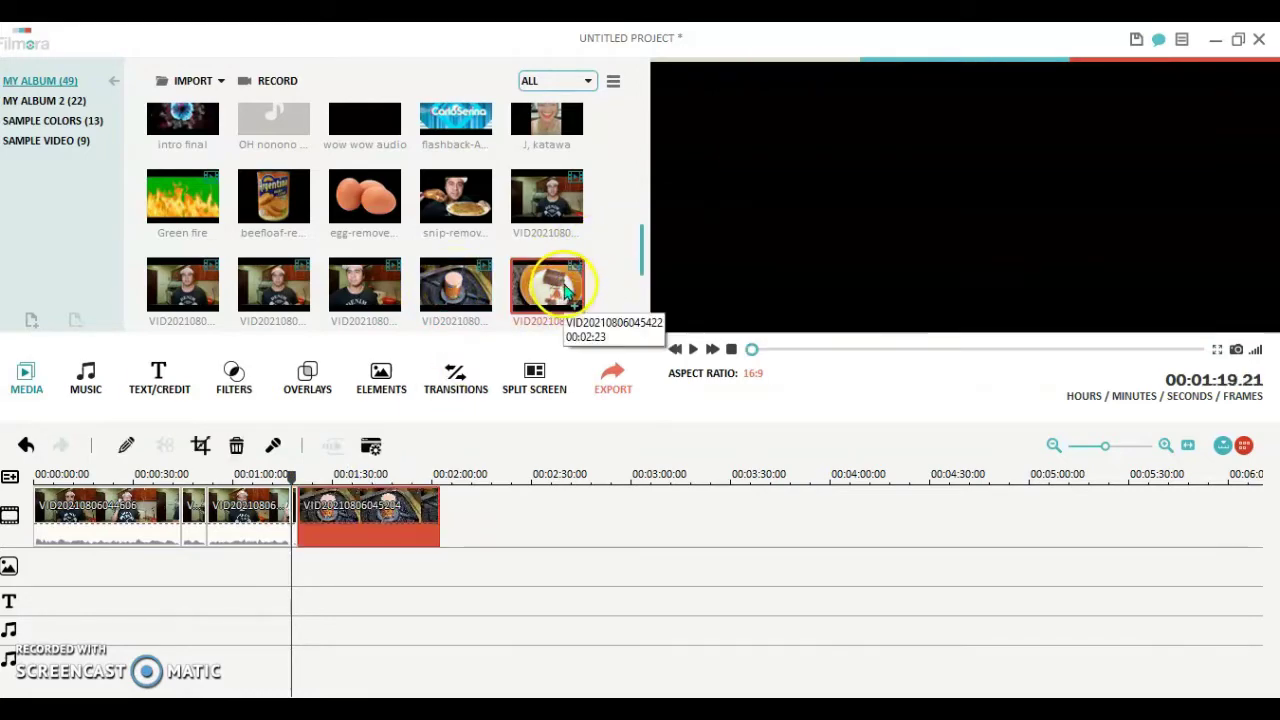
{"action": "left_click_drag", "start_coordinate": [546, 287], "coordinate": [474, 517]}
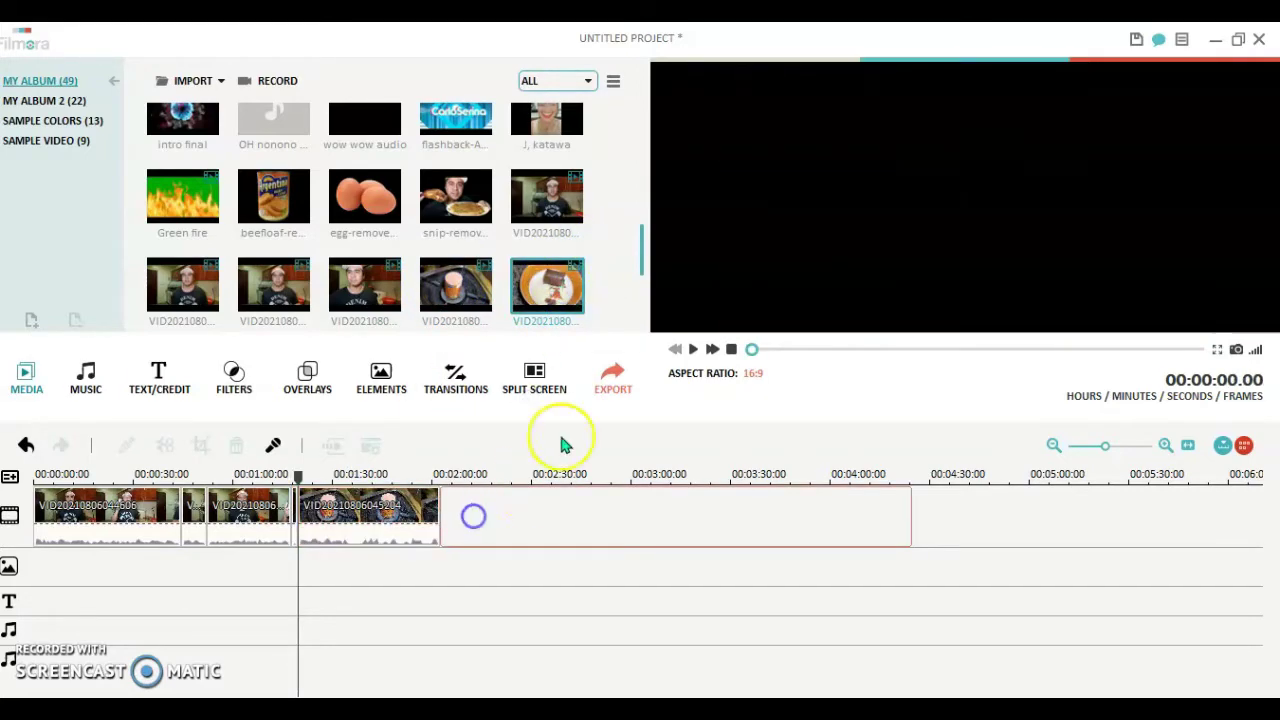
{"action": "scroll", "coordinate": [615, 256], "scroll_direction": "down", "scroll_amount": 3}
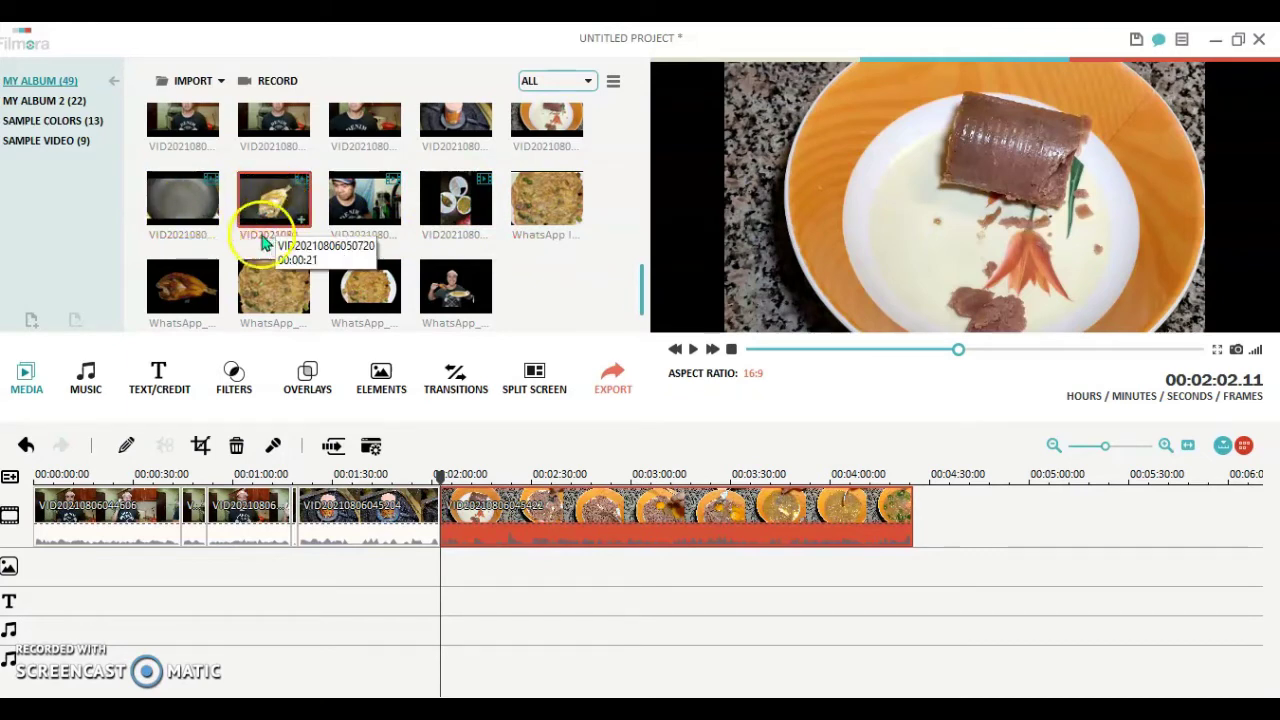
{"action": "left_click", "coordinate": [183, 207]}
{"action": "left_click", "coordinate": [274, 198], "text": "ctrl"}
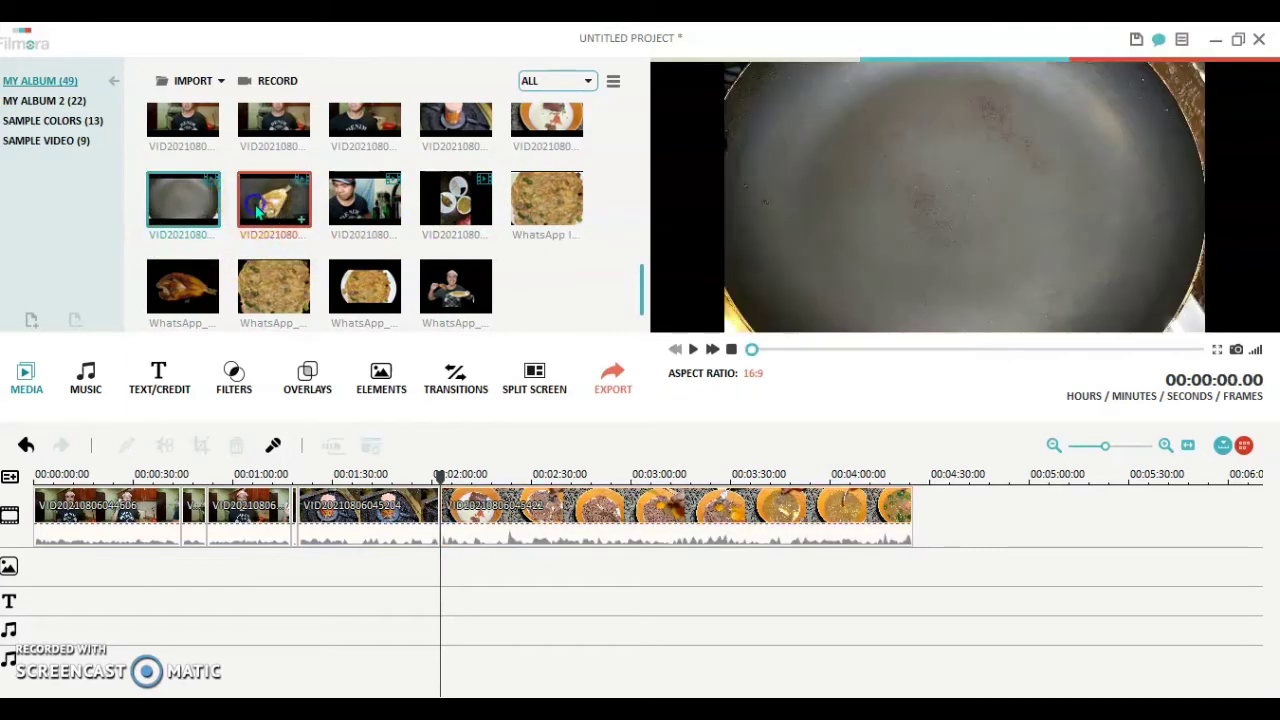
{"action": "left_click", "coordinate": [455, 198], "text": "ctrl"}
{"action": "left_click_drag", "start_coordinate": [295, 205], "coordinate": [1077, 545]}
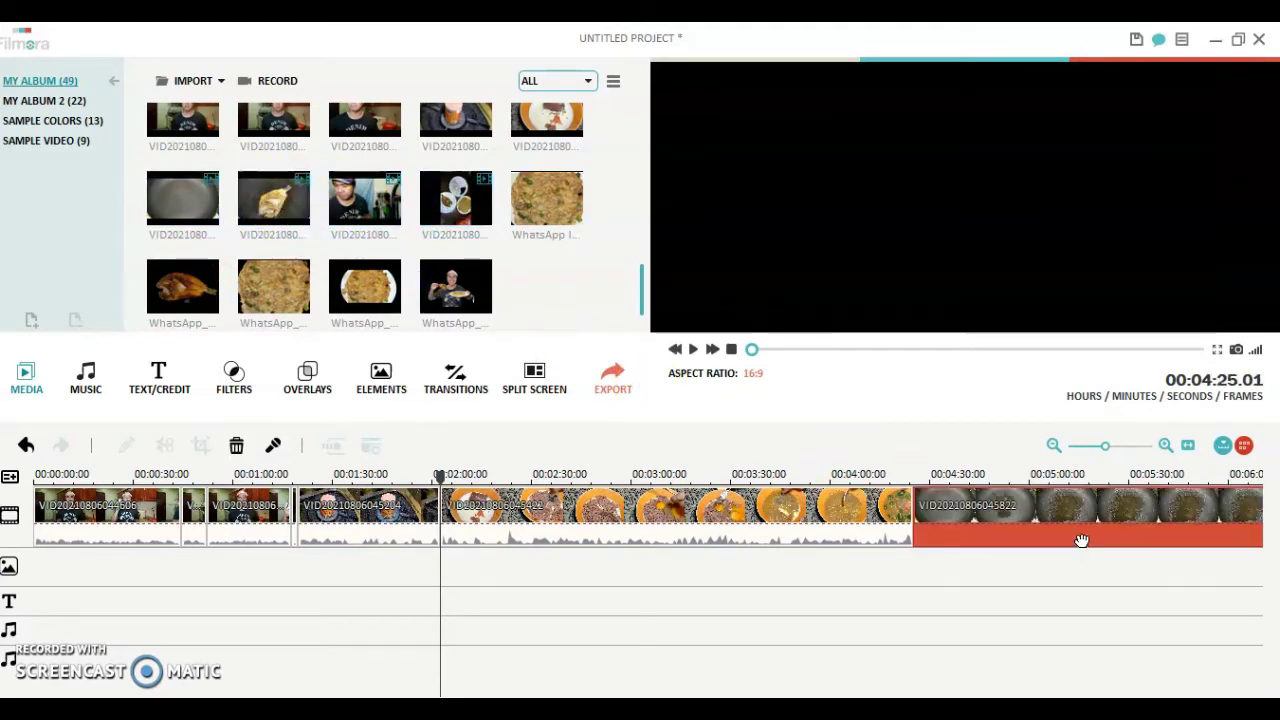
Step: Add the Entro 6-Aug intro clip to My Album, place it at the start of the video track and preview it
{"action": "left_click", "coordinate": [157, 468]}
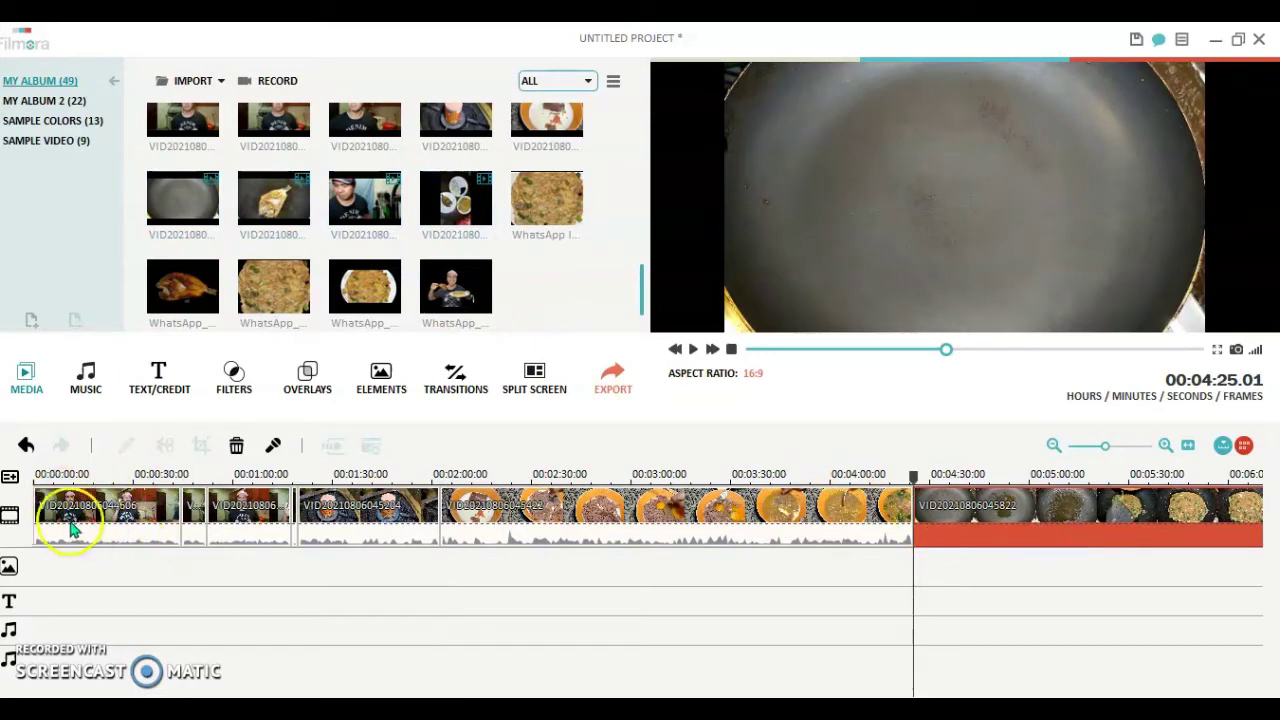
{"action": "left_click", "coordinate": [35, 475]}
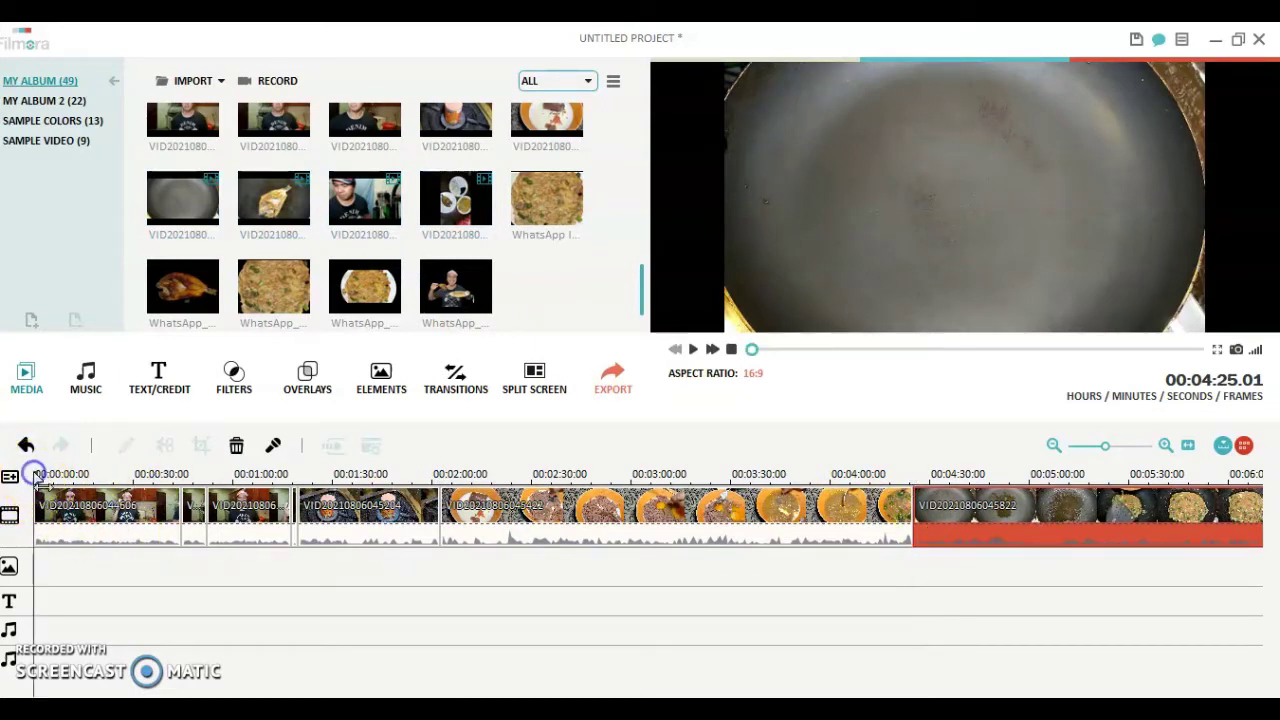
{"action": "left_click", "coordinate": [222, 515]}
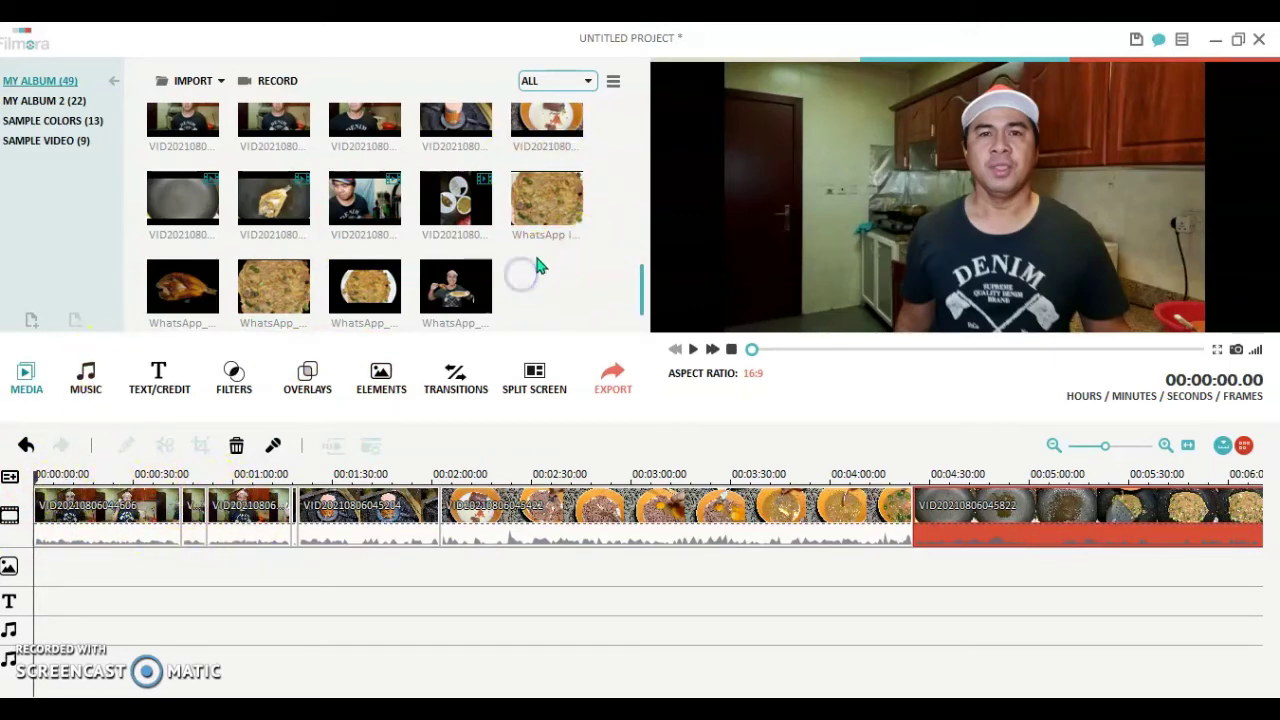
{"action": "scroll", "coordinate": [537, 265], "scroll_direction": "up", "scroll_amount": 5}
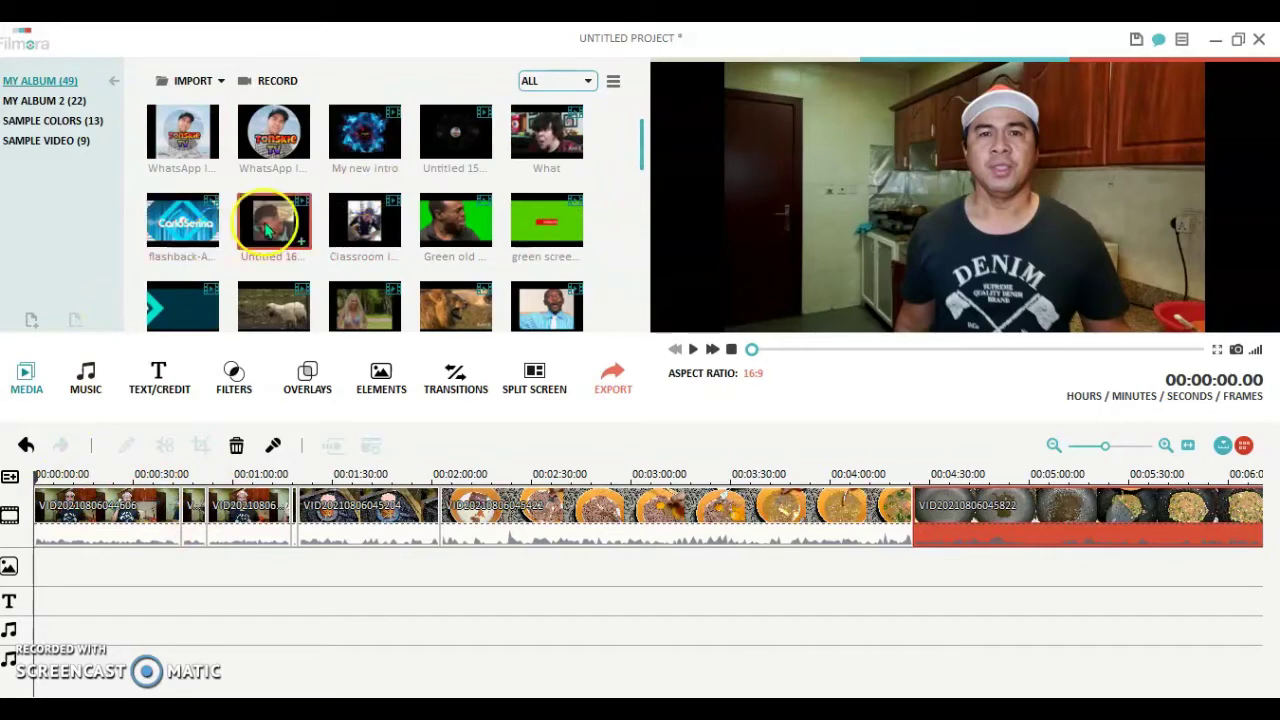
{"action": "left_click", "coordinate": [604, 198]}
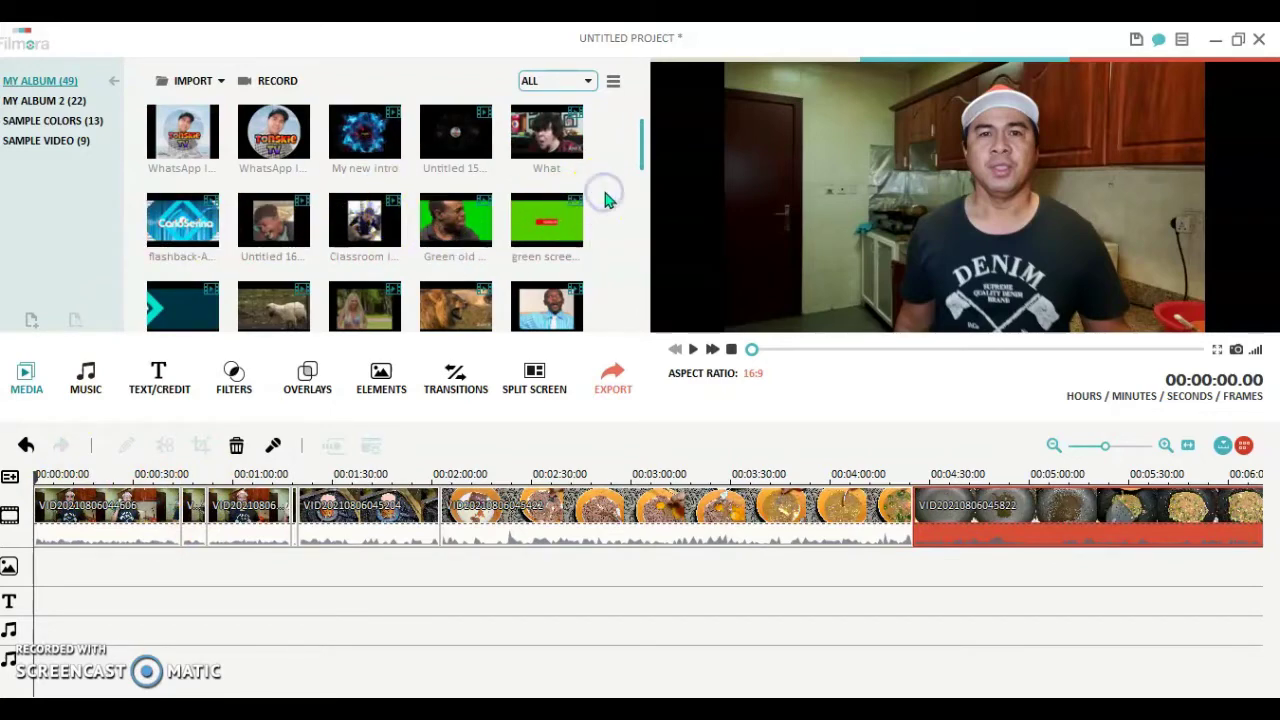
{"action": "scroll", "coordinate": [604, 198], "scroll_direction": "down", "scroll_amount": 2}
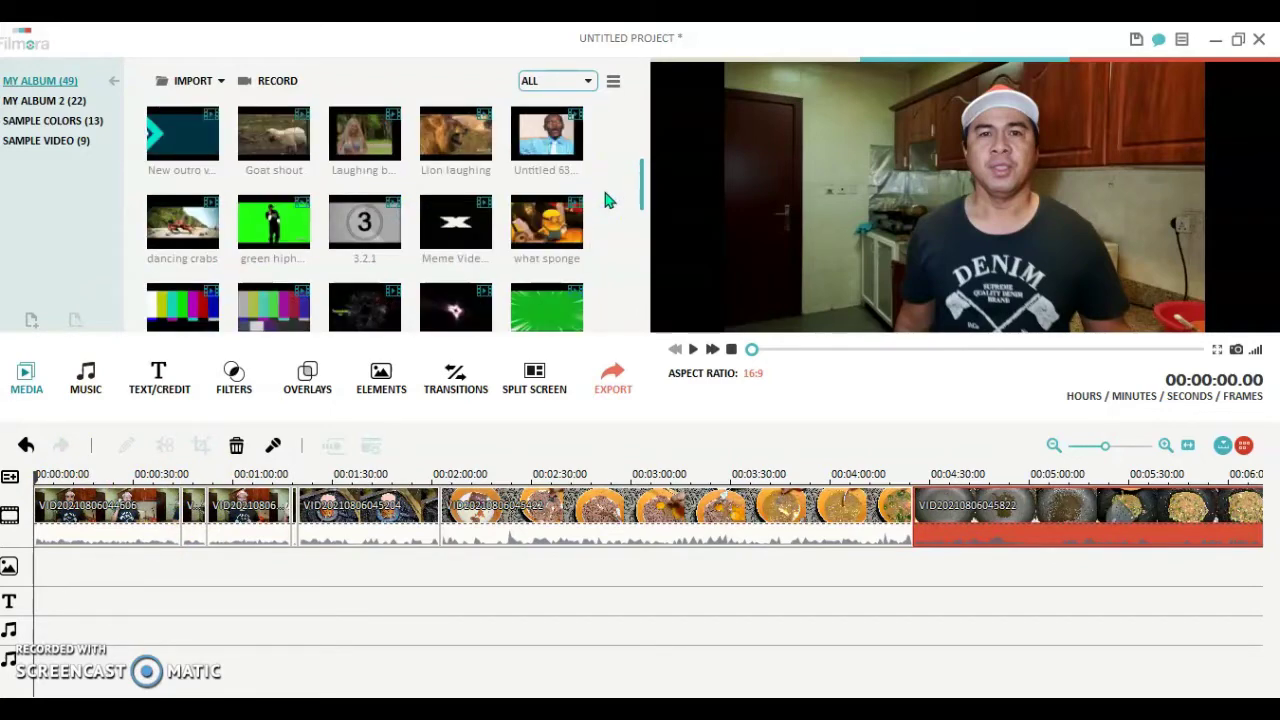
{"action": "left_click_drag", "start_coordinate": [548, 290], "coordinate": [162, 468]}
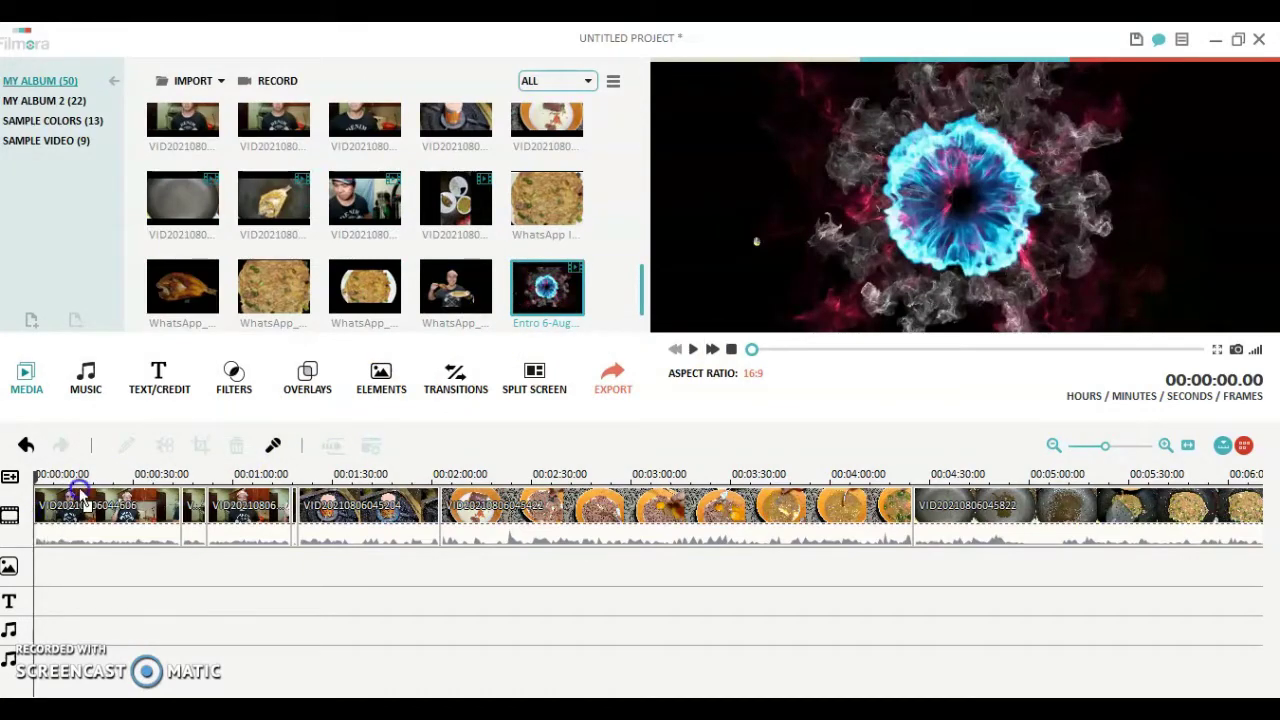
{"action": "left_click_drag", "start_coordinate": [38, 513], "coordinate": [157, 503]}
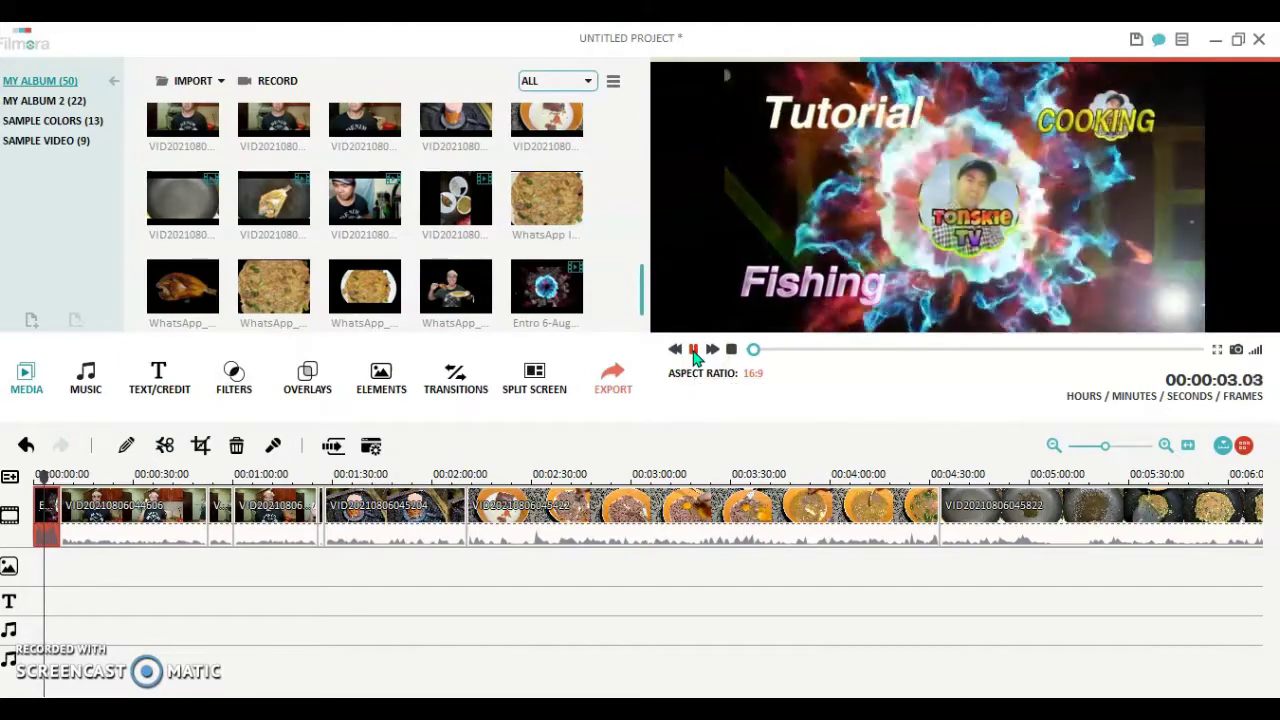
{"action": "left_click", "coordinate": [693, 350]}
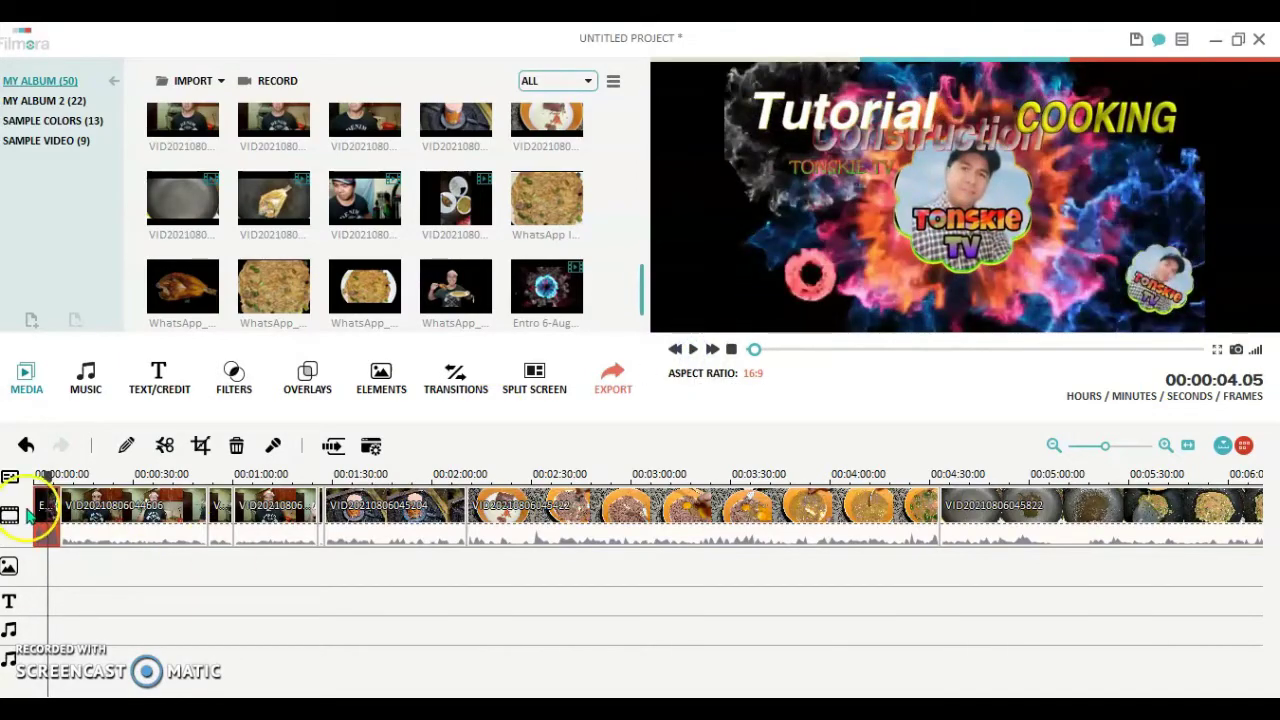
{"action": "left_click_drag", "start_coordinate": [55, 480], "coordinate": [324, 470]}
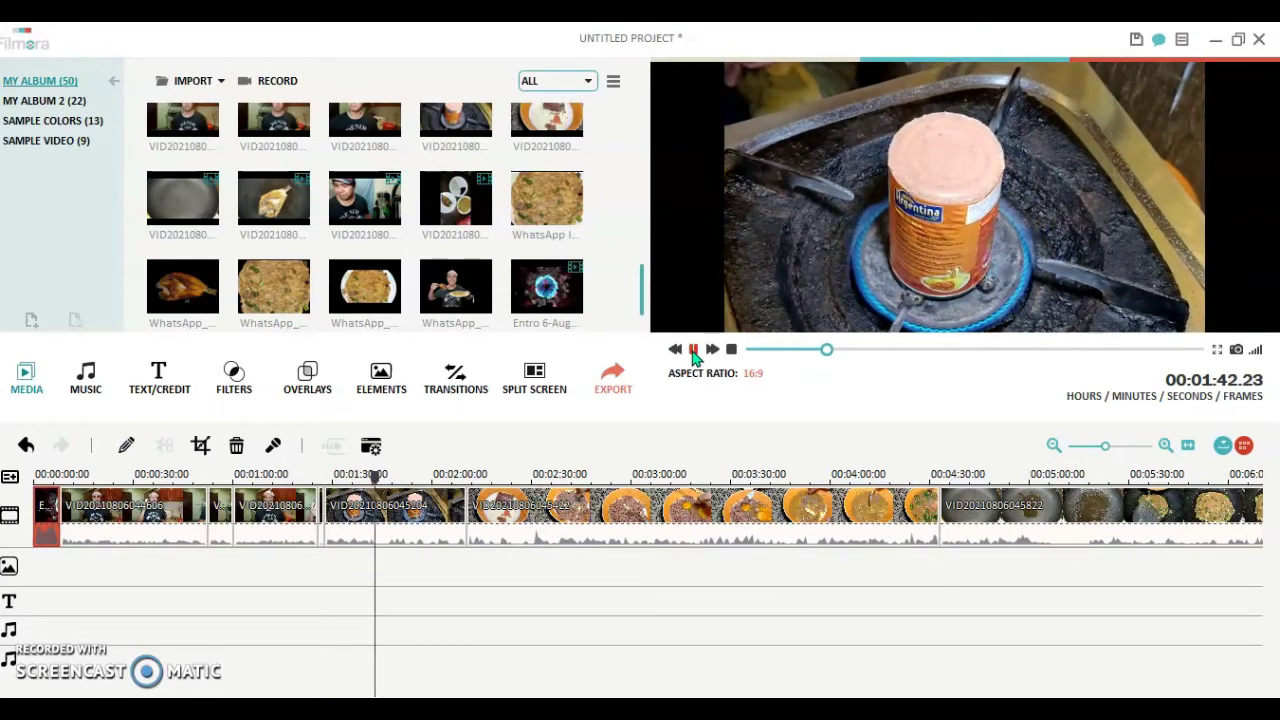
{"action": "left_click", "coordinate": [693, 350]}
{"action": "left_click", "coordinate": [437, 538]}
{"action": "left_click", "coordinate": [391, 527]}
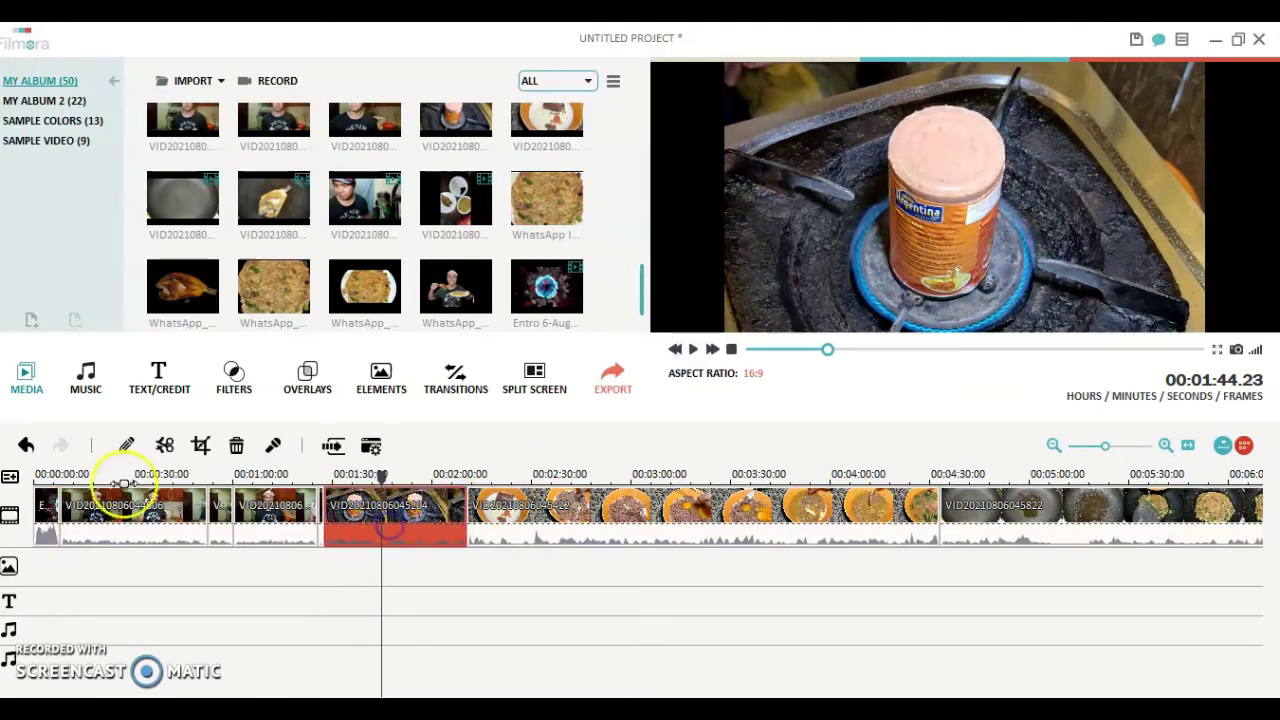
{"action": "left_click", "coordinate": [166, 446]}
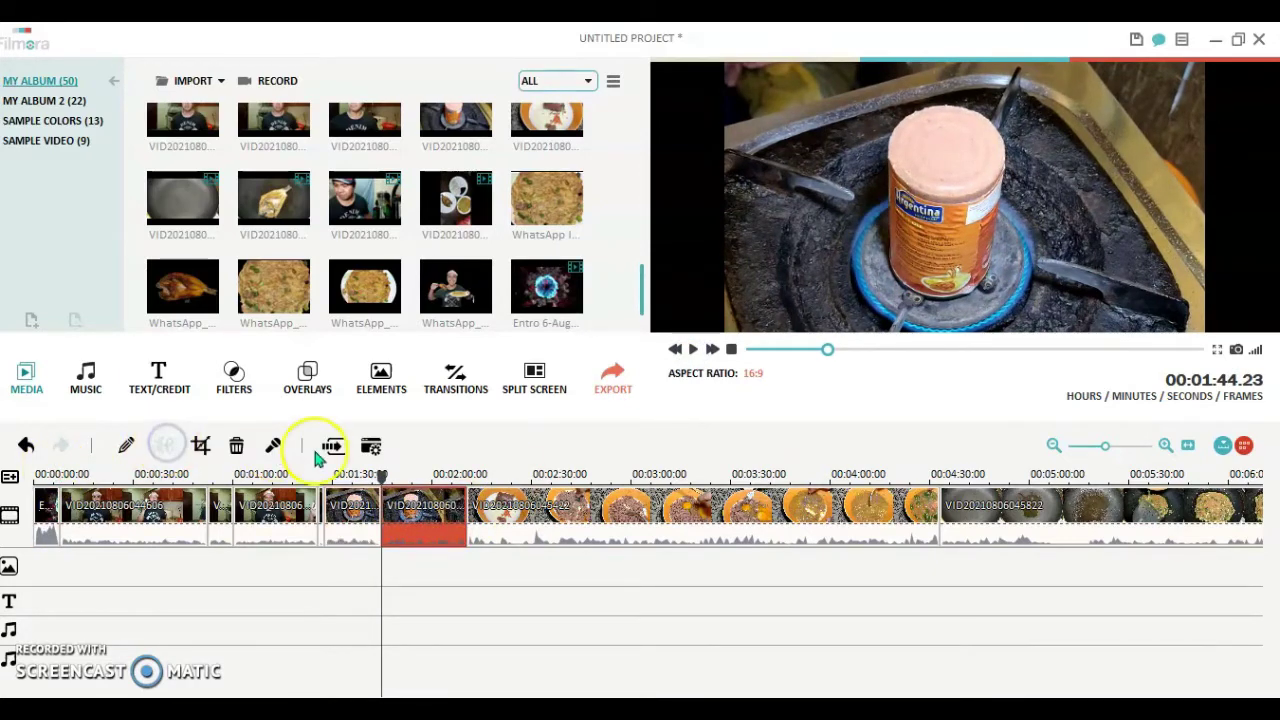
{"action": "left_click_drag", "start_coordinate": [381, 478], "coordinate": [415, 484]}
{"action": "left_click", "coordinate": [163, 447]}
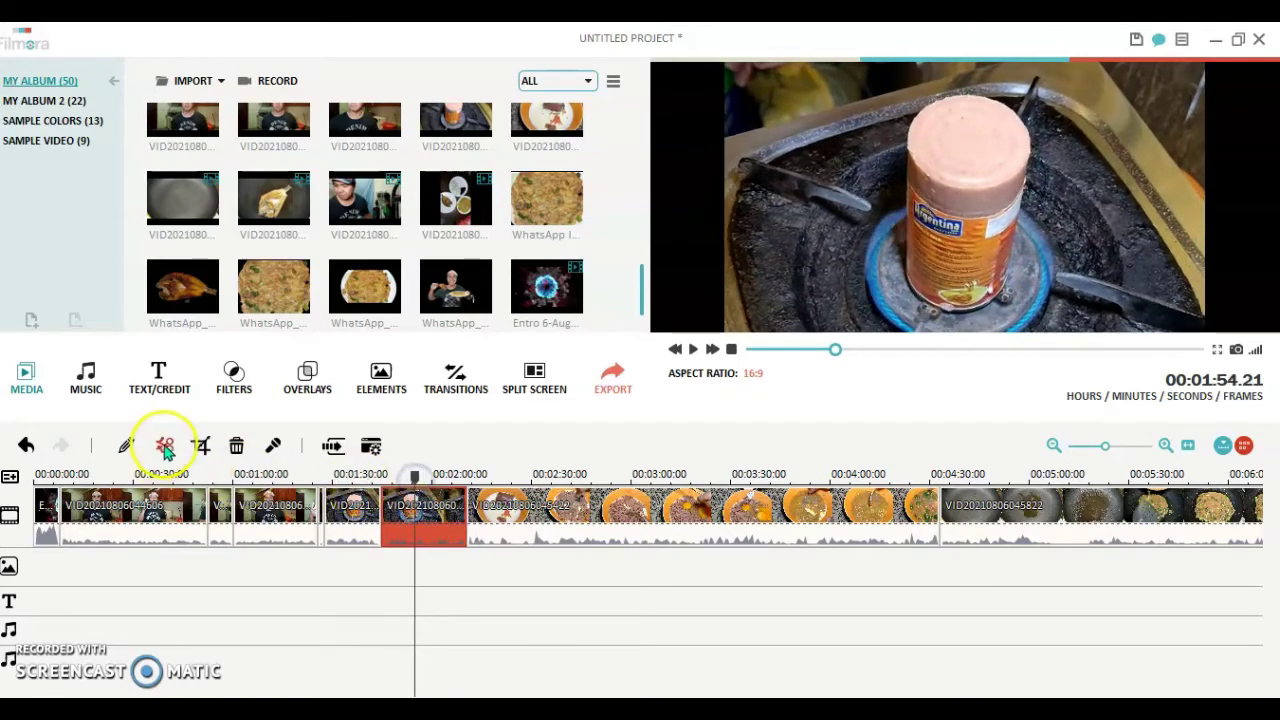
Step: Copy the middle segment of the split beefloof clip and paste it at the start of the timeline, before the intro
{"action": "left_click", "coordinate": [408, 548]}
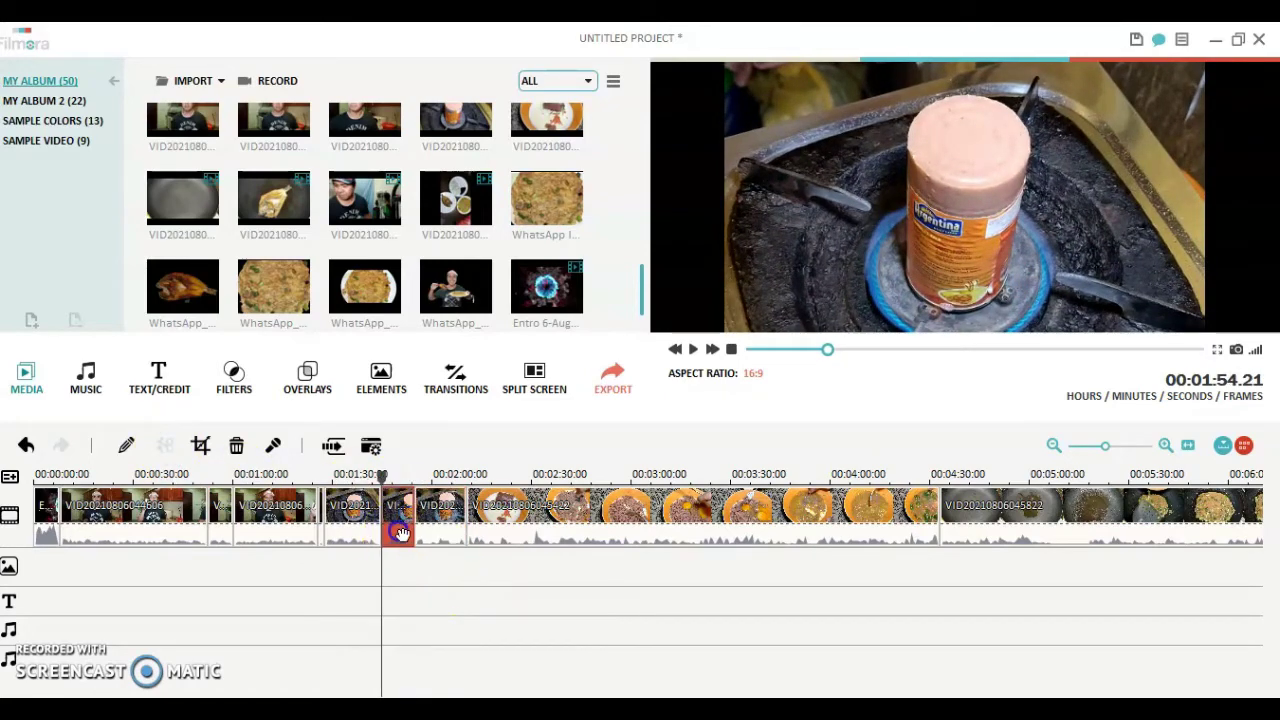
{"action": "right_click", "coordinate": [398, 538]}
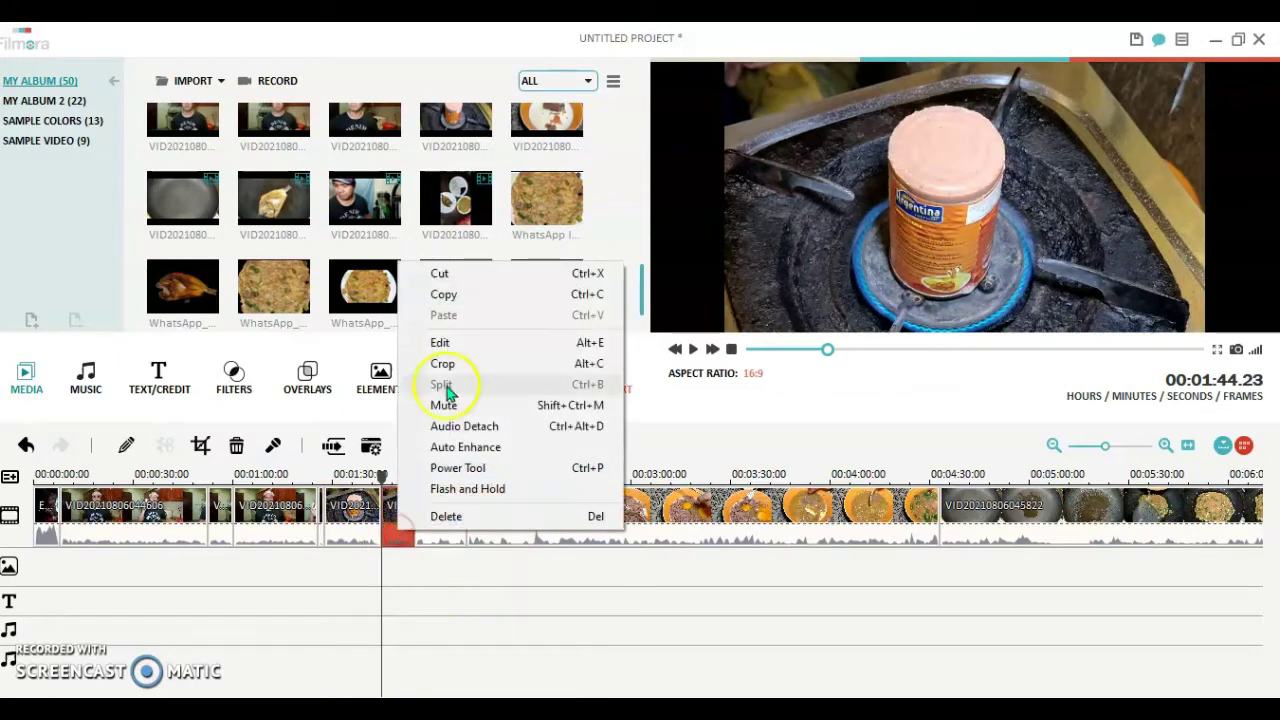
{"action": "left_click", "coordinate": [459, 305]}
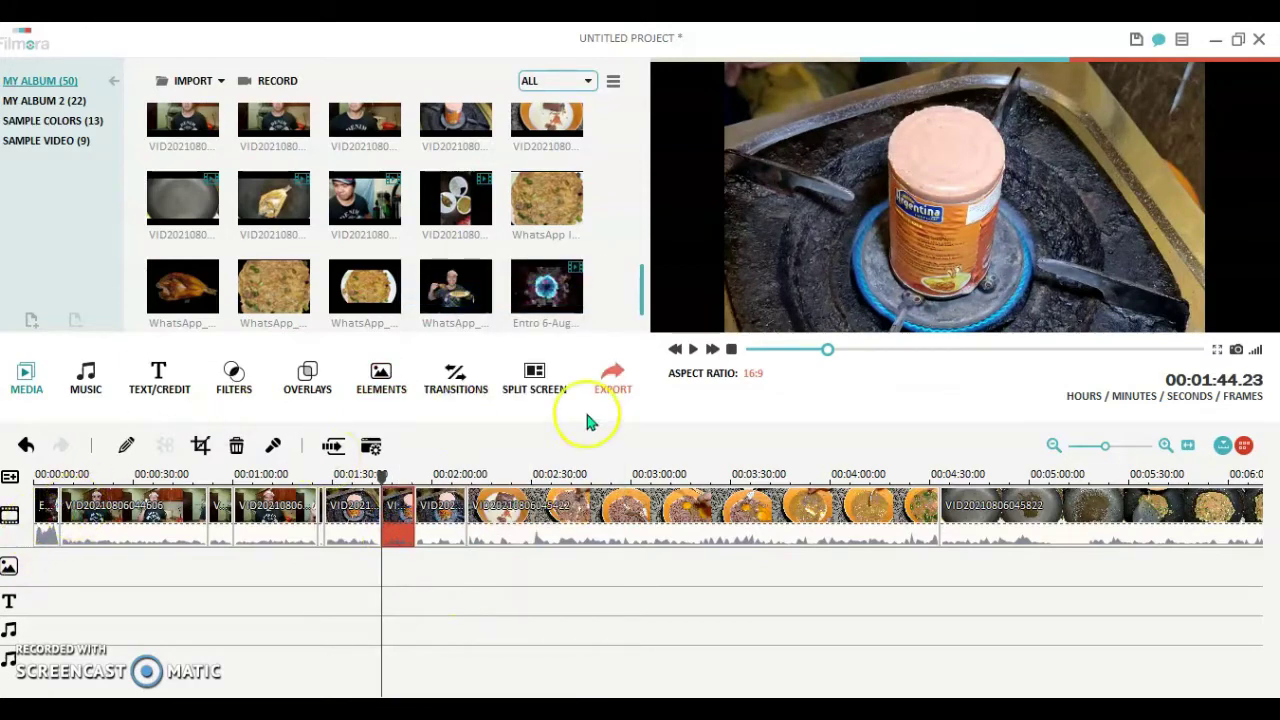
{"action": "left_click", "coordinate": [750, 350]}
{"action": "left_click", "coordinate": [41, 513]}
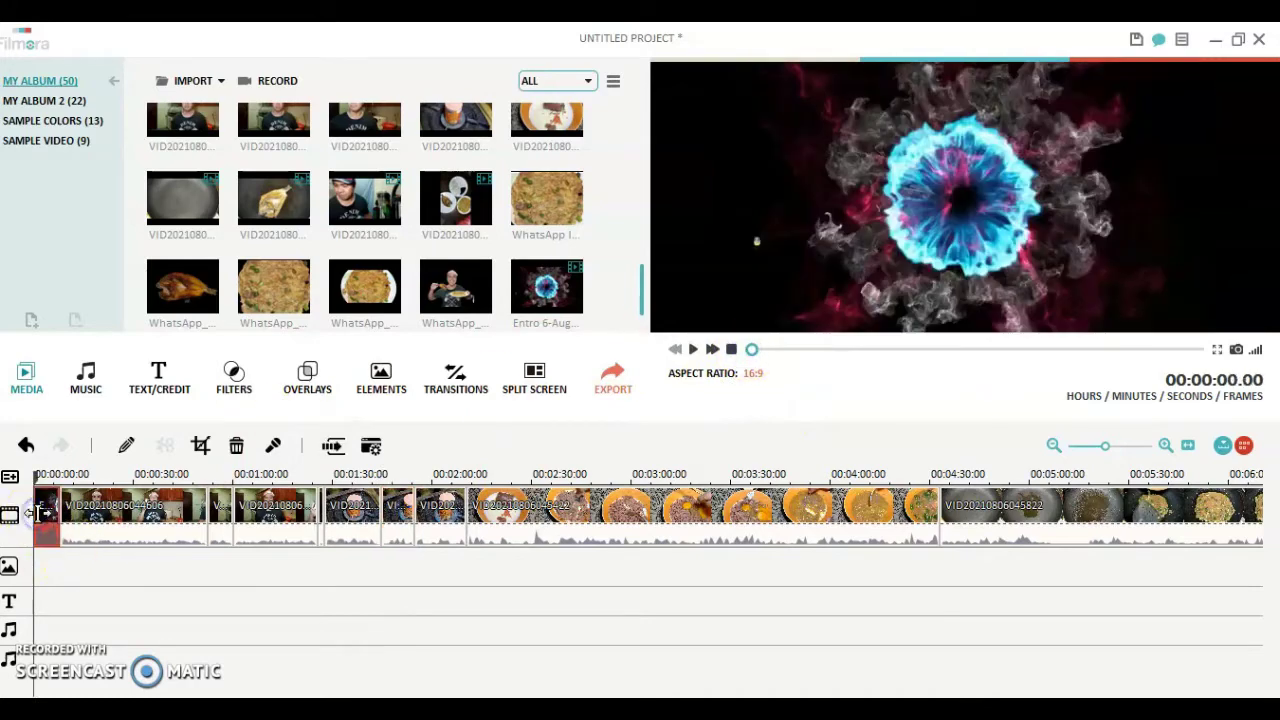
{"action": "right_click", "coordinate": [41, 513]}
{"action": "left_click", "coordinate": [97, 300]}
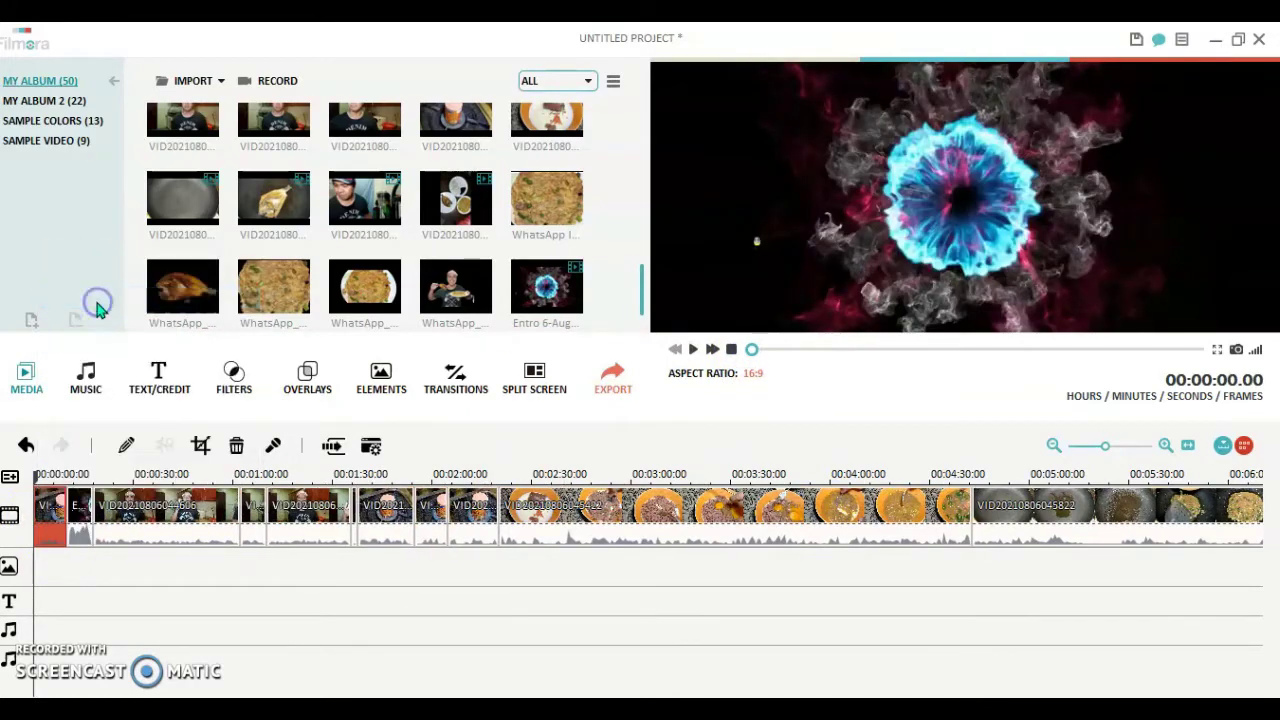
Step: Play back the pasted beefloof segment at the start of the timeline up to its end
{"action": "left_click", "coordinate": [694, 357]}
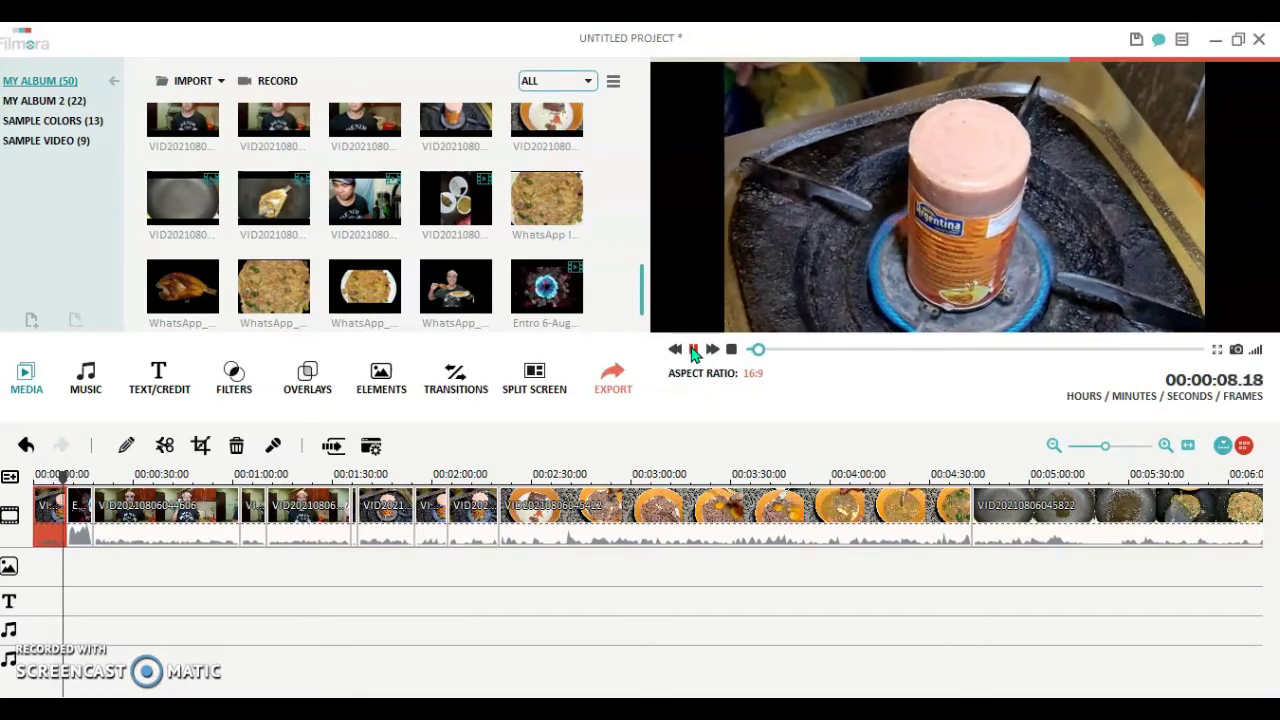
{"action": "left_click", "coordinate": [693, 349]}
{"action": "left_click", "coordinate": [68, 492]}
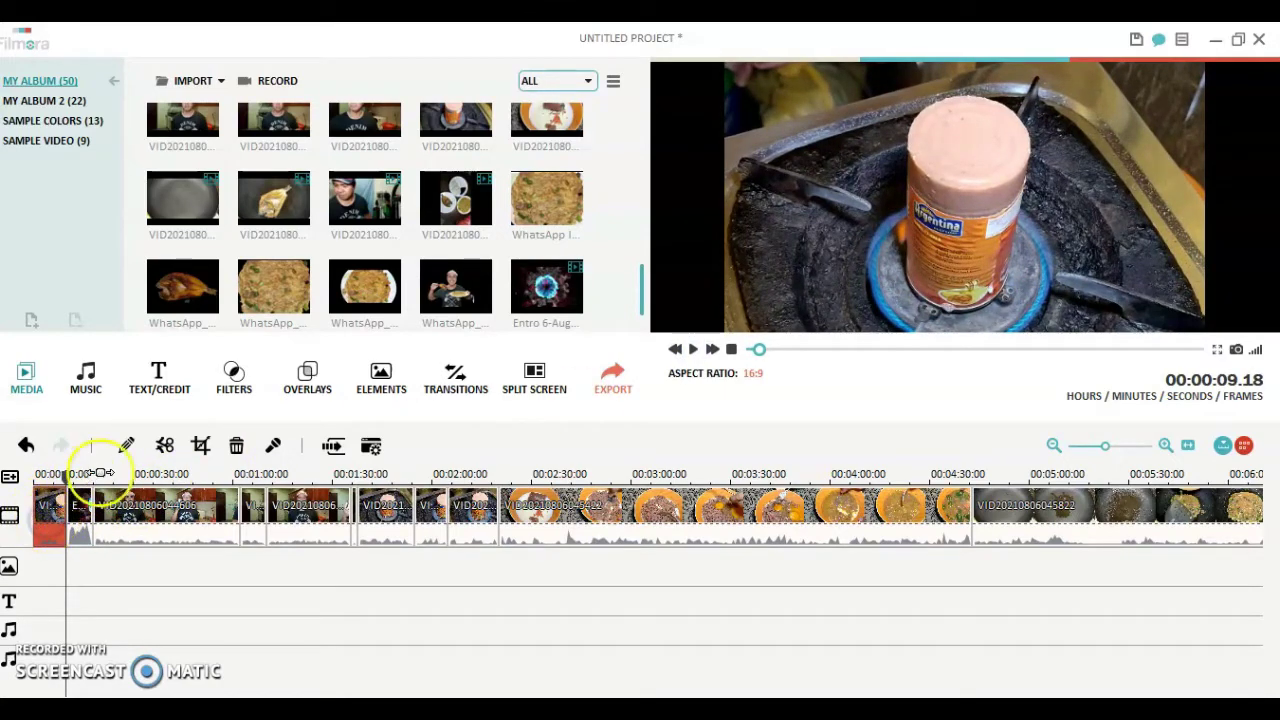
Step: Set the audio volume of the pasted beefloof segment to 0 and return the playhead to the timeline start
{"action": "left_click", "coordinate": [127, 448]}
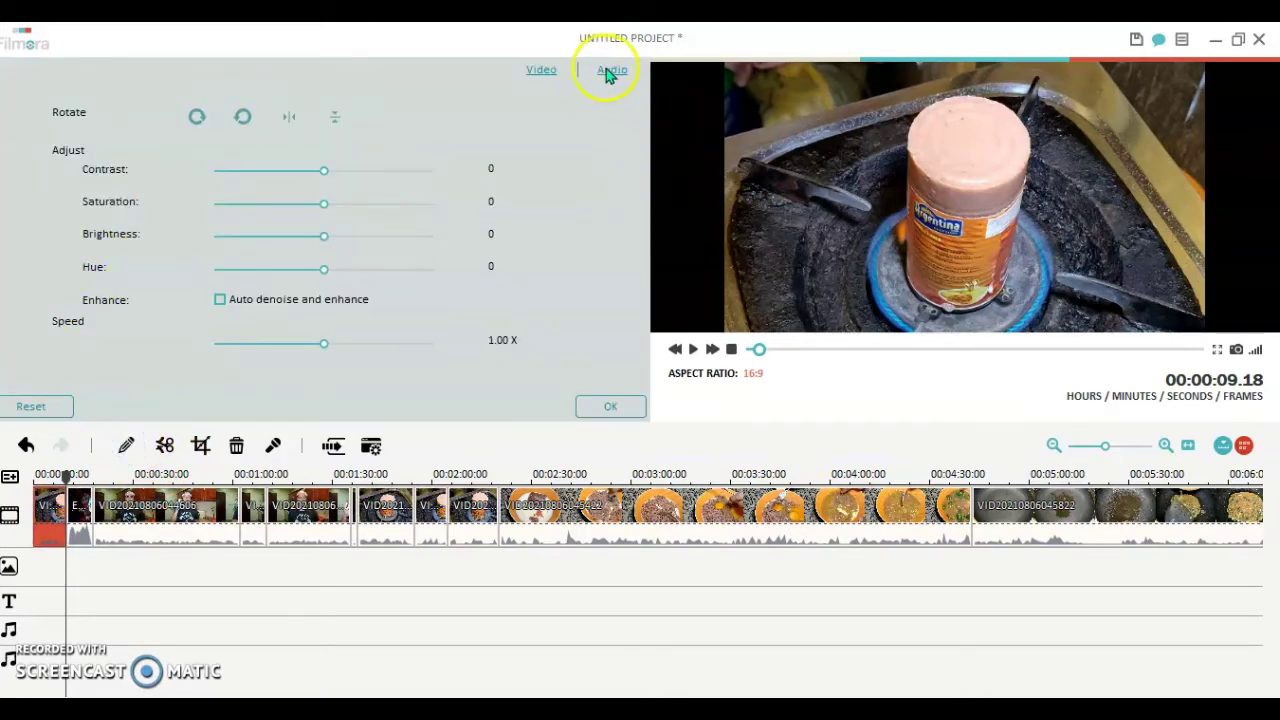
{"action": "left_click", "coordinate": [610, 72]}
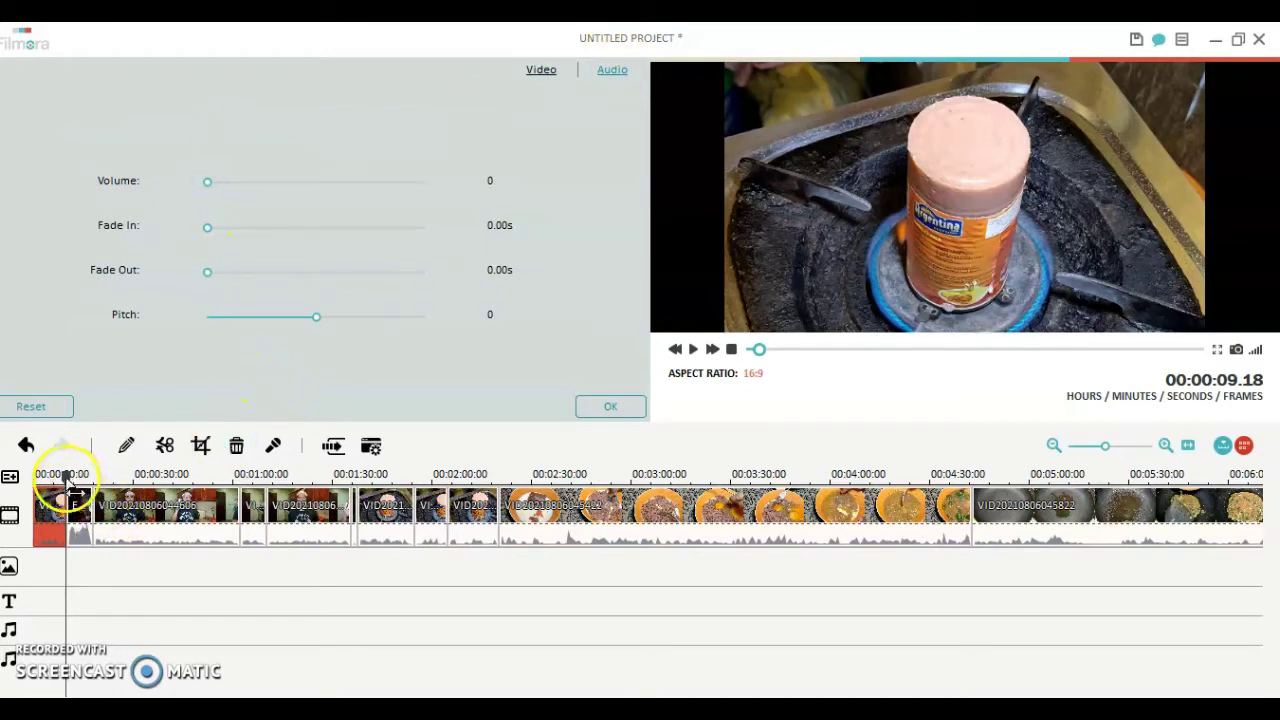
{"action": "left_click_drag", "start_coordinate": [66, 478], "coordinate": [34, 485]}
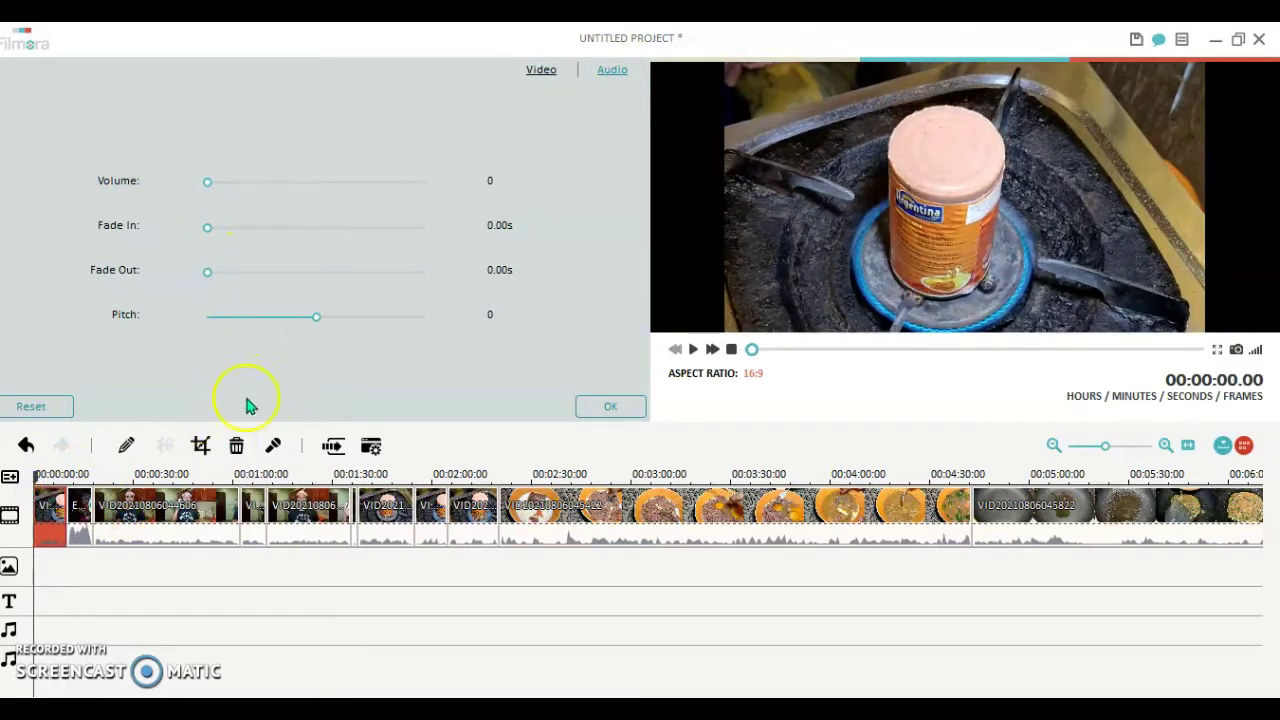
{"action": "left_click", "coordinate": [611, 407]}
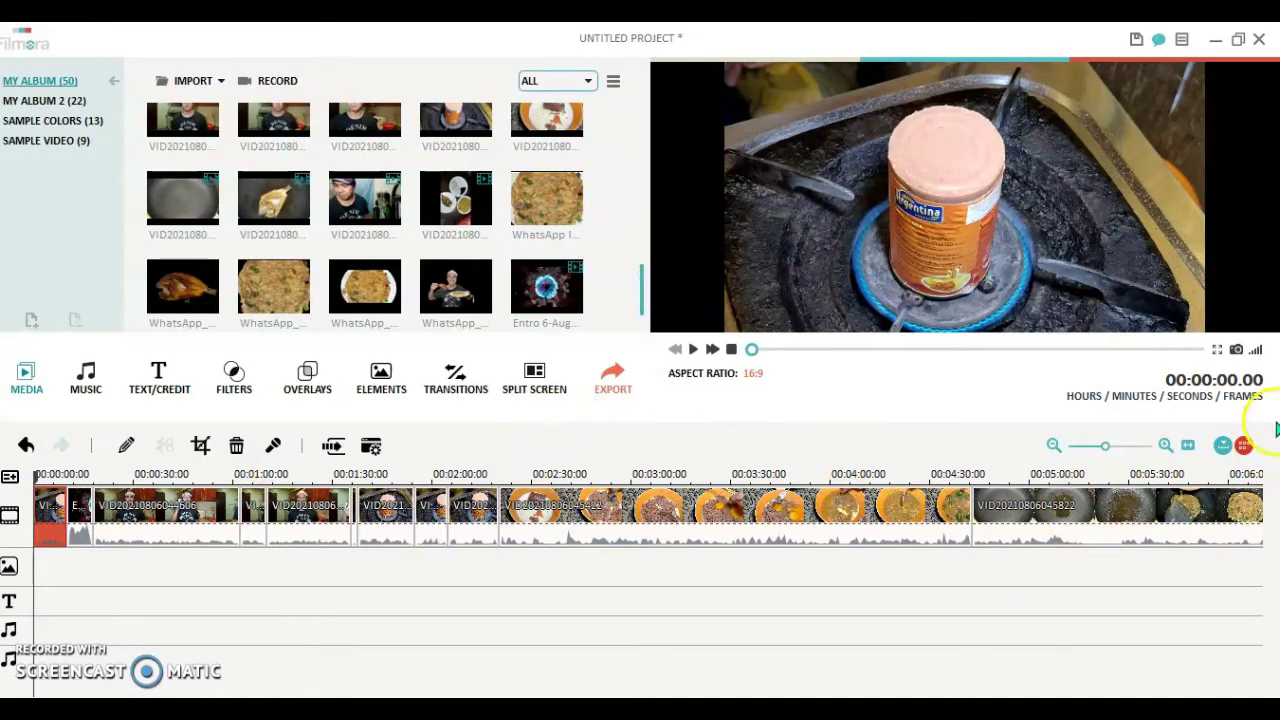
{"action": "left_click", "coordinate": [1148, 349]}
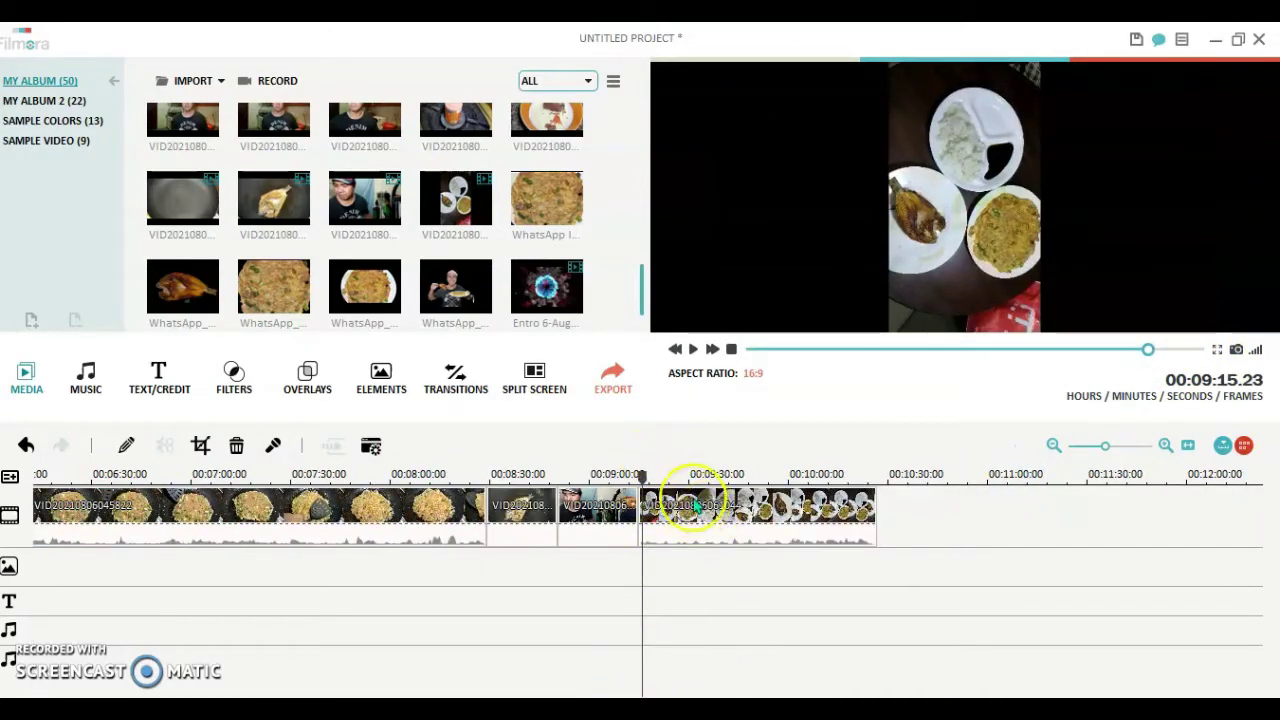
{"action": "left_click_drag", "start_coordinate": [643, 474], "coordinate": [340, 476]}
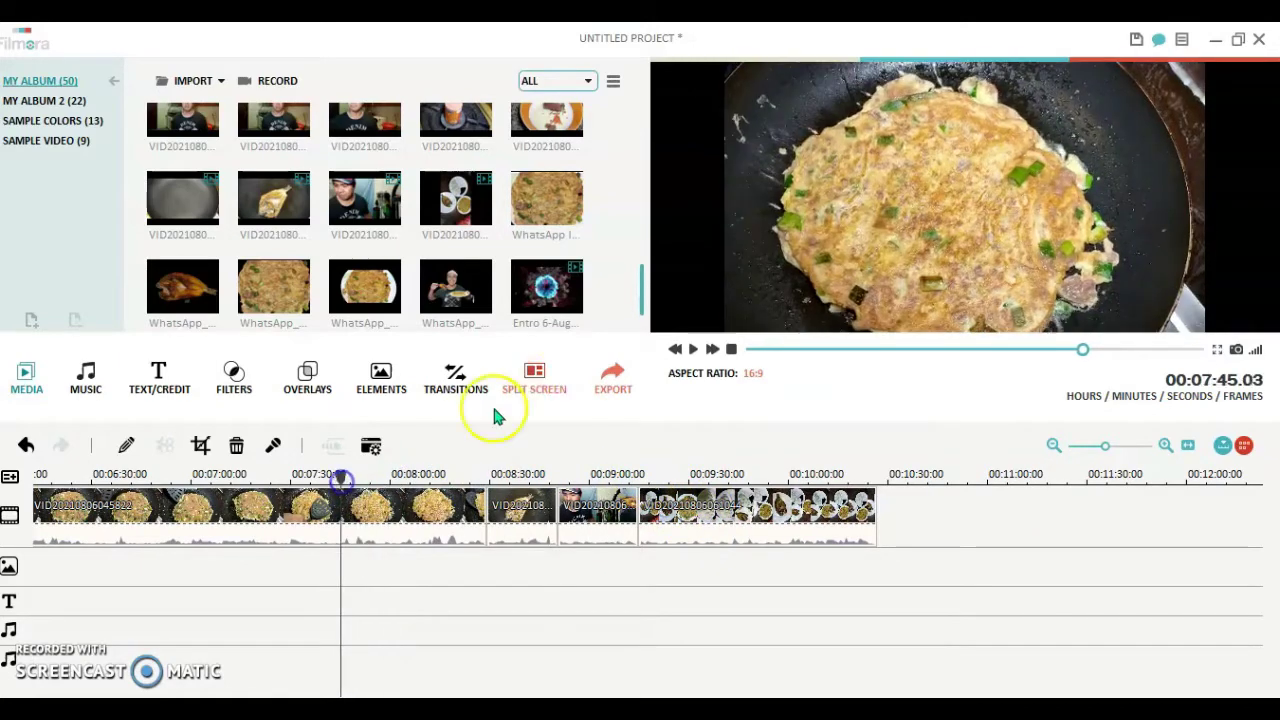
{"action": "left_click", "coordinate": [695, 350]}
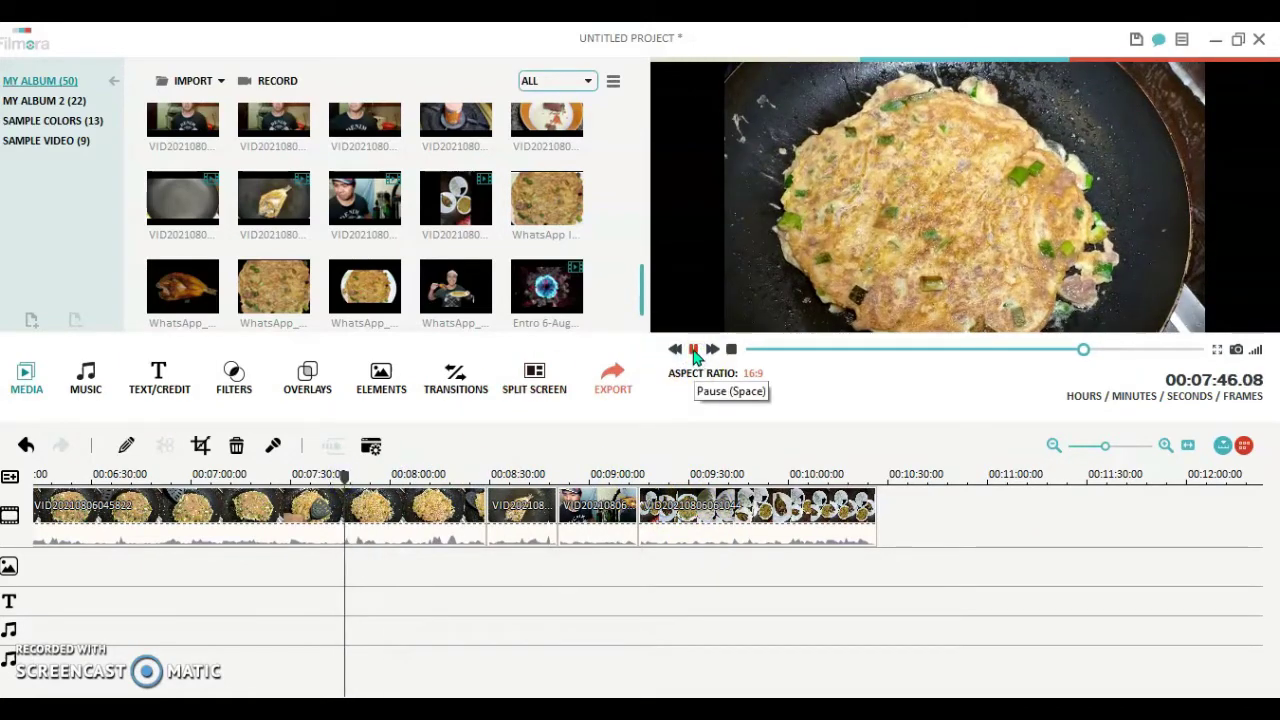
{"action": "left_click_drag", "start_coordinate": [347, 474], "coordinate": [333, 476]}
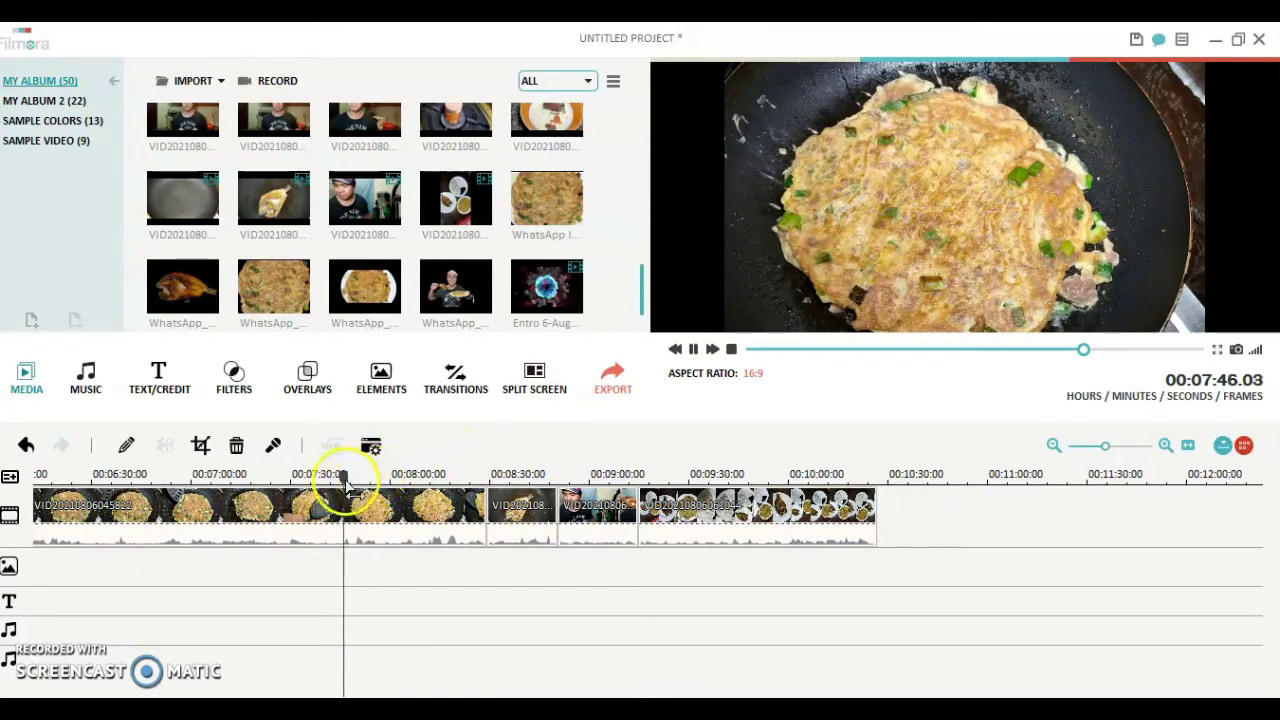
{"action": "left_click_drag", "start_coordinate": [343, 485], "coordinate": [87, 472]}
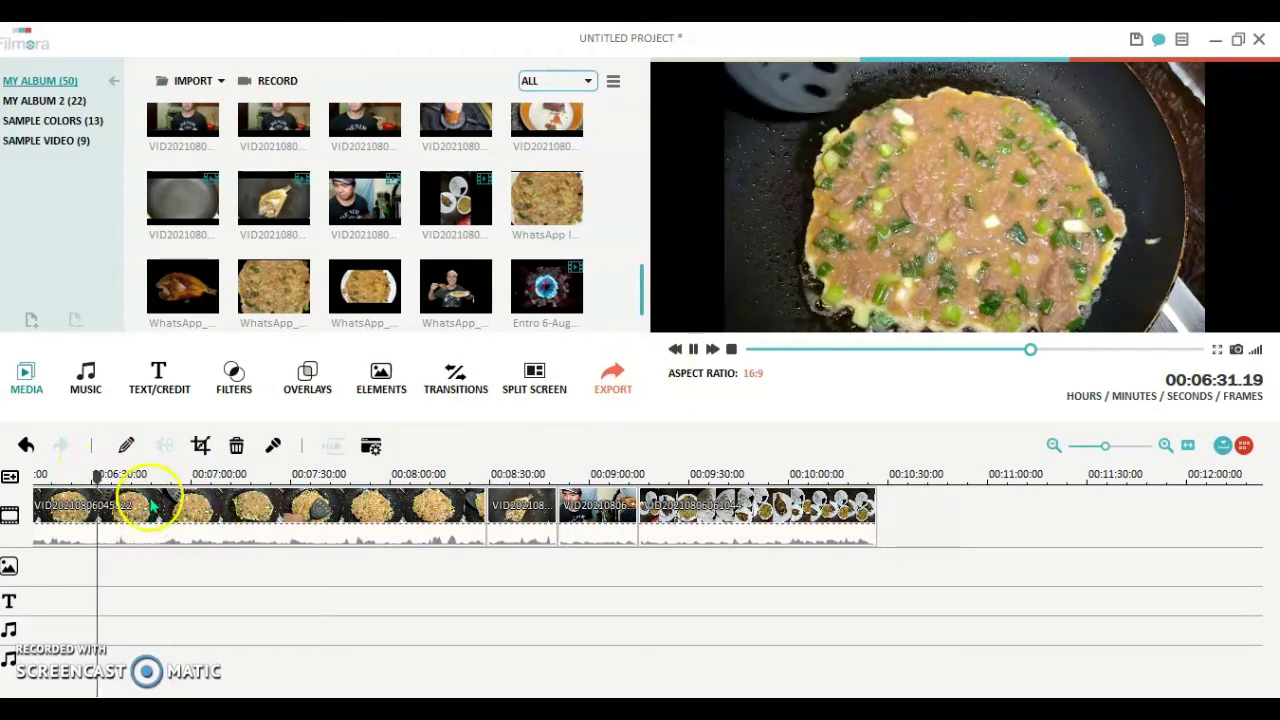
{"action": "left_click_drag", "start_coordinate": [100, 480], "coordinate": [66, 485]}
{"action": "left_click", "coordinate": [693, 349]}
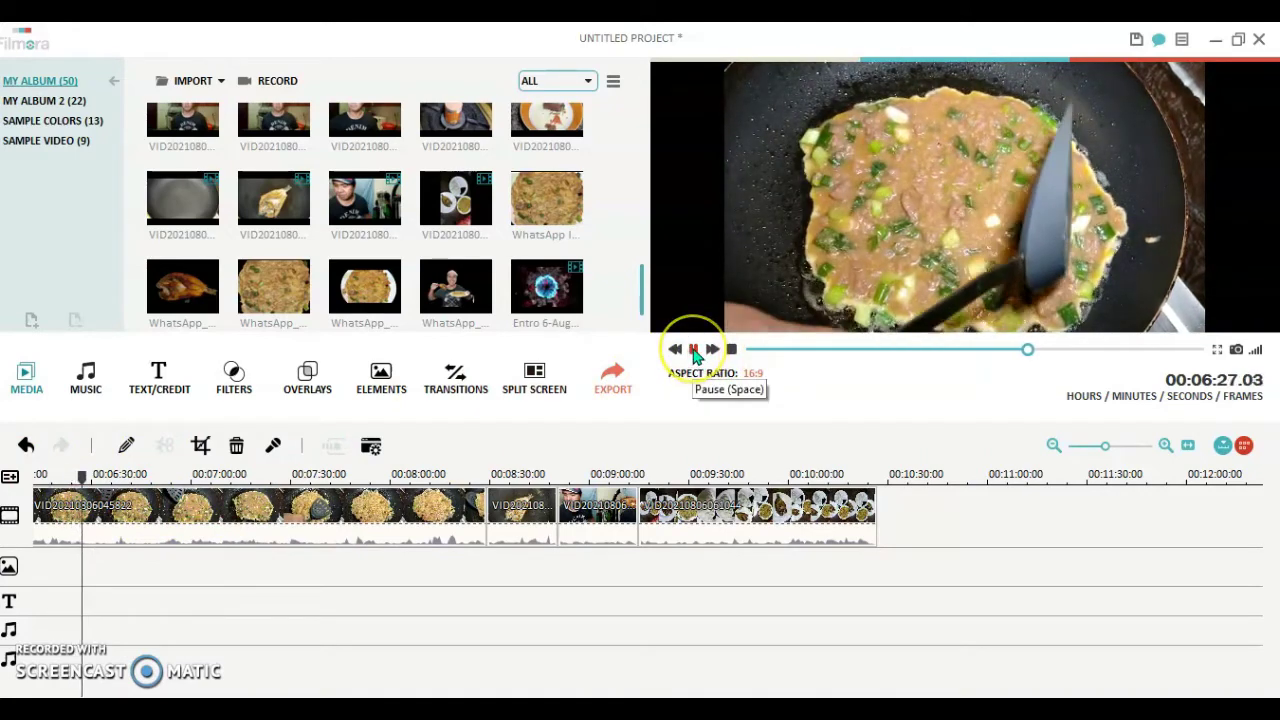
{"action": "left_click", "coordinate": [693, 349]}
{"action": "left_click_drag", "start_coordinate": [86, 474], "coordinate": [279, 462]}
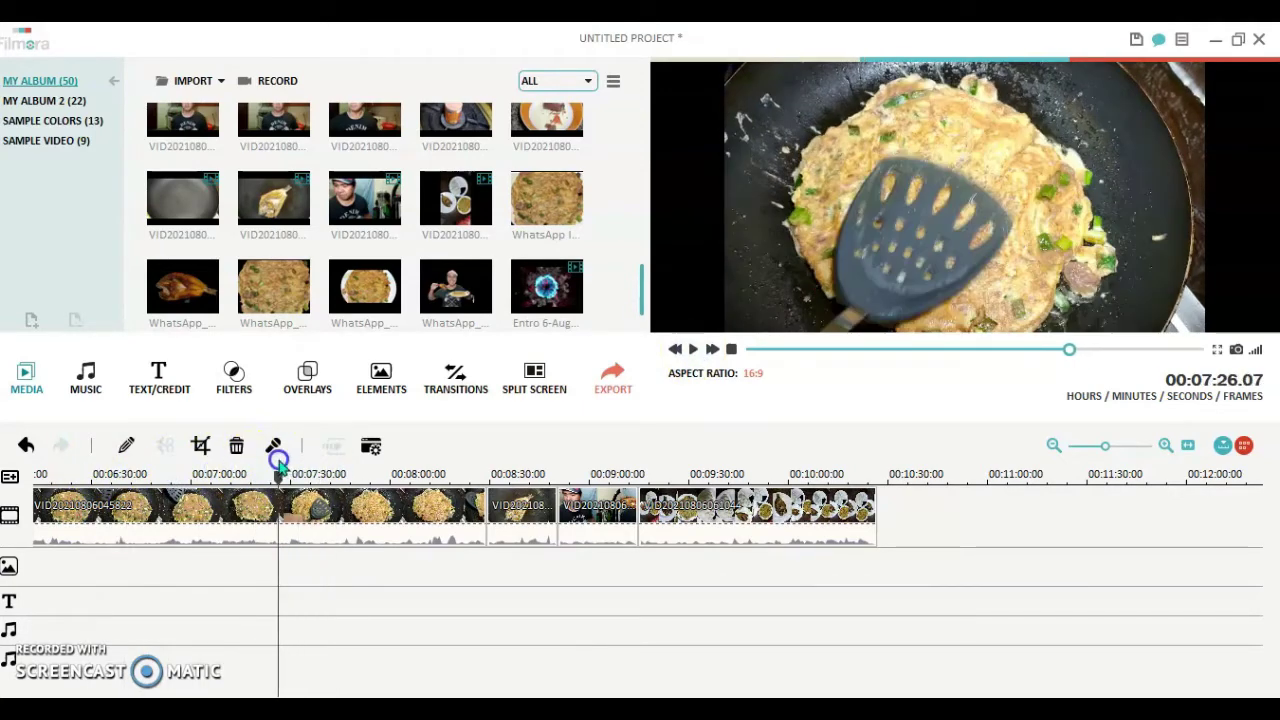
{"action": "left_click", "coordinate": [693, 349]}
{"action": "left_click_drag", "start_coordinate": [287, 487], "coordinate": [226, 480]}
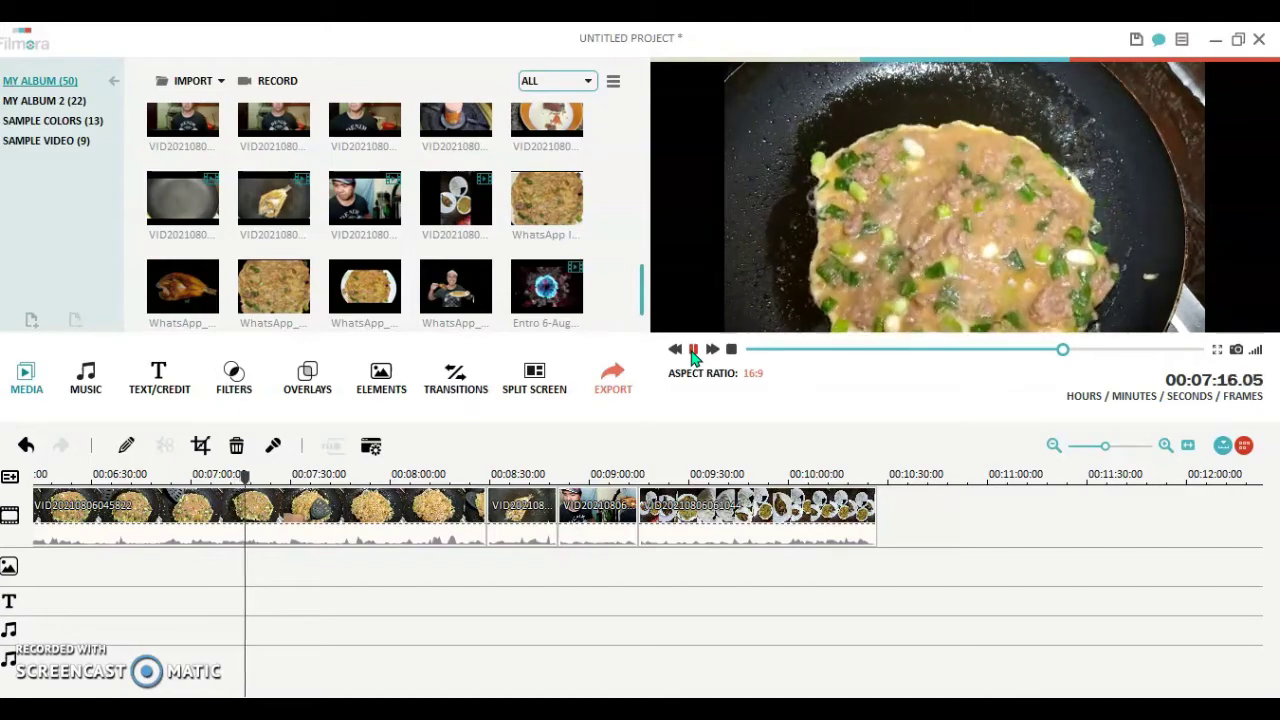
{"action": "left_click", "coordinate": [692, 351]}
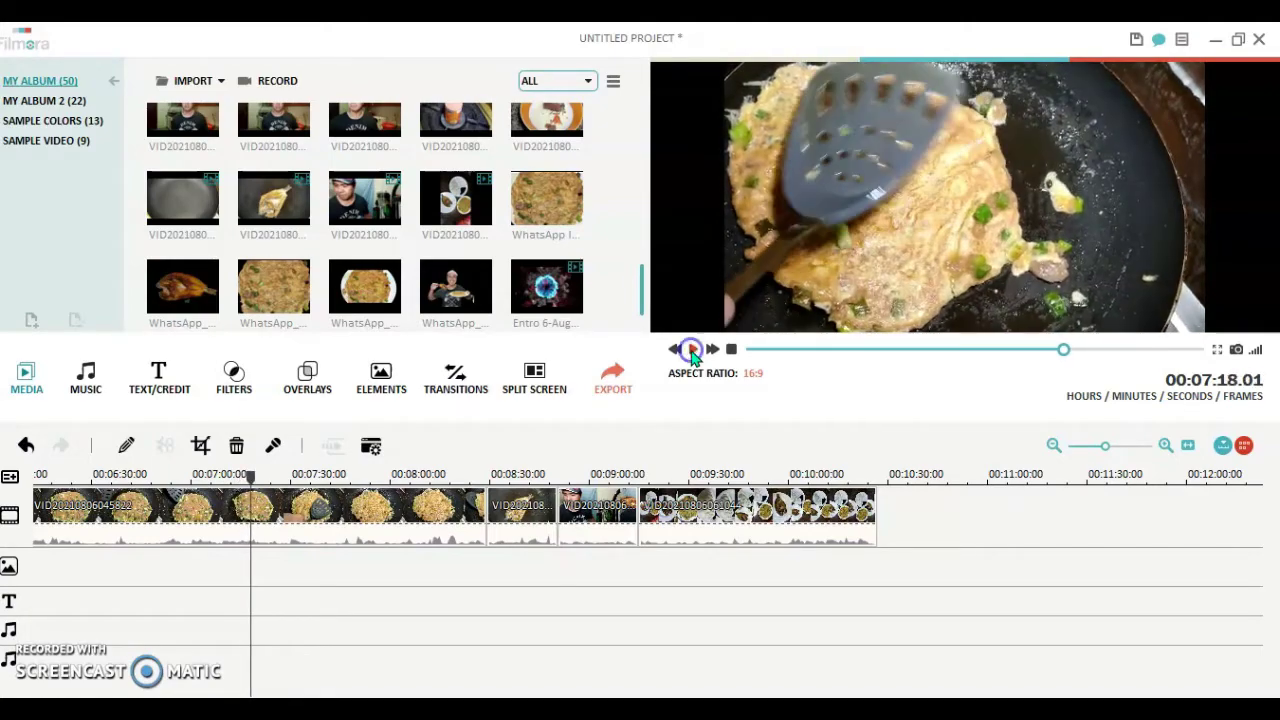
{"action": "left_click_drag", "start_coordinate": [251, 484], "coordinate": [230, 487]}
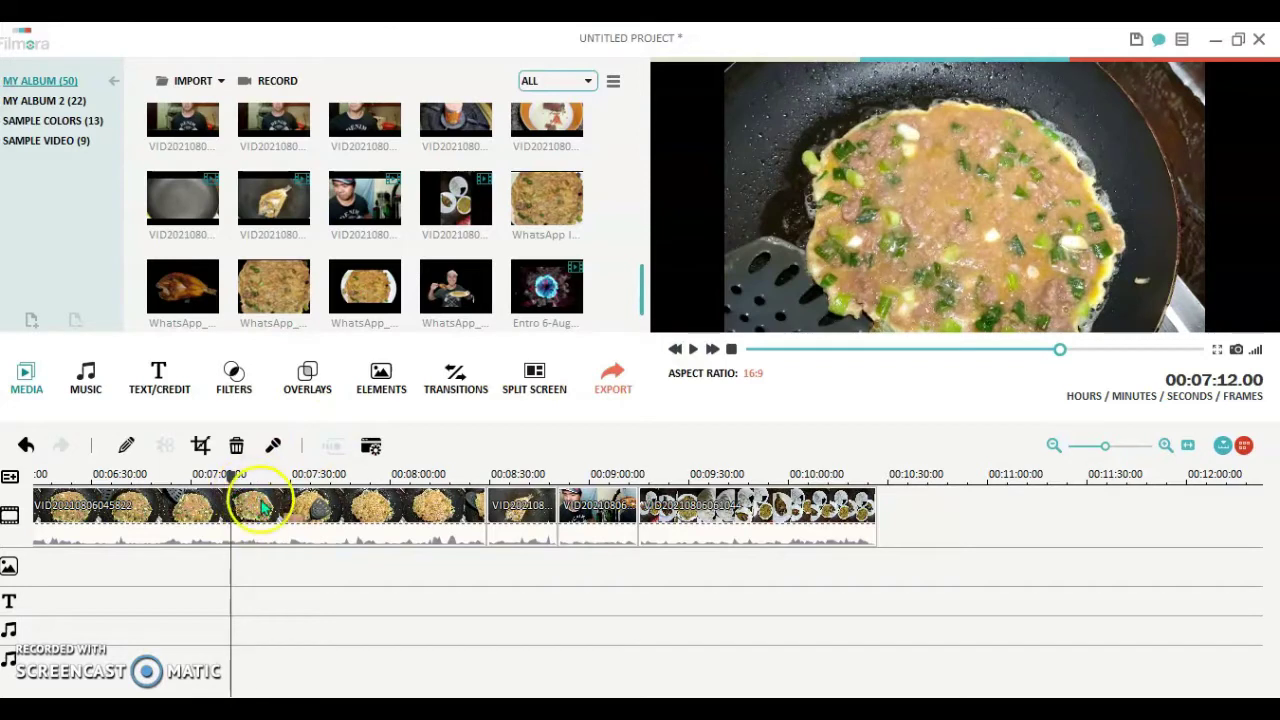
{"action": "left_click", "coordinate": [260, 508]}
{"action": "left_click", "coordinate": [162, 447]}
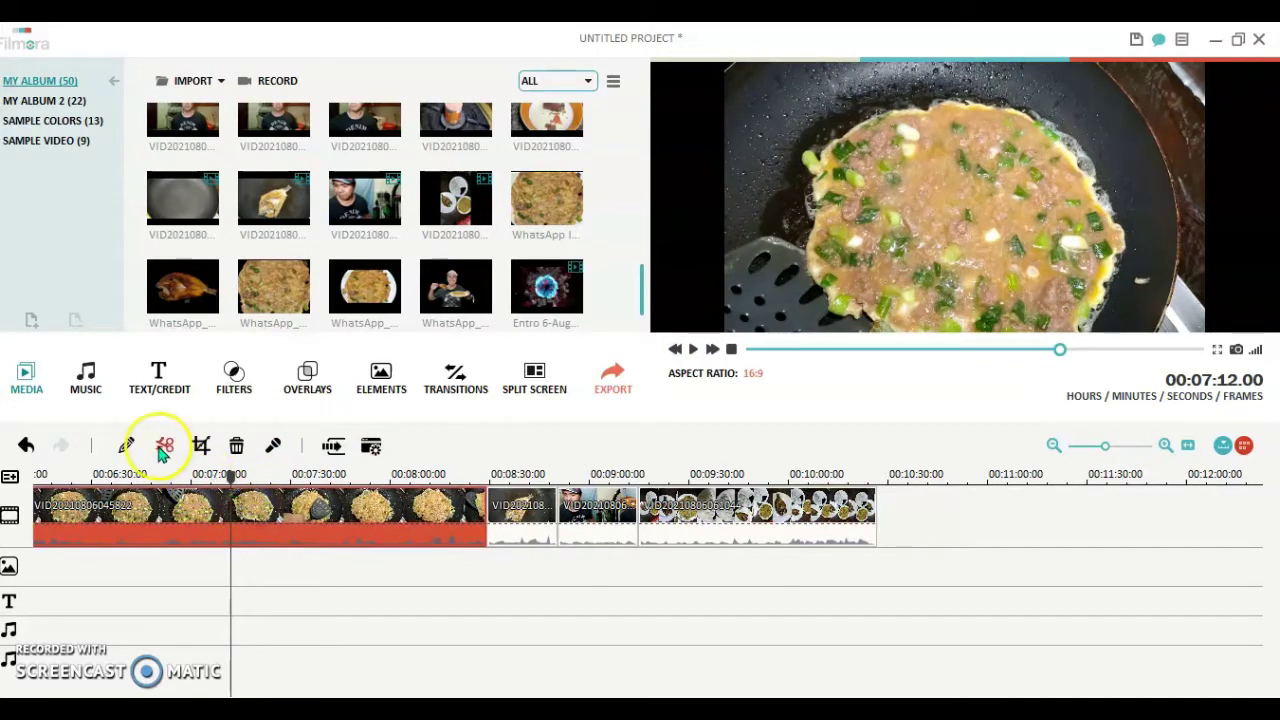
{"action": "left_click", "coordinate": [162, 448]}
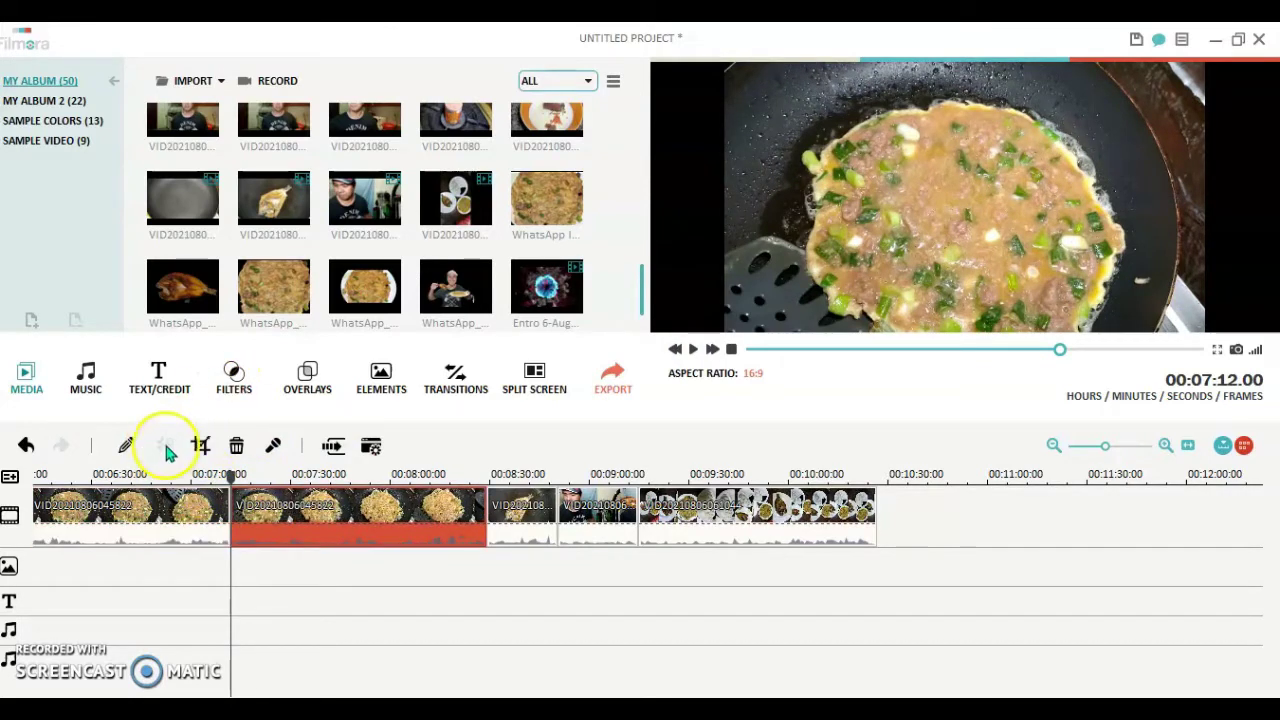
{"action": "left_click_drag", "start_coordinate": [240, 485], "coordinate": [280, 492]}
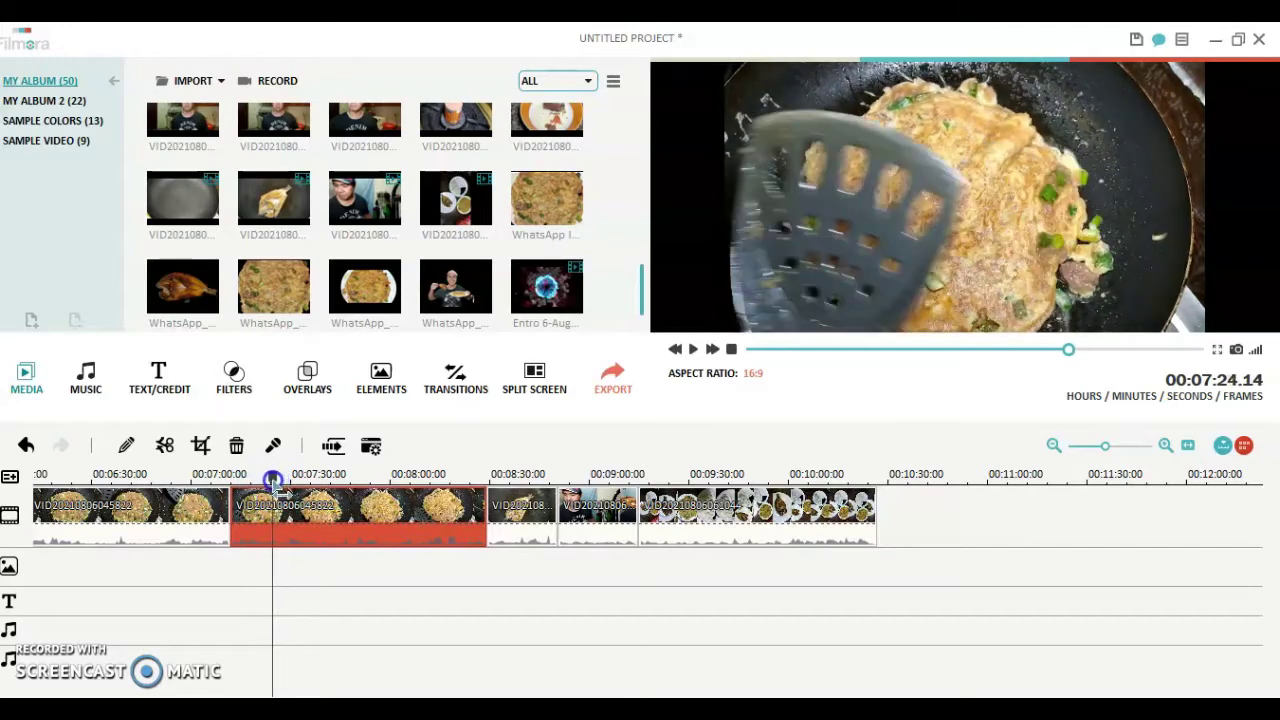
{"action": "left_click", "coordinate": [165, 453]}
Step: Copy the middle segment of the split omelette clip and paste it at 00:00:10.00, between the canned beefloof segment and the intro
{"action": "left_click", "coordinate": [248, 510]}
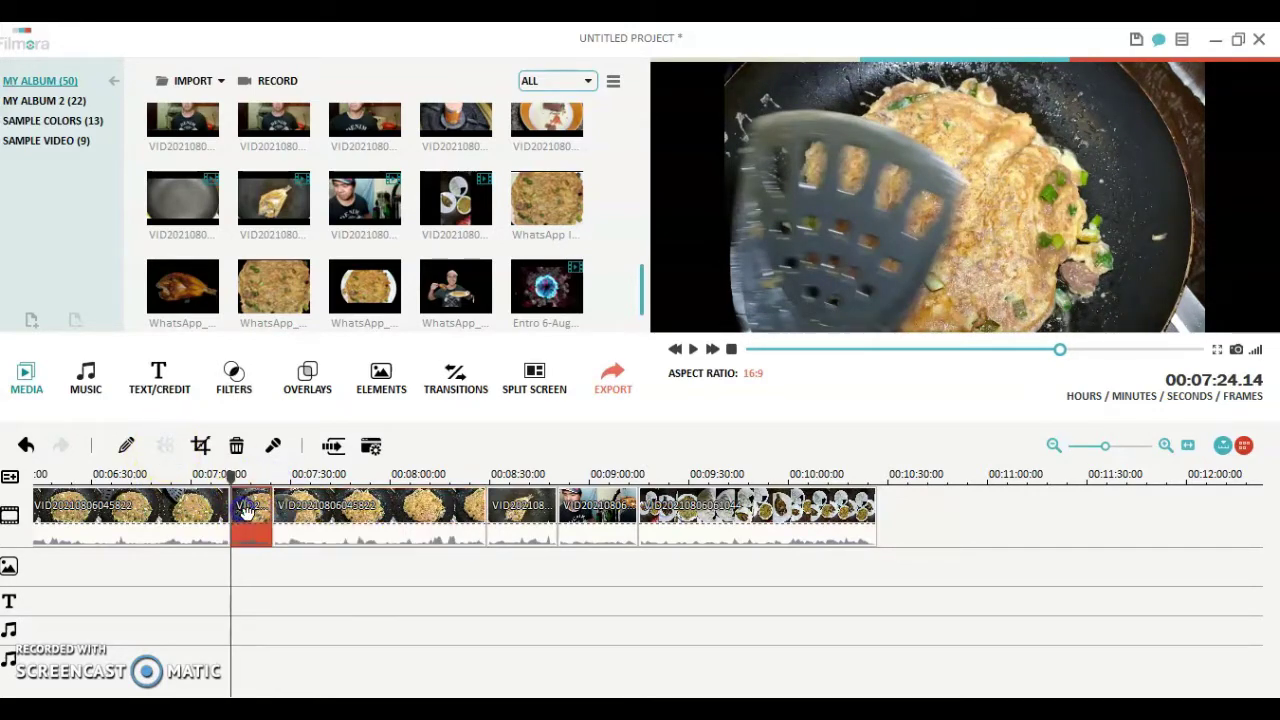
{"action": "right_click", "coordinate": [247, 510]}
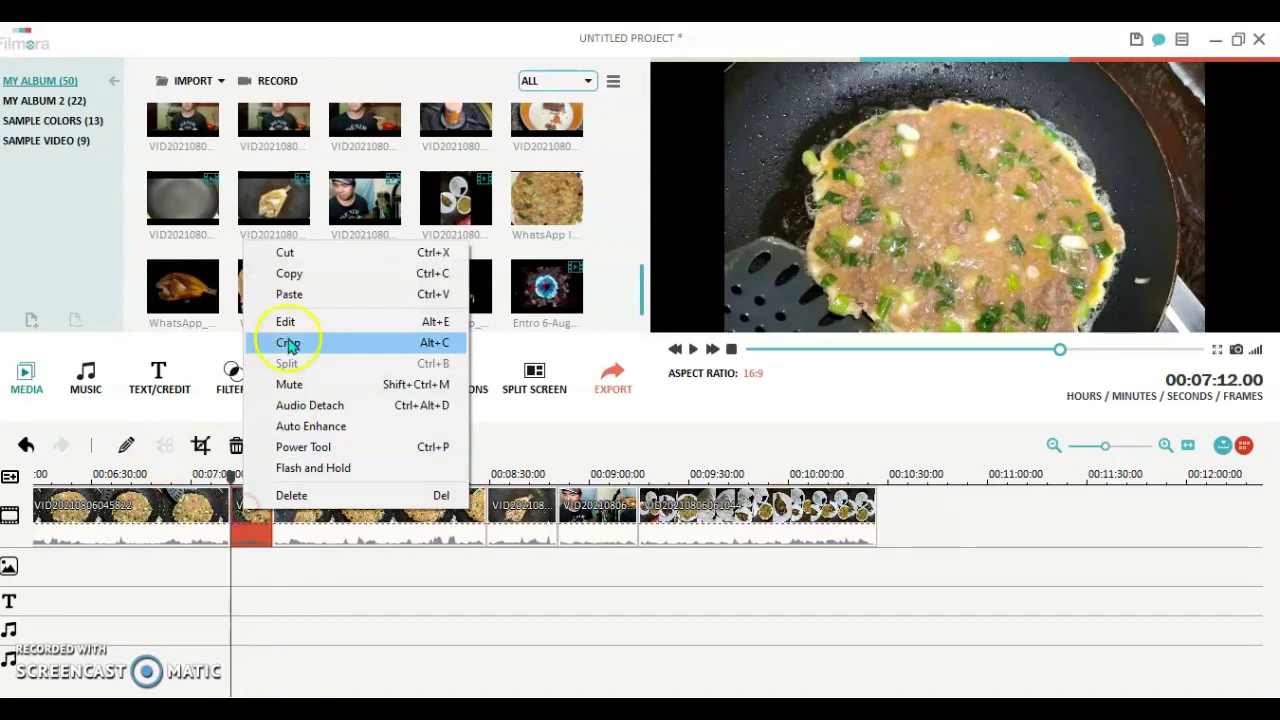
{"action": "left_click", "coordinate": [310, 284]}
{"action": "left_click", "coordinate": [753, 350]}
{"action": "left_click", "coordinate": [751, 353]}
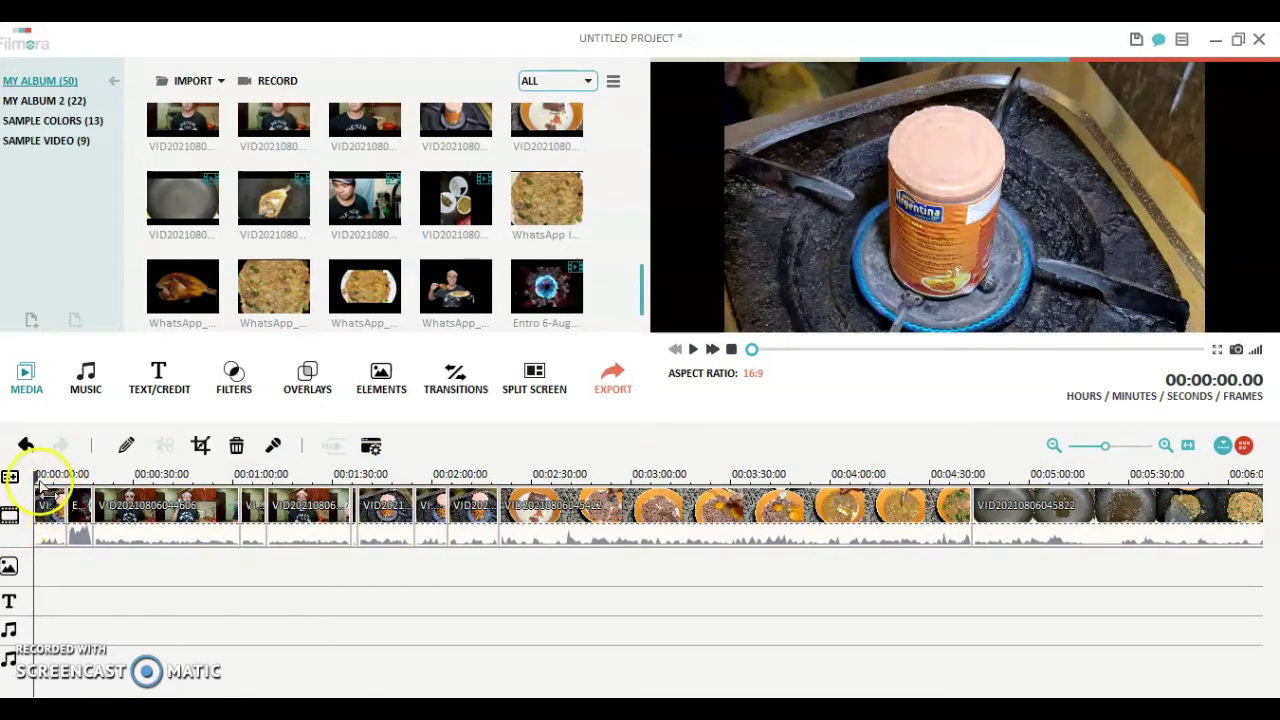
{"action": "left_click_drag", "start_coordinate": [35, 478], "coordinate": [70, 500]}
{"action": "right_click", "coordinate": [82, 516]}
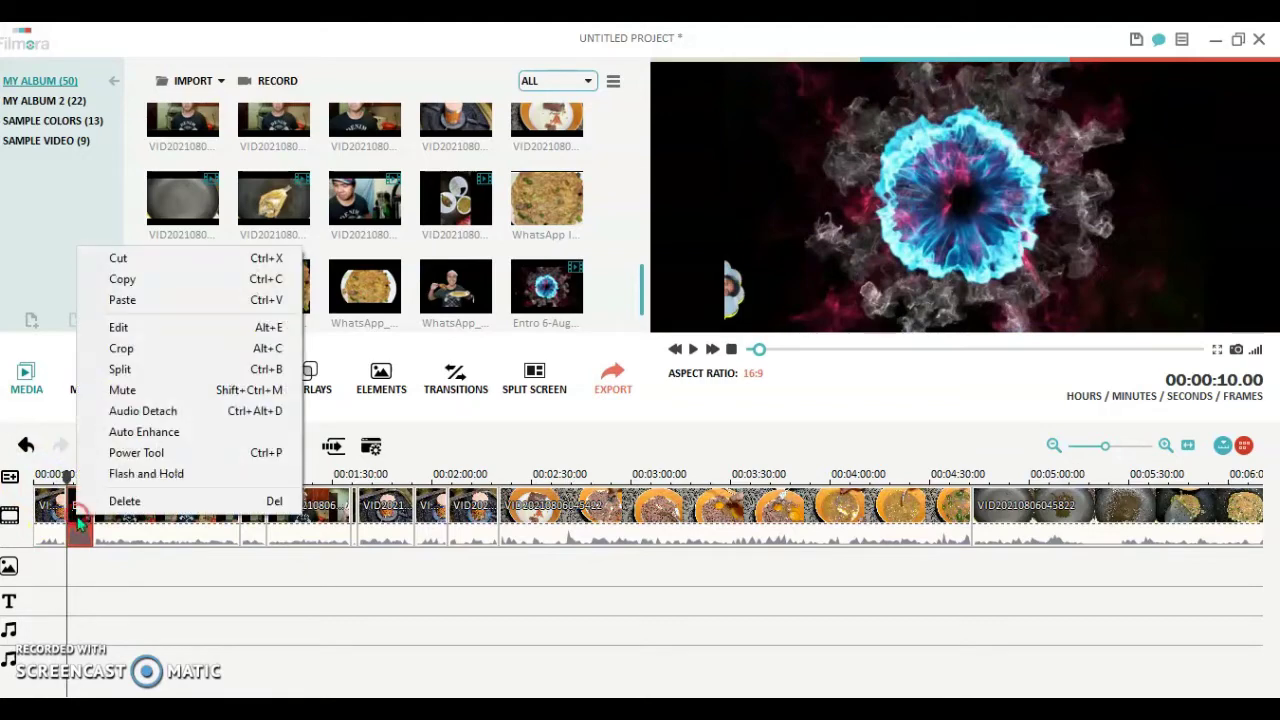
{"action": "left_click", "coordinate": [147, 302]}
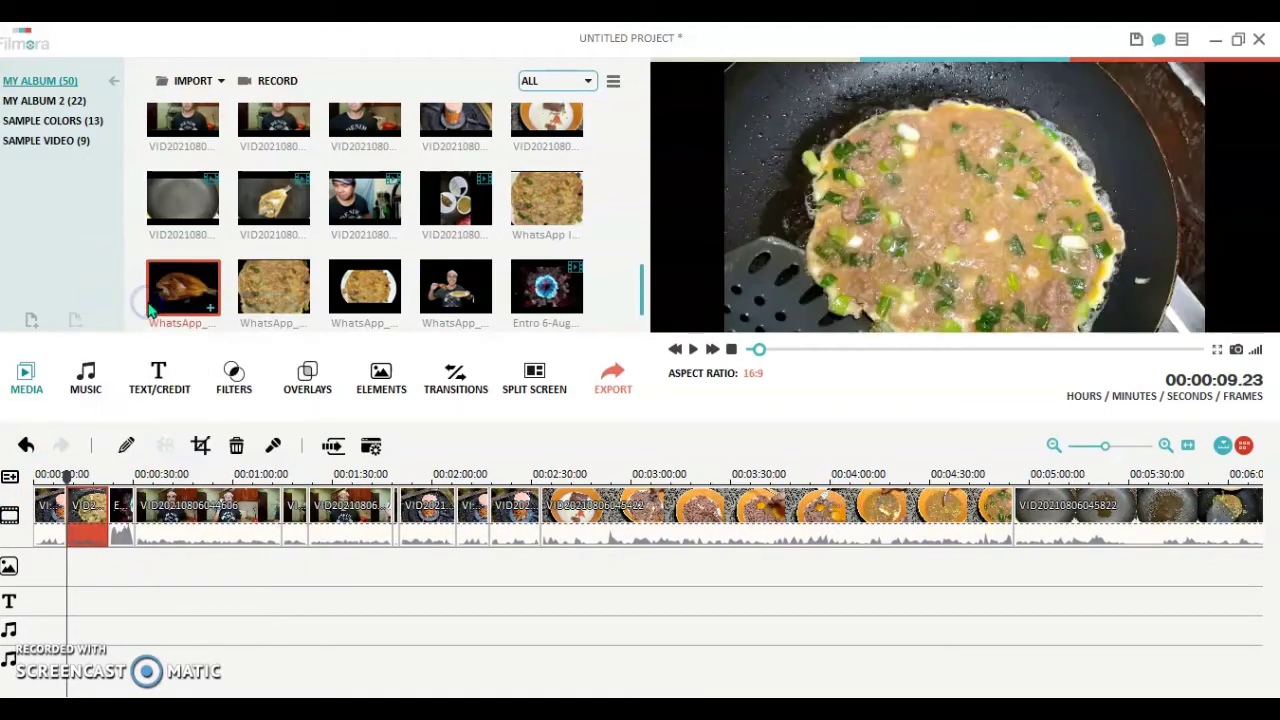
Step: Return the playhead to the timeline start and play back the opening teaser
{"action": "left_click", "coordinate": [40, 478]}
{"action": "left_click", "coordinate": [38, 478]}
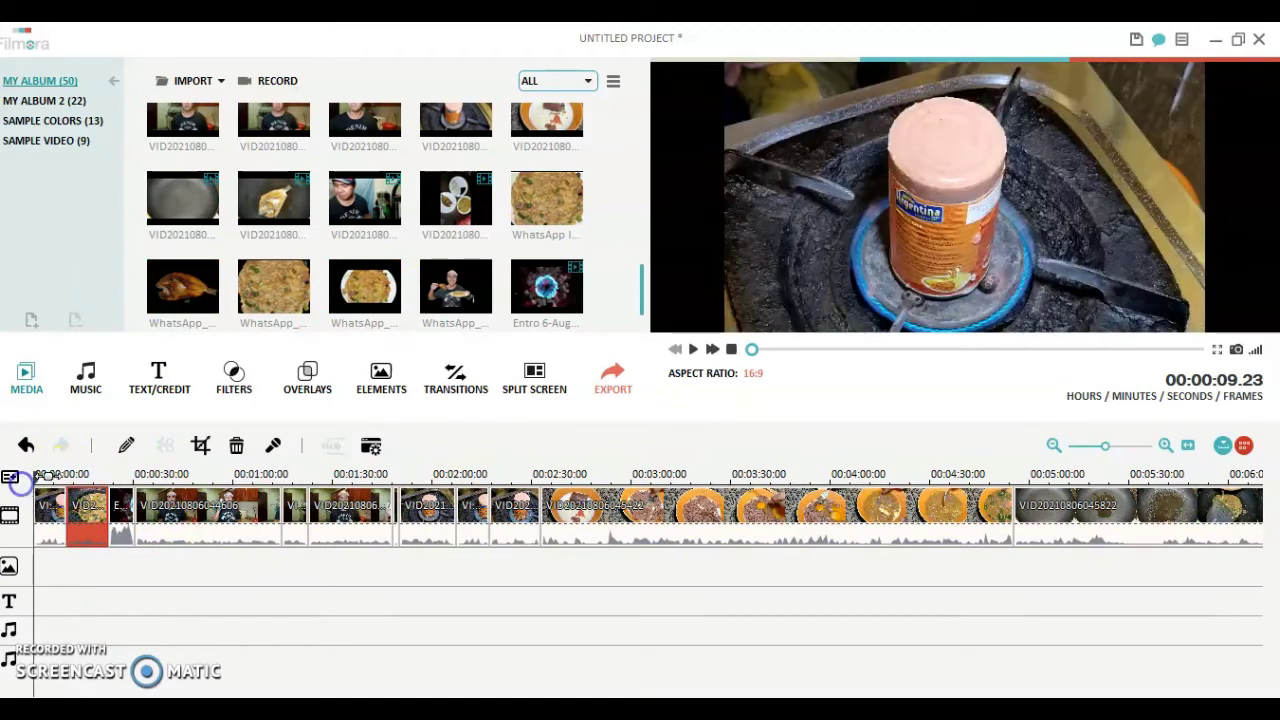
{"action": "left_click", "coordinate": [693, 350]}
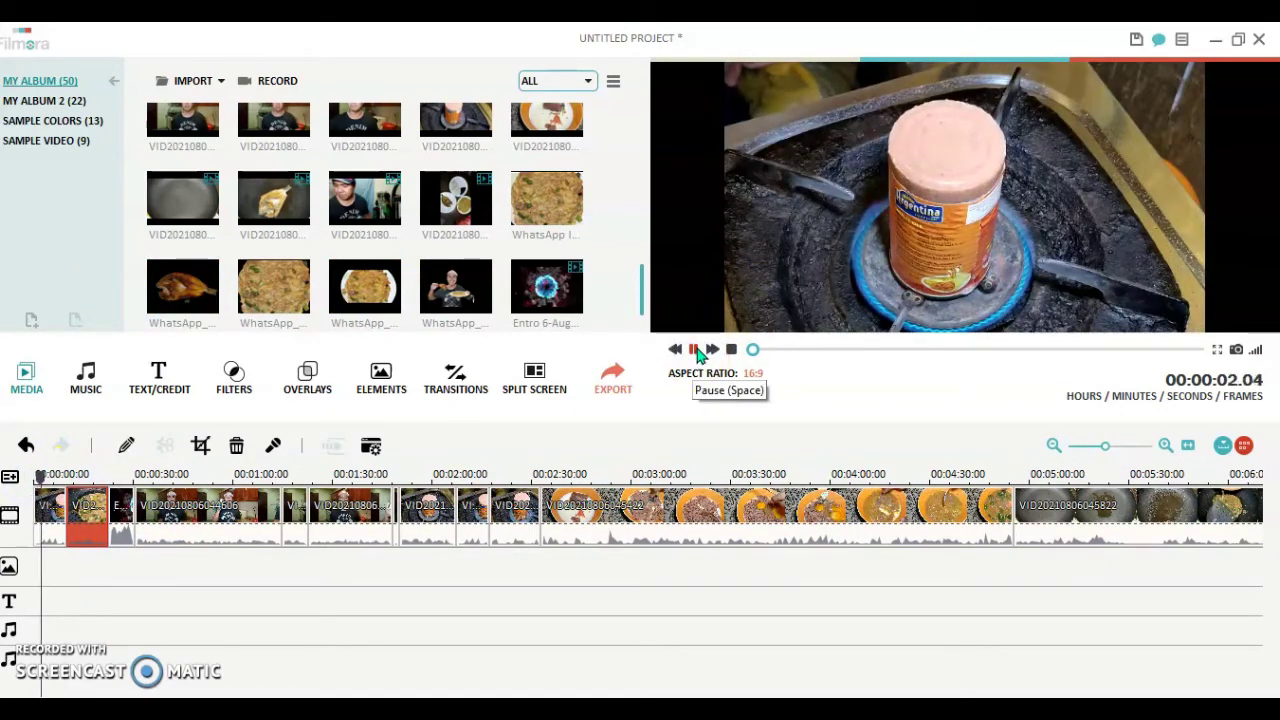
Step: Turn down the audio volume of the pasted omelette segment and return the playhead to the timeline start
{"action": "left_click", "coordinate": [126, 523]}
{"action": "left_click", "coordinate": [86, 514]}
{"action": "left_click", "coordinate": [126, 447]}
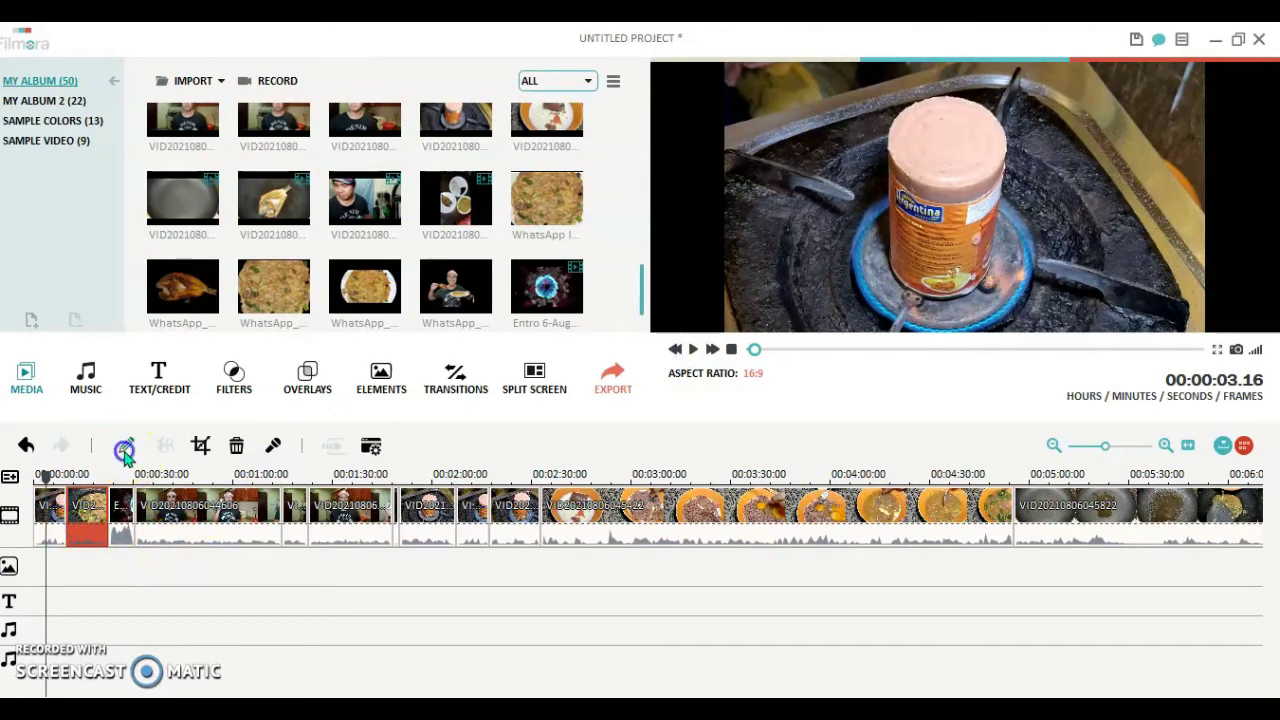
{"action": "left_click", "coordinate": [124, 449]}
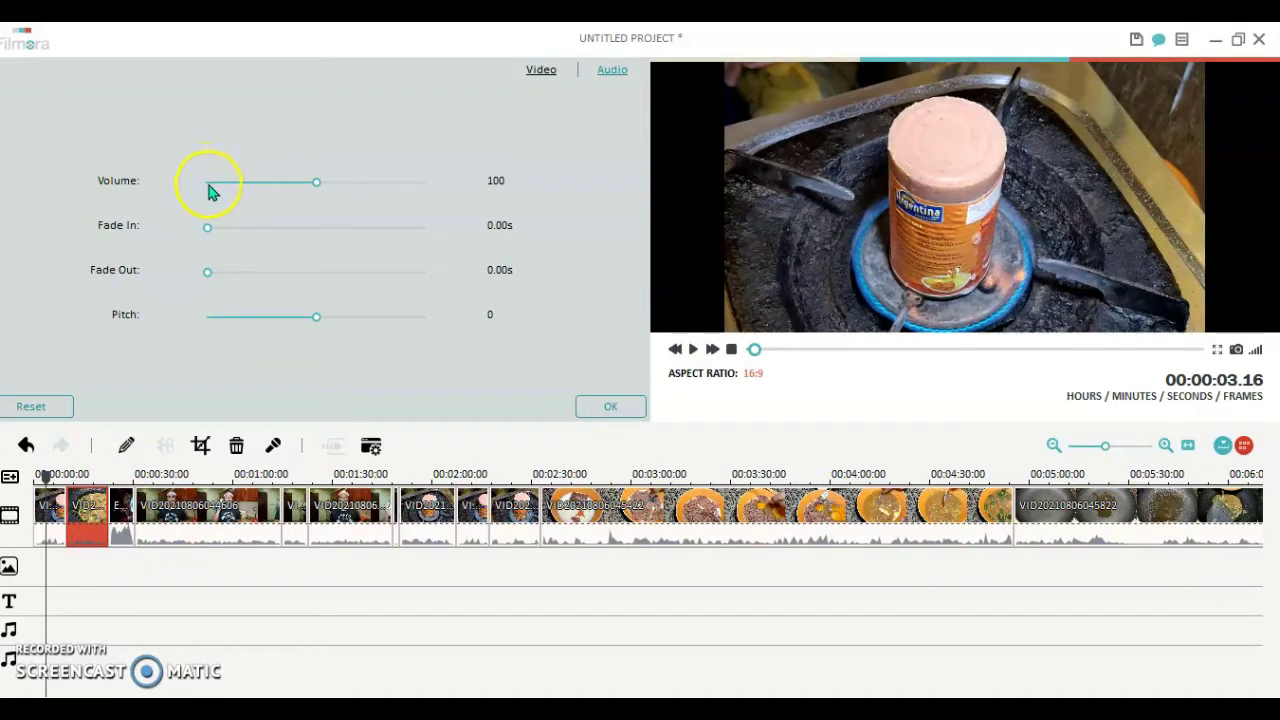
{"action": "left_click", "coordinate": [601, 408]}
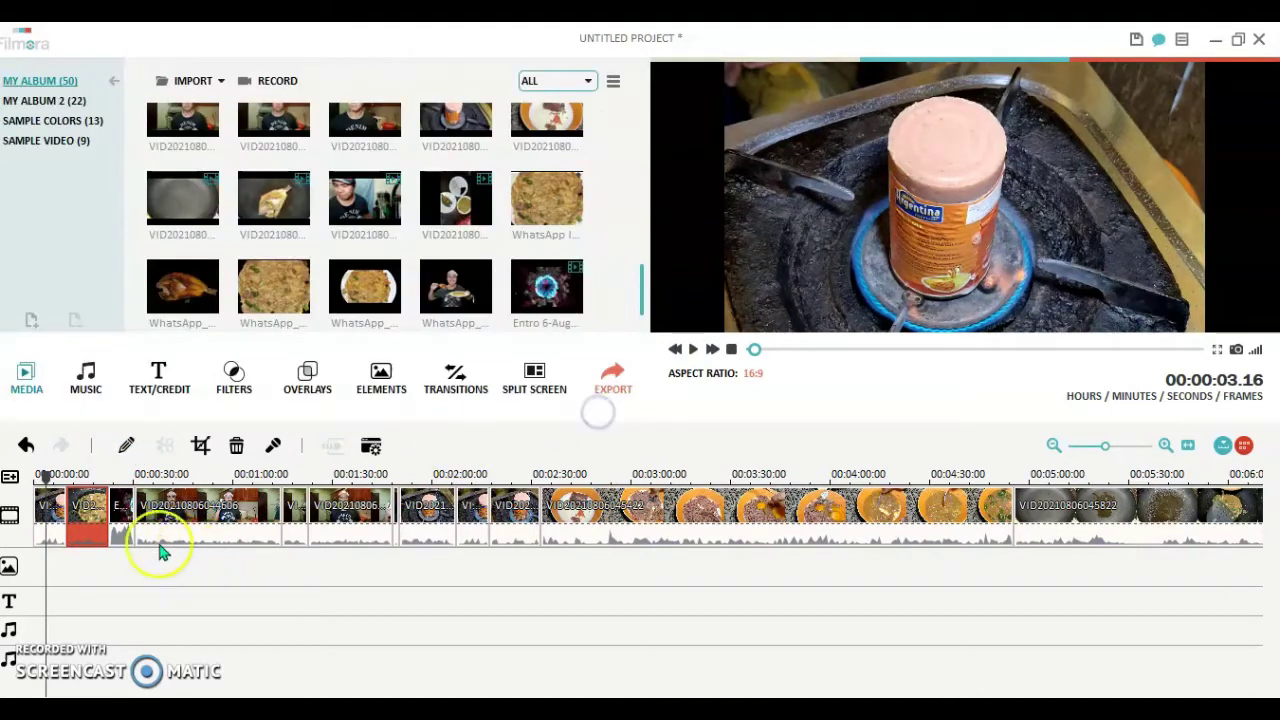
{"action": "left_click_drag", "start_coordinate": [45, 476], "coordinate": [35, 476]}
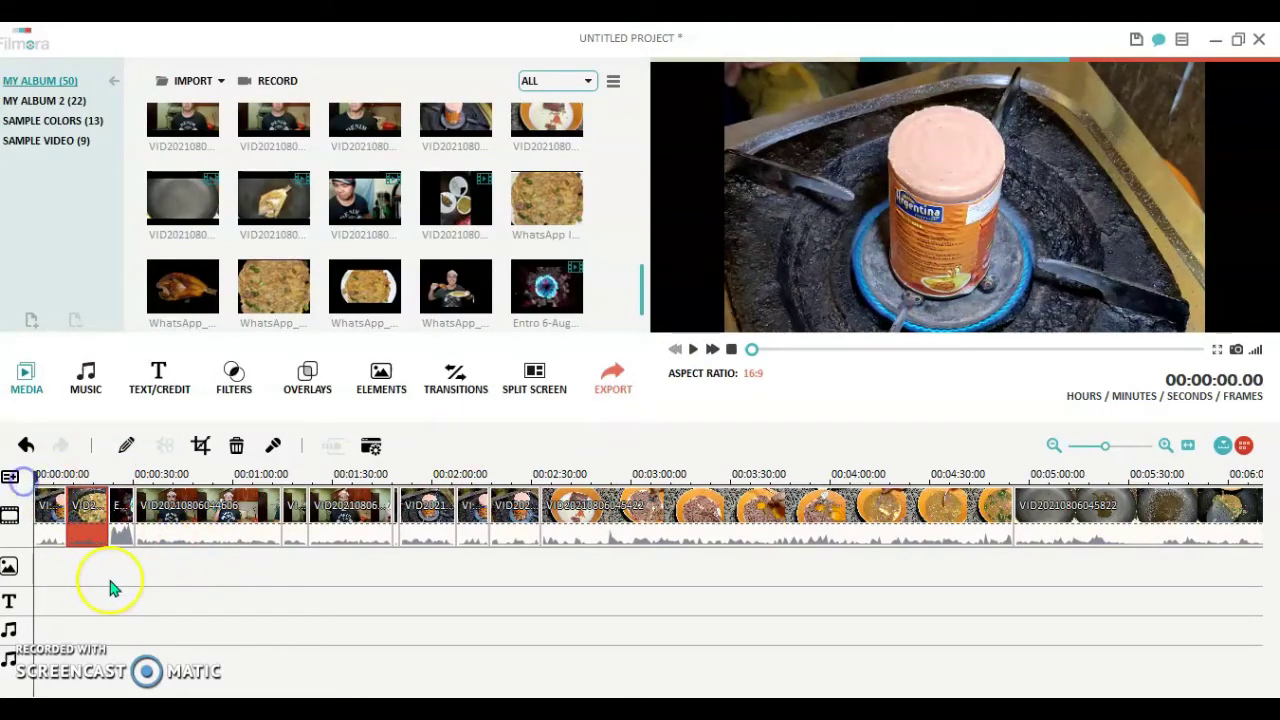
Step: Browse the My Music collection for a background track and view the Dance Electronics folder as an import source without importing anything
{"action": "left_click", "coordinate": [88, 391]}
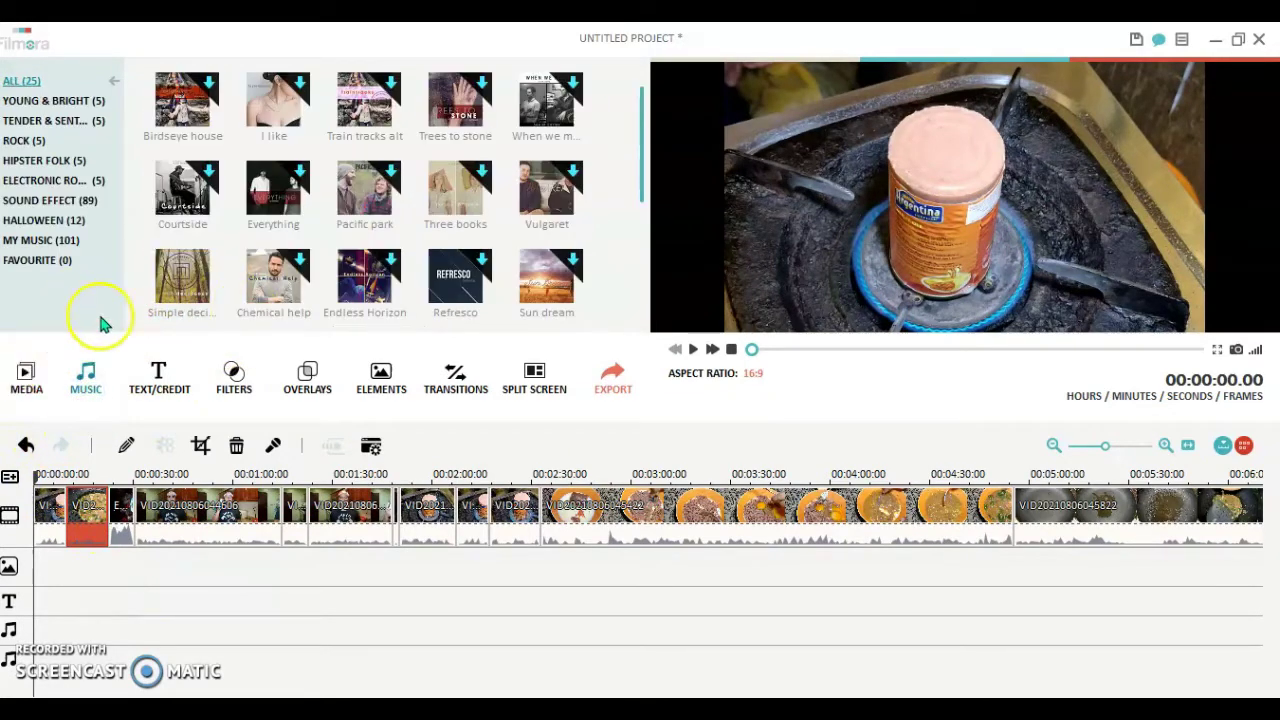
{"action": "left_click", "coordinate": [48, 248]}
{"action": "left_click", "coordinate": [48, 244]}
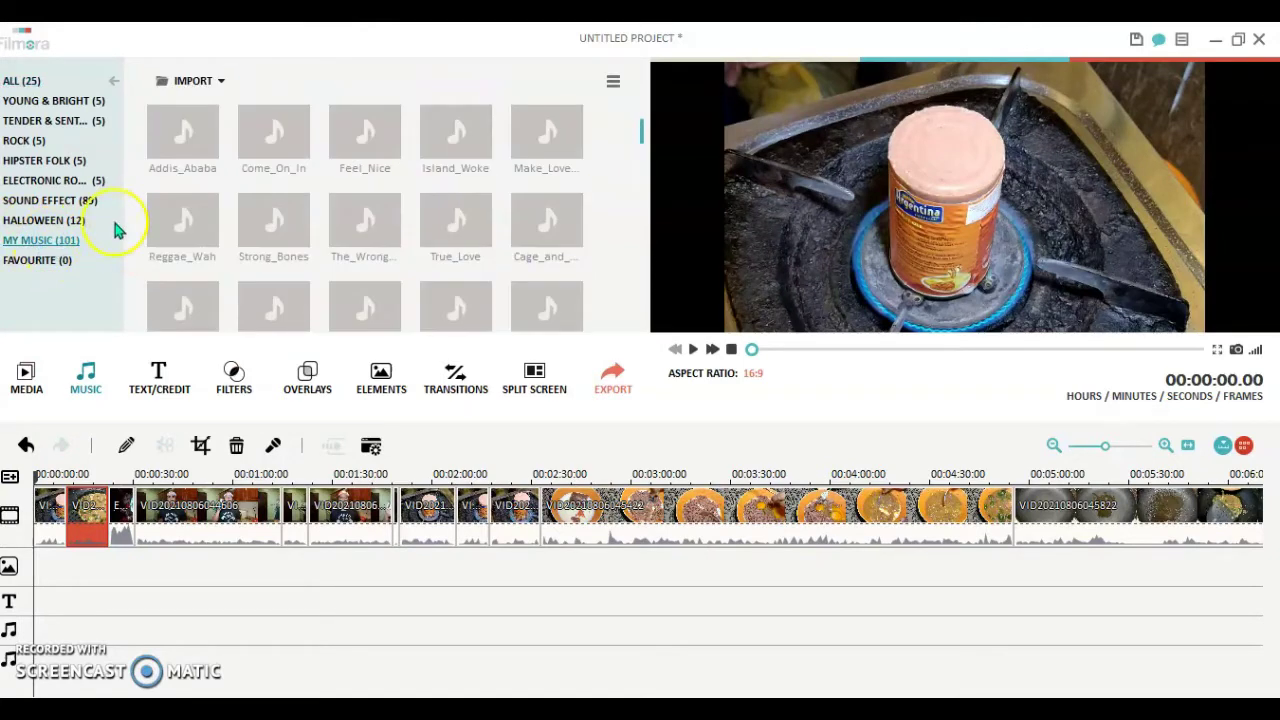
{"action": "scroll", "coordinate": [600, 176], "scroll_direction": "down", "scroll_amount": 10}
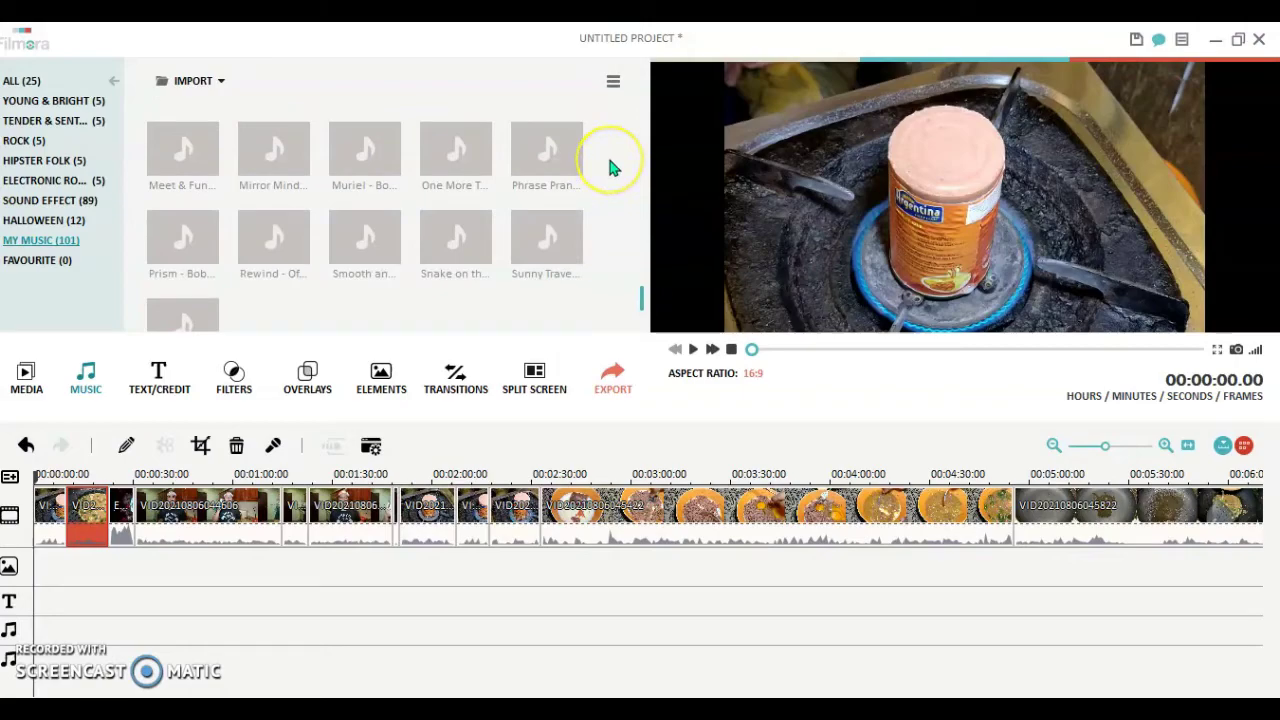
{"action": "left_click", "coordinate": [352, 285]}
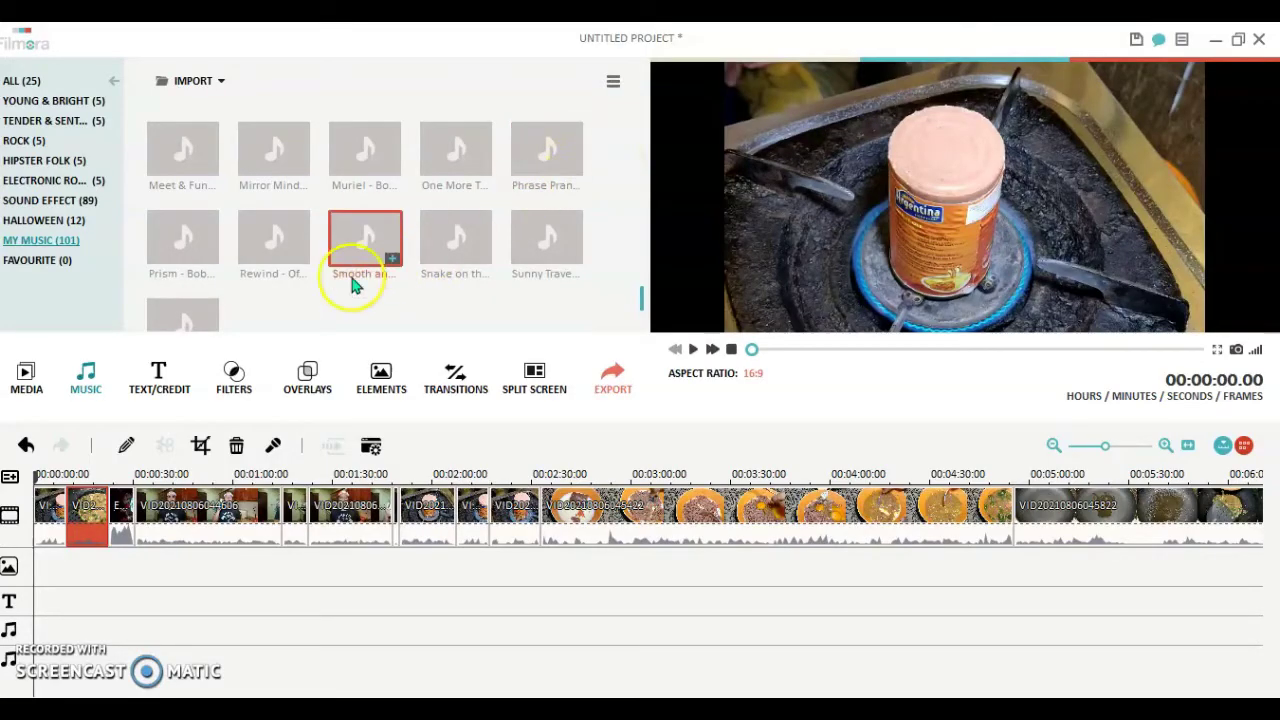
{"action": "left_click", "coordinate": [195, 88]}
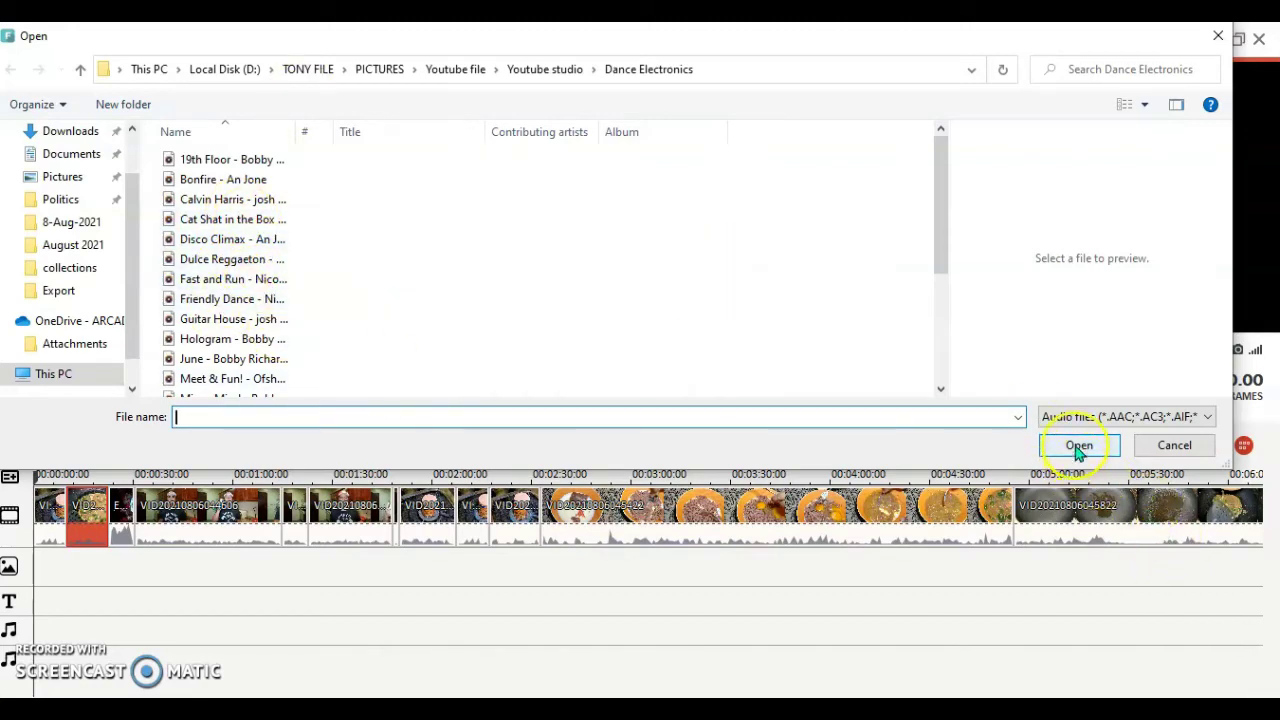
{"action": "left_click", "coordinate": [1218, 36]}
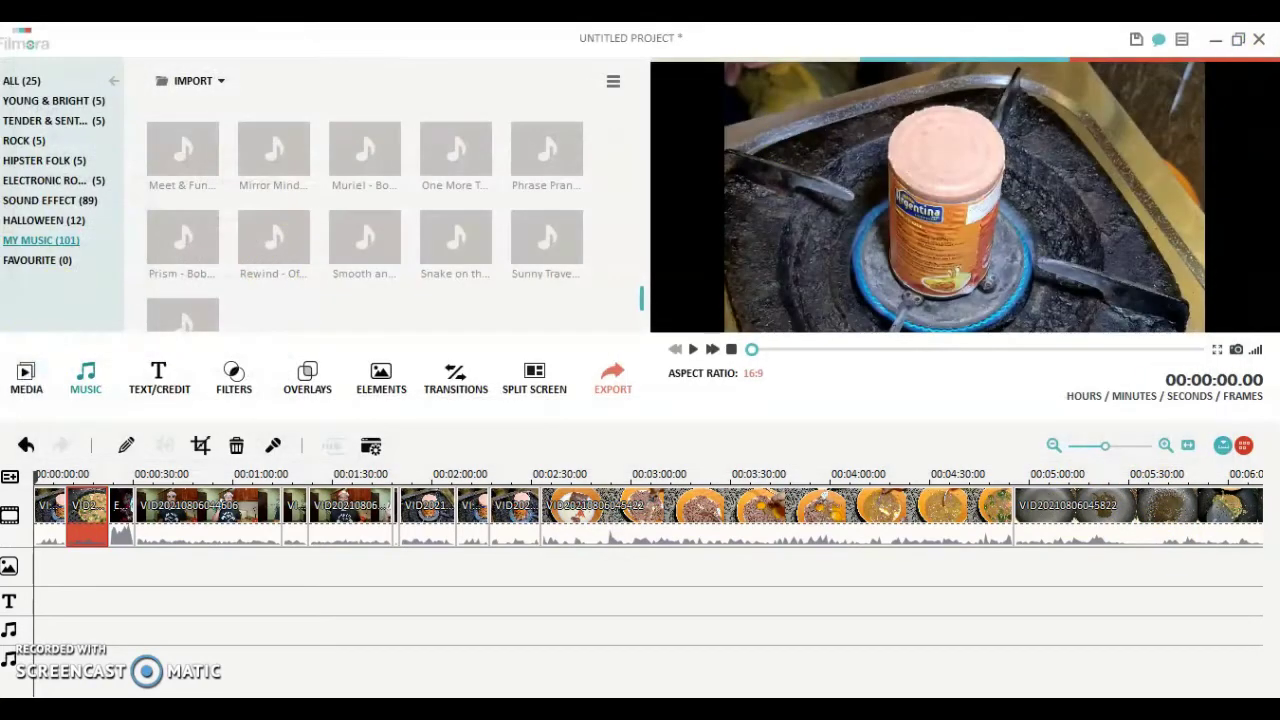
Step: Preview the Rewind - Ofshane track and add it to the first music track at the timeline start
{"action": "left_click", "coordinate": [278, 238]}
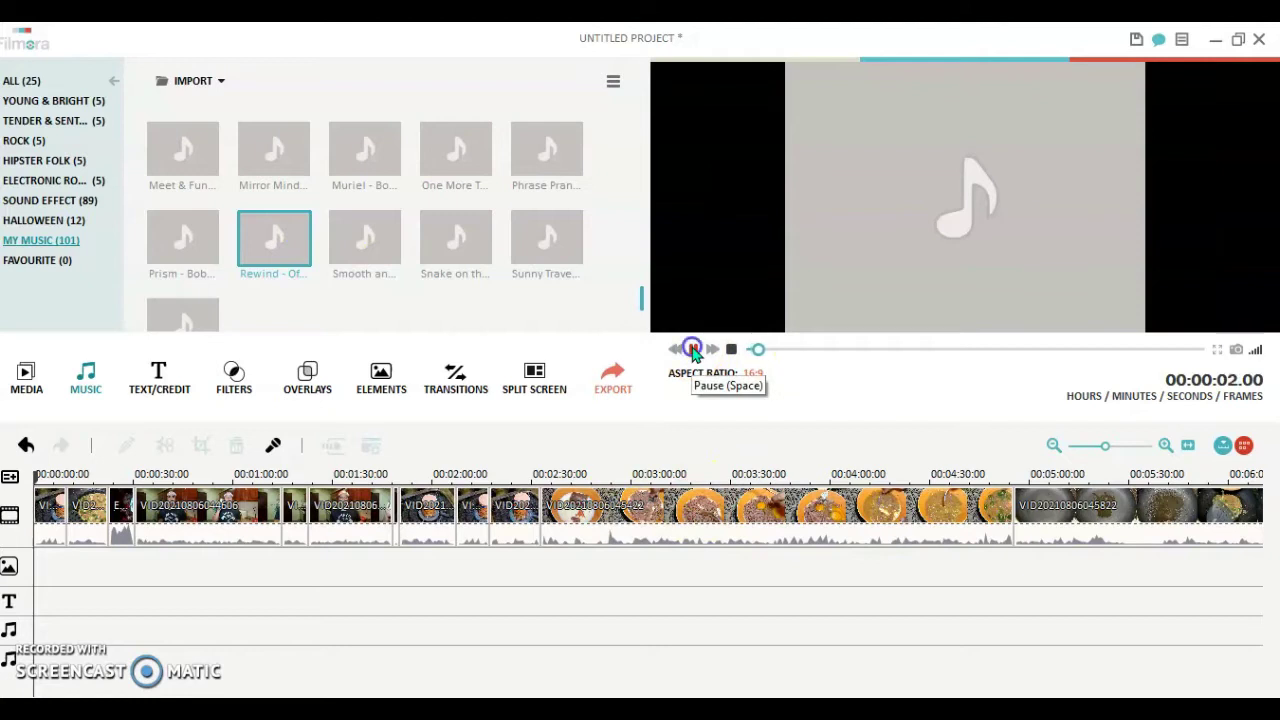
{"action": "left_click", "coordinate": [693, 349]}
{"action": "left_click", "coordinate": [275, 233]}
{"action": "left_click_drag", "start_coordinate": [275, 233], "coordinate": [37, 604]}
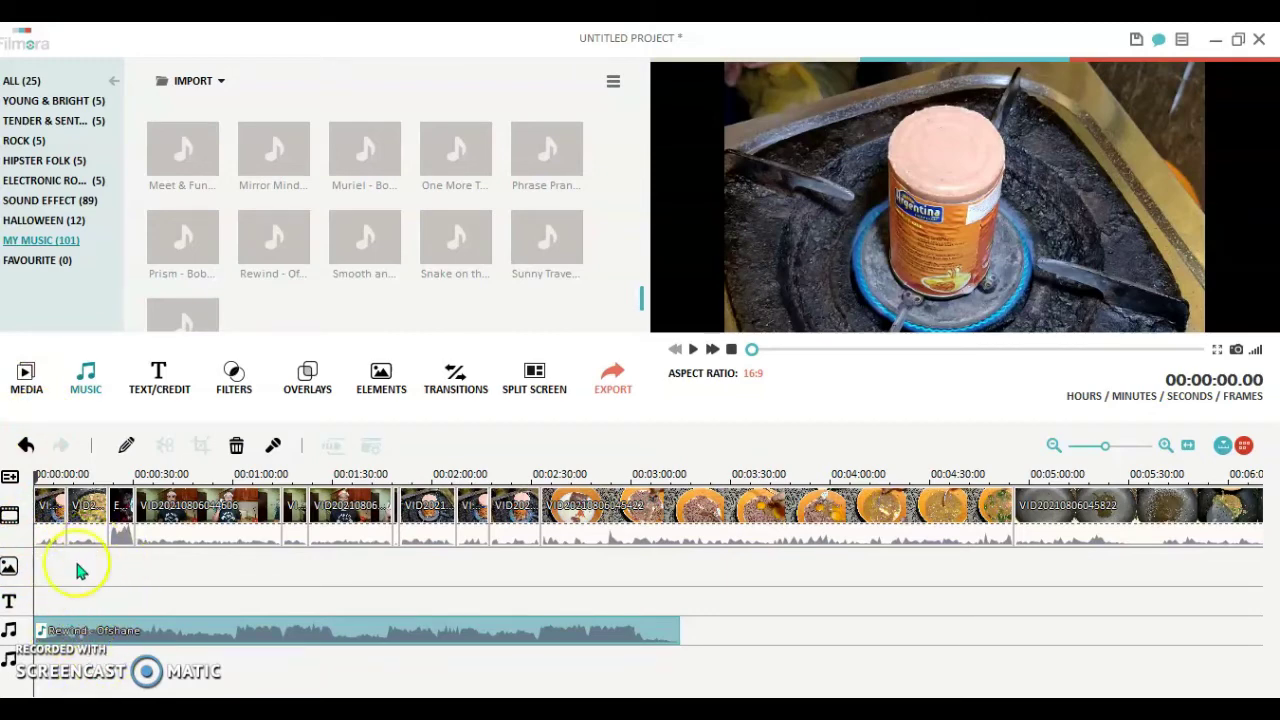
Step: Split the Rewind - Ofshane music at 00:00:22.00 and move its second part to start right after the intro, at 00:00:30.12
{"action": "left_click", "coordinate": [46, 476]}
{"action": "left_click_drag", "start_coordinate": [50, 478], "coordinate": [107, 490]}
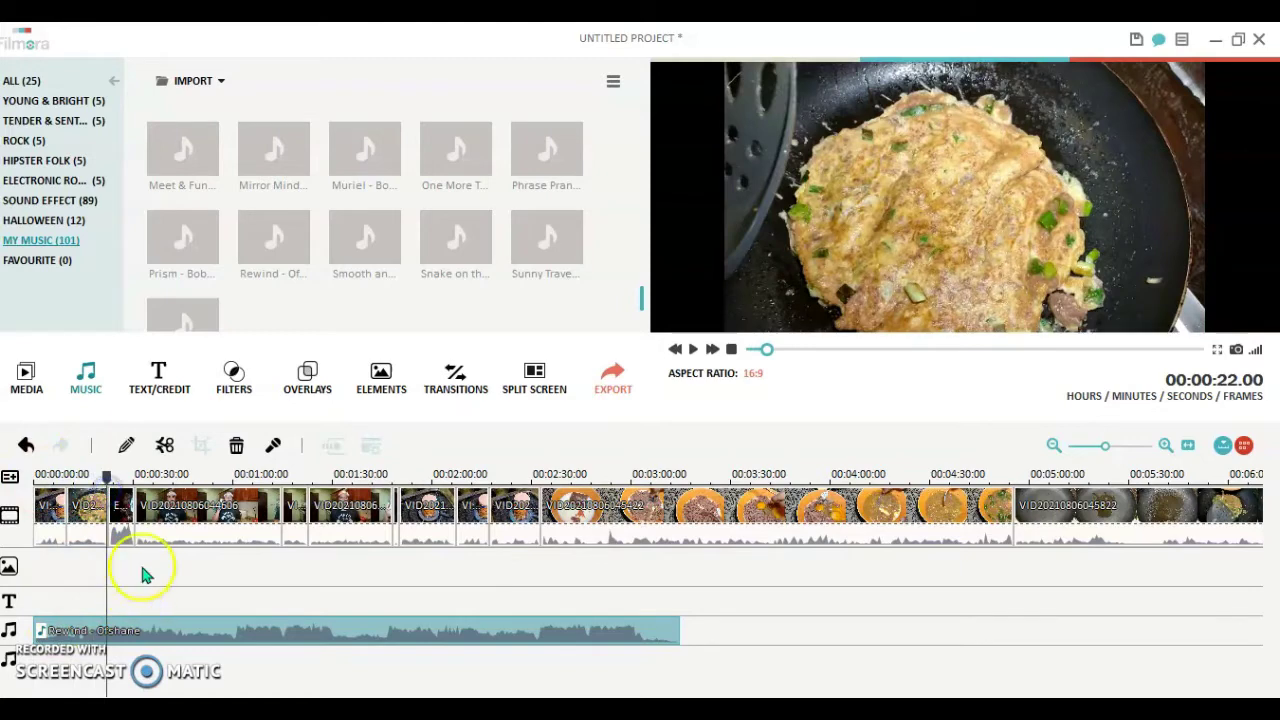
{"action": "left_click", "coordinate": [165, 445]}
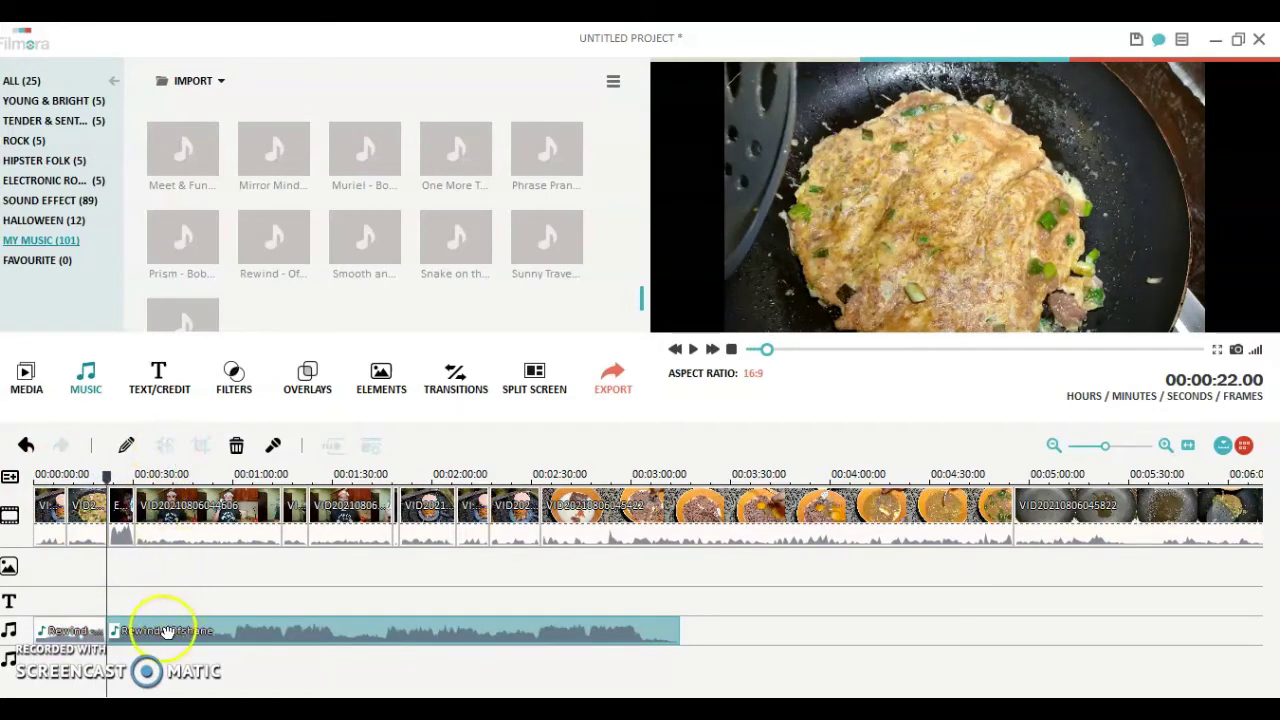
{"action": "left_click_drag", "start_coordinate": [150, 637], "coordinate": [180, 634]}
{"action": "left_click", "coordinate": [148, 515]}
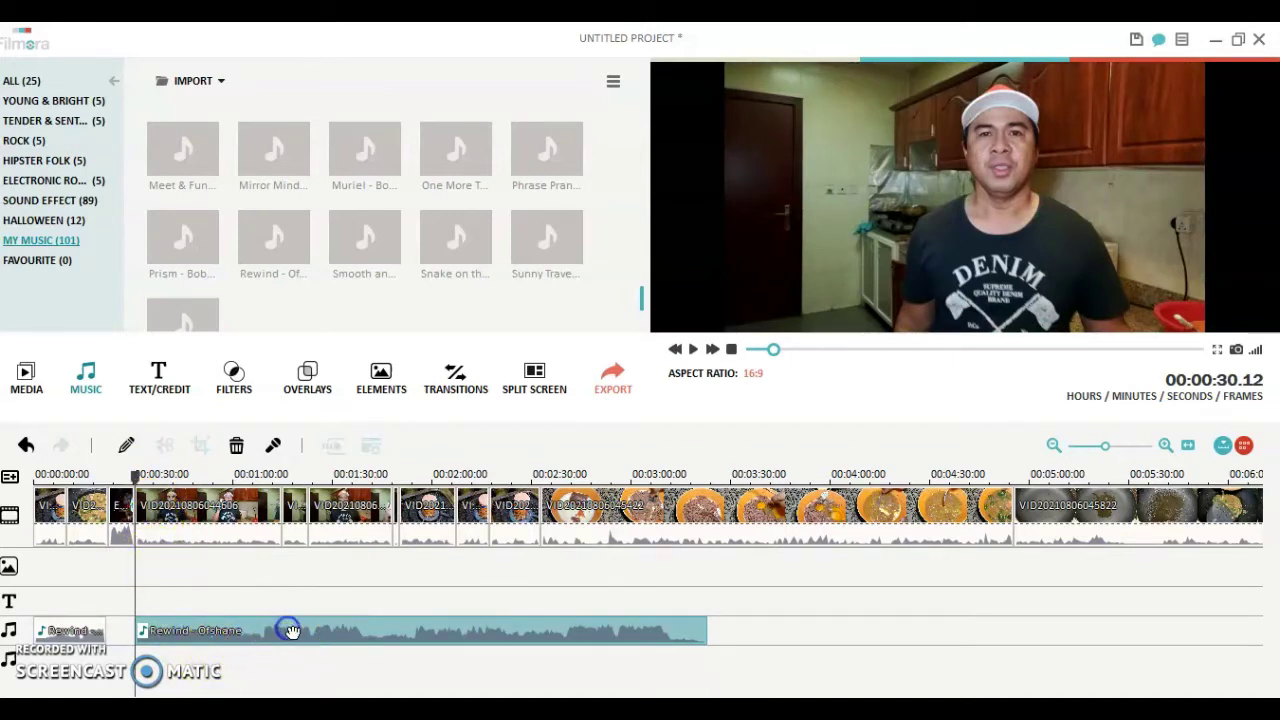
Step: Set the second Rewind - Ofshane music part's volume to 10 and preview the edit from the timeline start to 00:00:38.13
{"action": "left_click", "coordinate": [126, 445]}
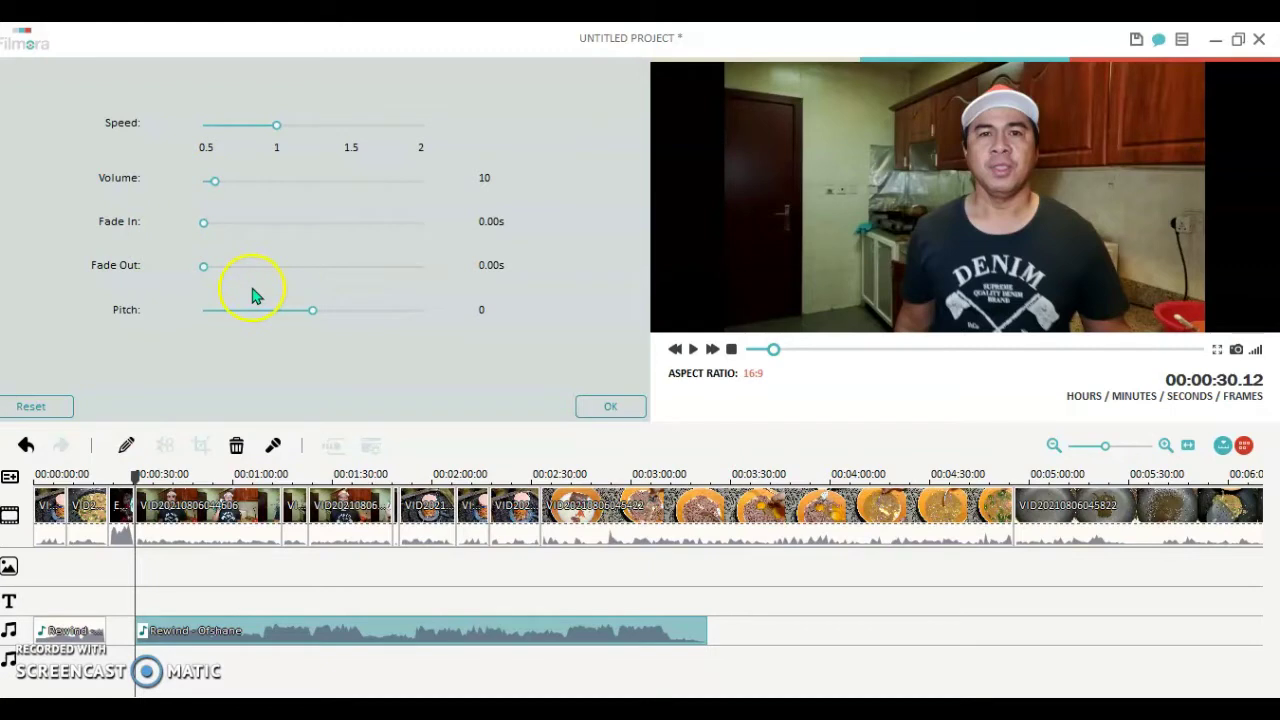
{"action": "left_click", "coordinate": [591, 408]}
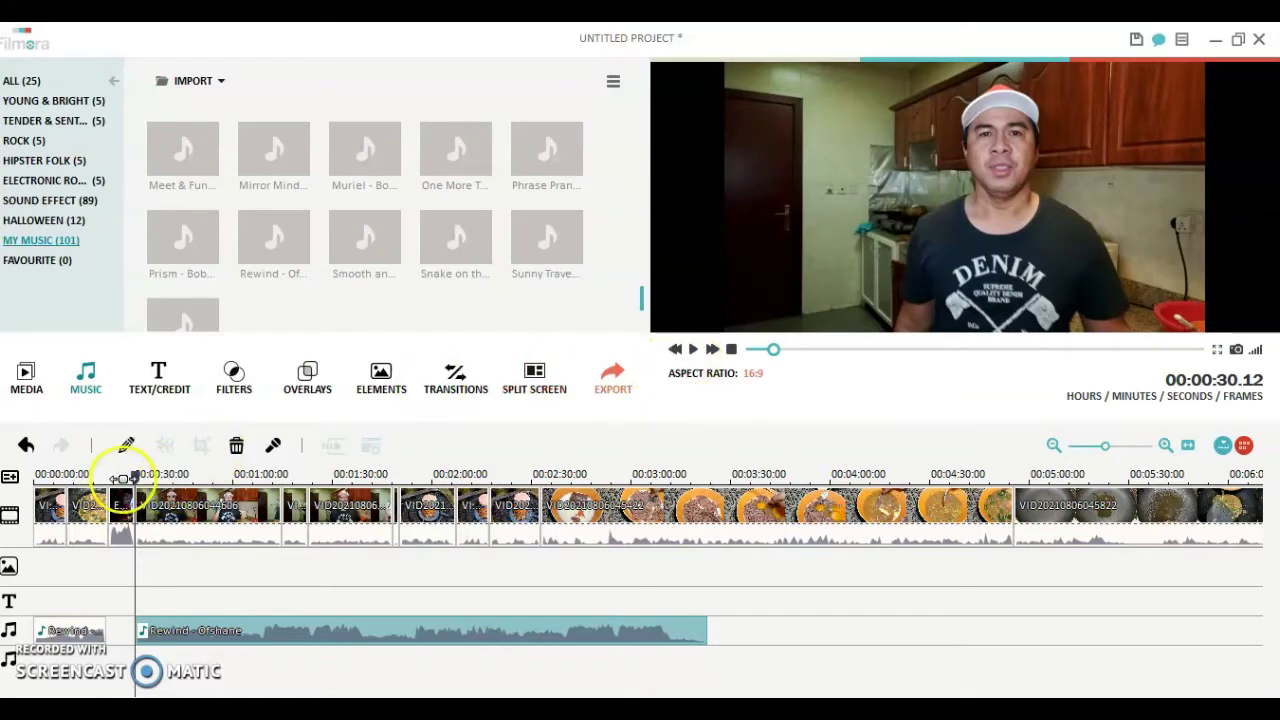
{"action": "left_click", "coordinate": [34, 476]}
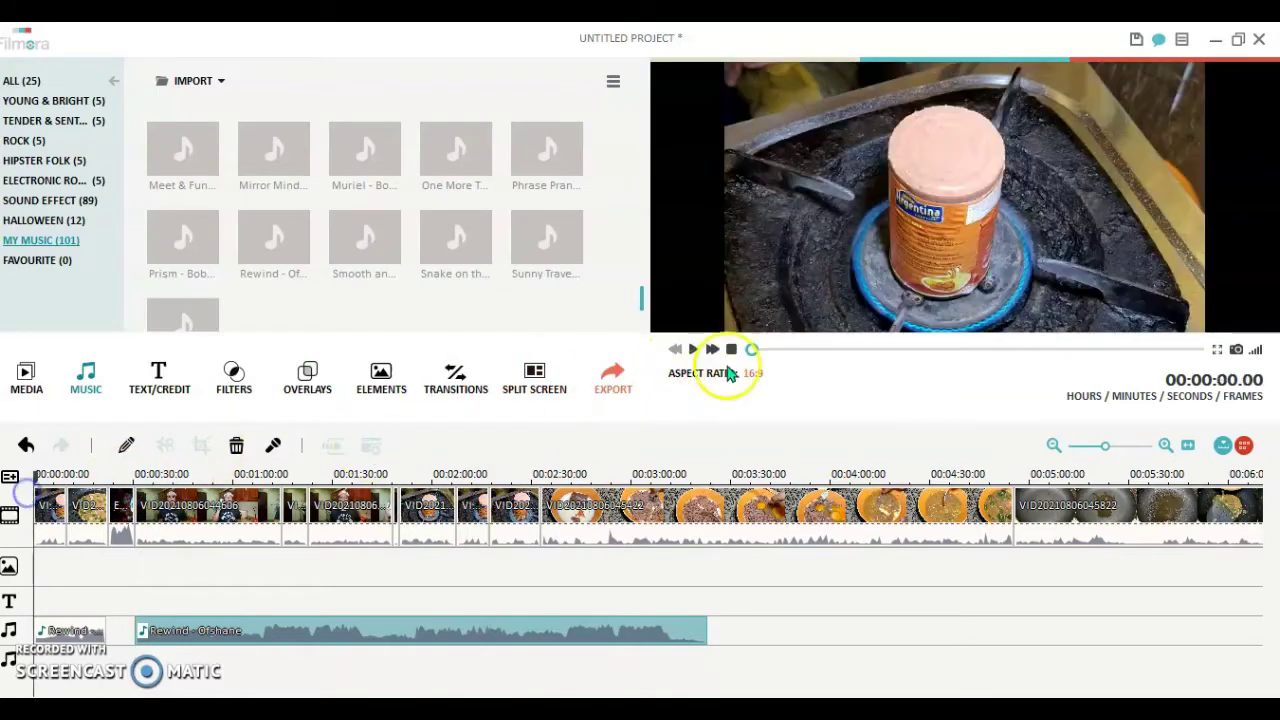
{"action": "left_click", "coordinate": [693, 349]}
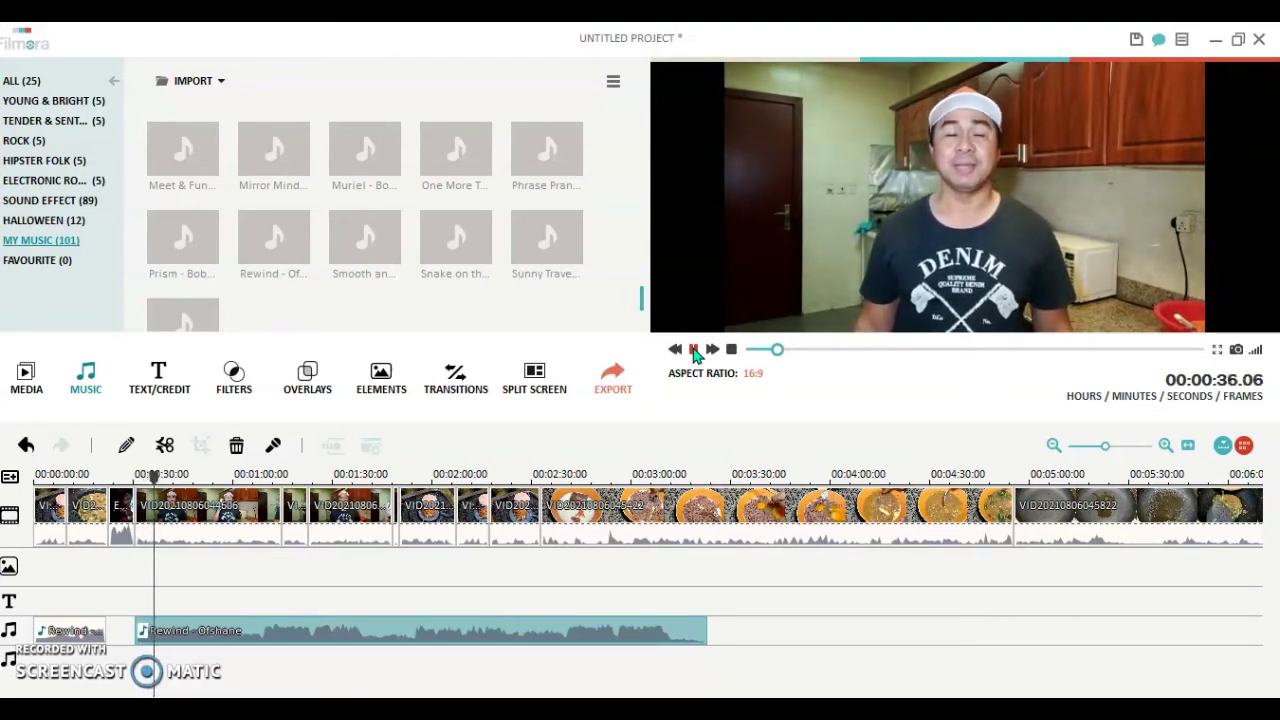
{"action": "left_click", "coordinate": [694, 350]}
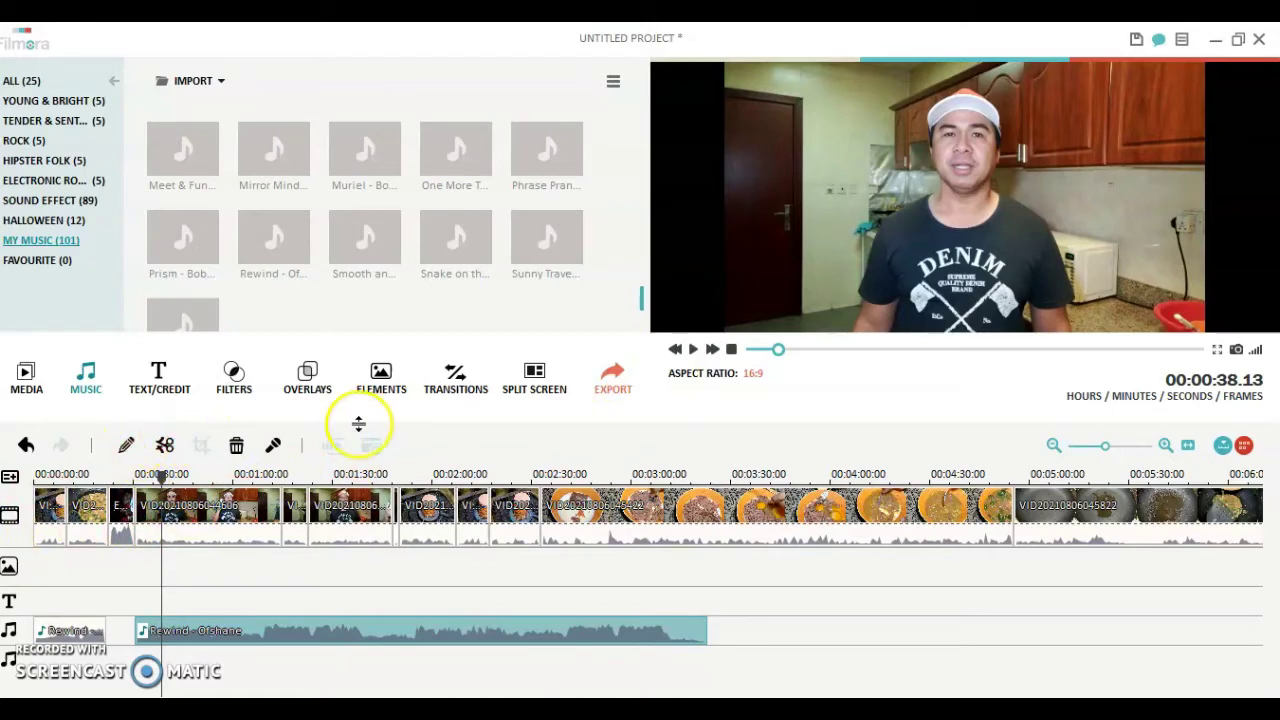
Step: Place the green screen clip with the red button from My Album on the first overlay track at 00:00:38.13
{"action": "left_click", "coordinate": [26, 390]}
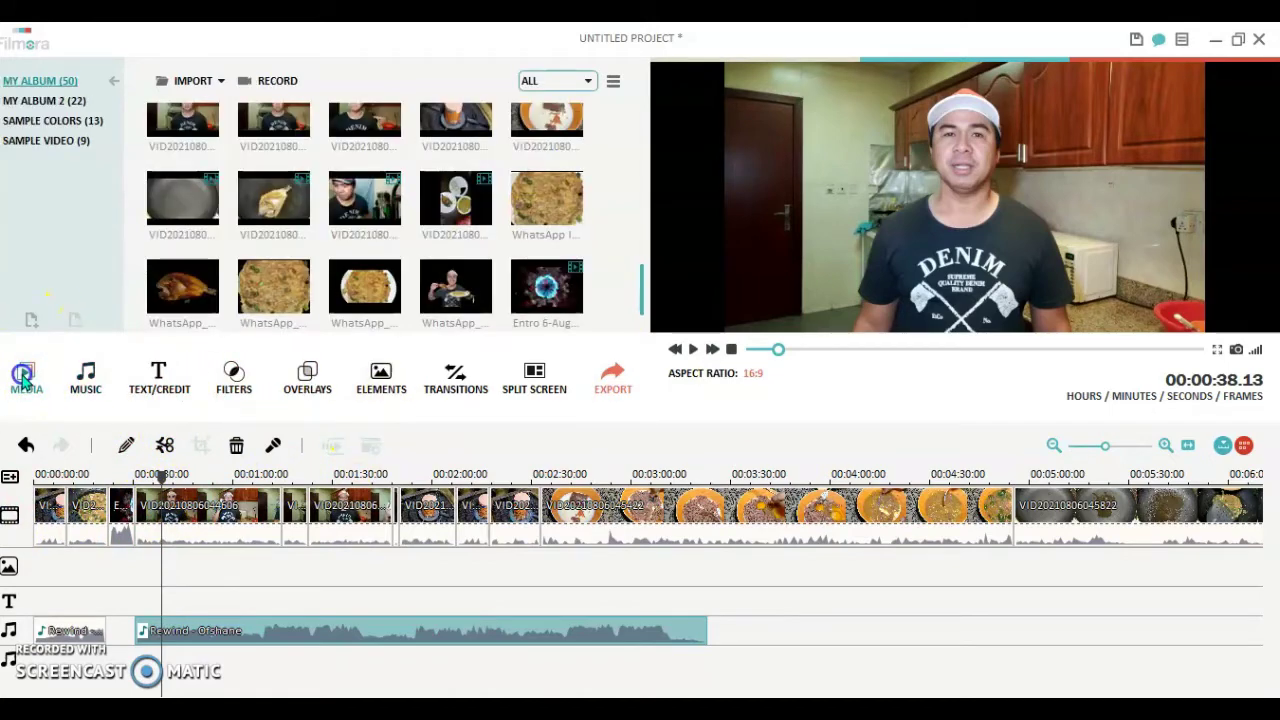
{"action": "scroll", "coordinate": [613, 190], "scroll_direction": "up", "scroll_amount": 1}
{"action": "left_click", "coordinate": [530, 232]}
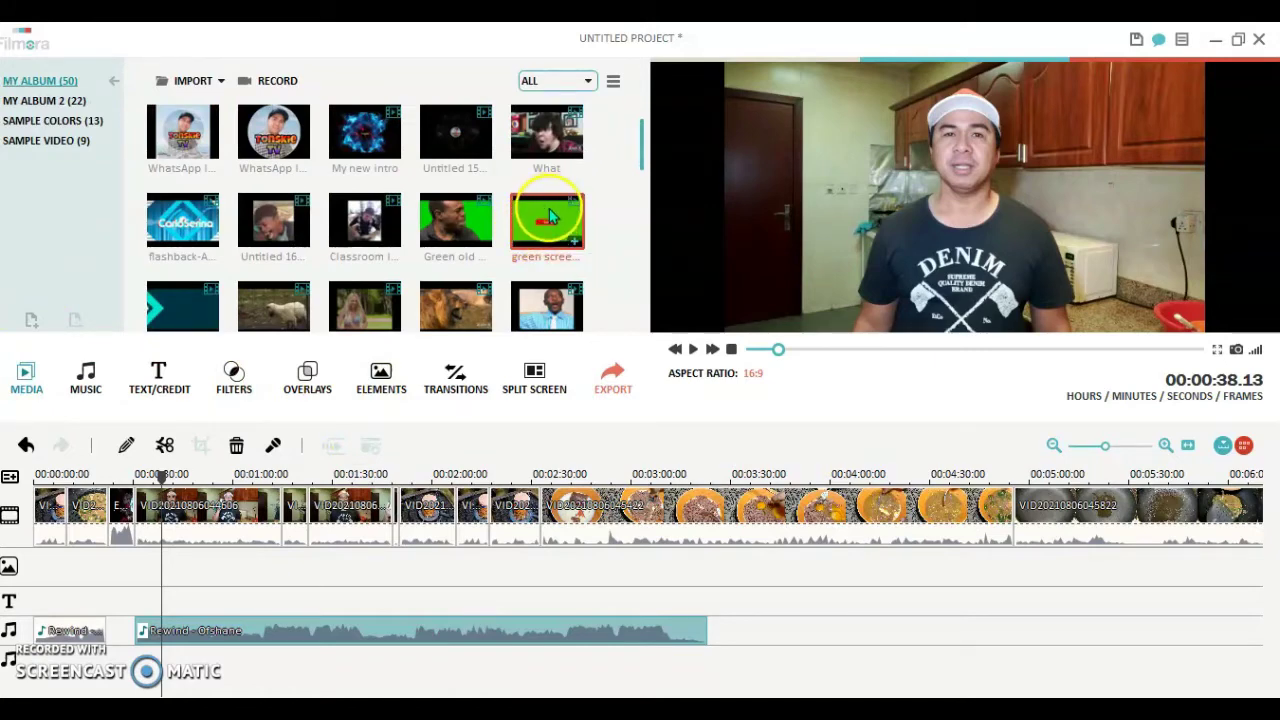
{"action": "double_click", "coordinate": [537, 232]}
{"action": "left_click", "coordinate": [172, 570]}
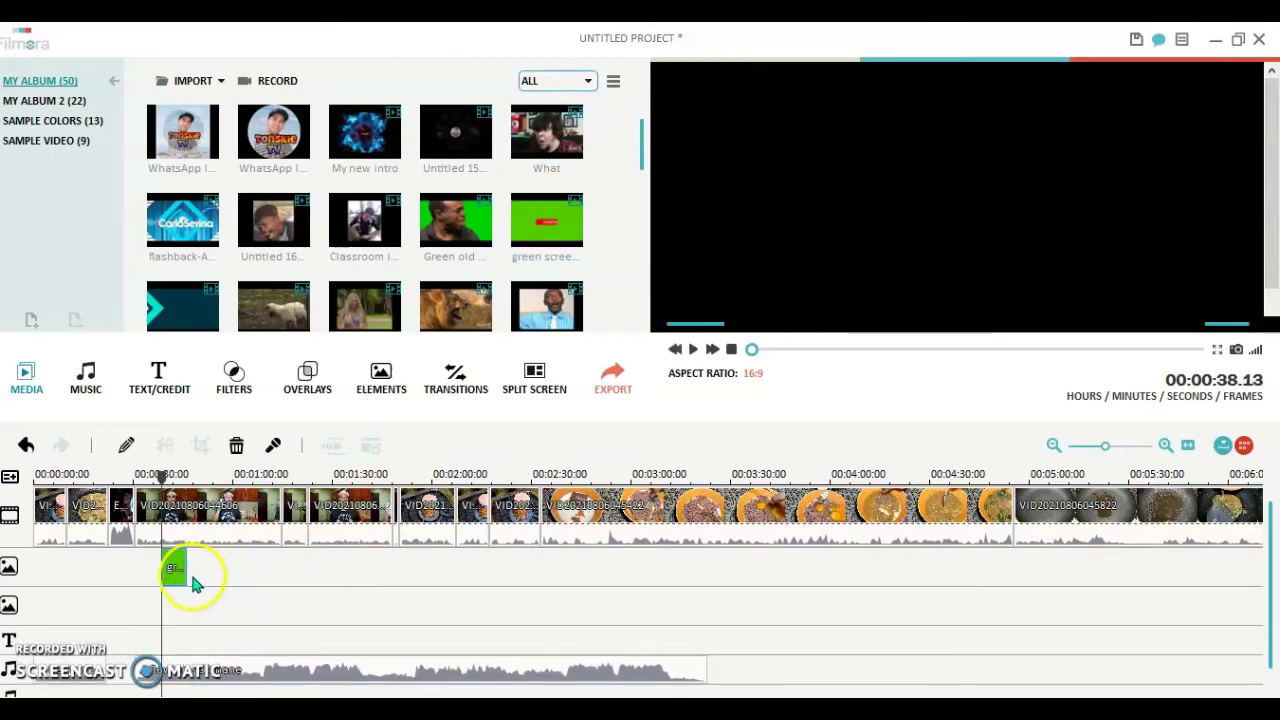
{"action": "left_click", "coordinate": [184, 574]}
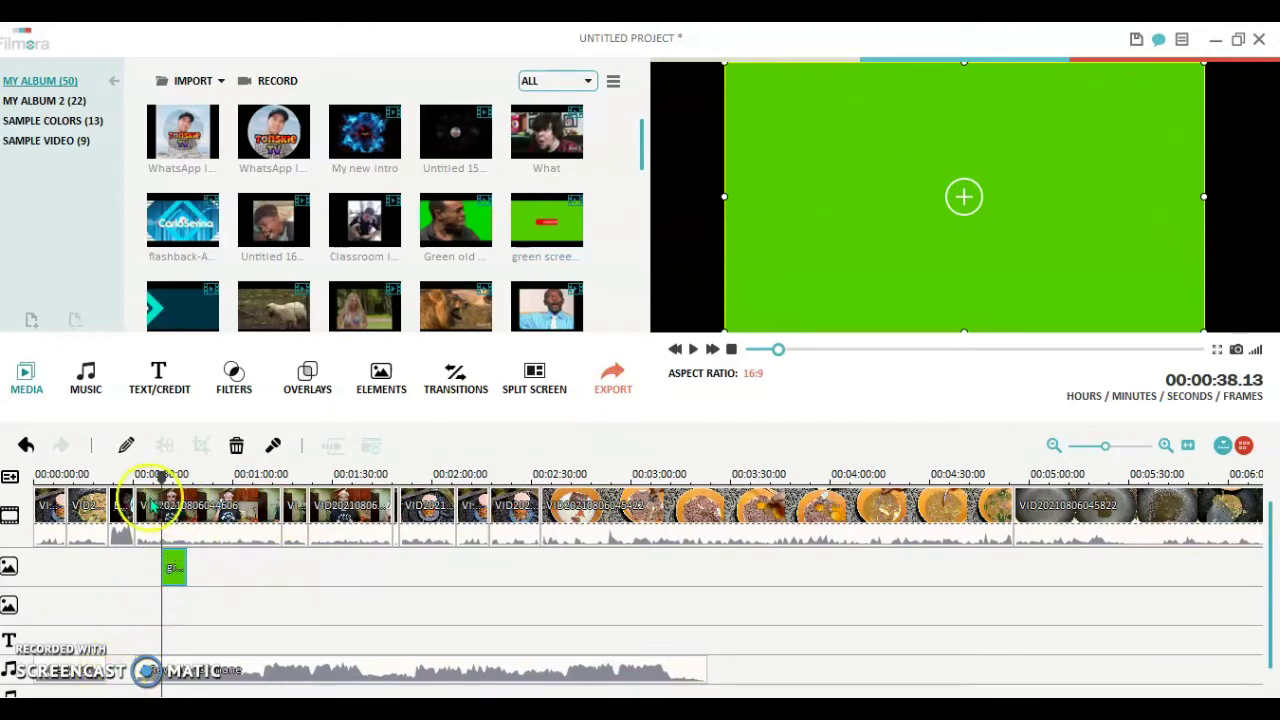
Step: Make the green background of the overlay clip transparent with the Chroma Key (Green Screen) effect at intensity level 11
{"action": "left_click", "coordinate": [127, 447]}
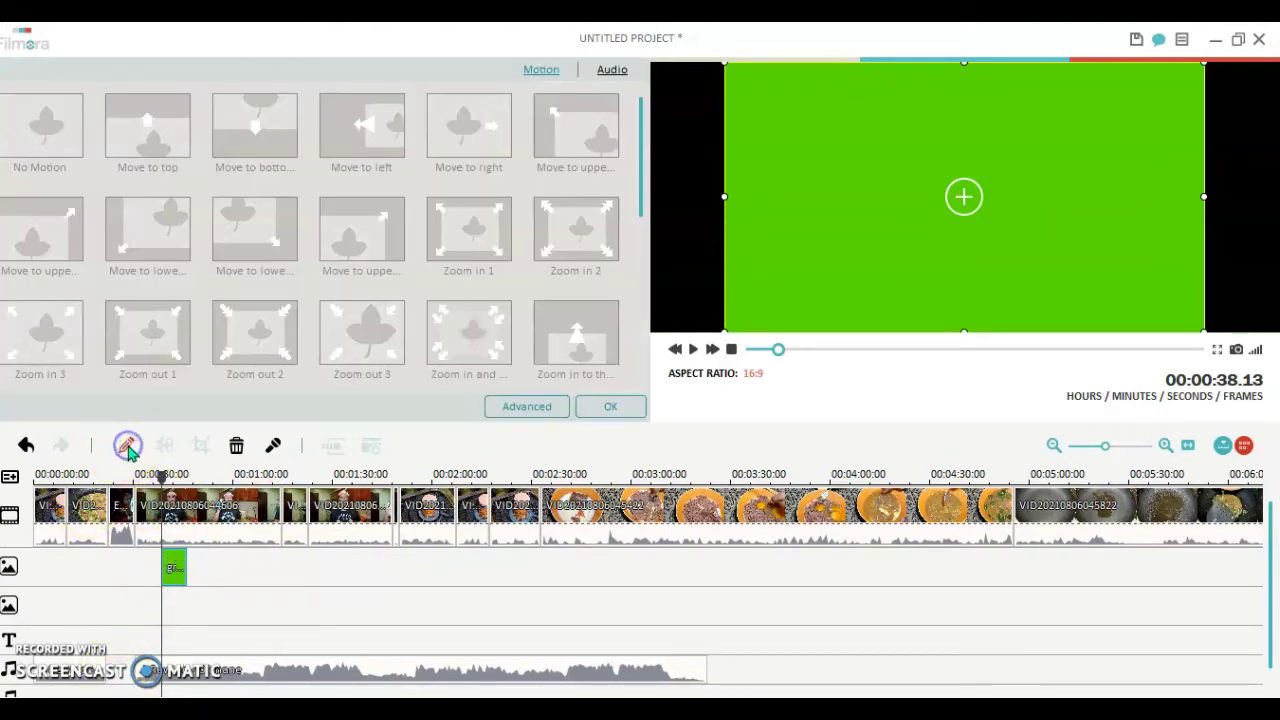
{"action": "left_click", "coordinate": [527, 408]}
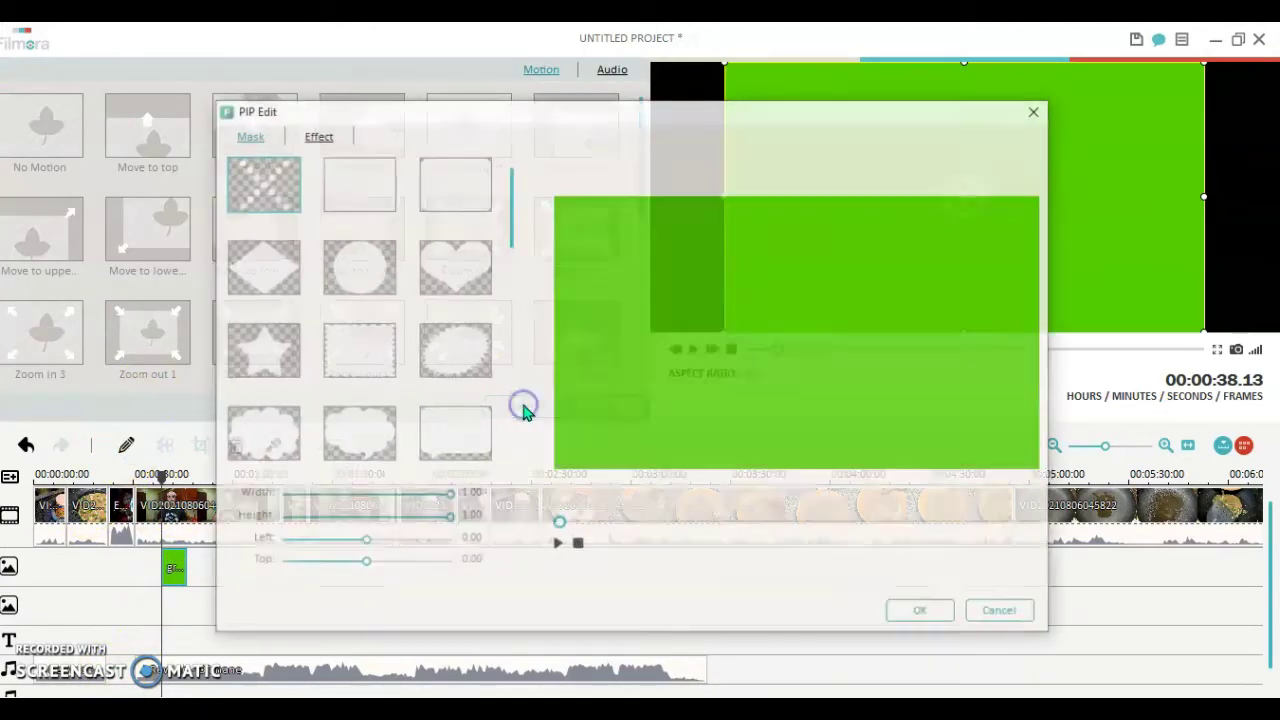
{"action": "left_click", "coordinate": [313, 138]}
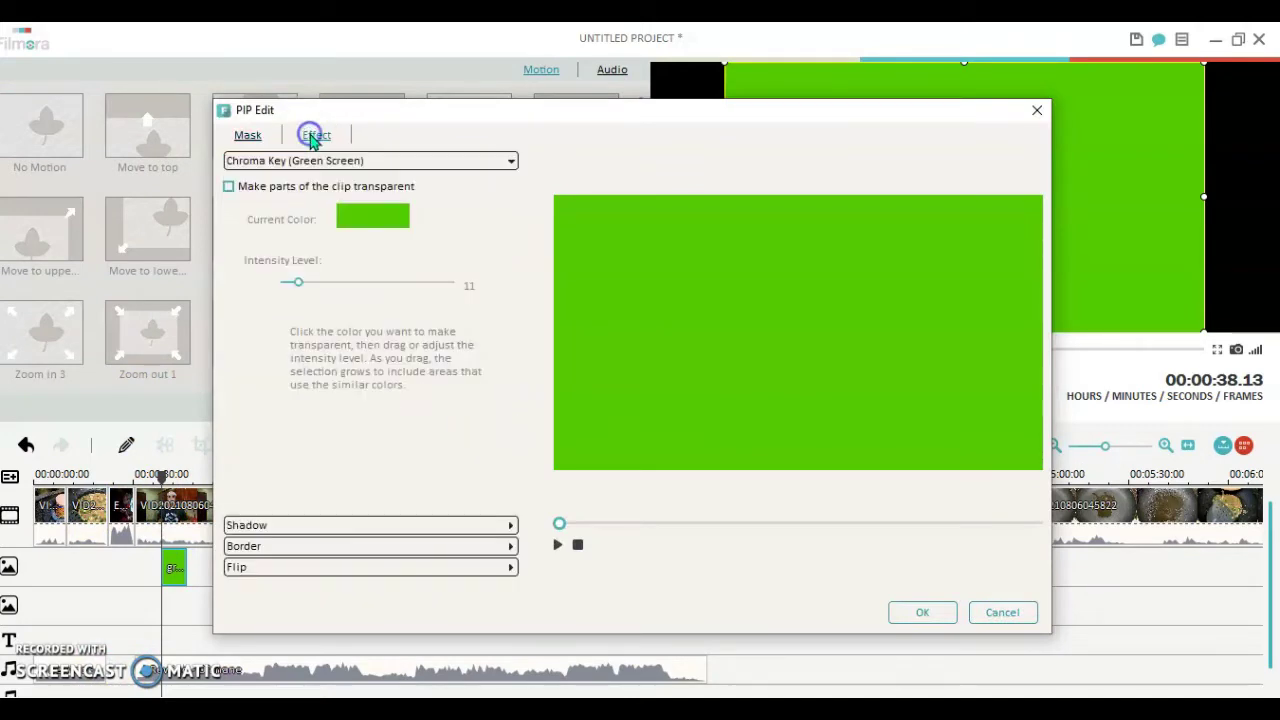
{"action": "left_click", "coordinate": [228, 187]}
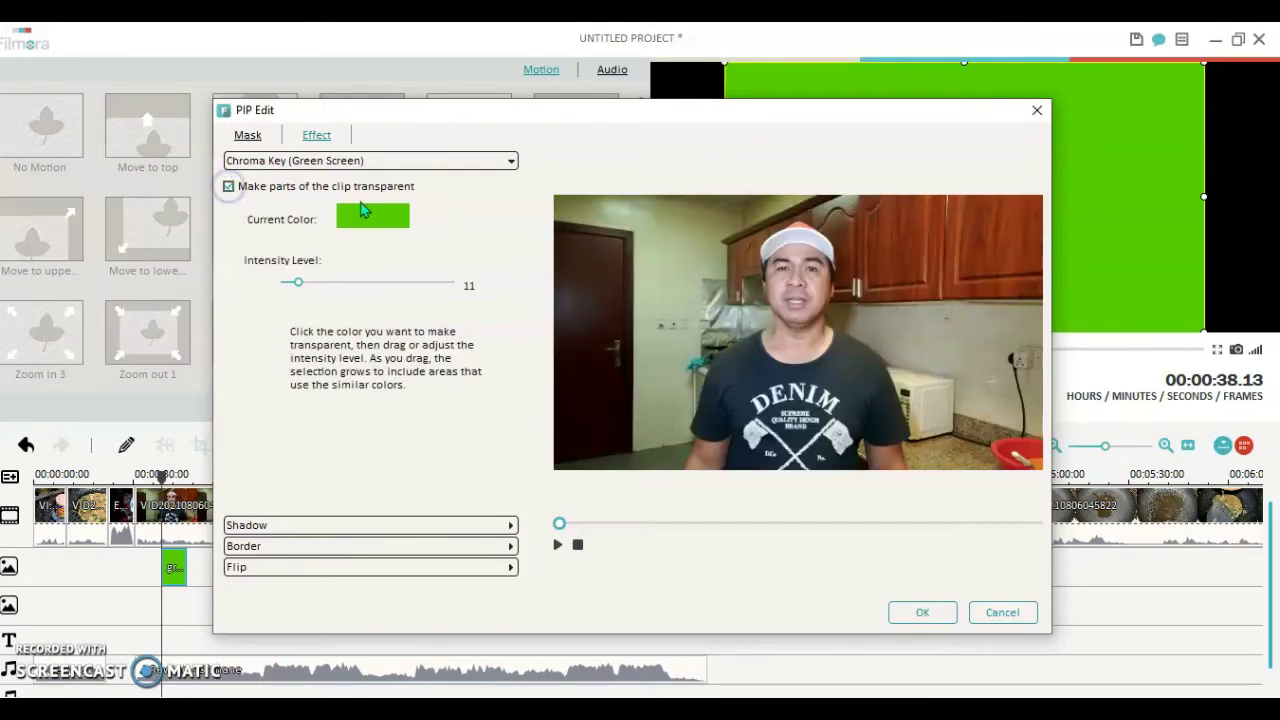
{"action": "left_click", "coordinate": [902, 611]}
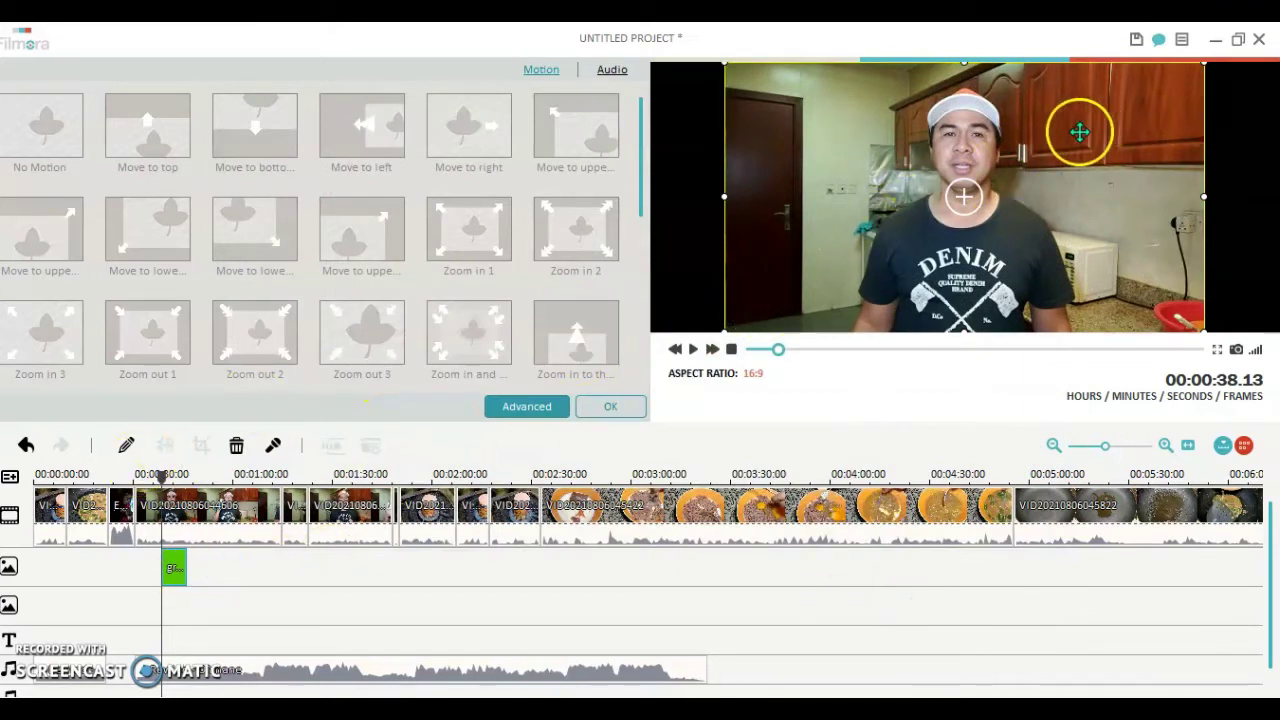
Step: Shrink the green screen overlay to under half the frame width, position it at the frame's lower centre, and preview it to 00:00:50.04
{"action": "left_click_drag", "start_coordinate": [1074, 131], "coordinate": [1060, 154]}
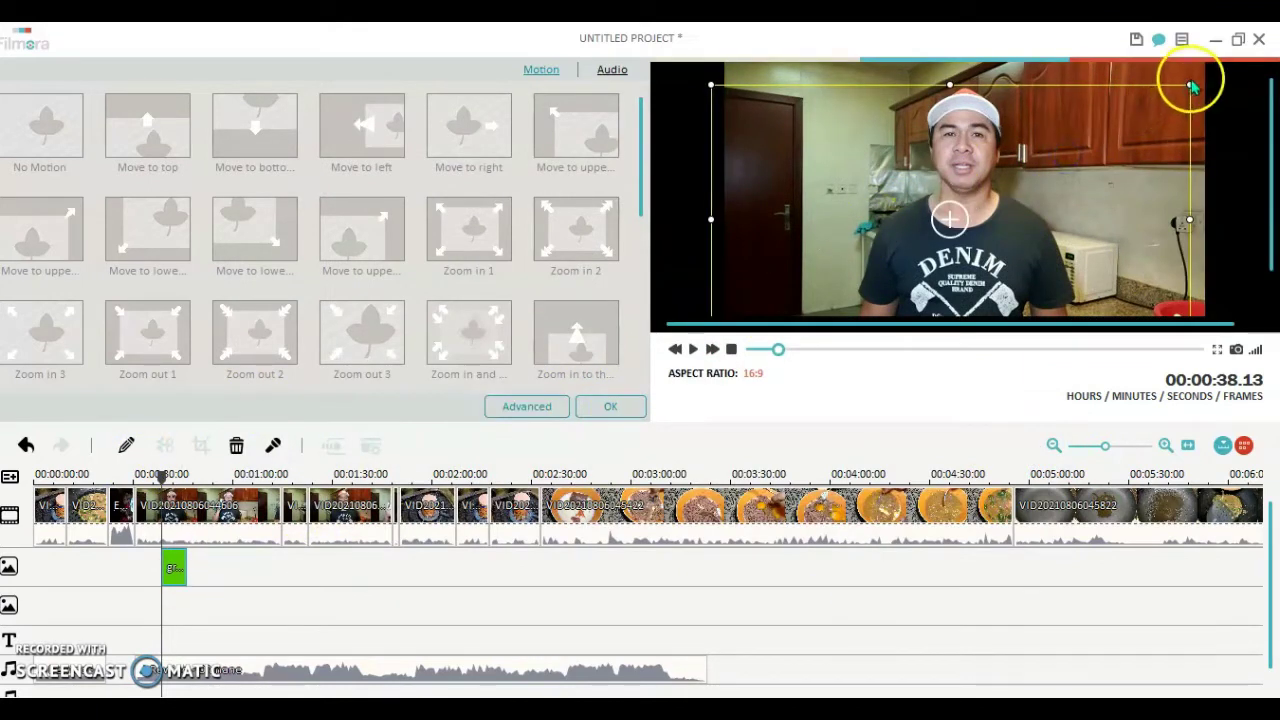
{"action": "left_click_drag", "start_coordinate": [1187, 87], "coordinate": [957, 243]}
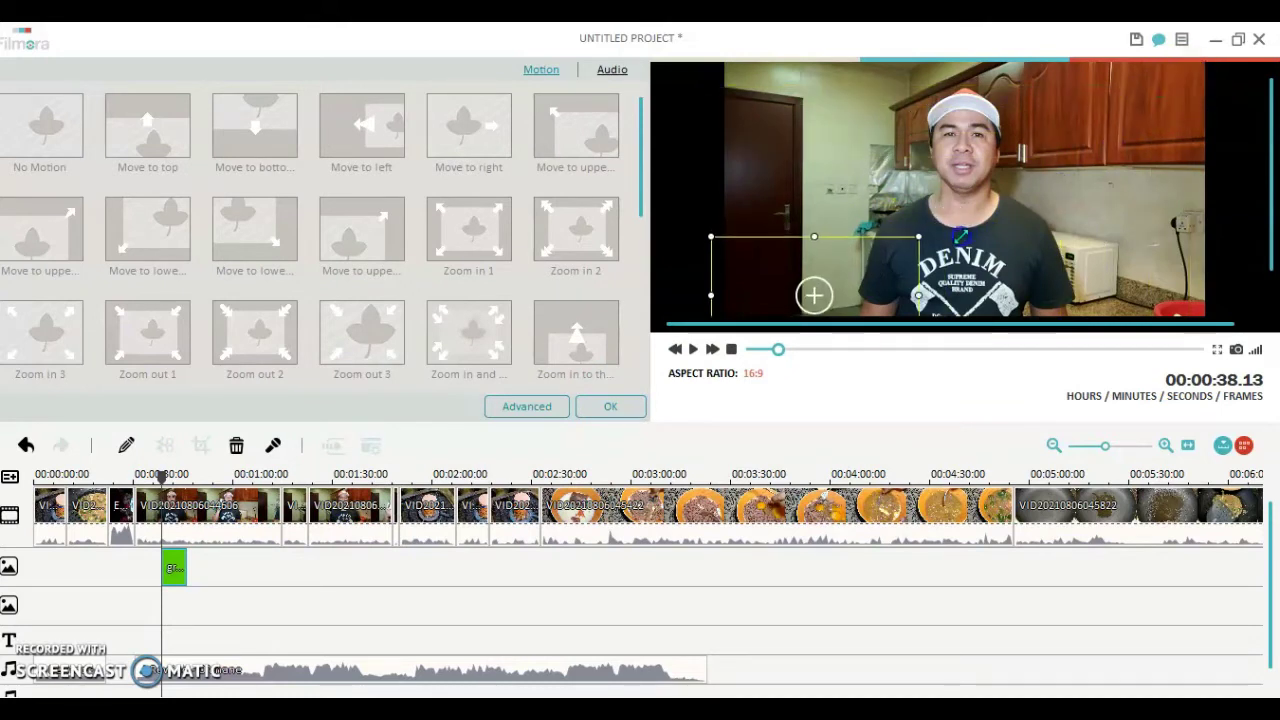
{"action": "left_click_drag", "start_coordinate": [877, 282], "coordinate": [1011, 227]}
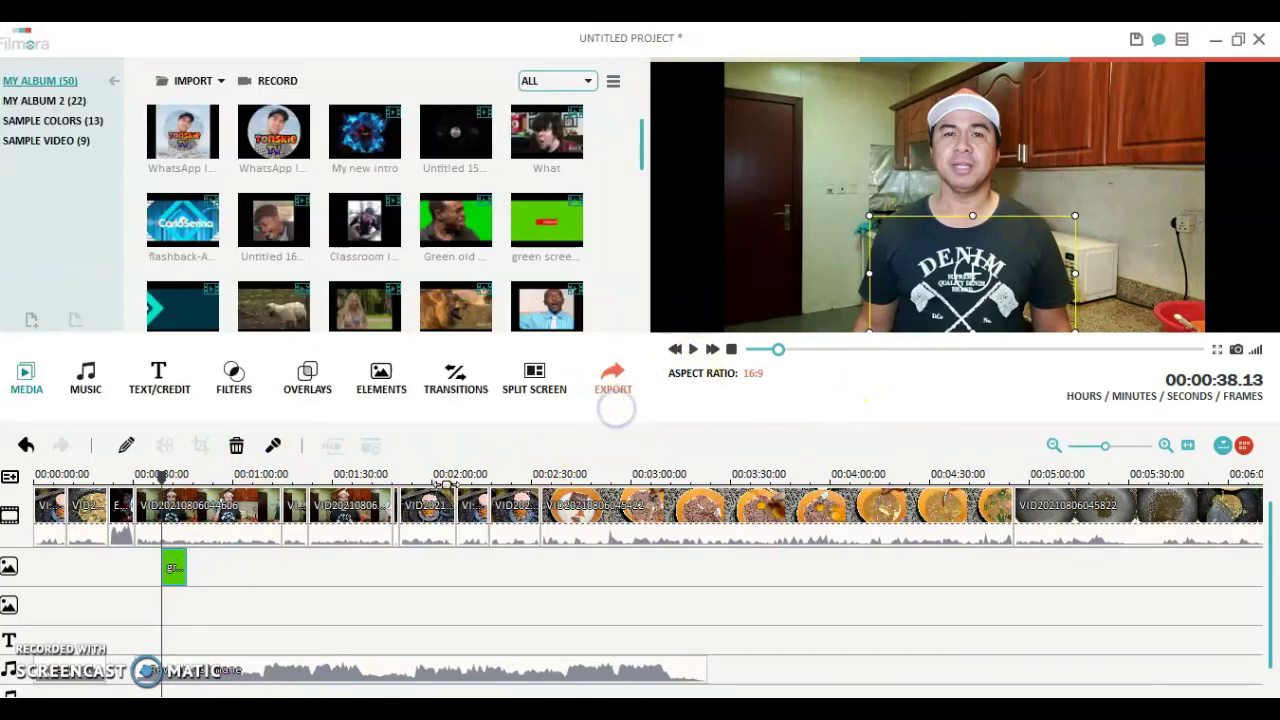
{"action": "left_click", "coordinate": [697, 351]}
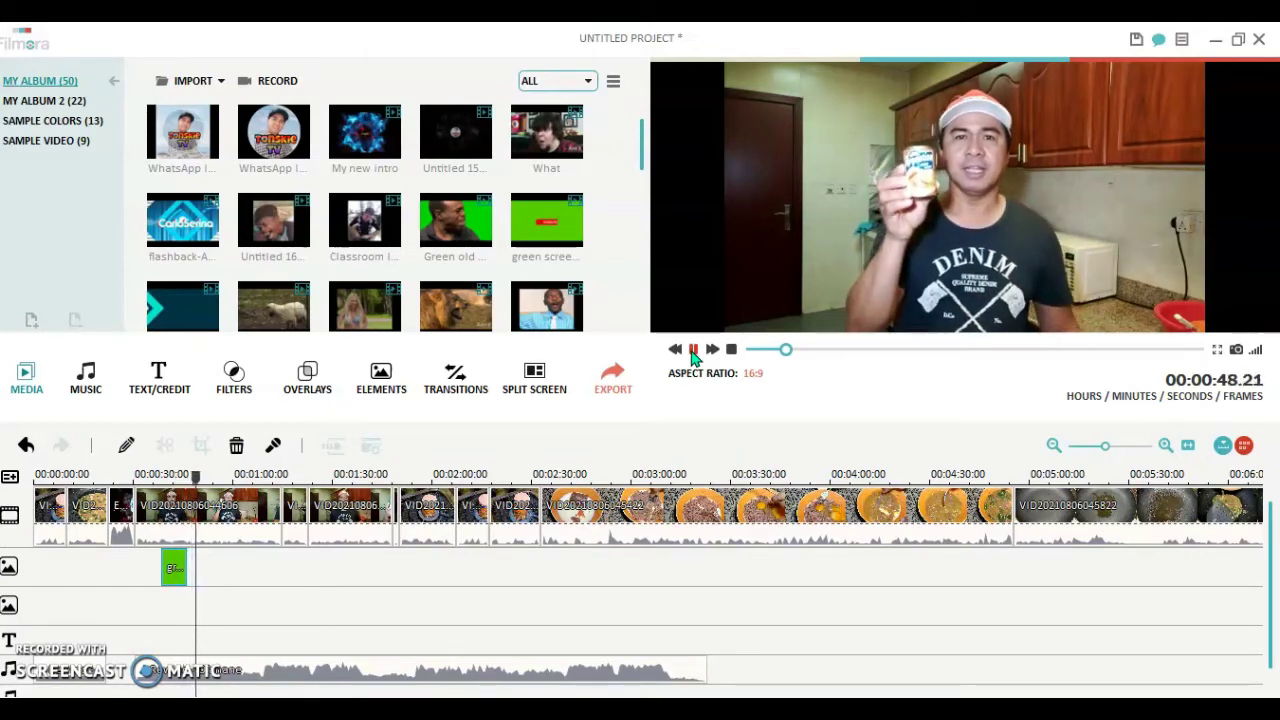
{"action": "left_click", "coordinate": [693, 352]}
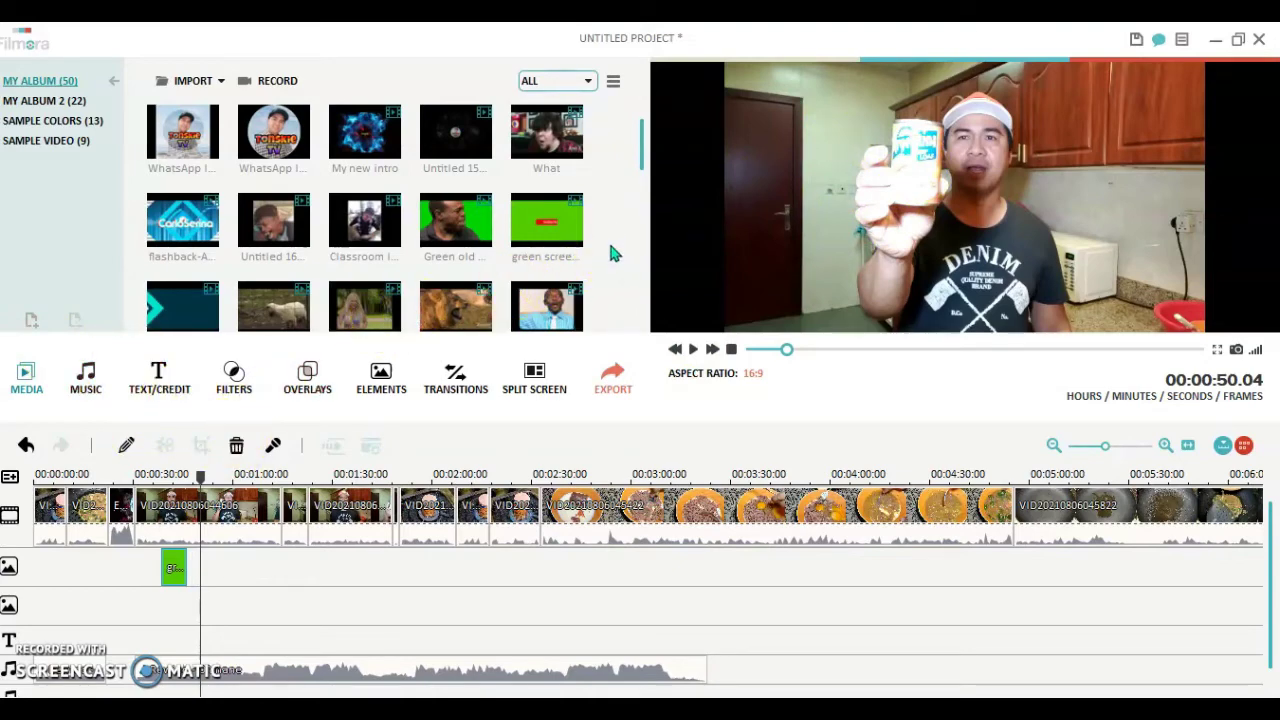
Step: Add the beefloaf can image to the first overlay track at 00:00:53.10, shrink it and place it in the frame's lower-left area
{"action": "scroll", "coordinate": [615, 253], "scroll_direction": "down", "scroll_amount": 10}
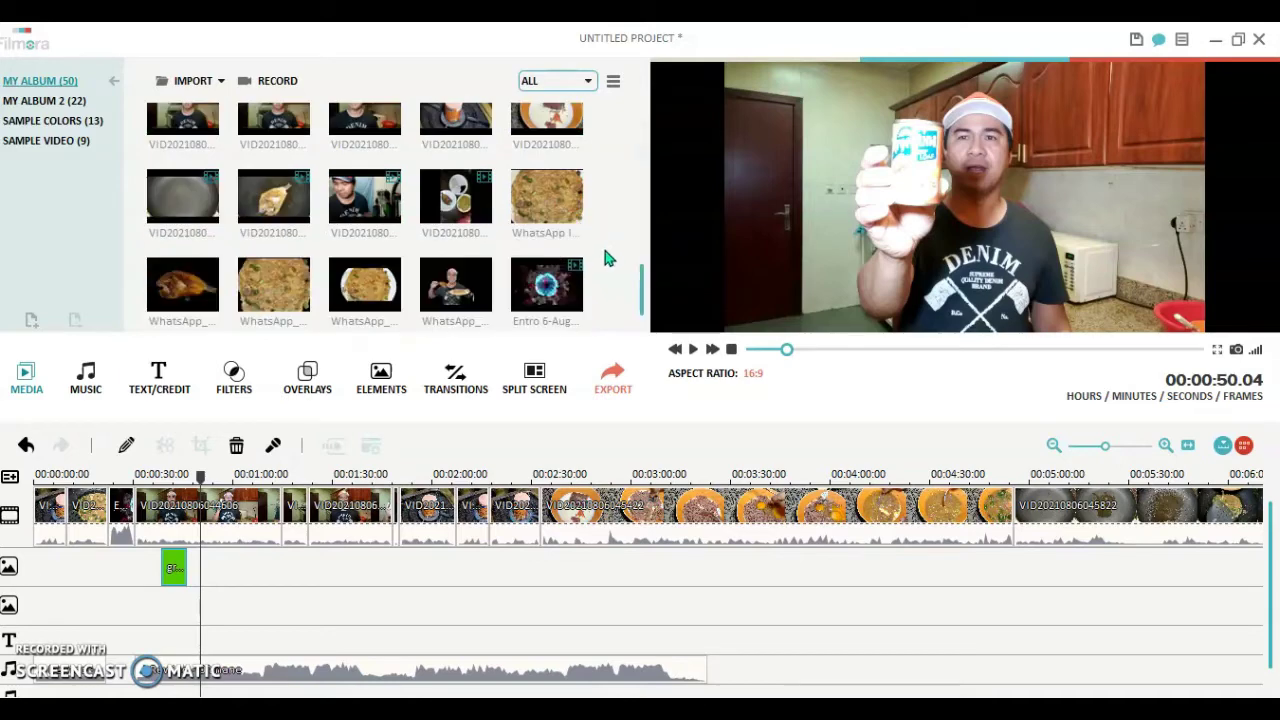
{"action": "left_click", "coordinate": [275, 198]}
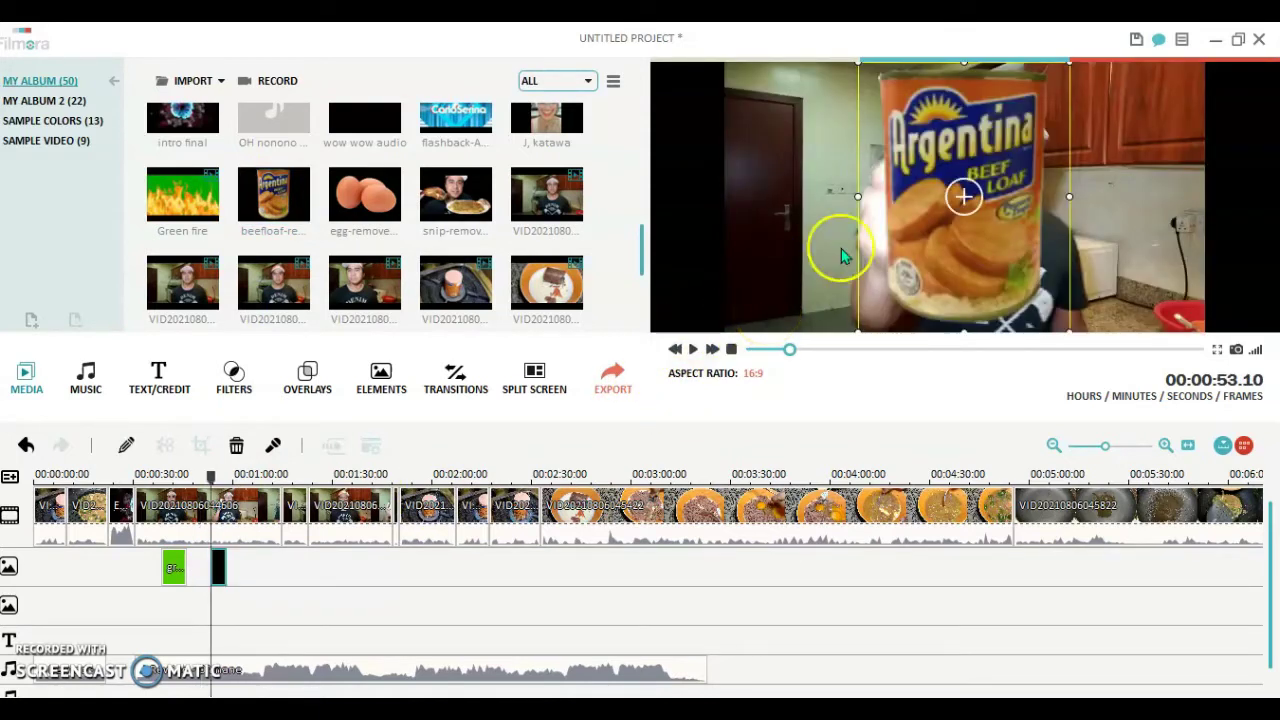
{"action": "left_click_drag", "start_coordinate": [991, 163], "coordinate": [885, 210]}
{"action": "left_click_drag", "start_coordinate": [964, 108], "coordinate": [824, 205]}
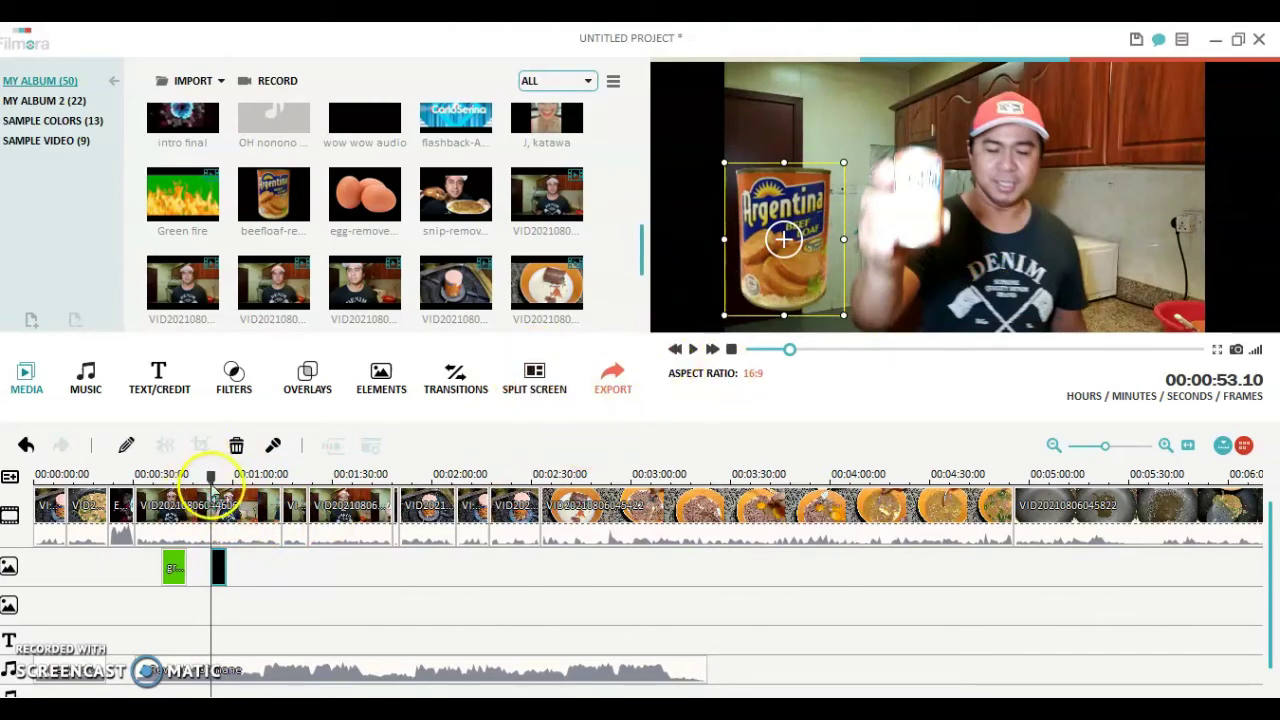
Step: Preview the section from just before the beefloaf can overlay up to 00:00:54.16 to check its timing
{"action": "left_click_drag", "start_coordinate": [212, 480], "coordinate": [196, 478]}
{"action": "left_click", "coordinate": [693, 352]}
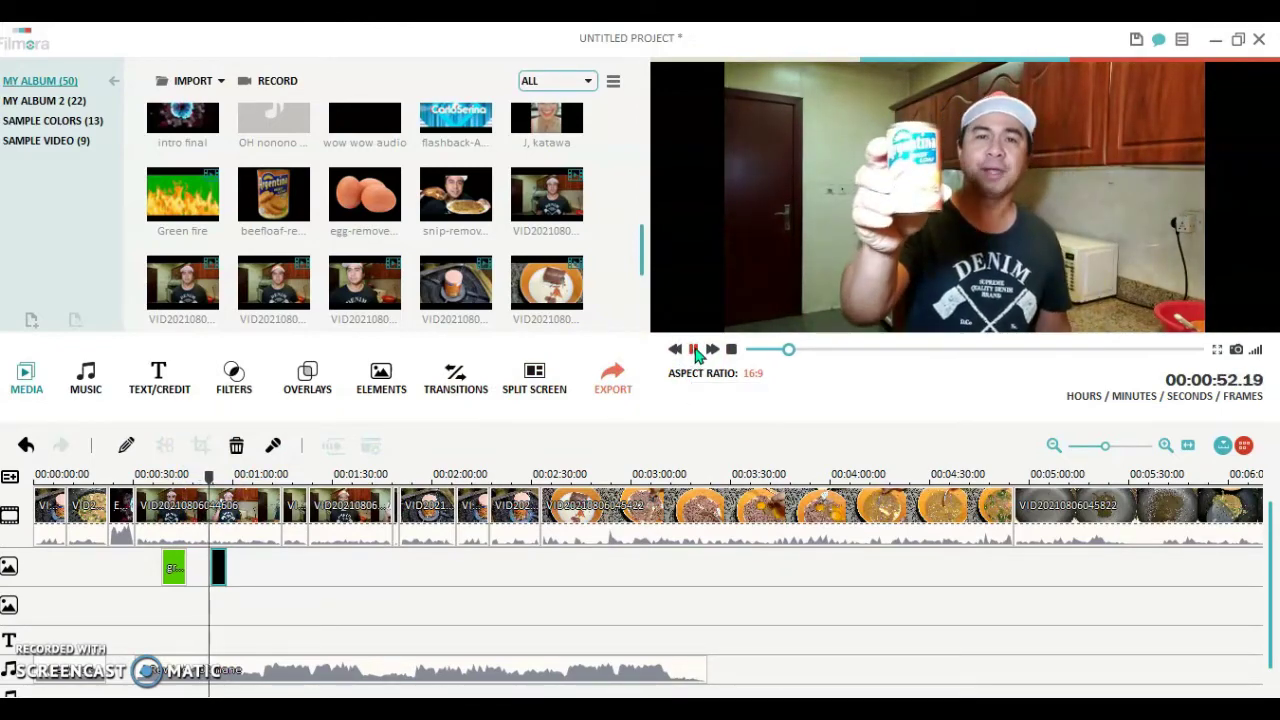
{"action": "left_click", "coordinate": [694, 350]}
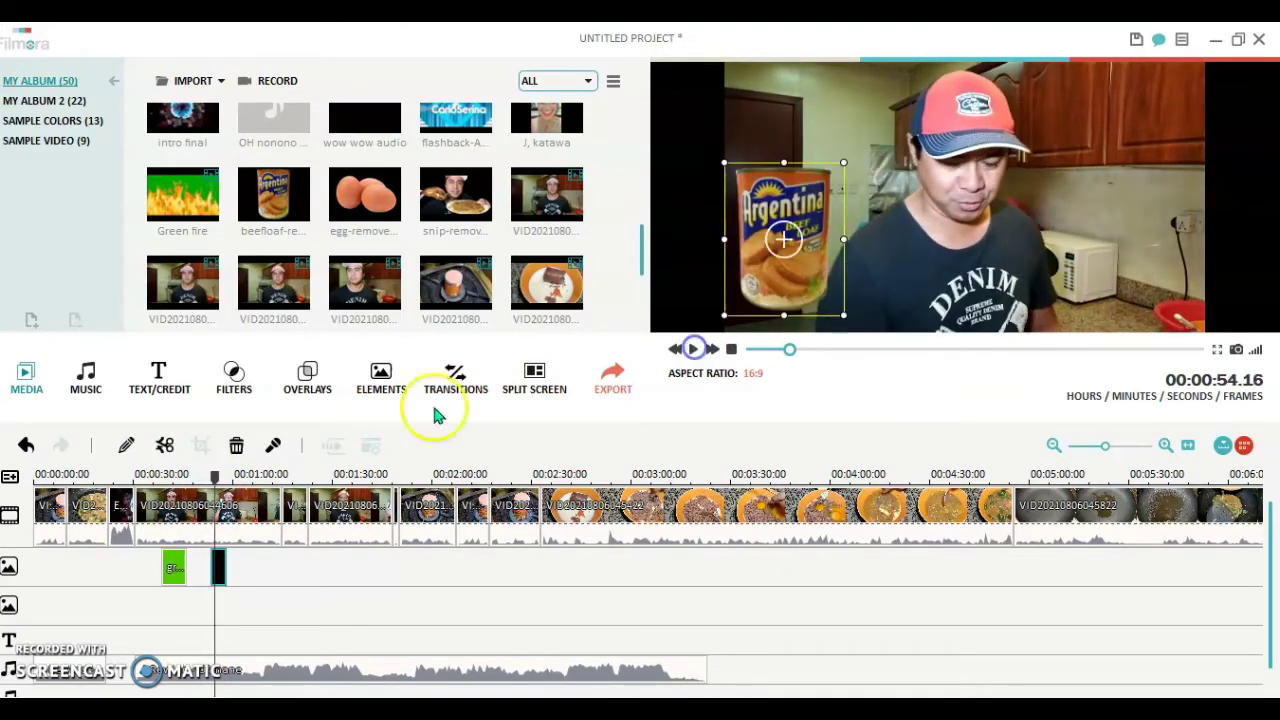
Step: Find where the can is held up to the camera and move the beefloaf overlay to start at 00:00:50.04
{"action": "left_click", "coordinate": [206, 473]}
{"action": "left_click_drag", "start_coordinate": [214, 480], "coordinate": [197, 480]}
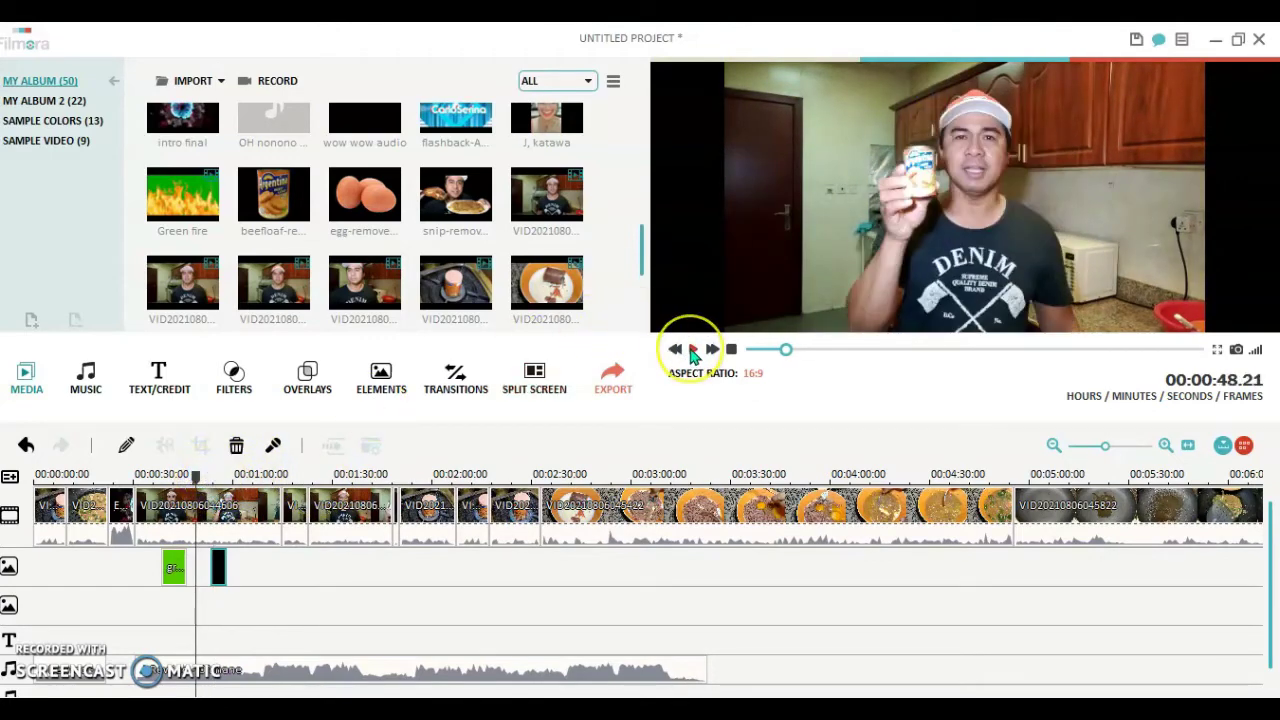
{"action": "left_click", "coordinate": [186, 474]}
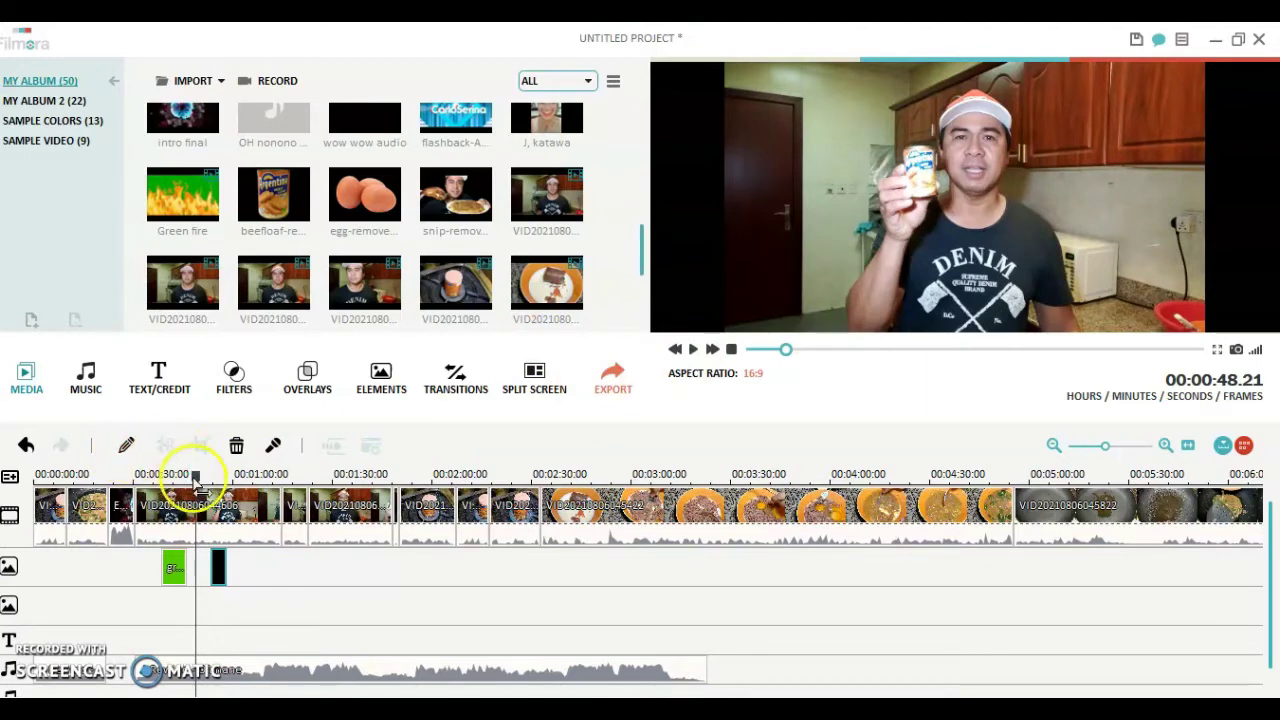
{"action": "left_click", "coordinate": [693, 351]}
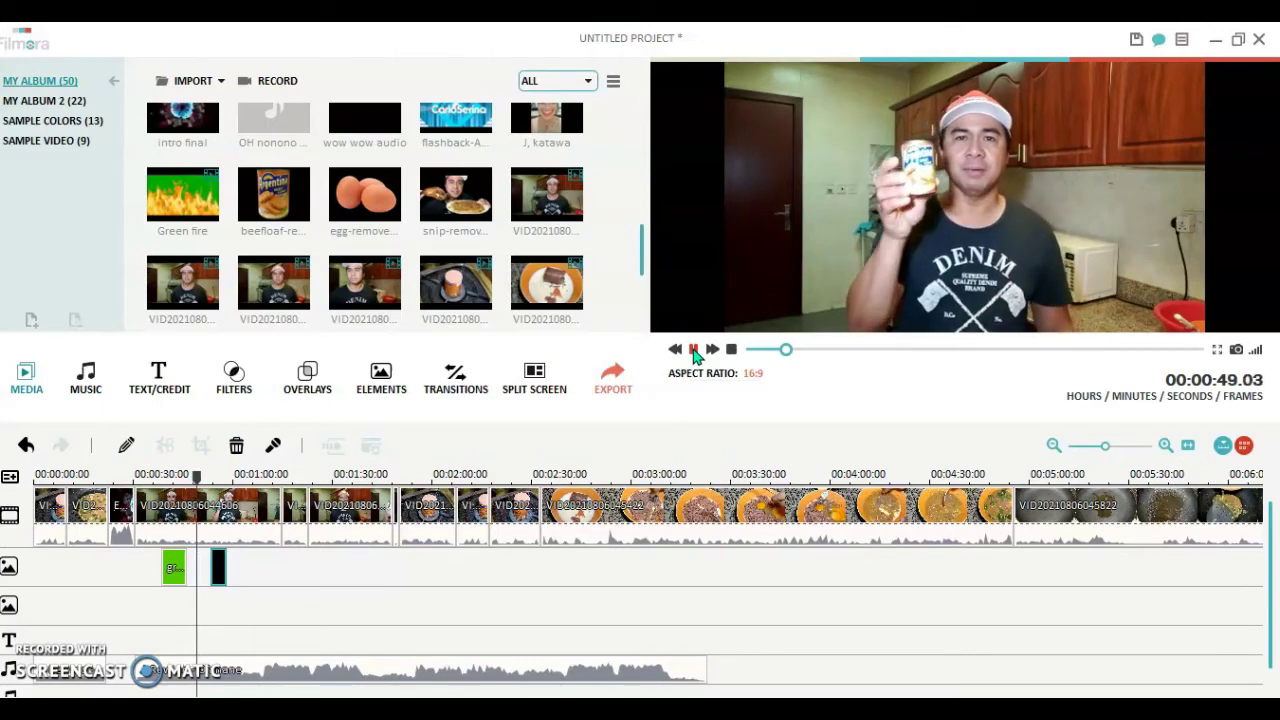
{"action": "left_click", "coordinate": [693, 351]}
{"action": "left_click", "coordinate": [443, 532]}
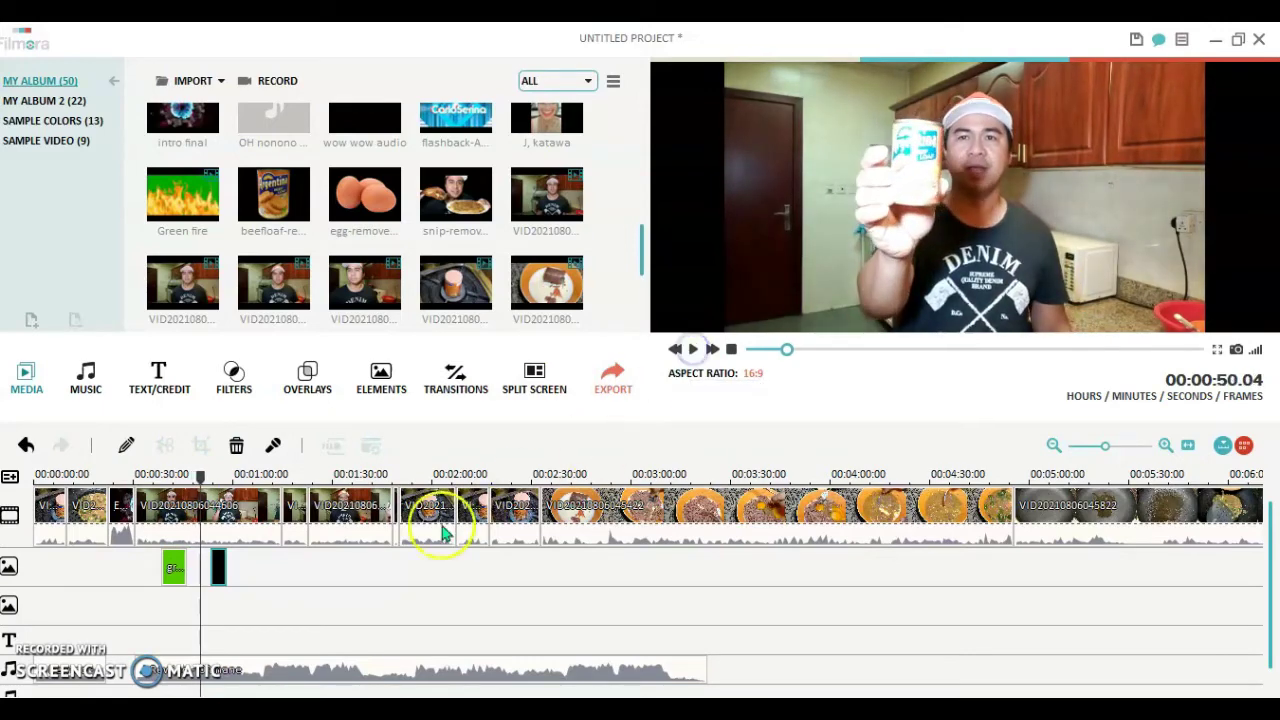
{"action": "left_click", "coordinate": [208, 577]}
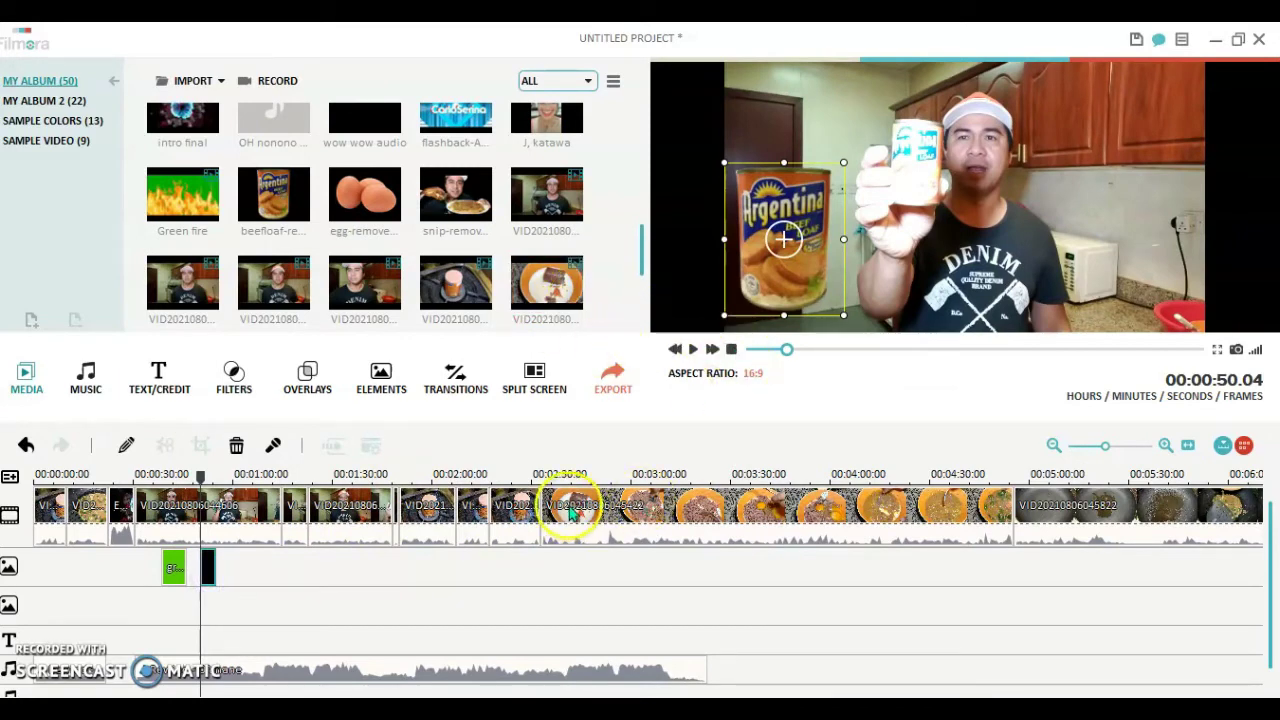
Step: Apply the Fly to zoom in motion to the beefloaf can overlay and preview the animation
{"action": "left_click", "coordinate": [126, 450]}
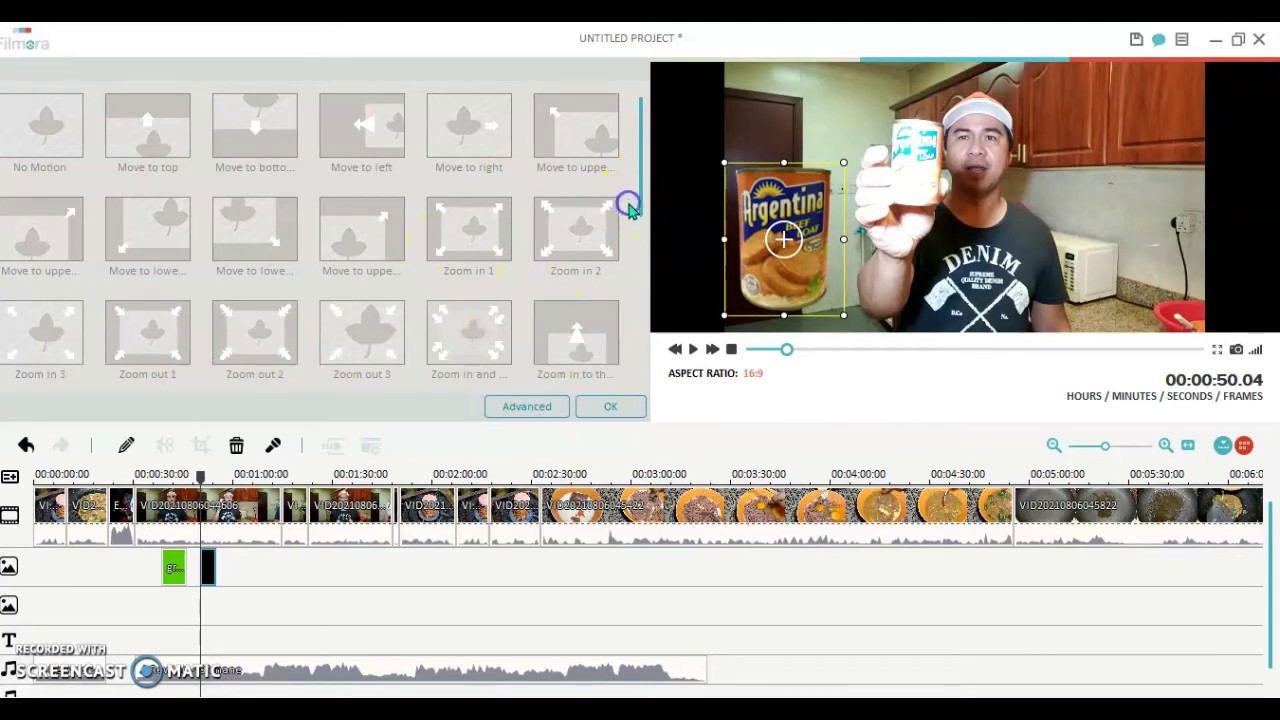
{"action": "left_click", "coordinate": [632, 208]}
{"action": "scroll", "coordinate": [586, 234], "scroll_direction": "up", "scroll_amount": 1}
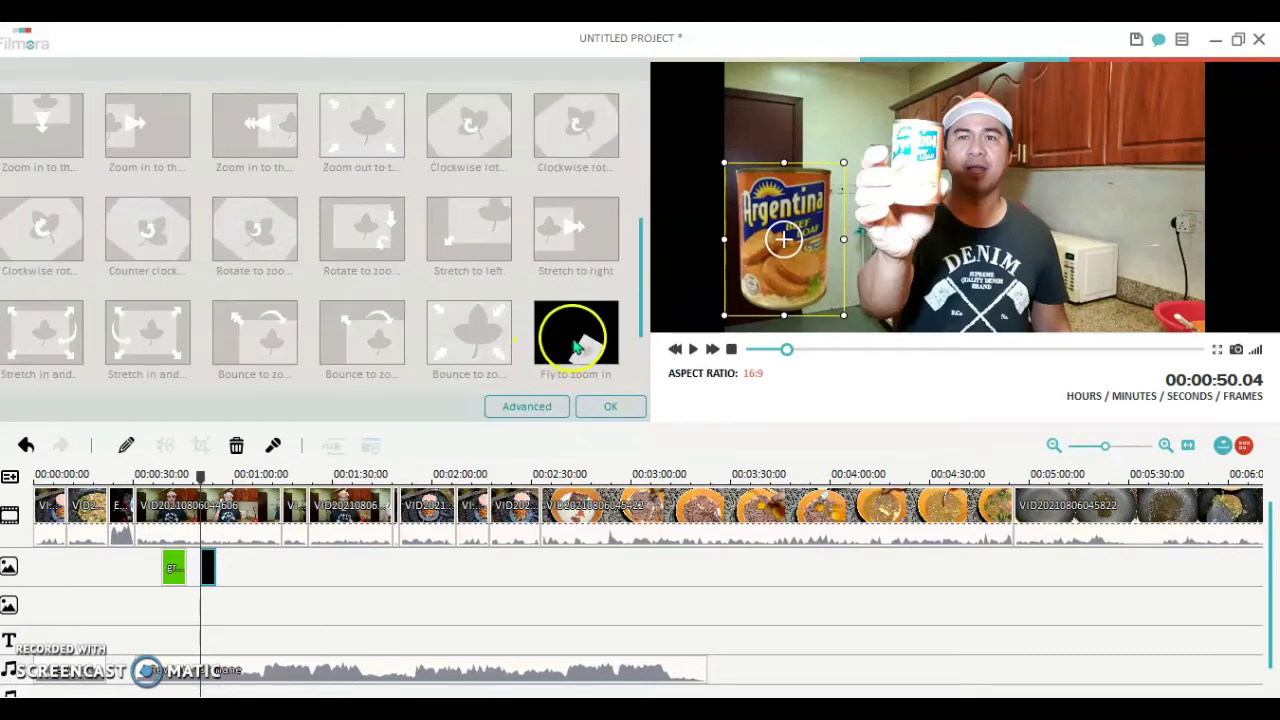
{"action": "left_click", "coordinate": [712, 472]}
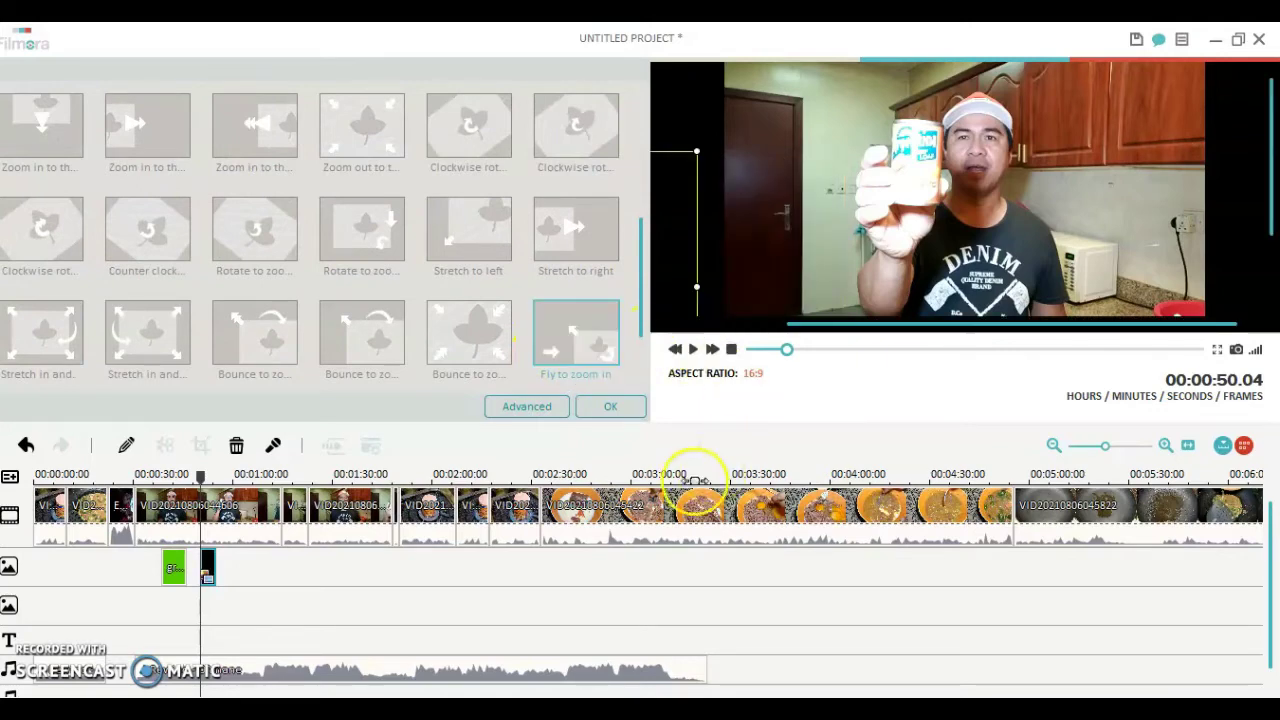
{"action": "left_click", "coordinate": [617, 409]}
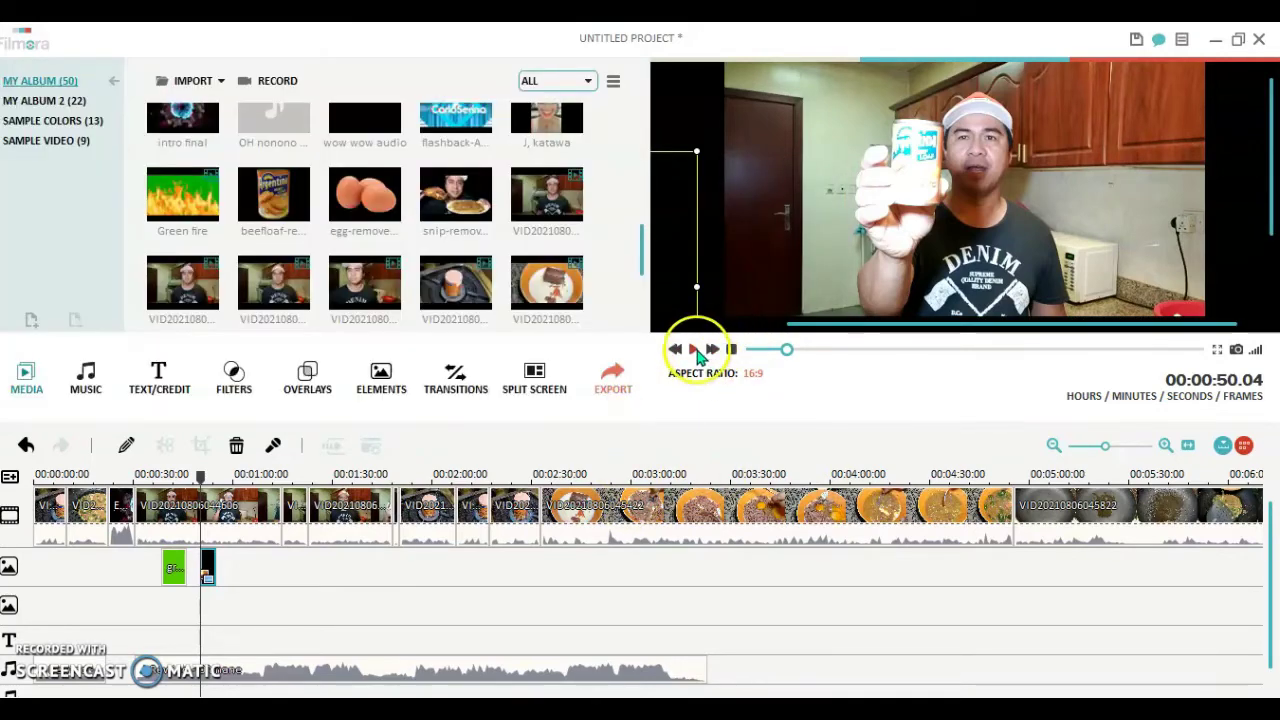
{"action": "left_click", "coordinate": [694, 350]}
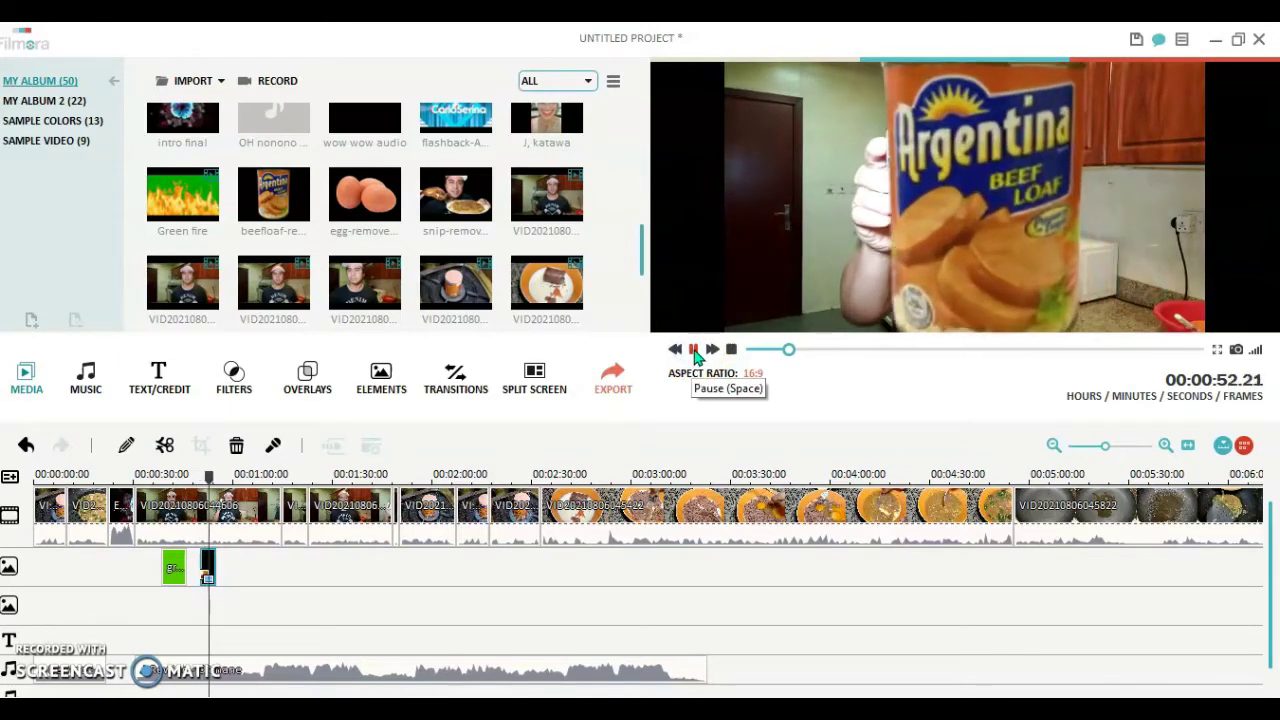
{"action": "left_click", "coordinate": [694, 350]}
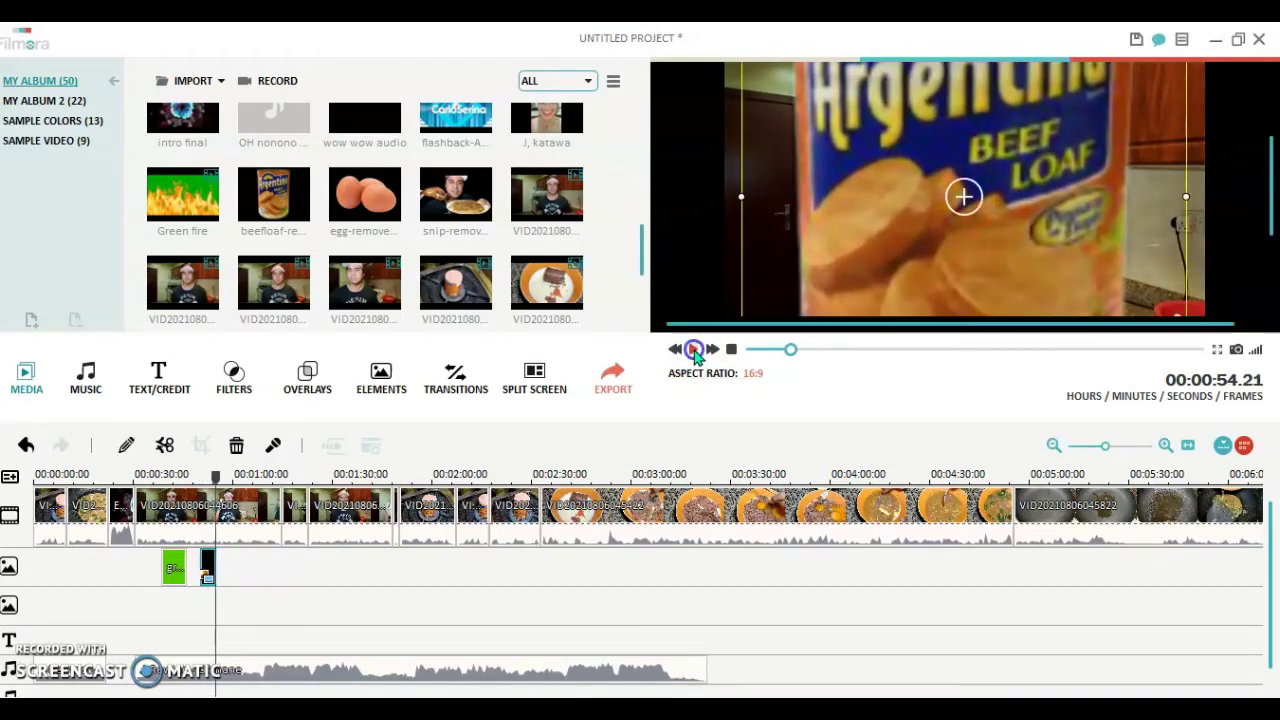
Step: Shrink the beefloaf can in its zoomed-in end state and place it in the lower-left area of the frame
{"action": "left_click_drag", "start_coordinate": [966, 195], "coordinate": [881, 368]}
{"action": "left_click_drag", "start_coordinate": [1058, 102], "coordinate": [832, 312]}
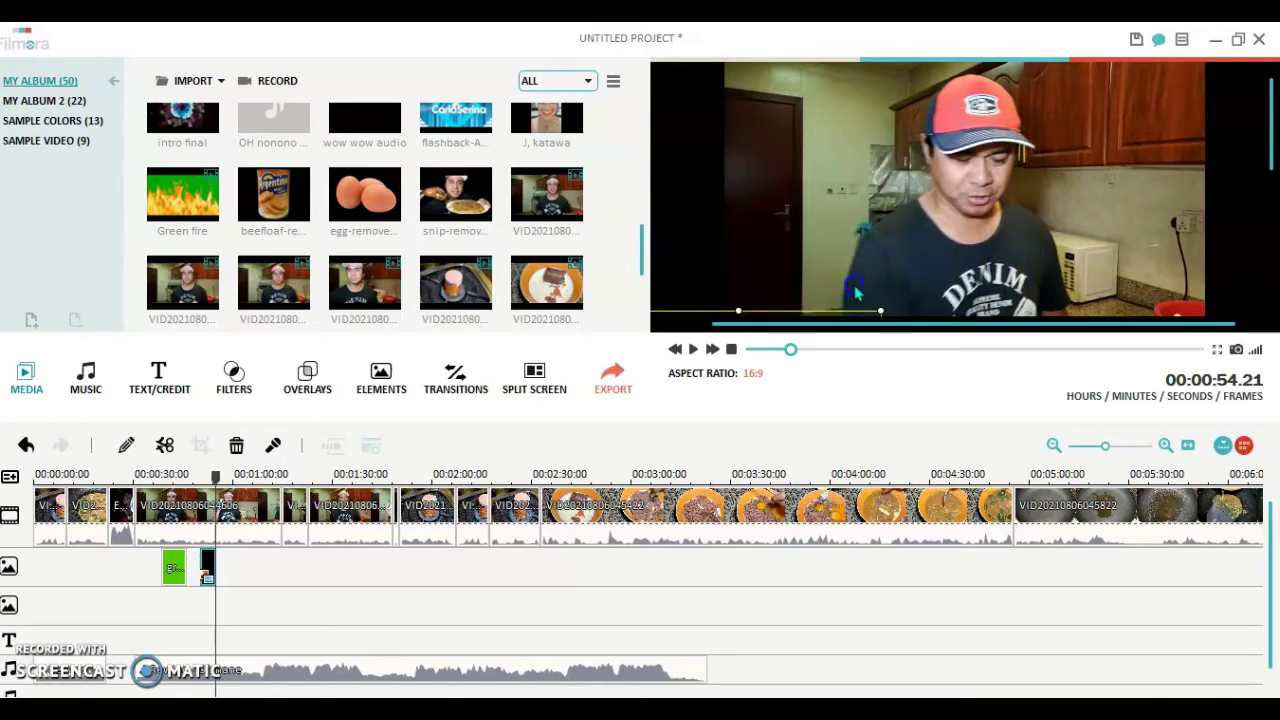
{"action": "left_click_drag", "start_coordinate": [829, 317], "coordinate": [855, 163]}
{"action": "left_click_drag", "start_coordinate": [820, 234], "coordinate": [807, 252]}
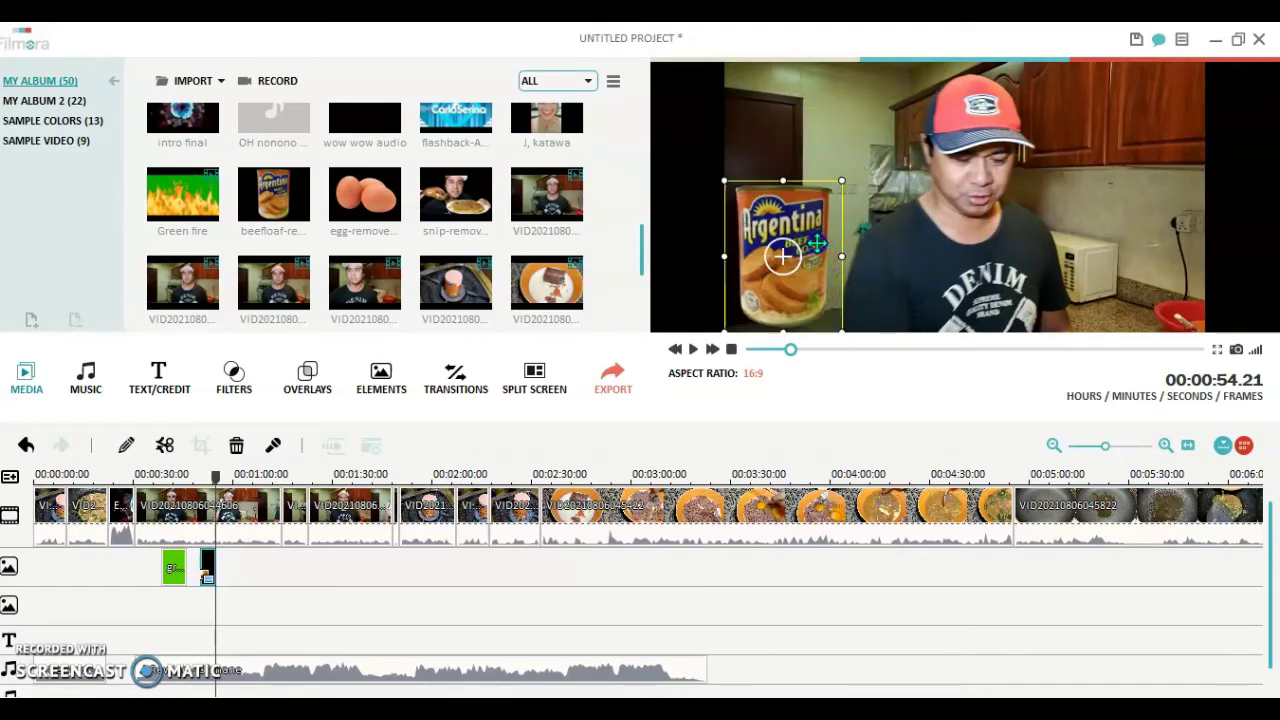
Step: Preview the resized beefloaf can animation and play on to 00:00:56.21, where the egg pack is held up
{"action": "left_click_drag", "start_coordinate": [215, 478], "coordinate": [196, 479]}
{"action": "left_click", "coordinate": [693, 349]}
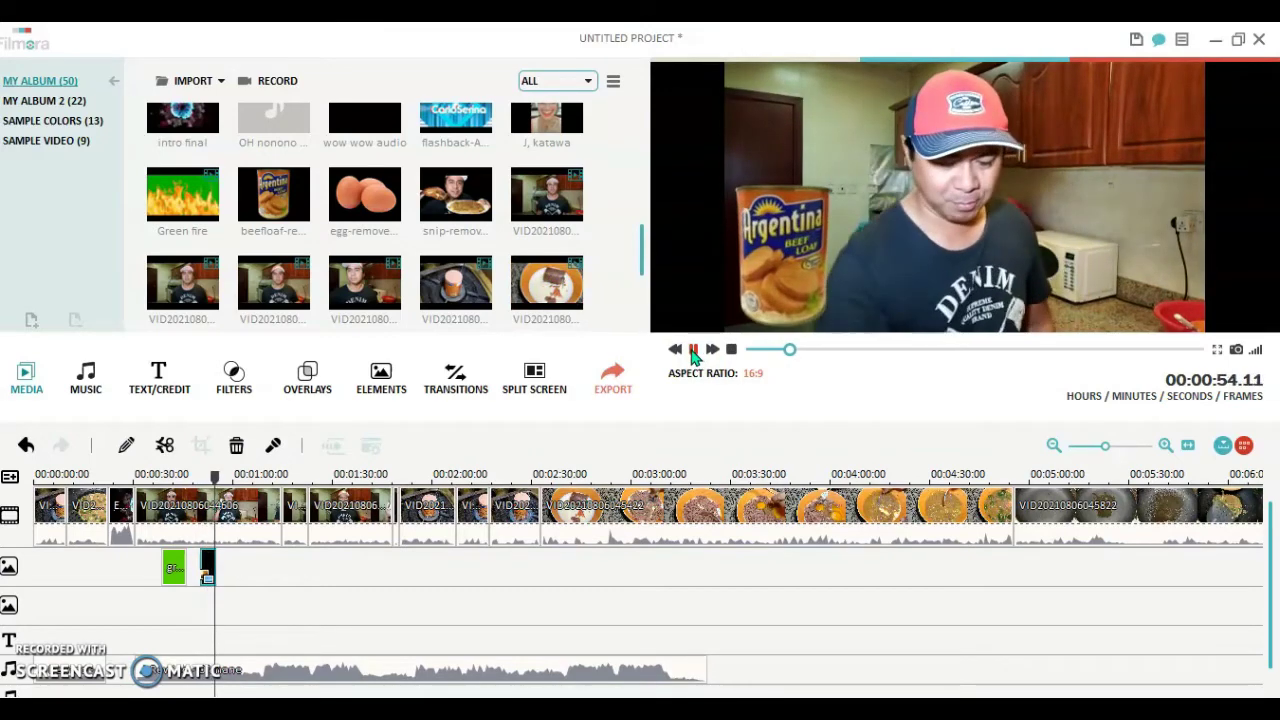
{"action": "left_click", "coordinate": [693, 349]}
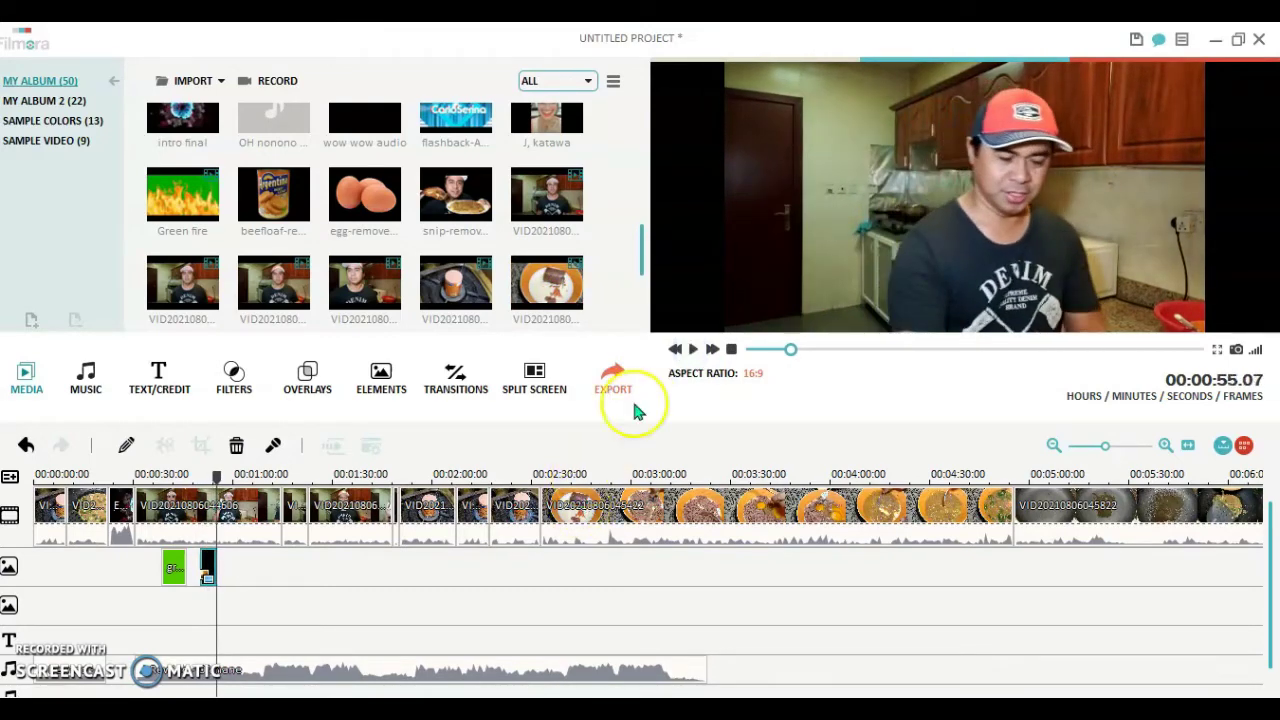
{"action": "left_click", "coordinate": [694, 352]}
{"action": "left_click", "coordinate": [694, 352]}
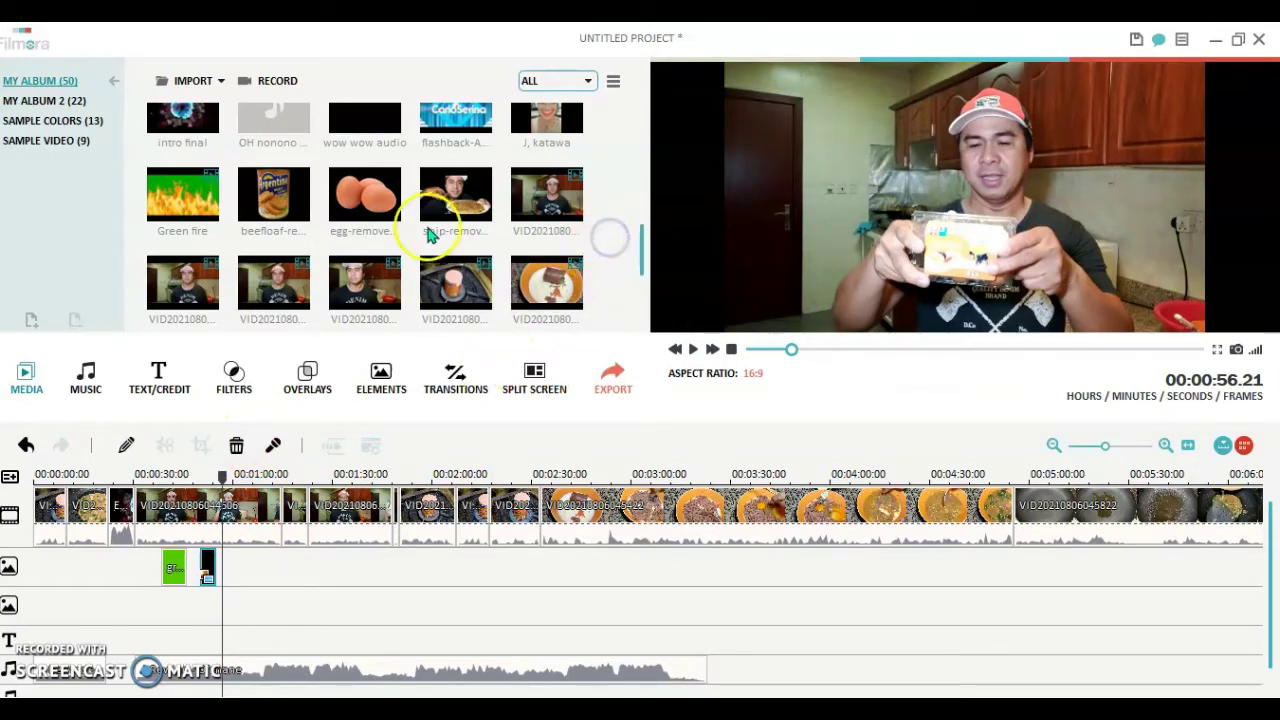
Step: Add the egg image to the first overlay track at 00:00:56.21 and apply the second Bounce to zoom motion to it
{"action": "left_click", "coordinate": [372, 203]}
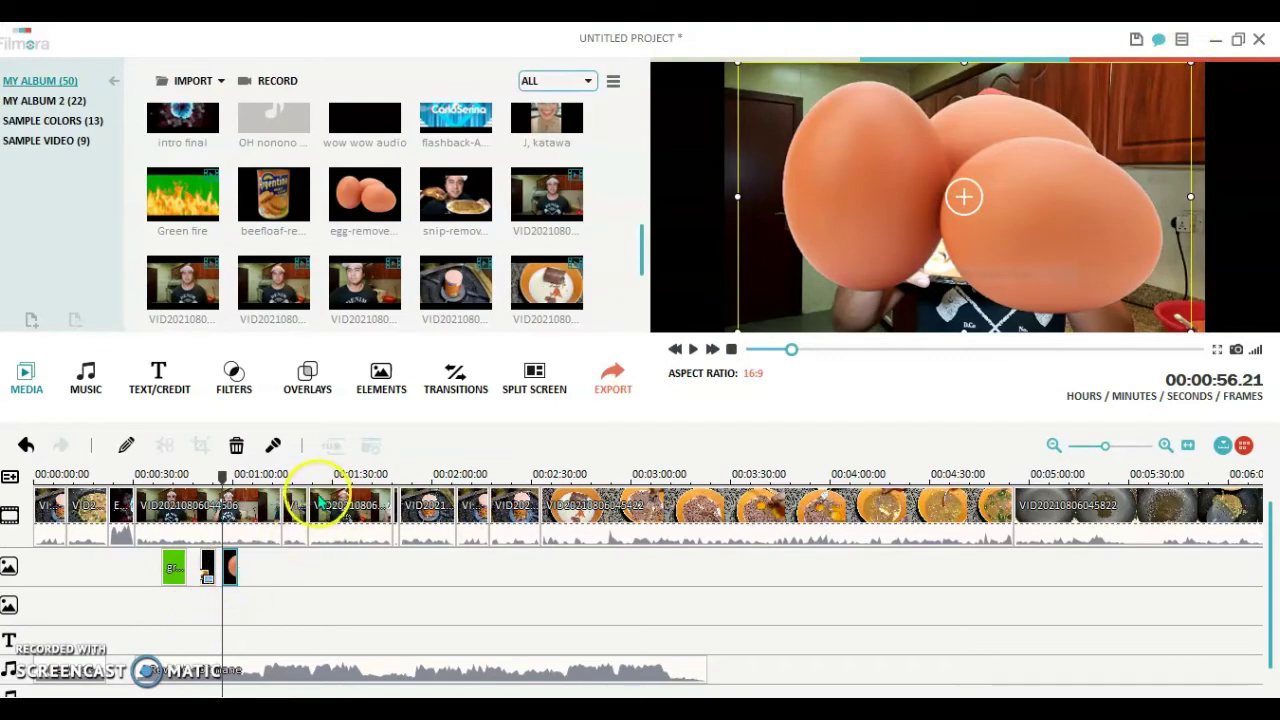
{"action": "left_click", "coordinate": [125, 447]}
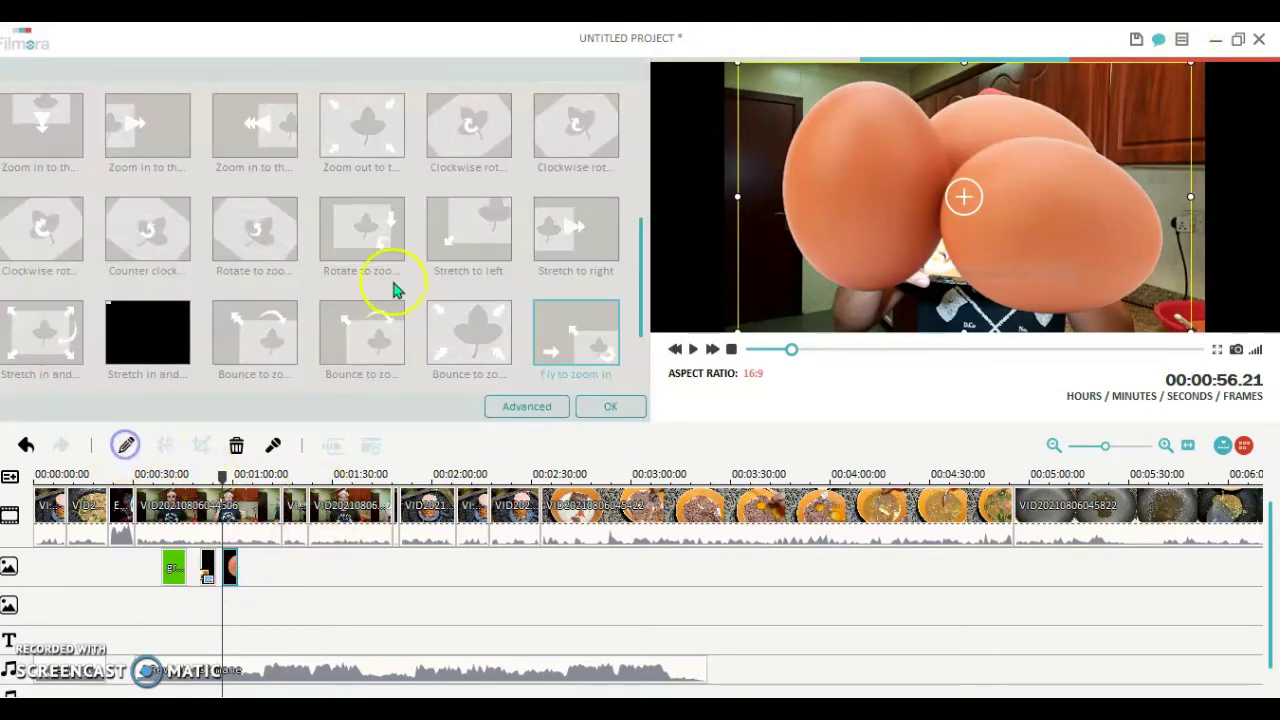
{"action": "double_click", "coordinate": [376, 345]}
{"action": "left_click", "coordinate": [528, 408]}
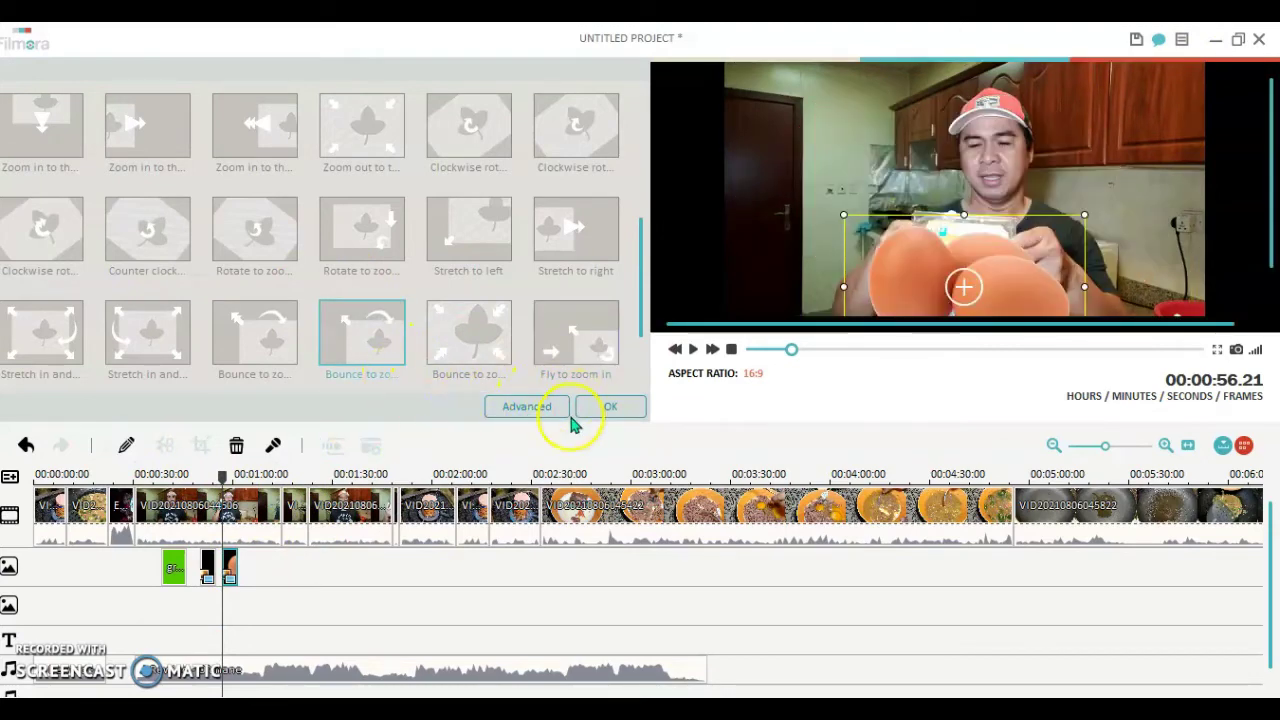
{"action": "left_click", "coordinate": [612, 408]}
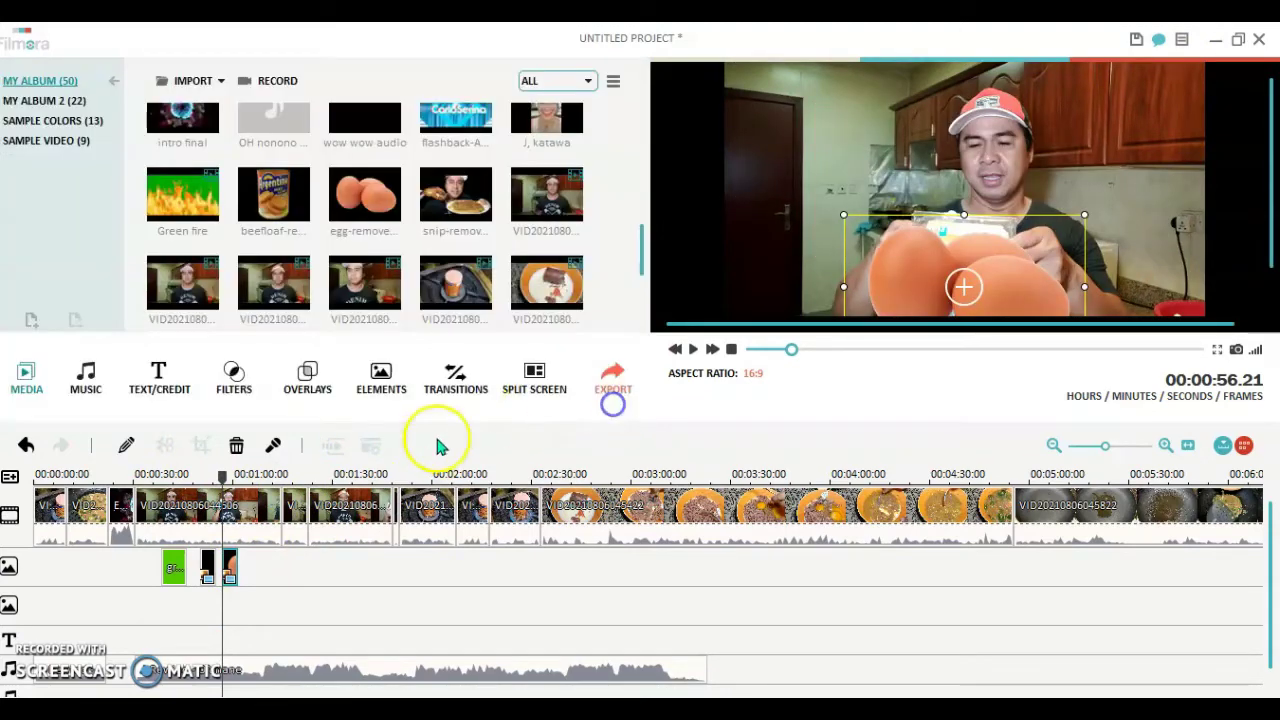
Step: Preview the egg overlay's bounce animation up to 00:00:59.21
{"action": "left_click", "coordinate": [693, 349]}
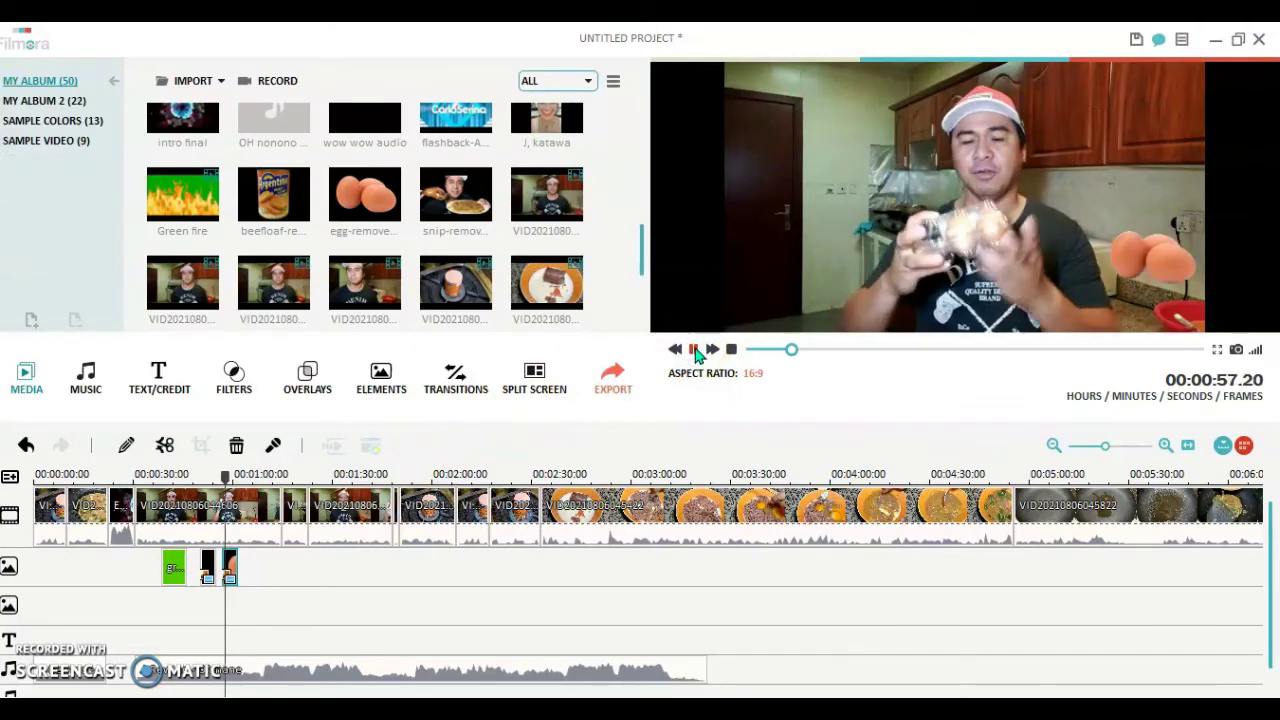
{"action": "left_click", "coordinate": [694, 349]}
{"action": "left_click", "coordinate": [835, 222]}
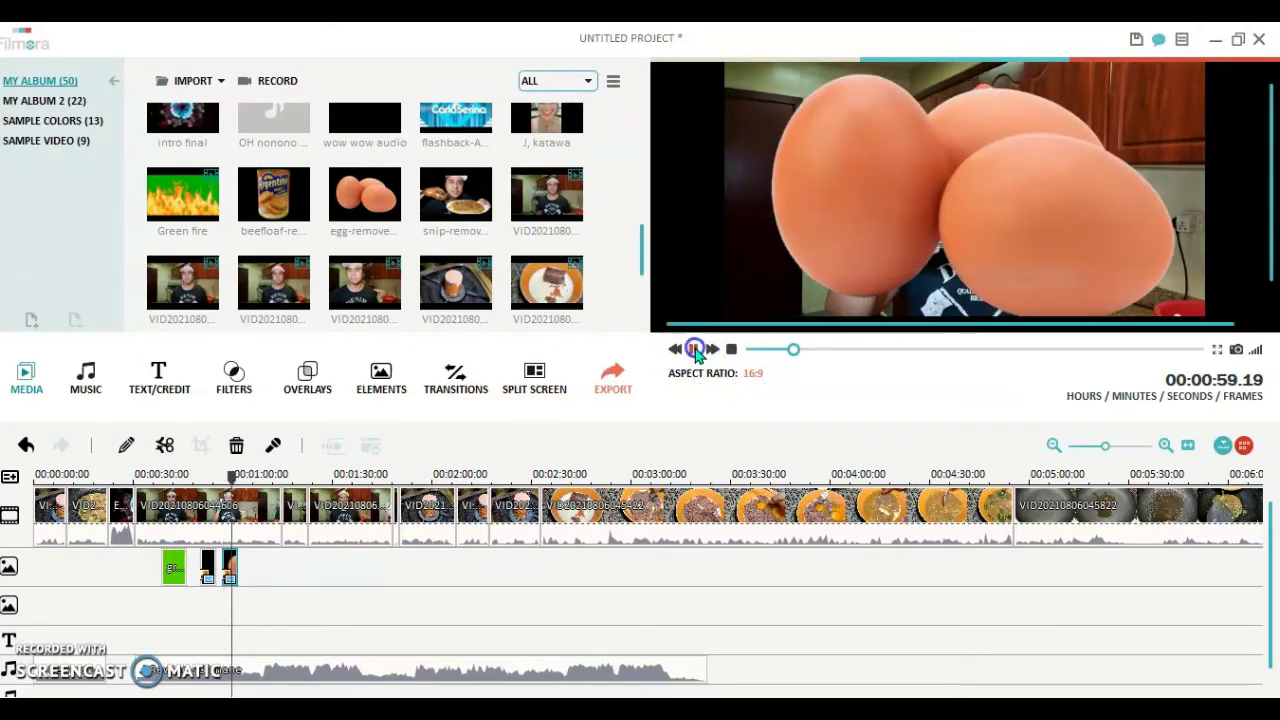
{"action": "left_click", "coordinate": [333, 502]}
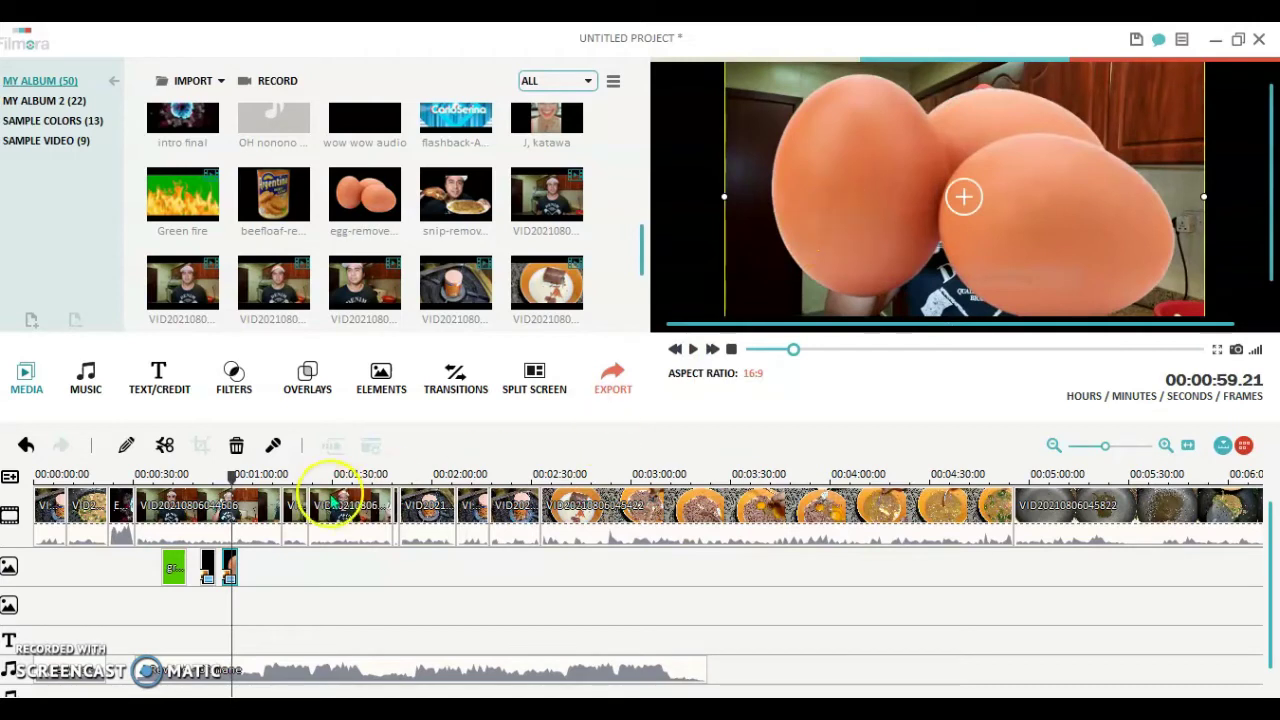
Step: At 00:01:01.10, shrink the eggs in their zoomed-in end state, place them beside the man at the frame's right edge and stretch them slightly taller
{"action": "left_click", "coordinate": [236, 476]}
{"action": "left_click_drag", "start_coordinate": [237, 482], "coordinate": [236, 480]}
{"action": "left_click", "coordinate": [243, 583]}
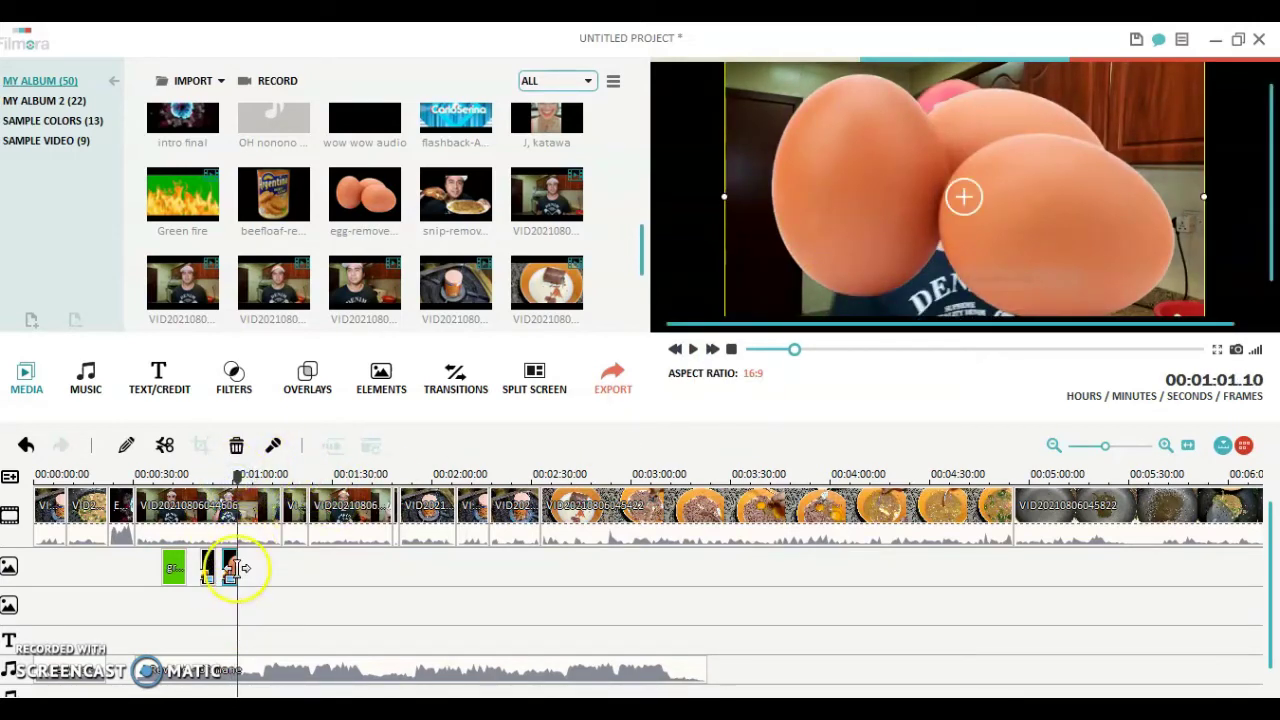
{"action": "left_click_drag", "start_coordinate": [1128, 157], "coordinate": [1071, 211]}
{"action": "left_click_drag", "start_coordinate": [1143, 129], "coordinate": [1174, 136]}
{"action": "left_click_drag", "start_coordinate": [1120, 195], "coordinate": [1167, 176]}
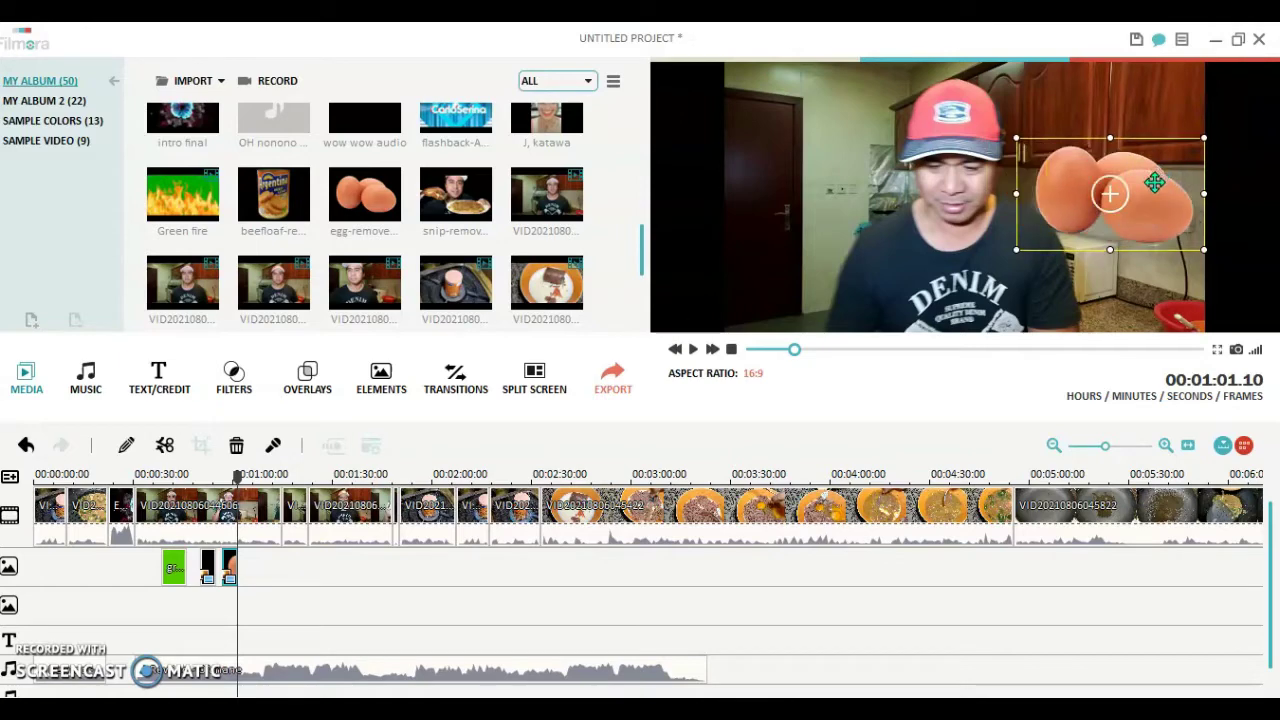
{"action": "left_click_drag", "start_coordinate": [1112, 252], "coordinate": [1111, 265]}
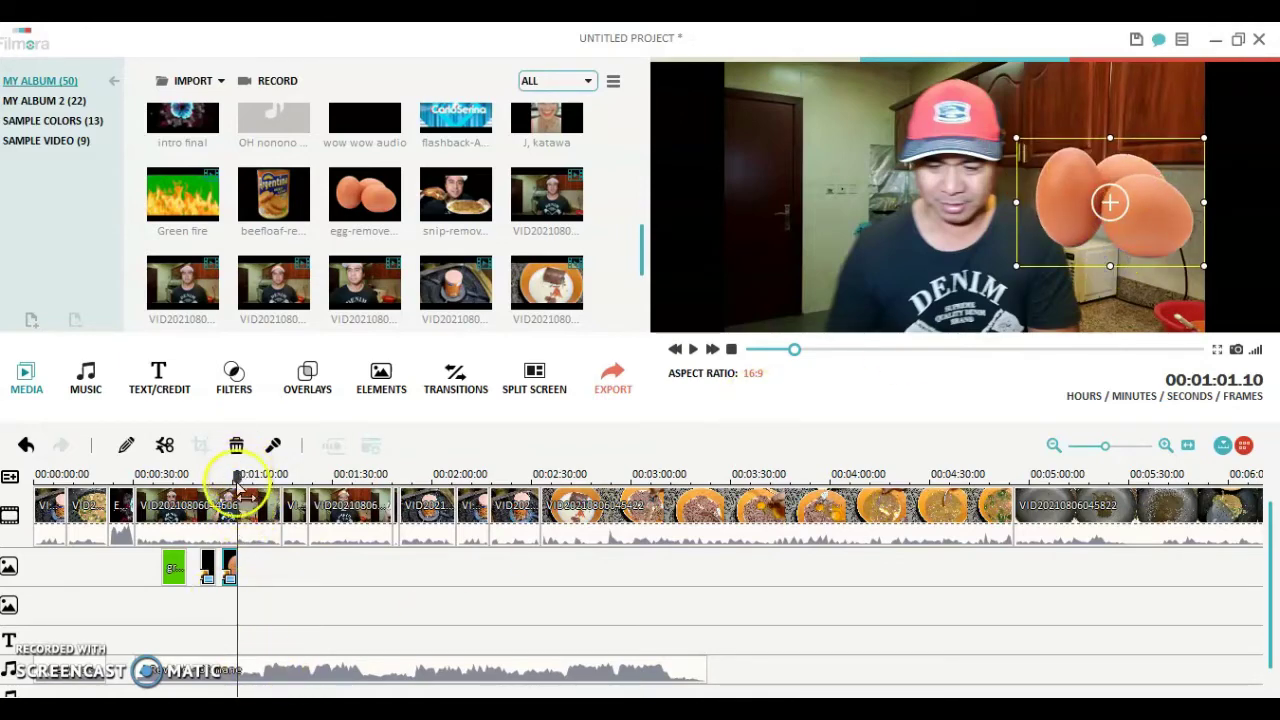
Step: Preview the adjusted egg animation and play on to 00:01:05.05, where the spring onions are held up
{"action": "left_click_drag", "start_coordinate": [240, 490], "coordinate": [217, 490]}
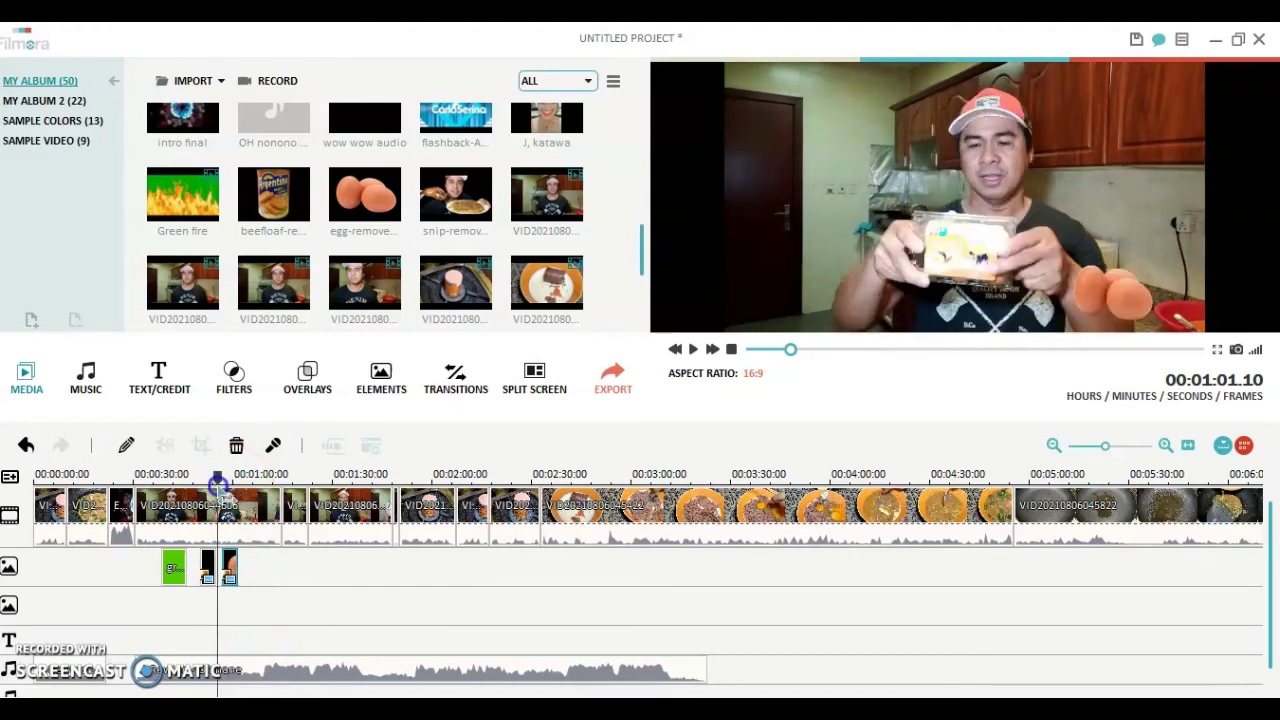
{"action": "left_click", "coordinate": [693, 350]}
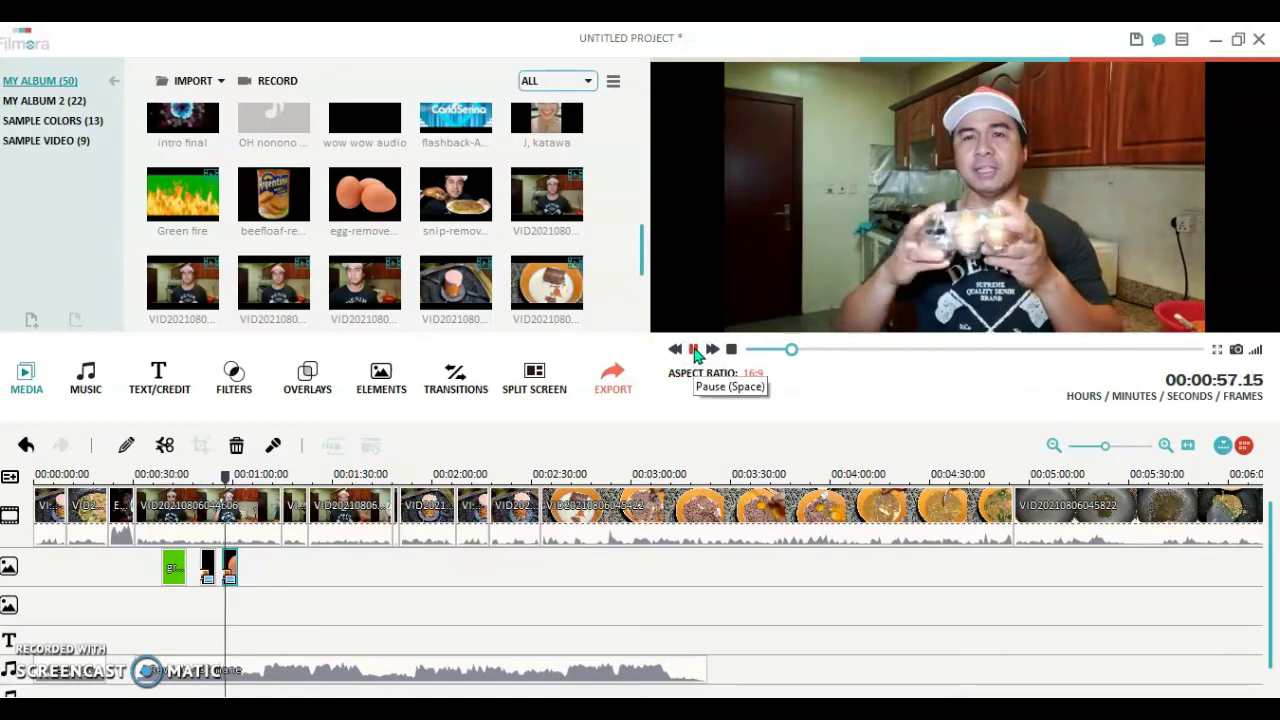
{"action": "left_click", "coordinate": [794, 349]}
{"action": "left_click", "coordinate": [694, 349]}
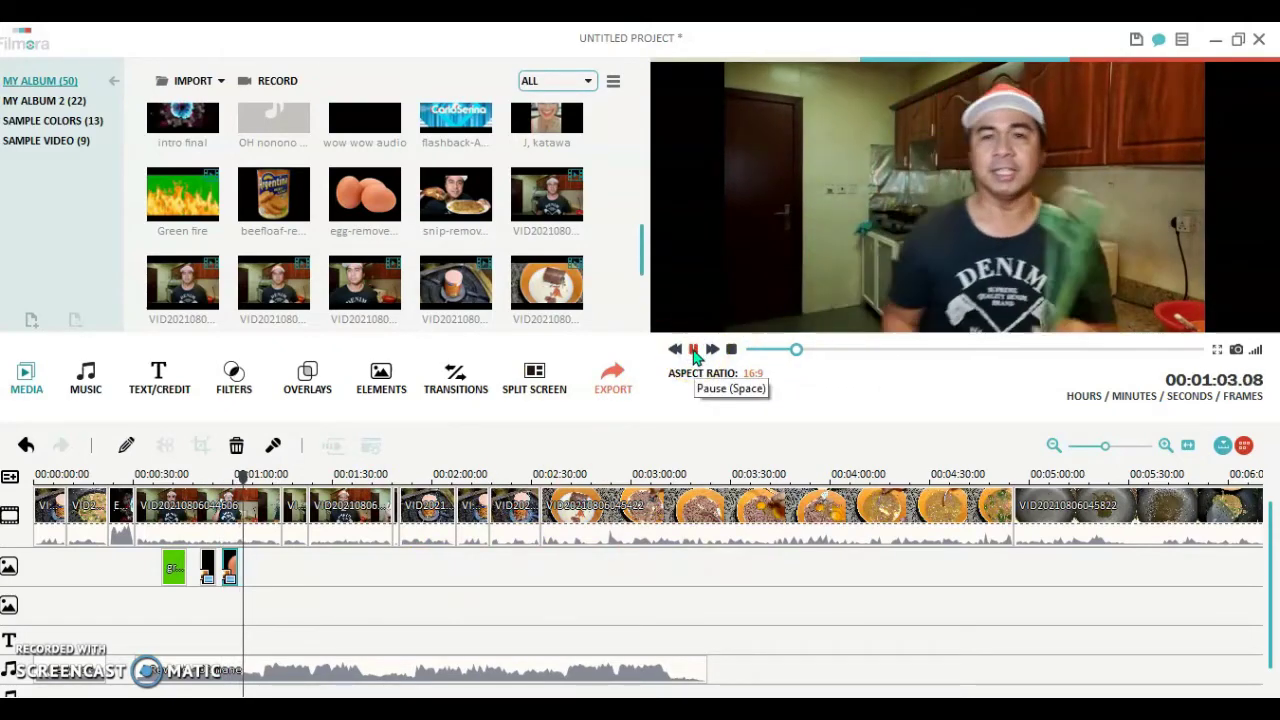
{"action": "left_click", "coordinate": [694, 349]}
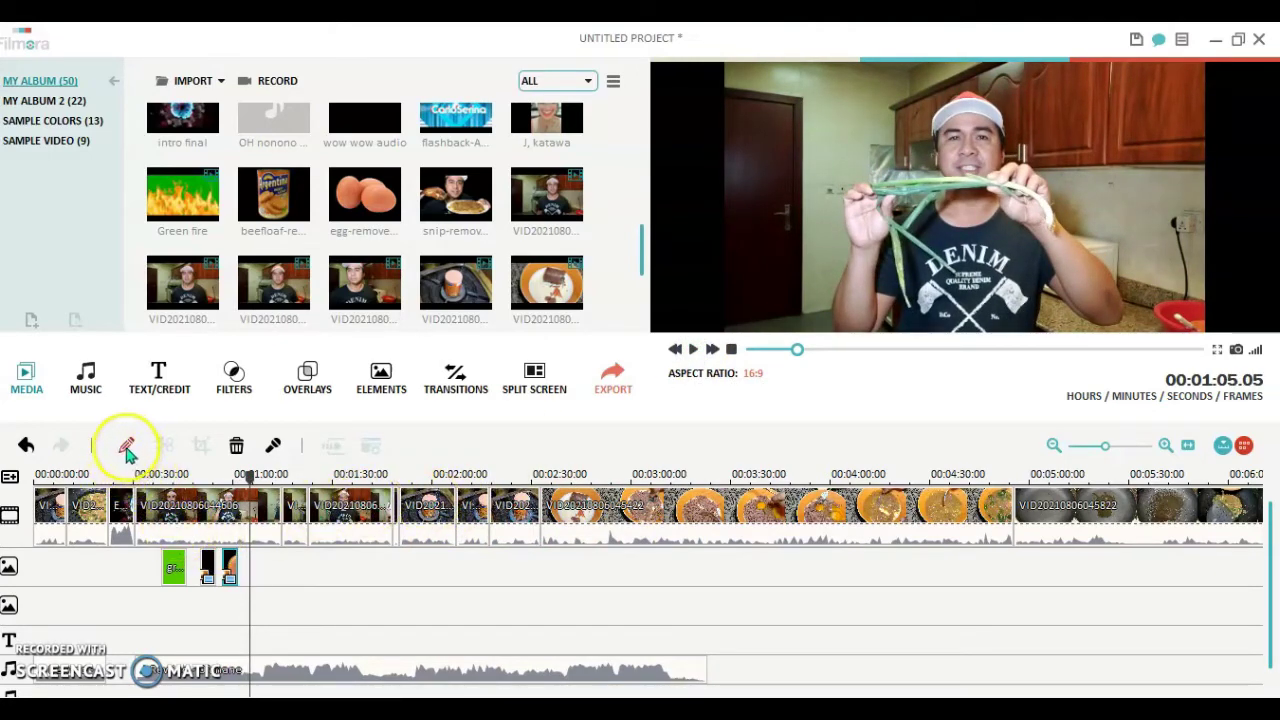
Step: Preview the Pixie Dust title and add it to the text track at 00:01:05.05
{"action": "left_click", "coordinate": [158, 378]}
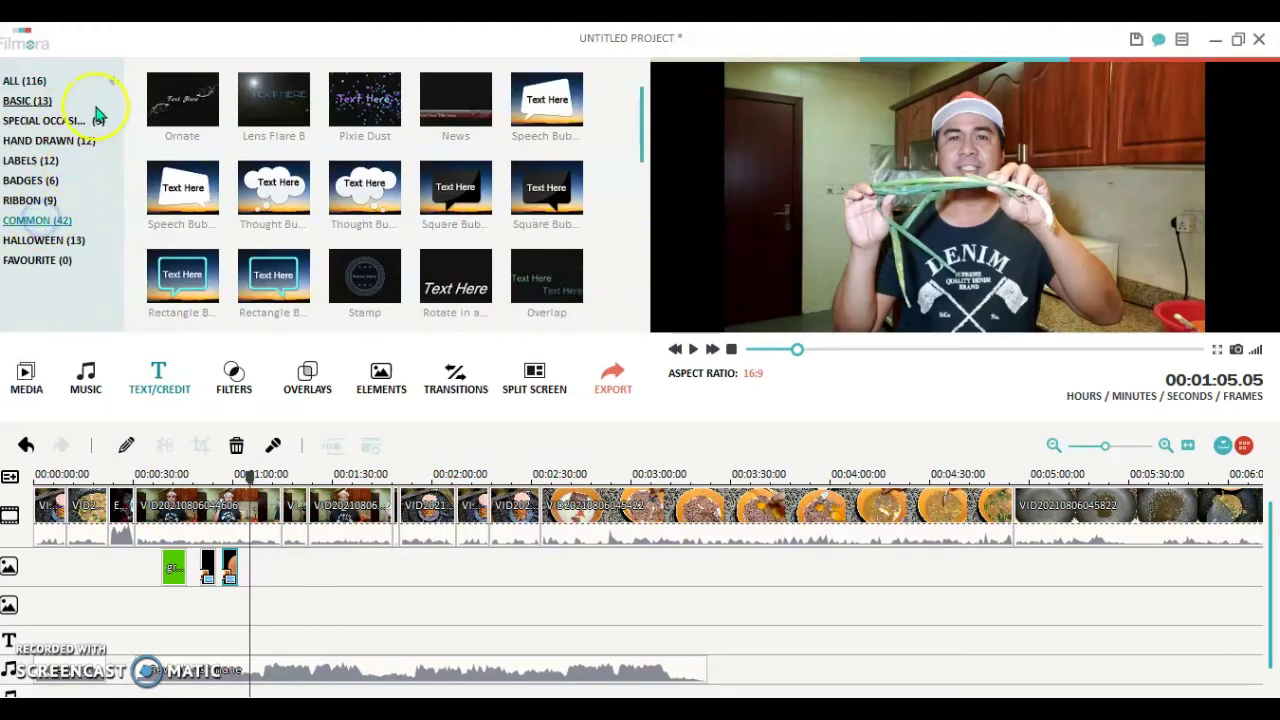
{"action": "left_click", "coordinate": [366, 111]}
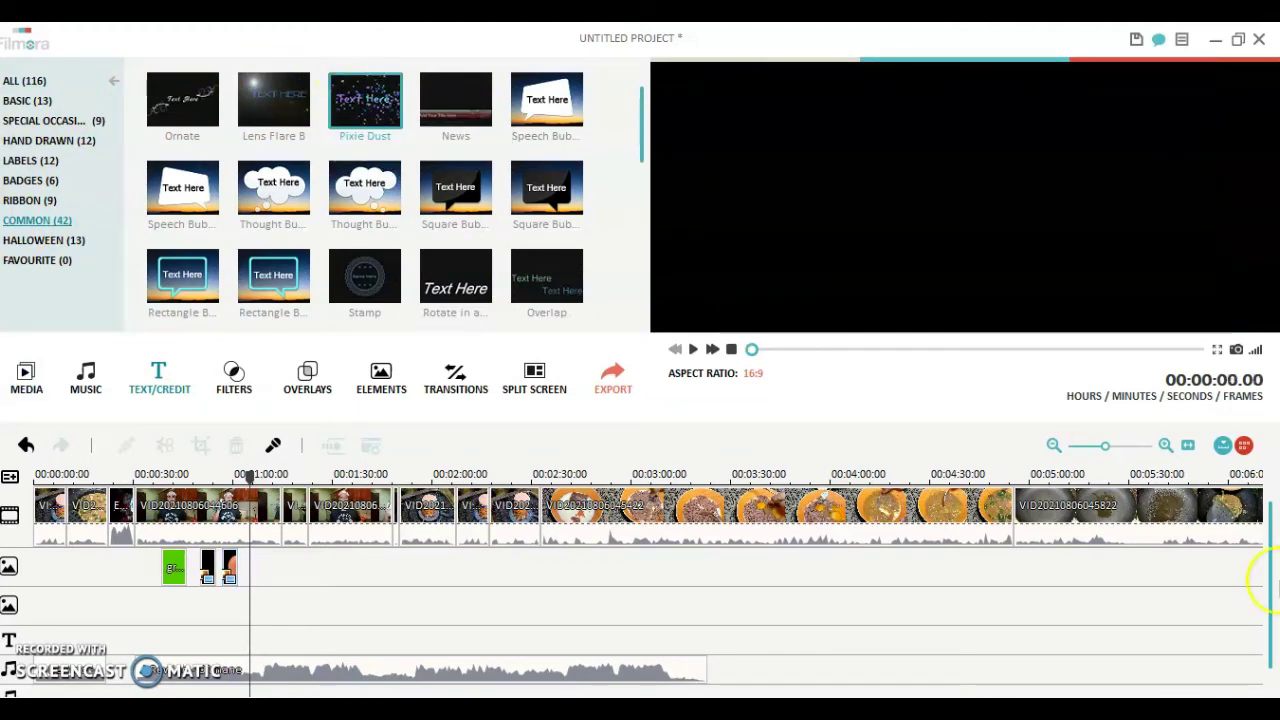
{"action": "left_click", "coordinate": [693, 349]}
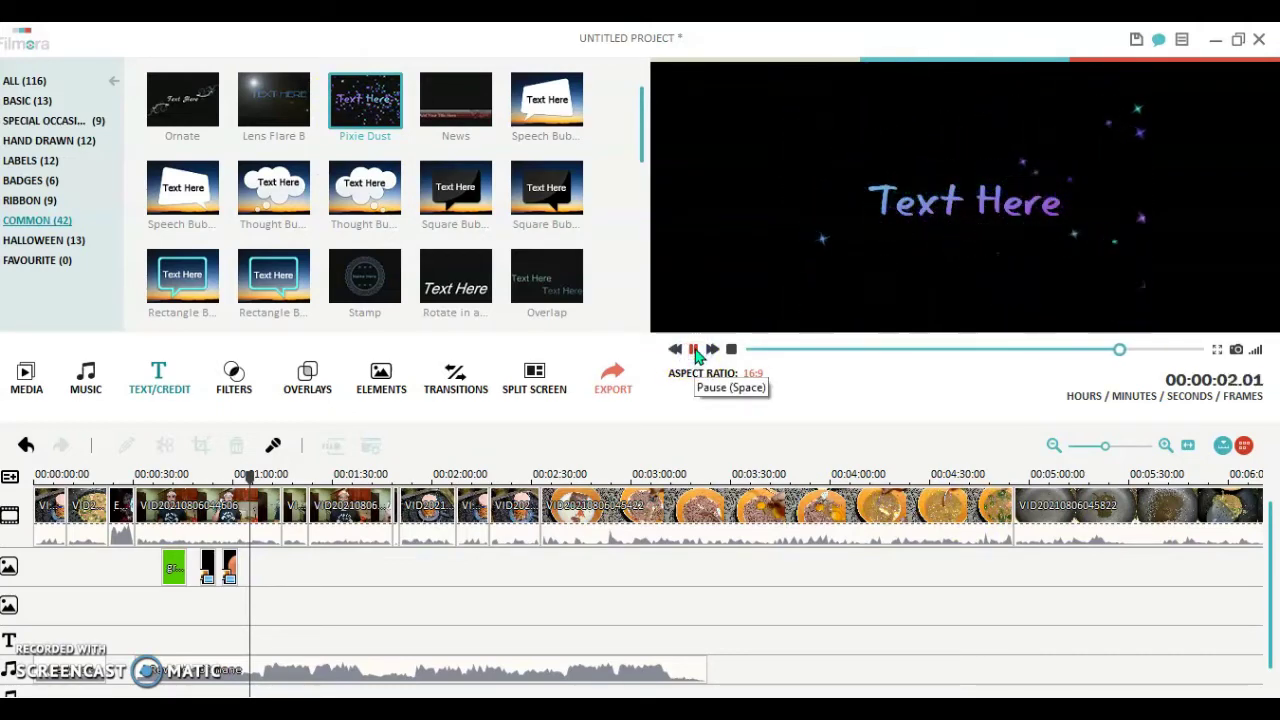
{"action": "left_click", "coordinate": [373, 118]}
{"action": "left_click_drag", "start_coordinate": [373, 118], "coordinate": [286, 645]}
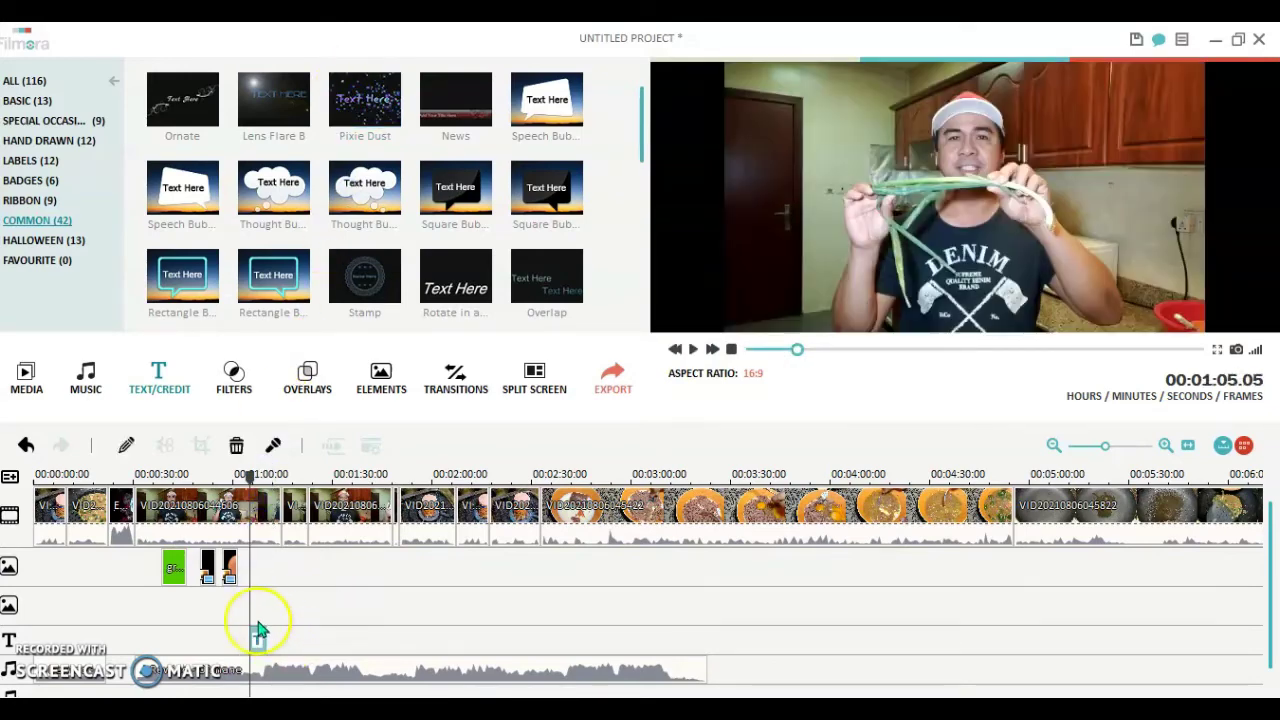
Step: Change the Pixie Dust title's fill to a solid white Color Fill
{"action": "left_click", "coordinate": [122, 448]}
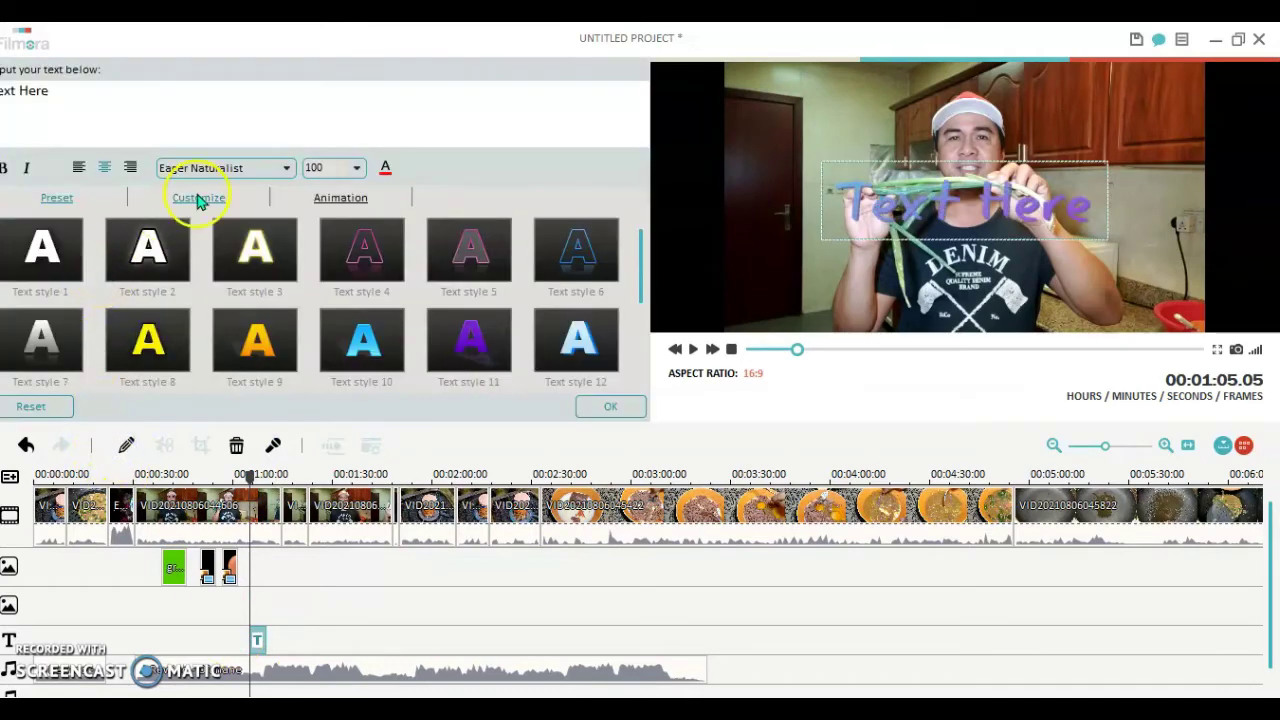
{"action": "left_click", "coordinate": [198, 199]}
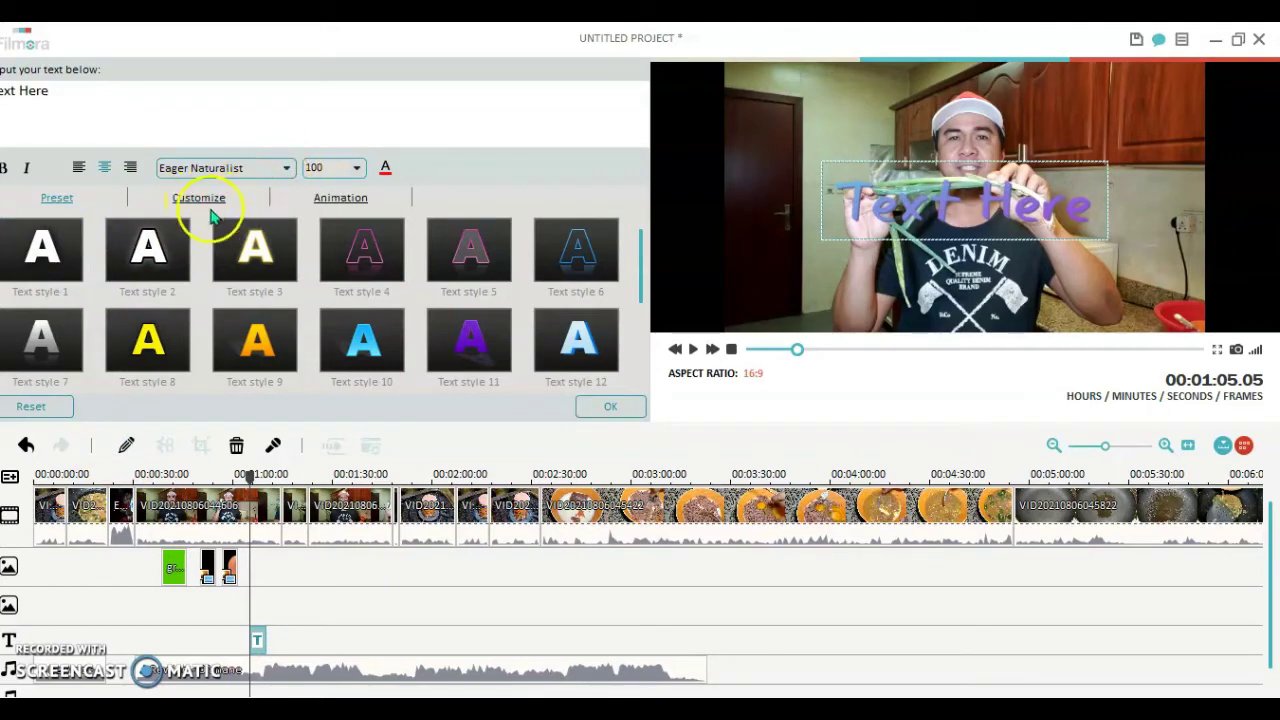
{"action": "left_click", "coordinate": [205, 199]}
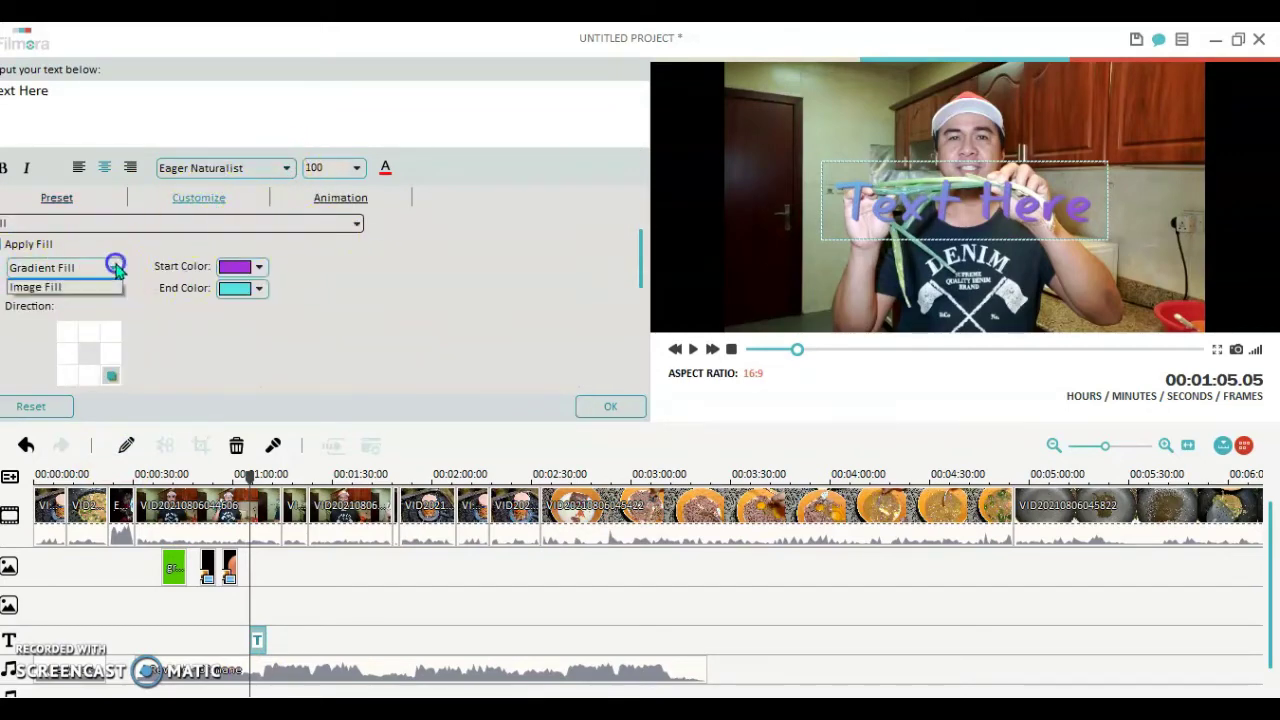
{"action": "left_click", "coordinate": [115, 268]}
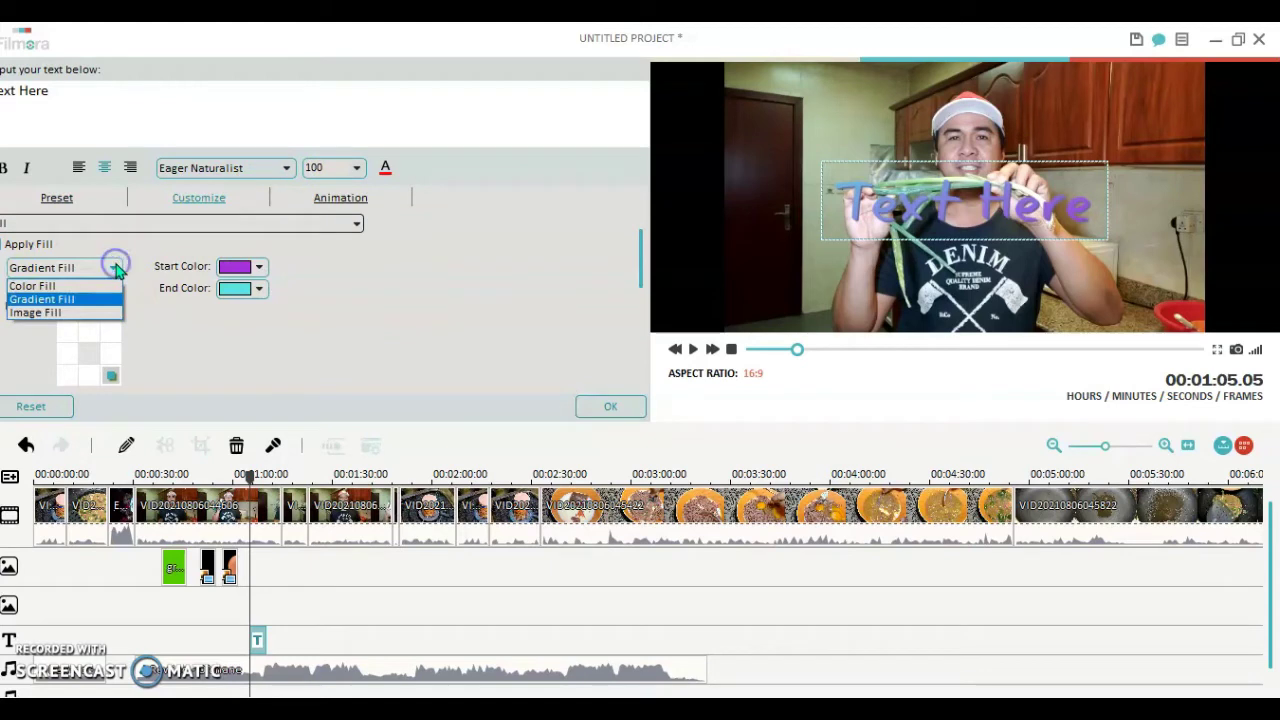
{"action": "left_click", "coordinate": [40, 286]}
{"action": "left_click", "coordinate": [257, 267]}
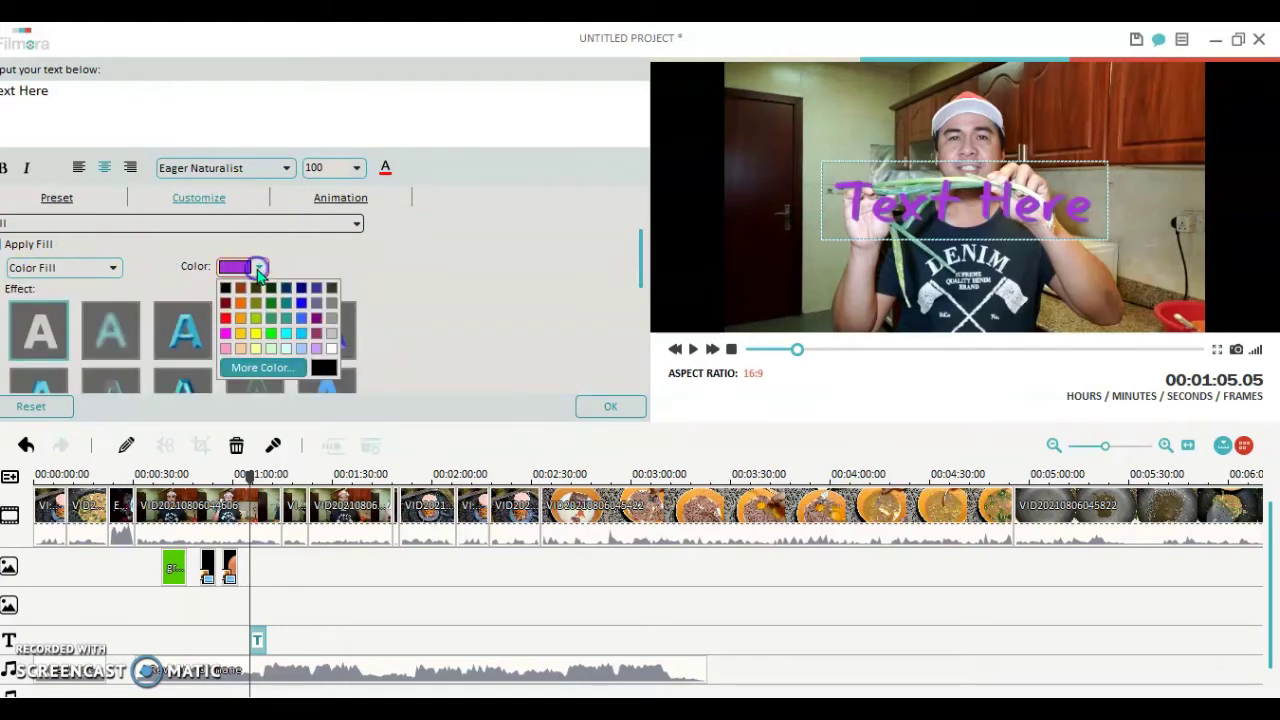
{"action": "left_click", "coordinate": [330, 349]}
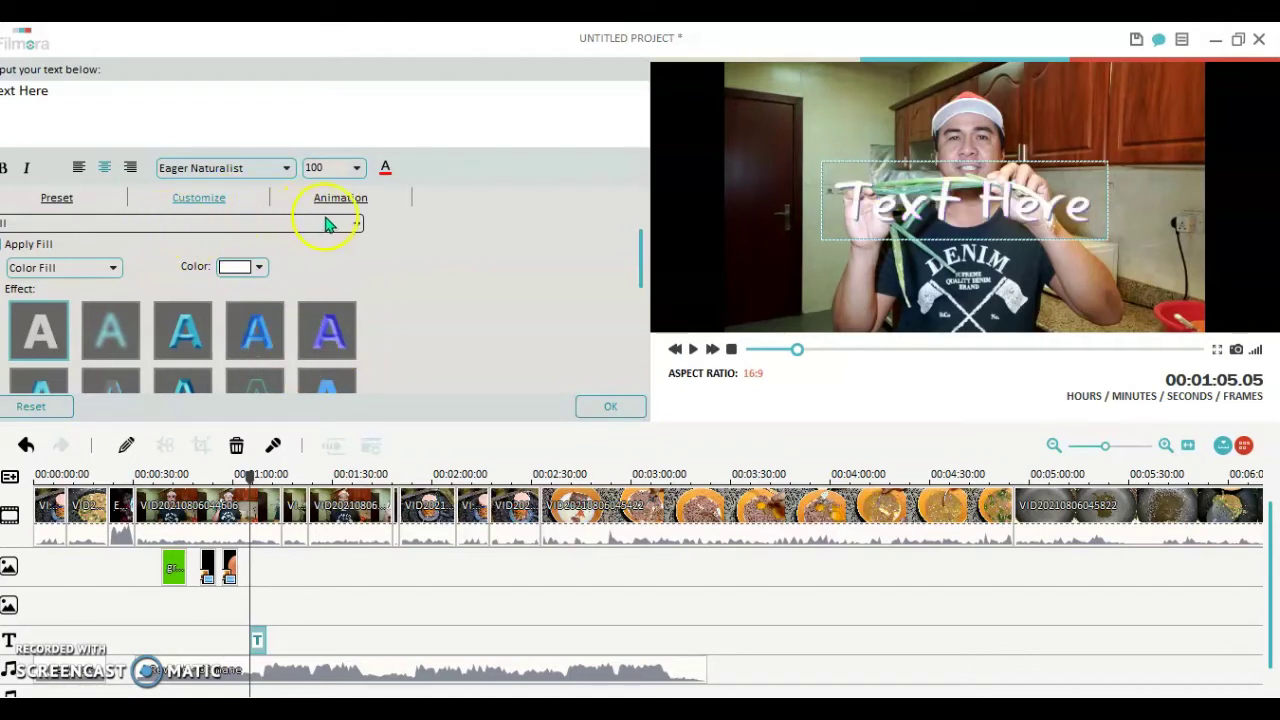
Step: Apply a solid black border to the Pixie Dust title and set its font size to 80
{"action": "left_click", "coordinate": [358, 226]}
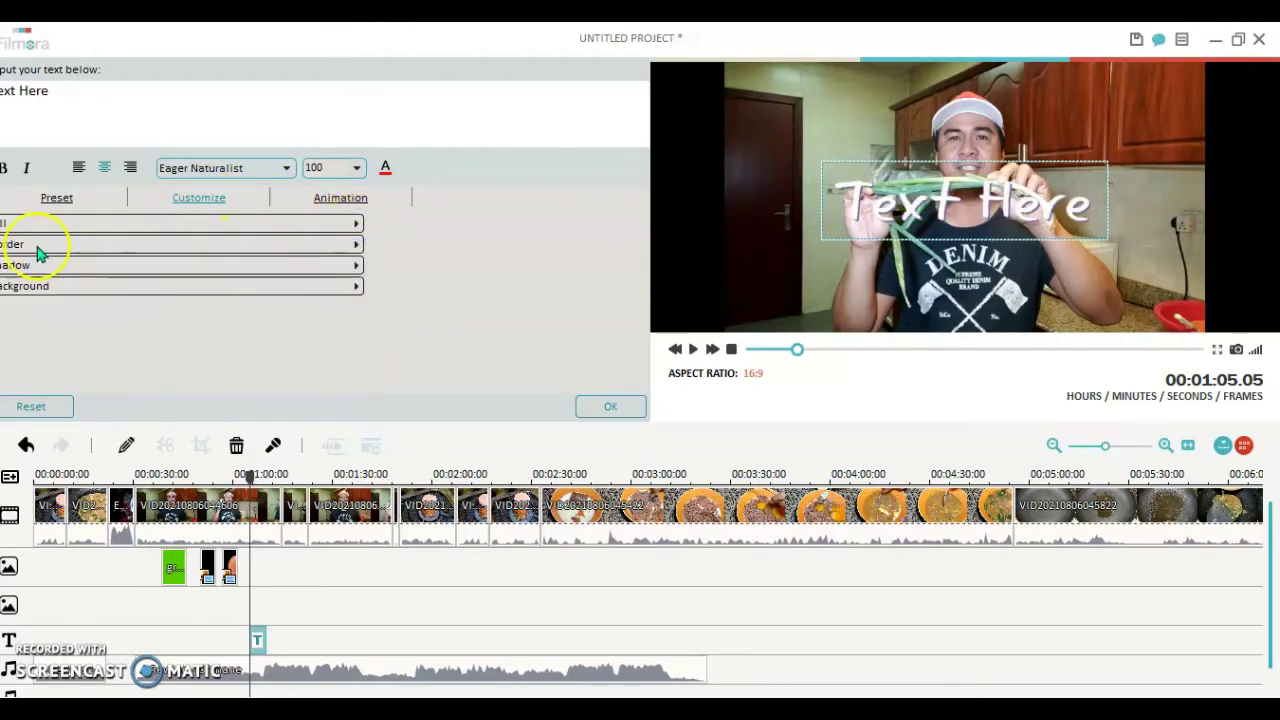
{"action": "left_click", "coordinate": [37, 245]}
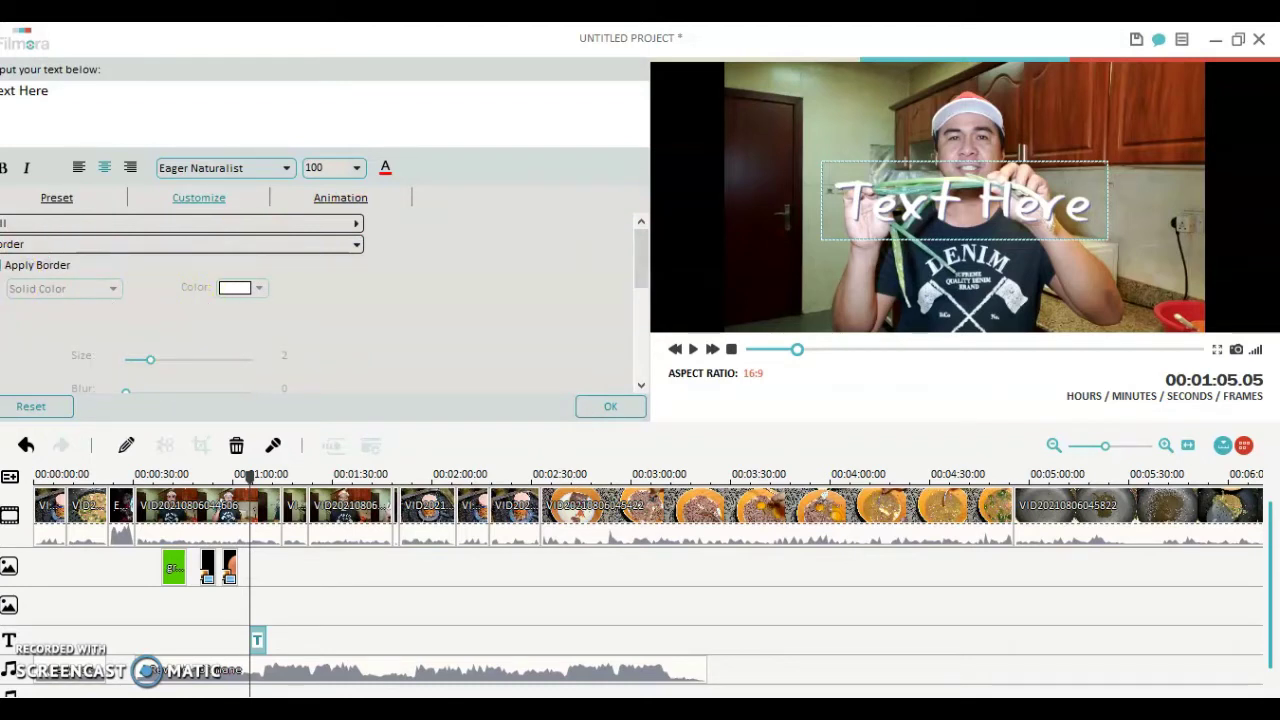
{"action": "left_click", "coordinate": [2, 265]}
{"action": "left_click", "coordinate": [246, 292]}
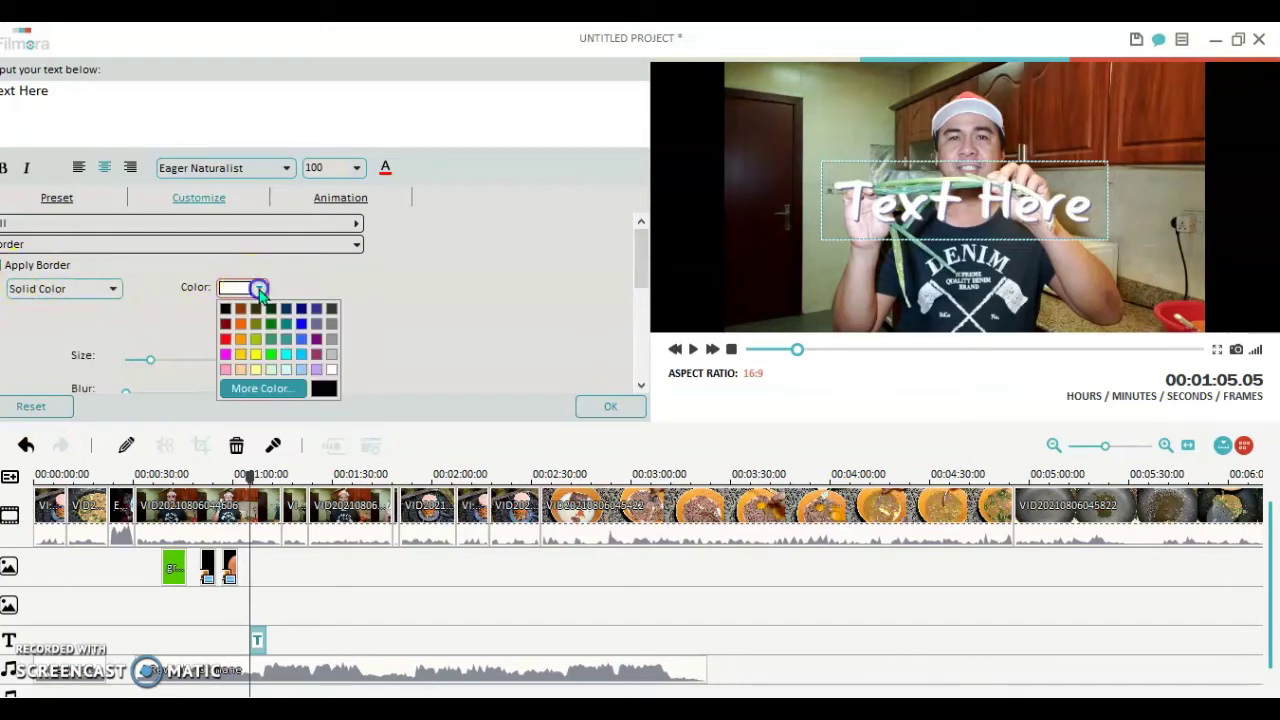
{"action": "left_click", "coordinate": [225, 310]}
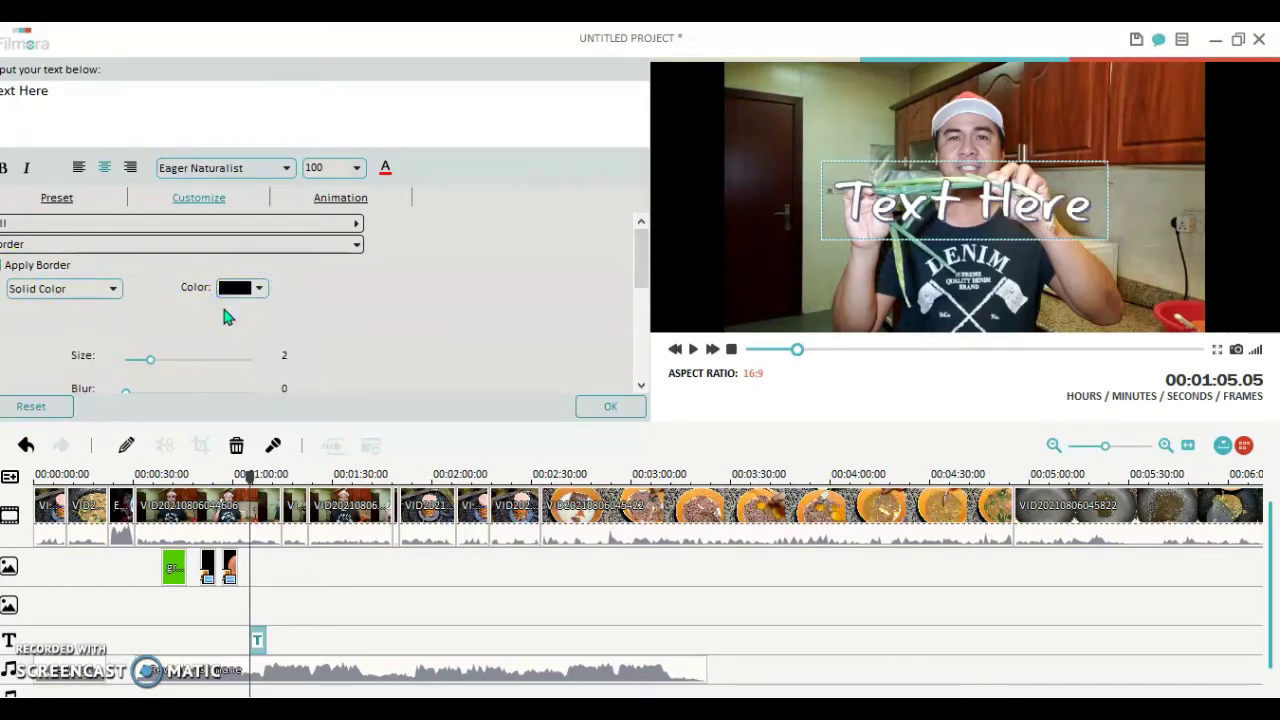
{"action": "left_click", "coordinate": [357, 168]}
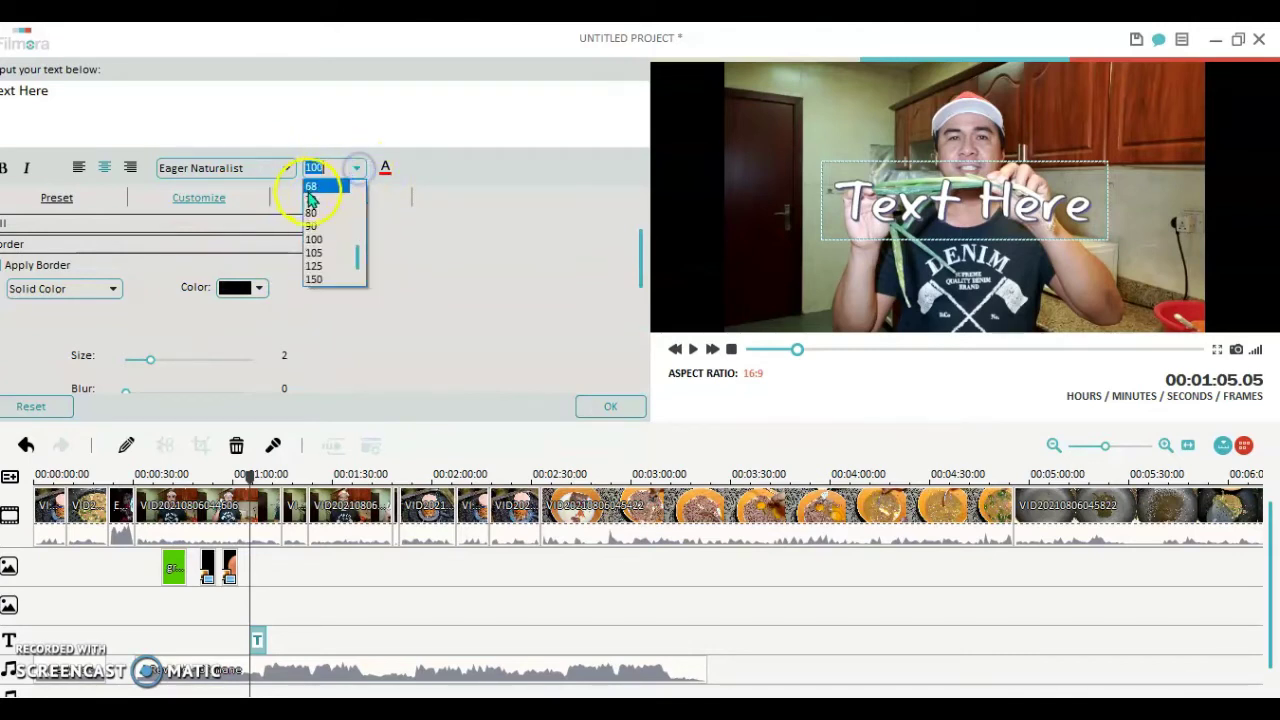
{"action": "left_click", "coordinate": [318, 210]}
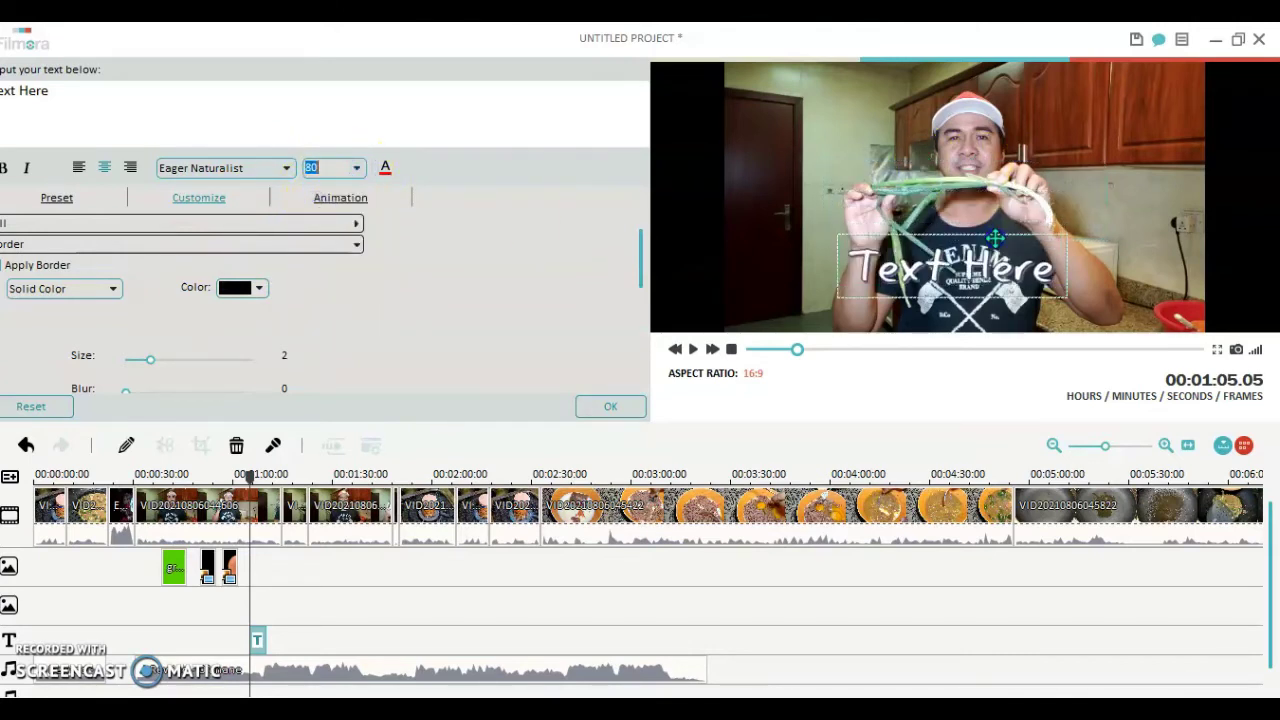
Step: Set the title's font to Engravers MT and reposition it over the lower part of the frame
{"action": "left_click", "coordinate": [286, 168]}
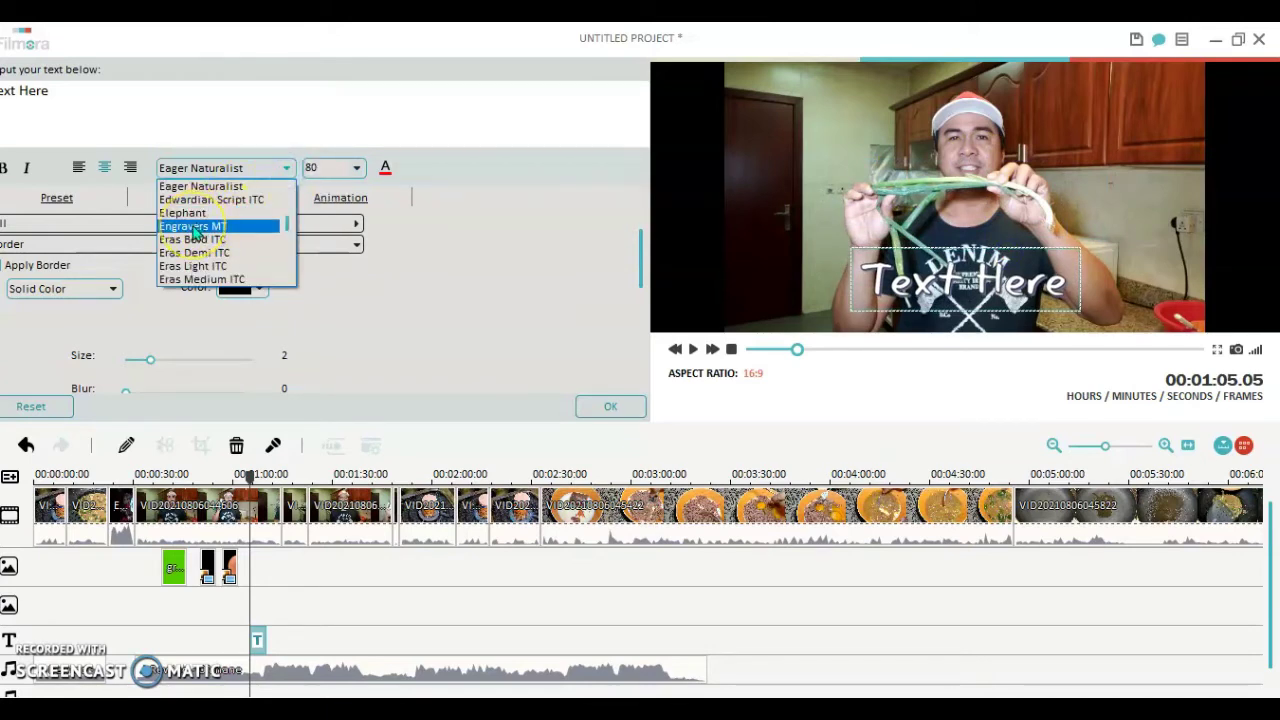
{"action": "left_click", "coordinate": [194, 226]}
{"action": "left_click_drag", "start_coordinate": [1063, 306], "coordinate": [982, 268]}
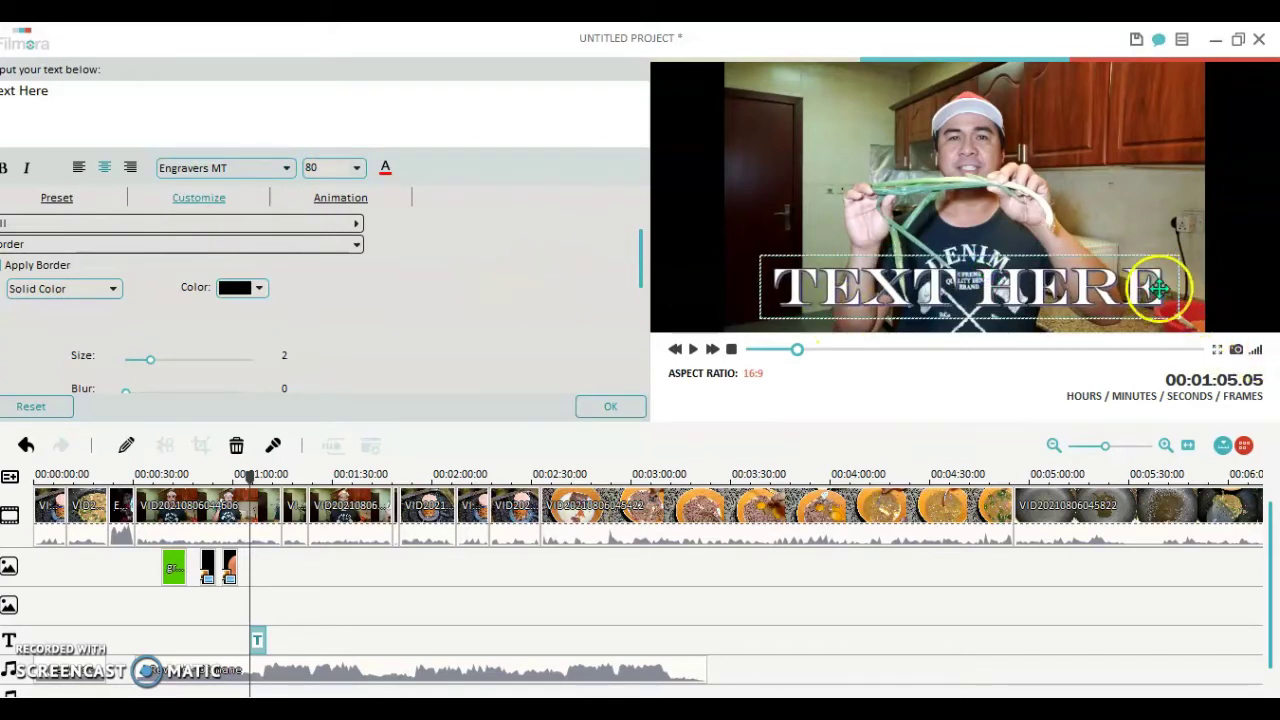
Step: Replace the title's placeholder text with "Union/Sibuyas"
{"action": "left_click", "coordinate": [54, 90]}
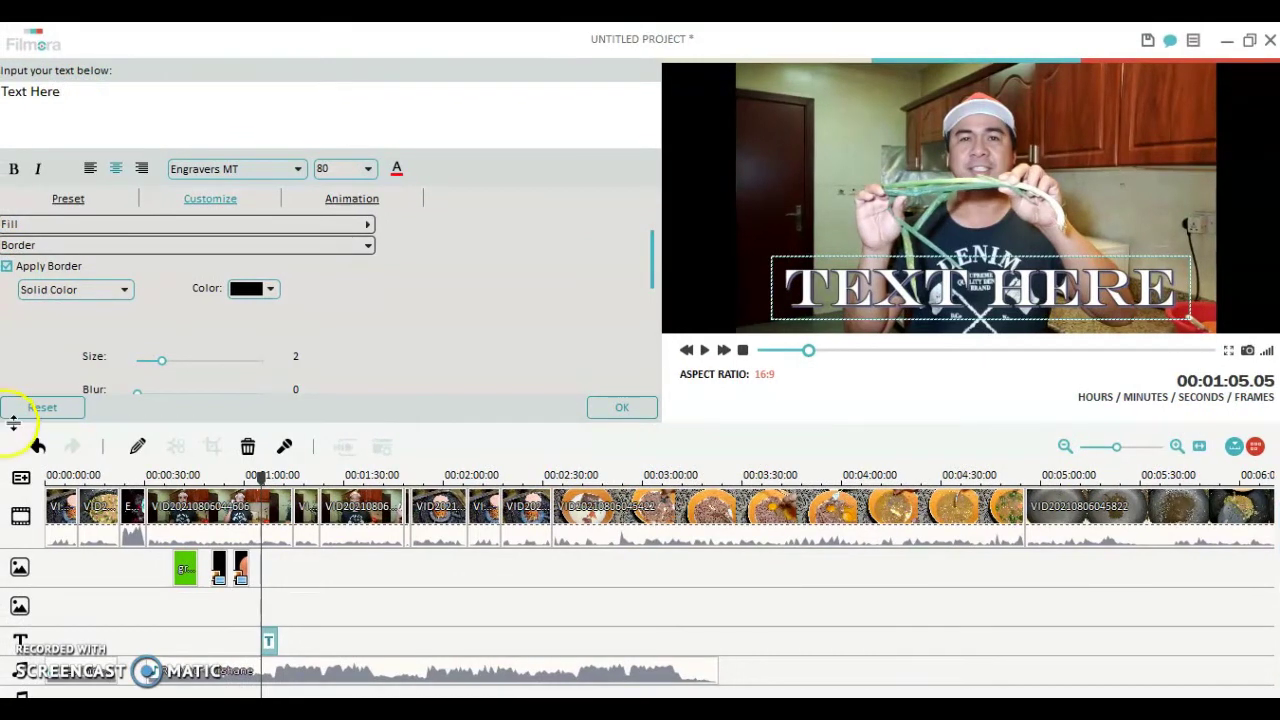
{"action": "left_click", "coordinate": [74, 94]}
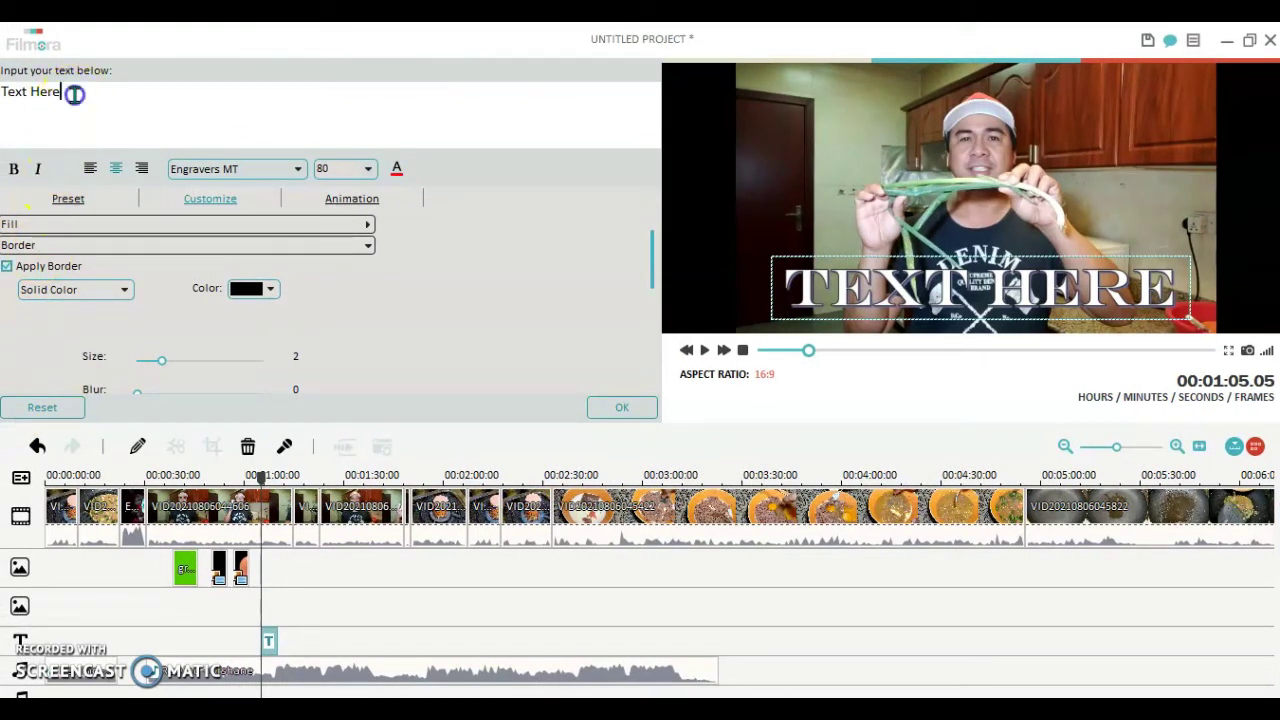
{"action": "key", "text": "BackSpace"}
{"action": "key", "text": "BackSpace"}
{"action": "key", "text": "BackSpace"}
{"action": "key", "text": "BackSpace"}
{"action": "key", "text": "BackSpace"}
{"action": "key", "text": "BackSpace"}
{"action": "key", "text": "BackSpace"}
{"action": "key", "text": "BackSpace"}
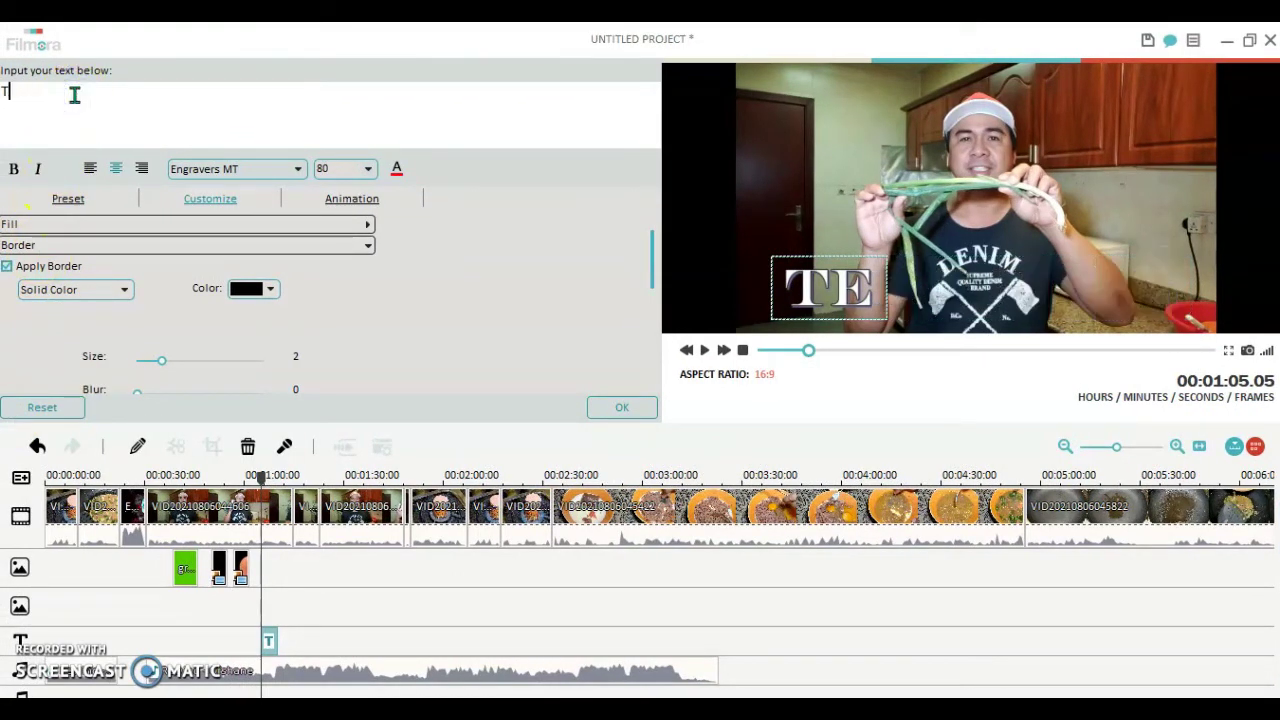
{"action": "key", "text": "BackSpace"}
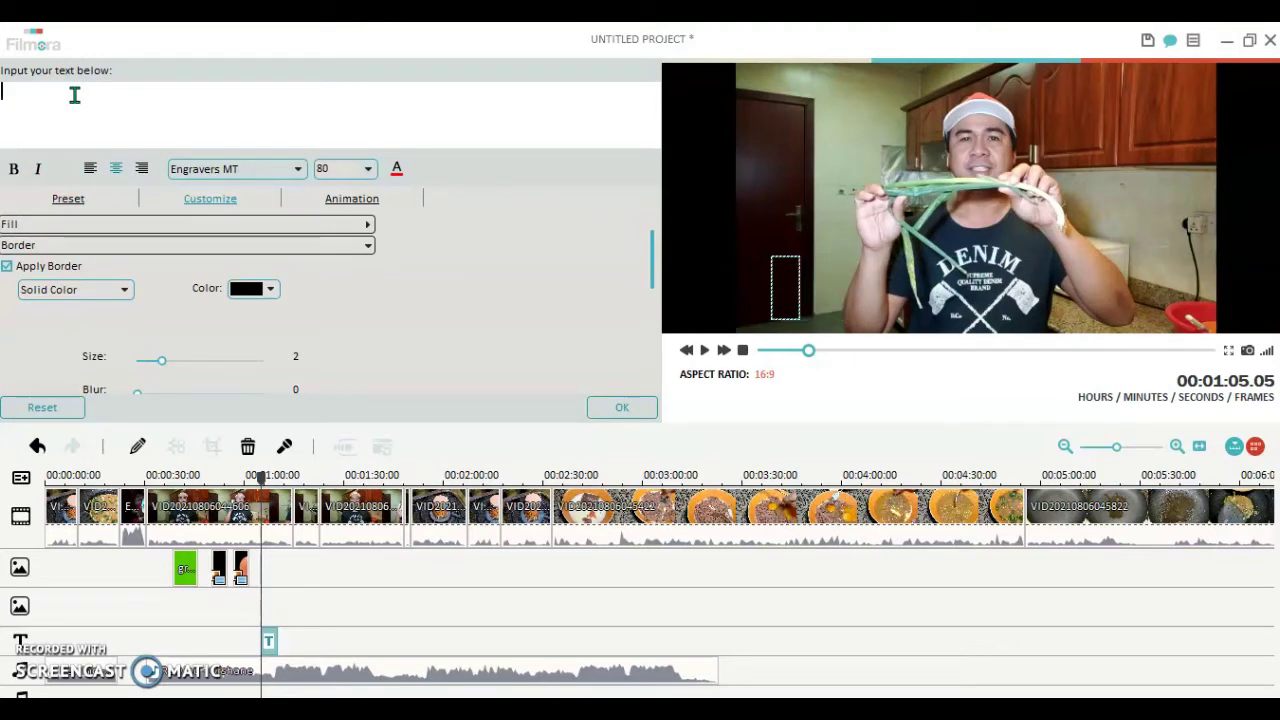
{"action": "type", "text": "Union"}
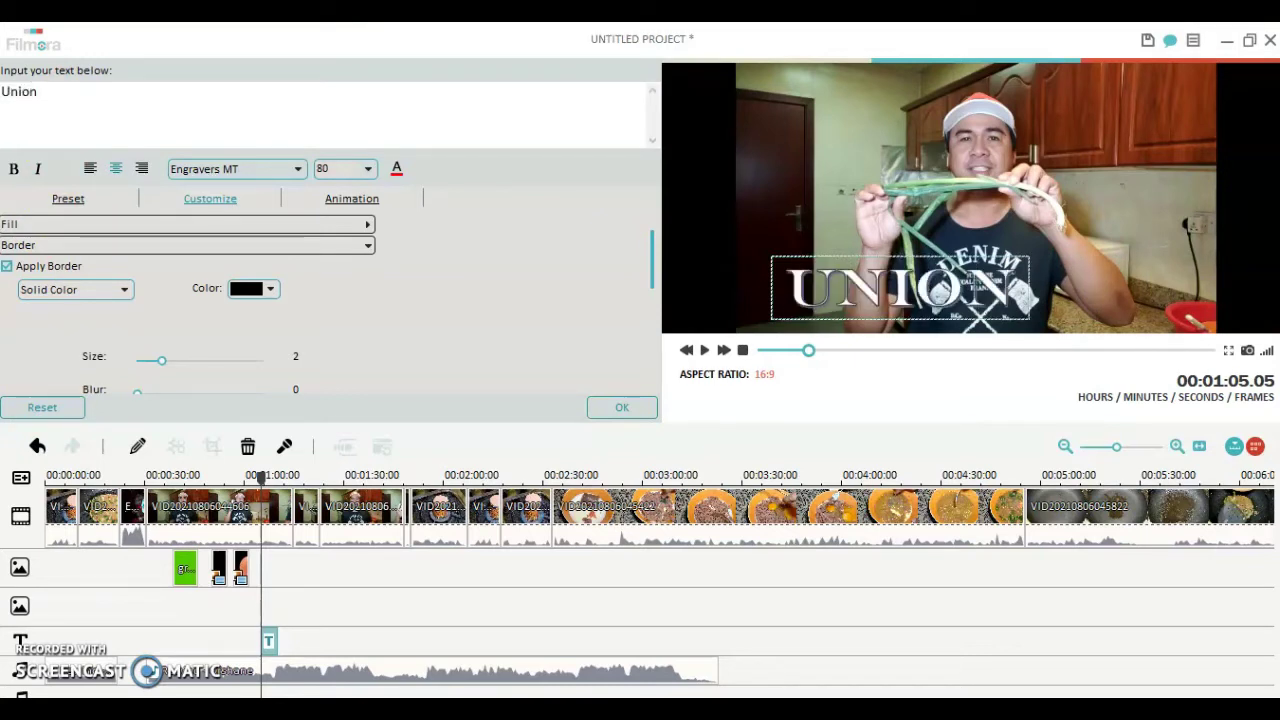
{"action": "type", "text": "/Sibuyas"}
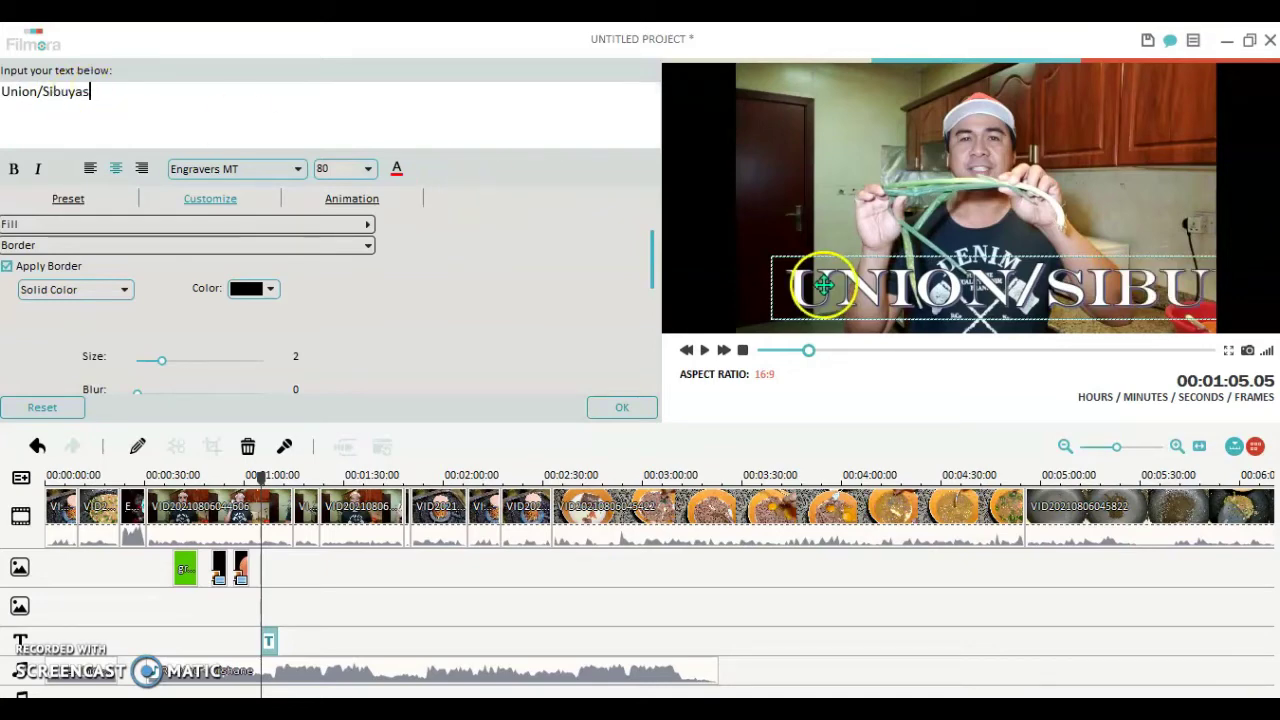
Step: Move the title toward the frame's left edge and reduce its font size to 68
{"action": "left_click_drag", "start_coordinate": [1062, 265], "coordinate": [1022, 252]}
{"action": "left_click", "coordinate": [352, 199]}
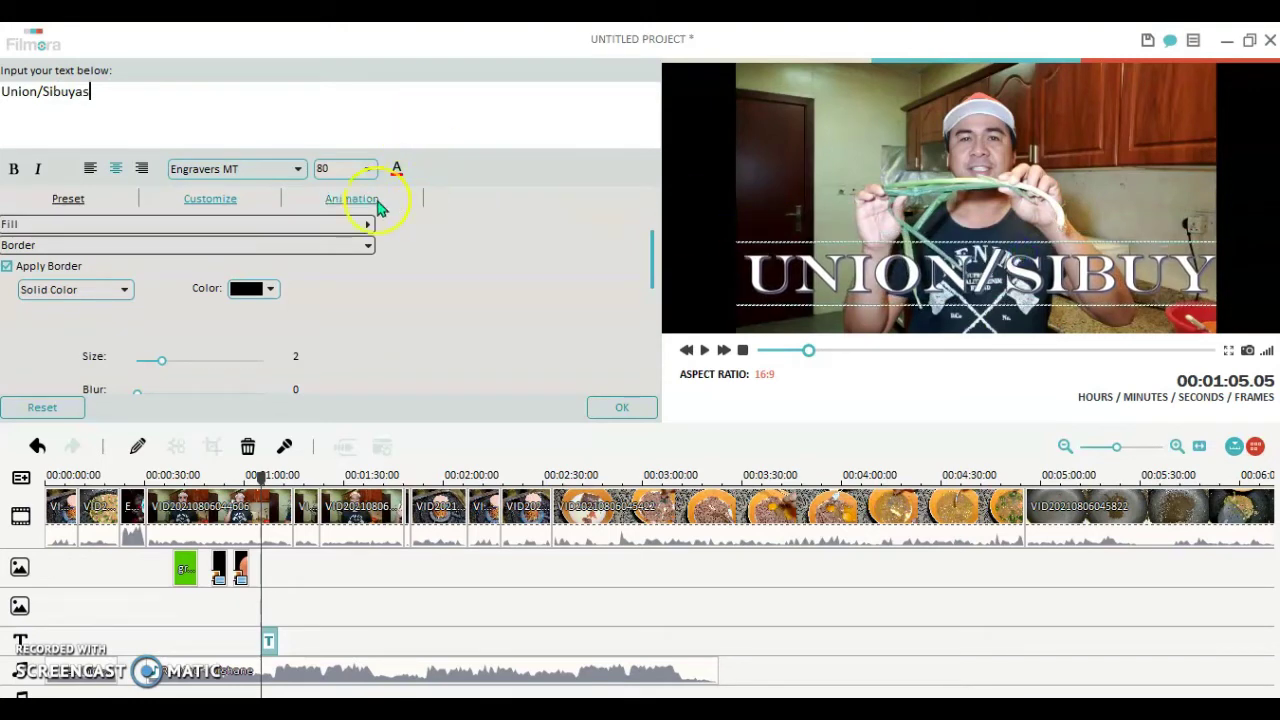
{"action": "left_click", "coordinate": [367, 169]}
{"action": "left_click", "coordinate": [339, 189]}
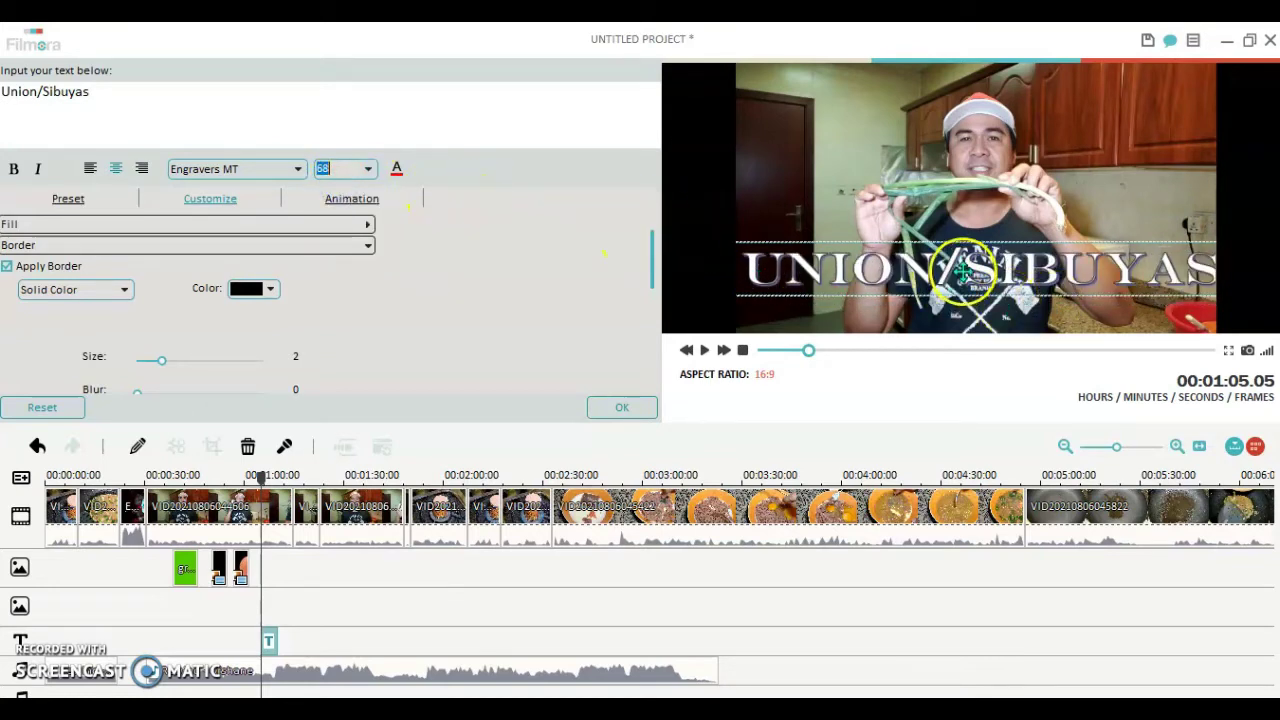
Step: Break the title into two lines before "Sibuyas" and reposition it over the man's shirt with centered alignment
{"action": "left_click", "coordinate": [44, 92]}
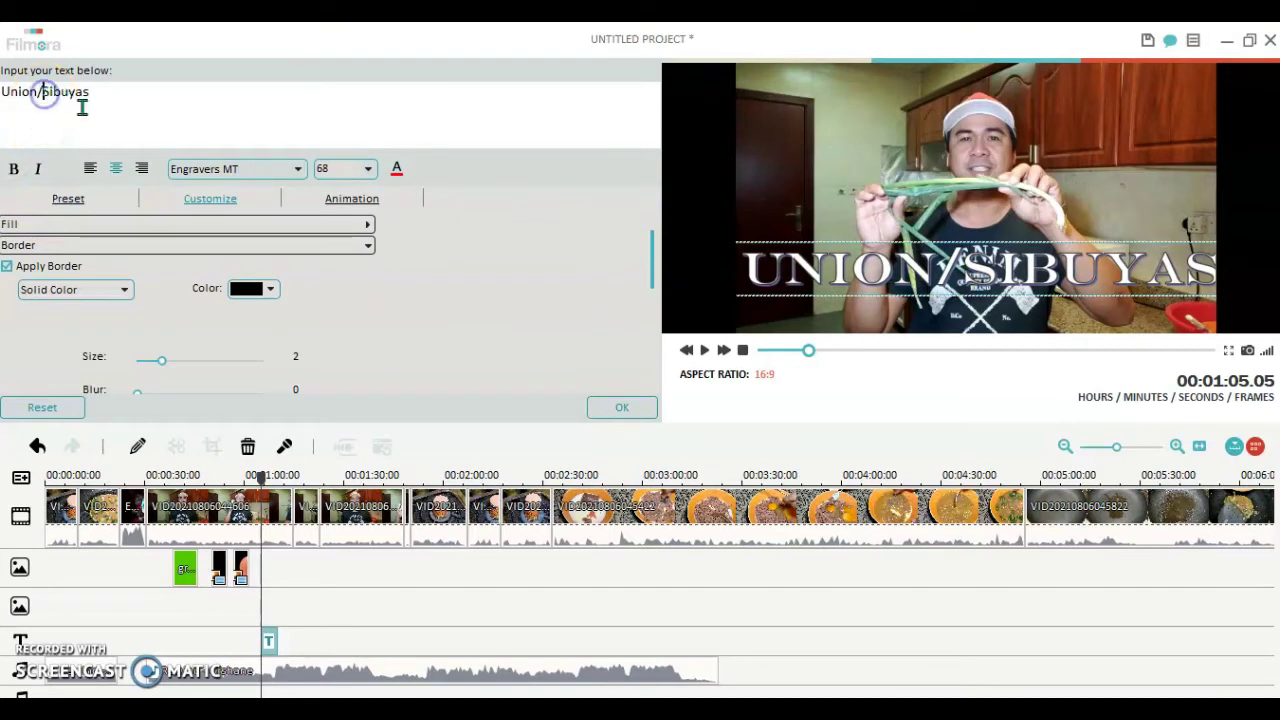
{"action": "key", "text": "Return"}
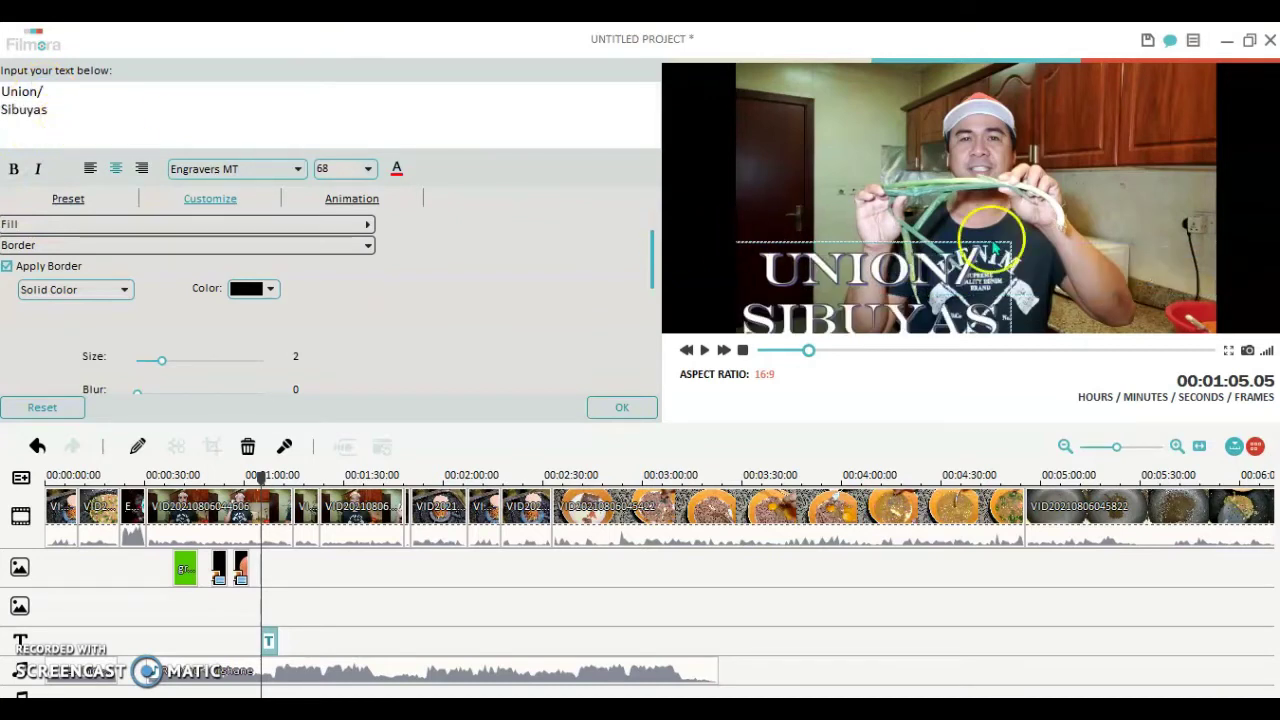
{"action": "left_click_drag", "start_coordinate": [925, 252], "coordinate": [1045, 230]}
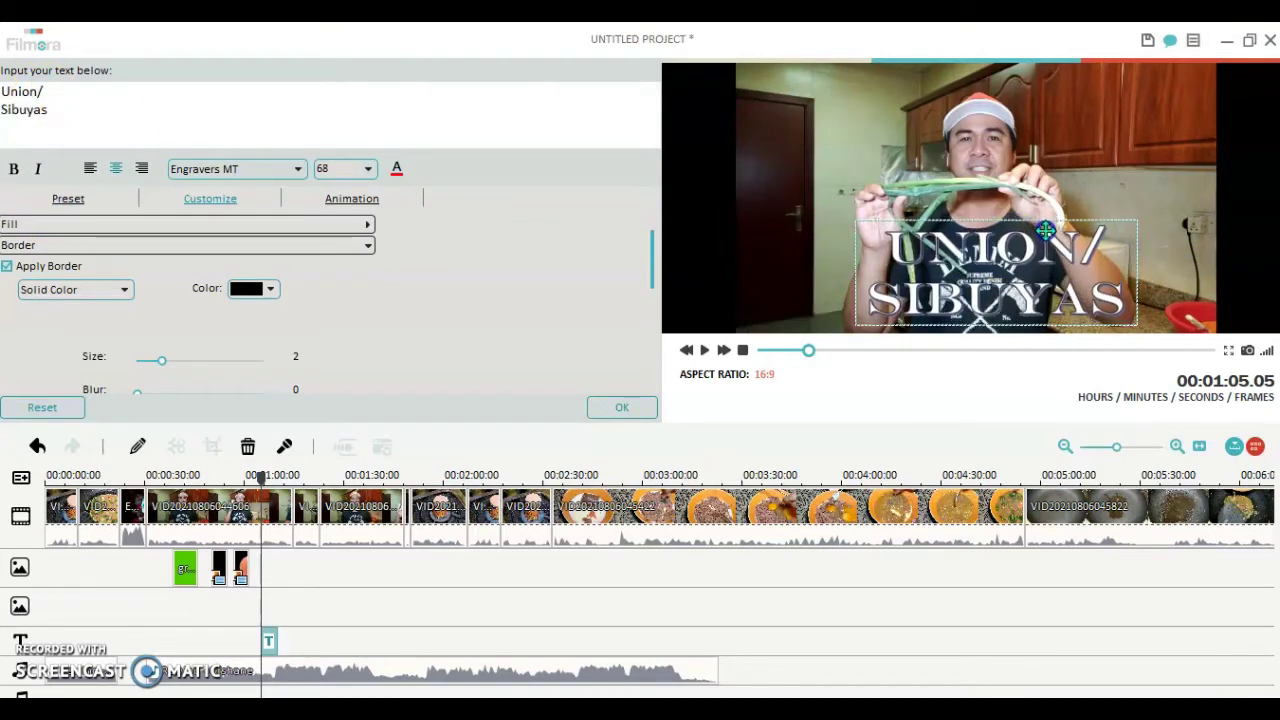
{"action": "left_click", "coordinate": [90, 169]}
{"action": "left_click", "coordinate": [115, 168]}
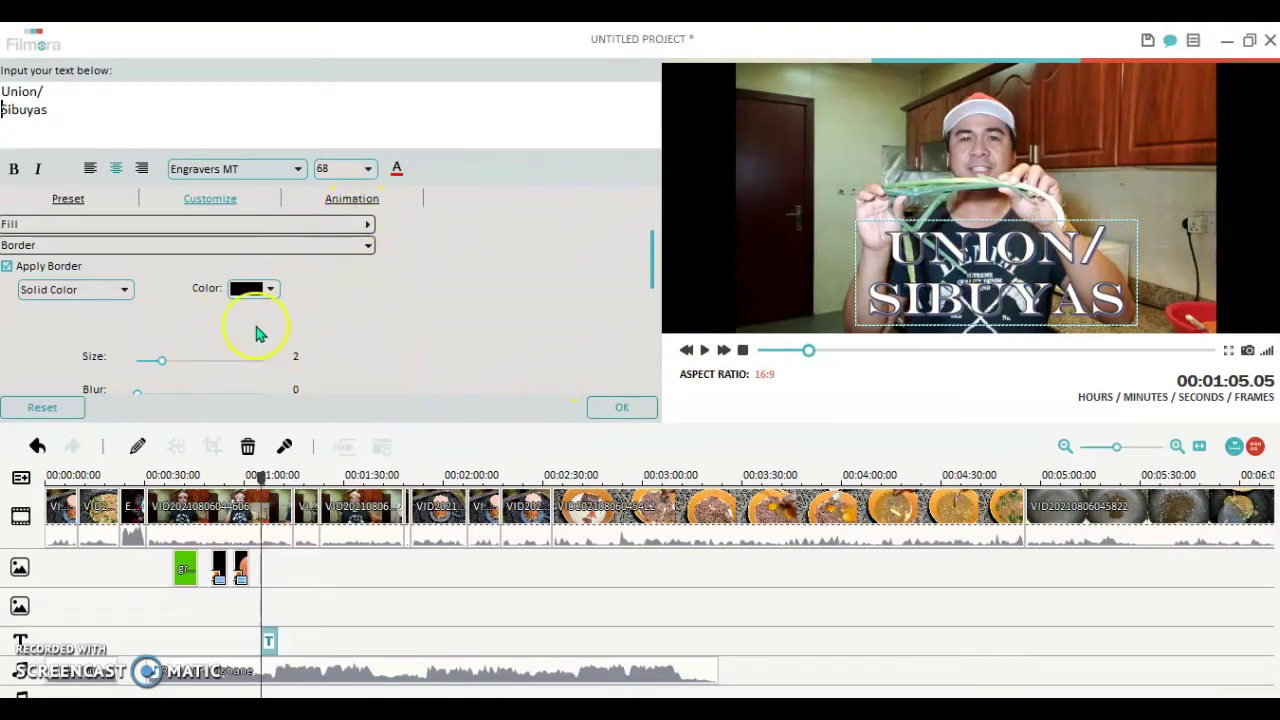
Step: Set the title border's size to 4 and its opacity to 178
{"action": "scroll", "coordinate": [472, 287], "scroll_direction": "down", "scroll_amount": 1}
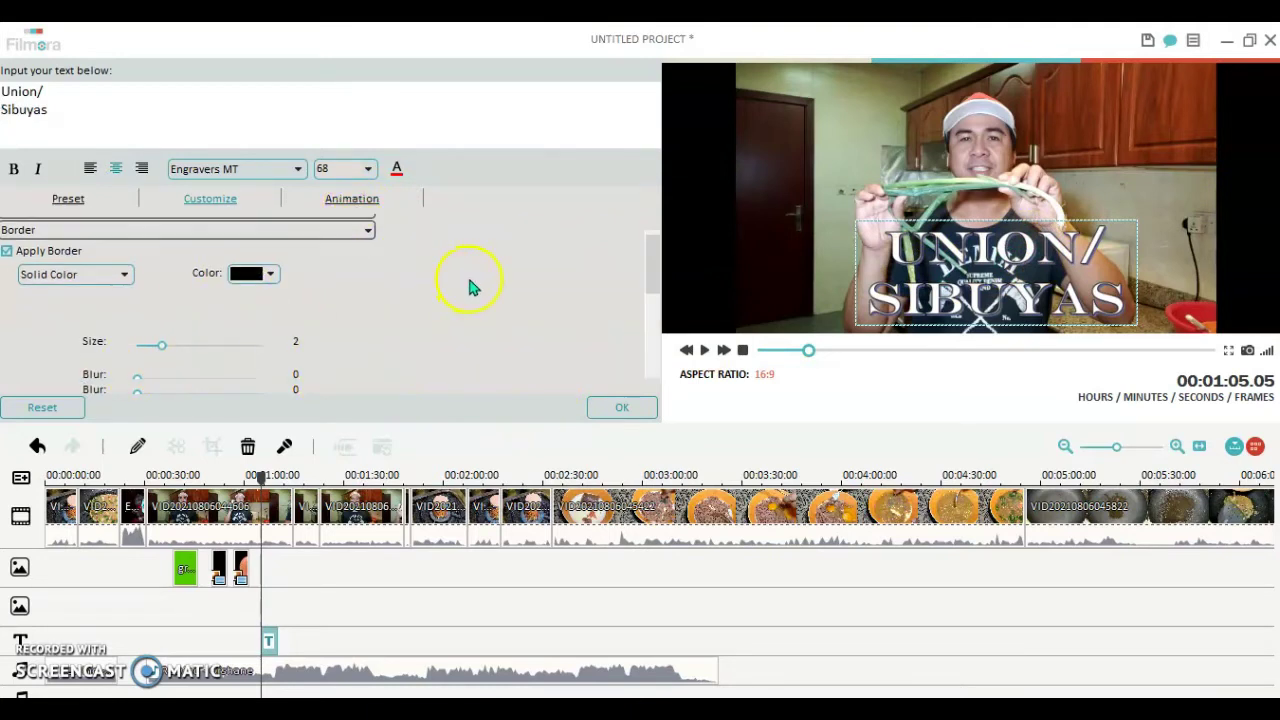
{"action": "mouse_move", "coordinate": [162, 347]}
{"action": "left_mouse_down"}
{"action": "mouse_move", "coordinate": [223, 357]}
{"action": "mouse_move", "coordinate": [180, 360]}
{"action": "left_mouse_up"}
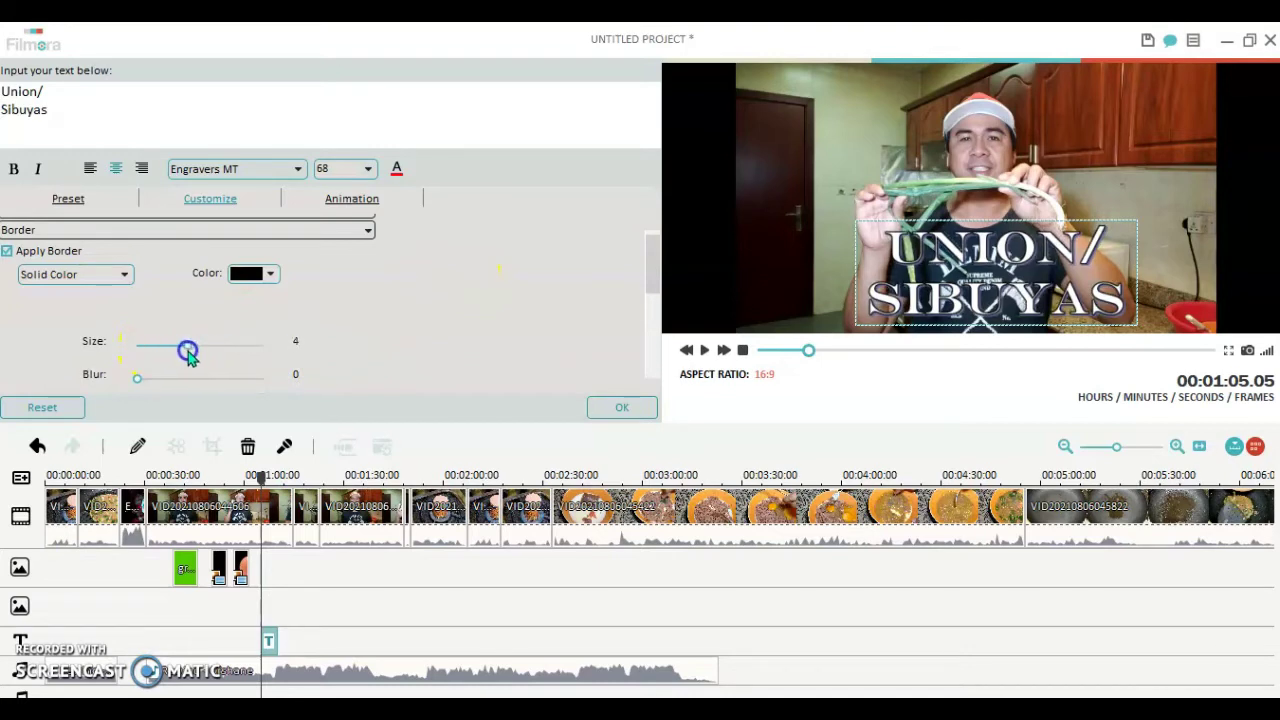
{"action": "scroll", "coordinate": [443, 322], "scroll_direction": "down", "scroll_amount": 2}
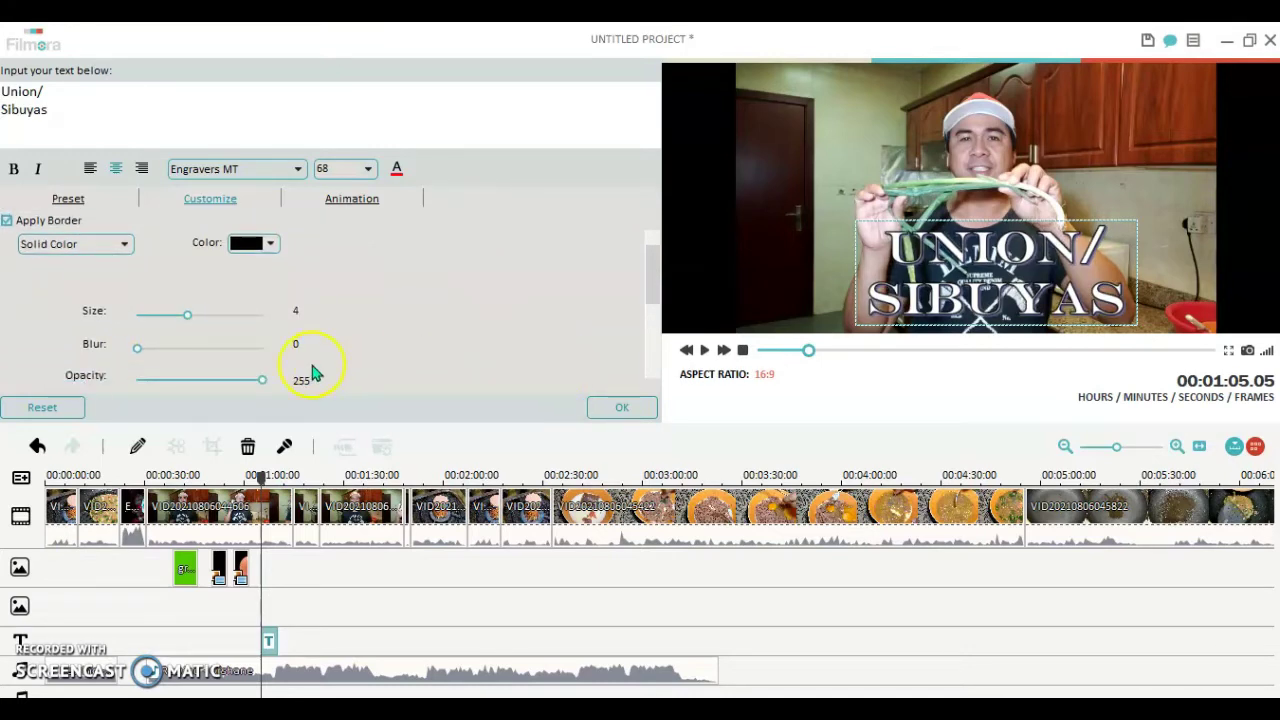
{"action": "left_click_drag", "start_coordinate": [256, 382], "coordinate": [226, 375]}
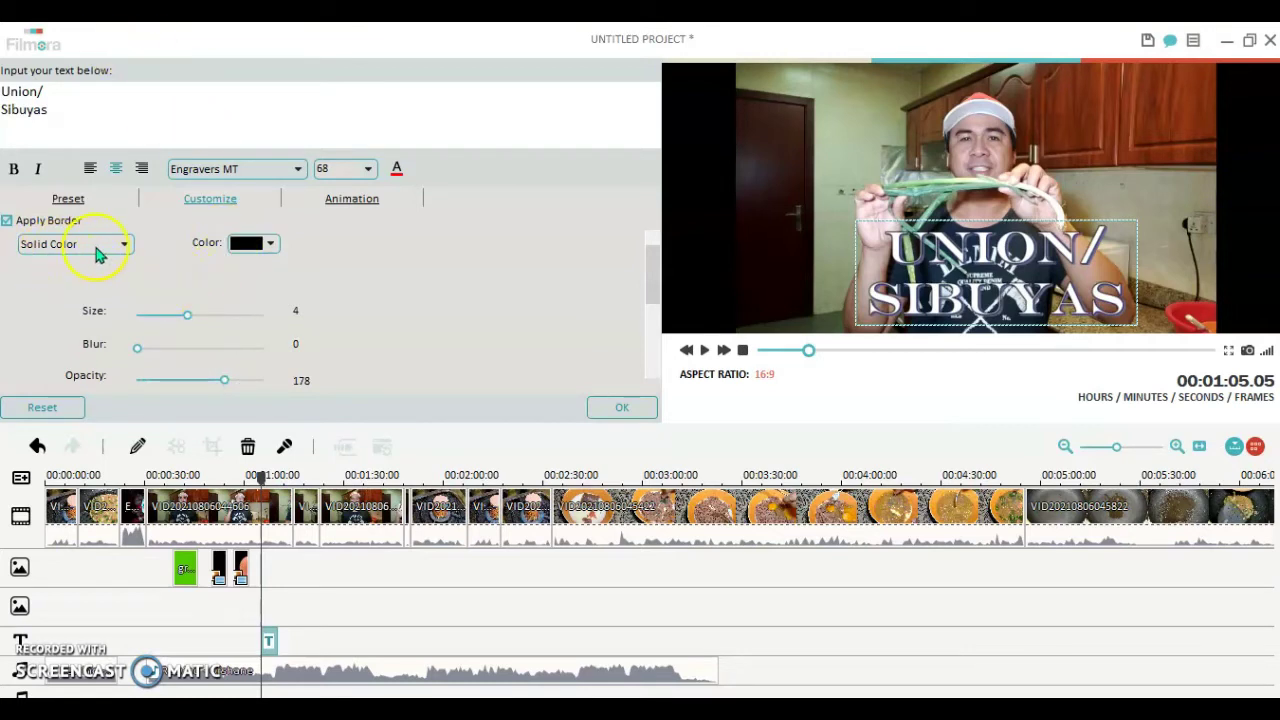
{"action": "scroll", "coordinate": [381, 259], "scroll_direction": "up", "scroll_amount": 1}
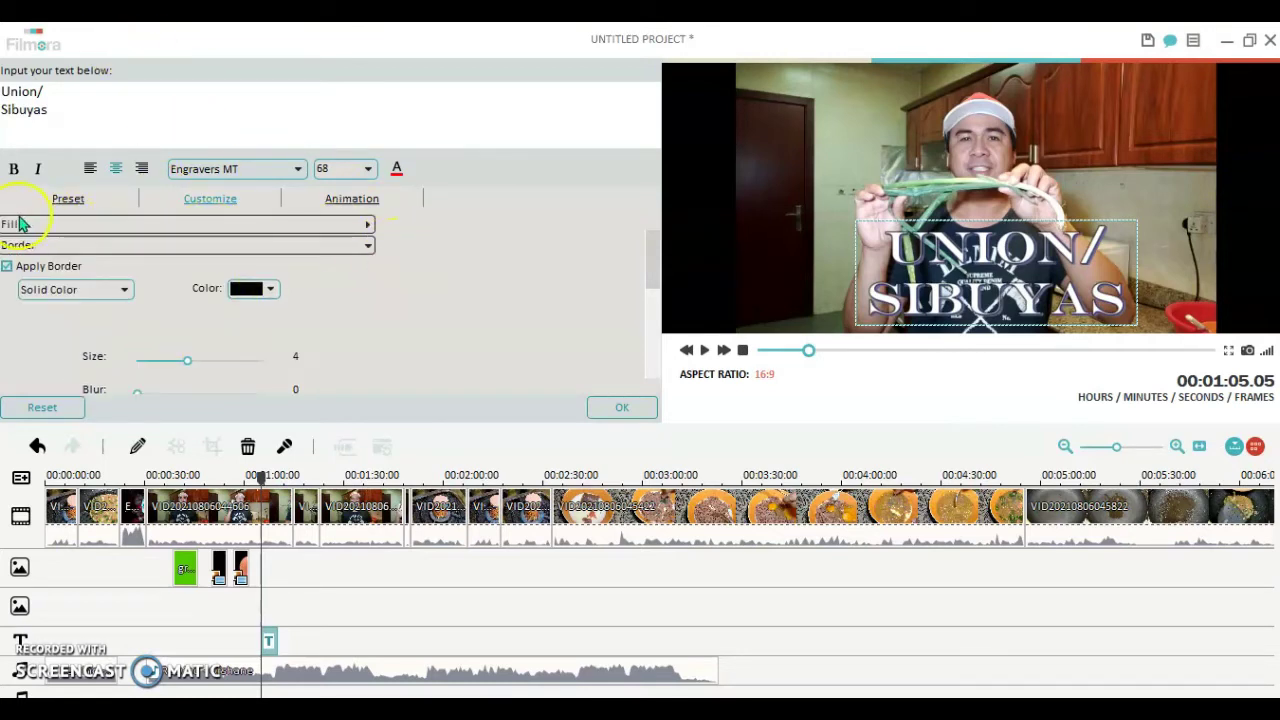
Step: Try yellow as the title's fill color and settle on bright green
{"action": "left_click", "coordinate": [69, 227]}
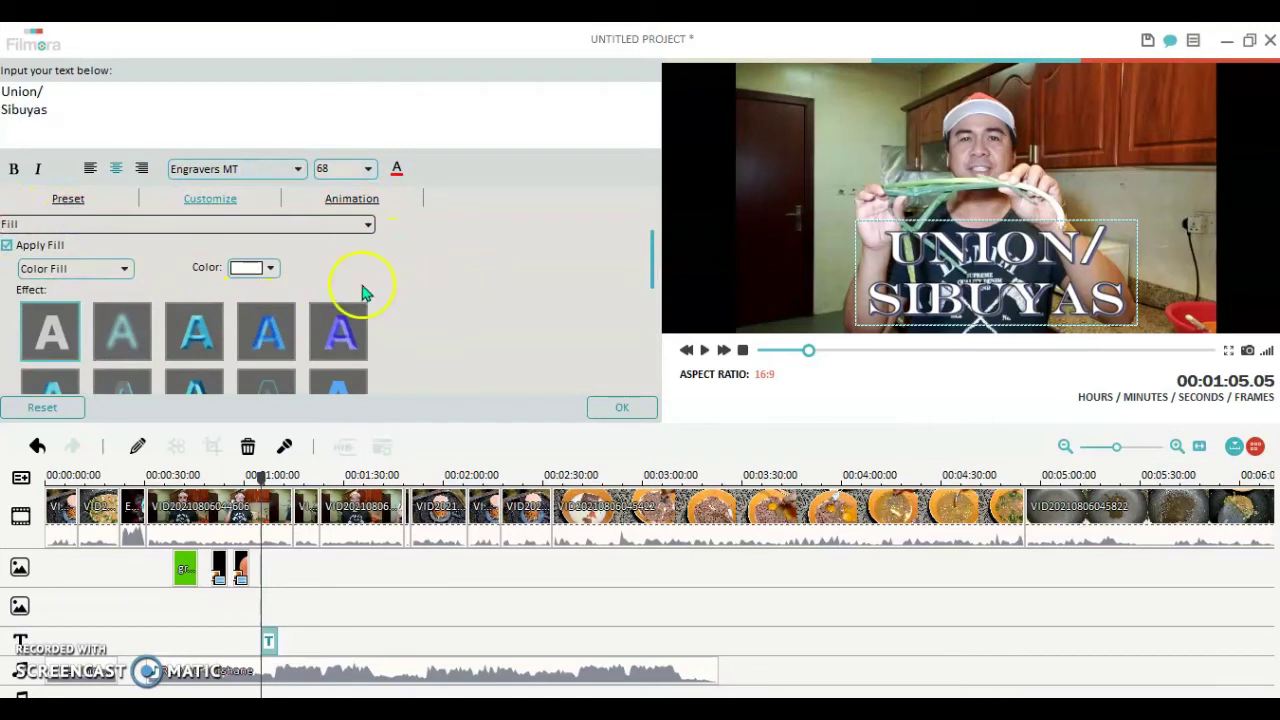
{"action": "left_click", "coordinate": [270, 270]}
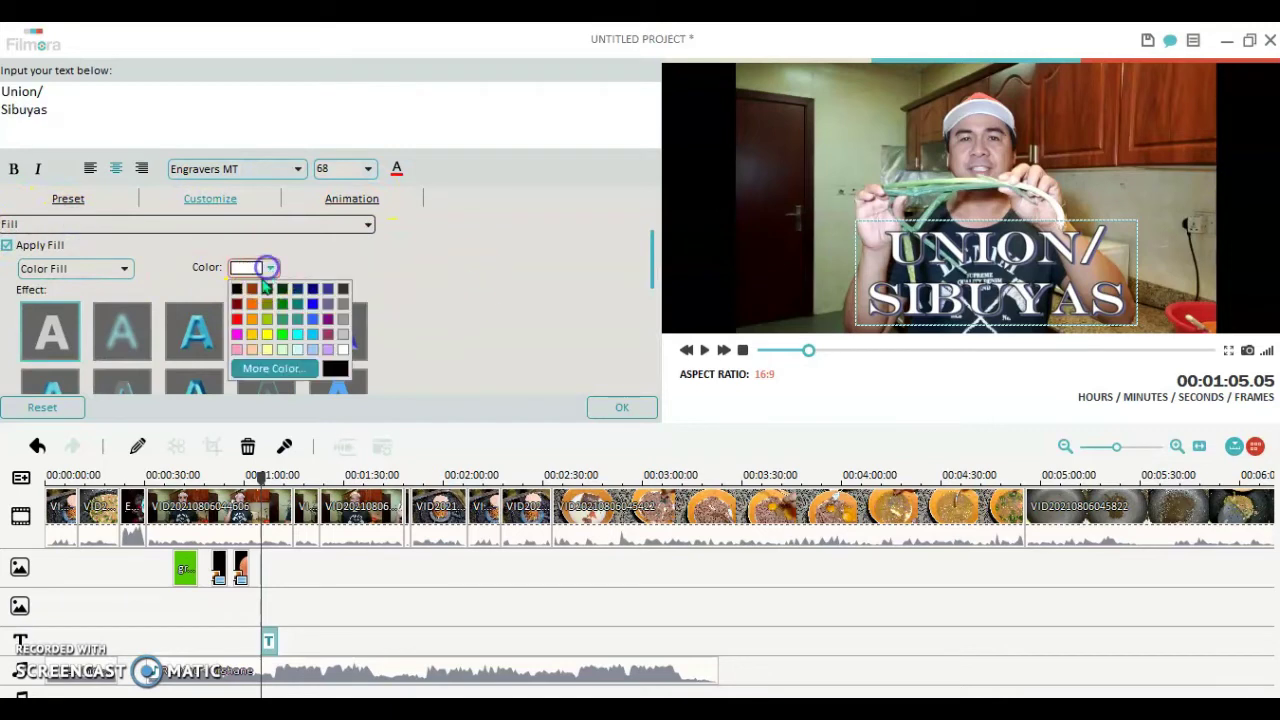
{"action": "left_click", "coordinate": [267, 336]}
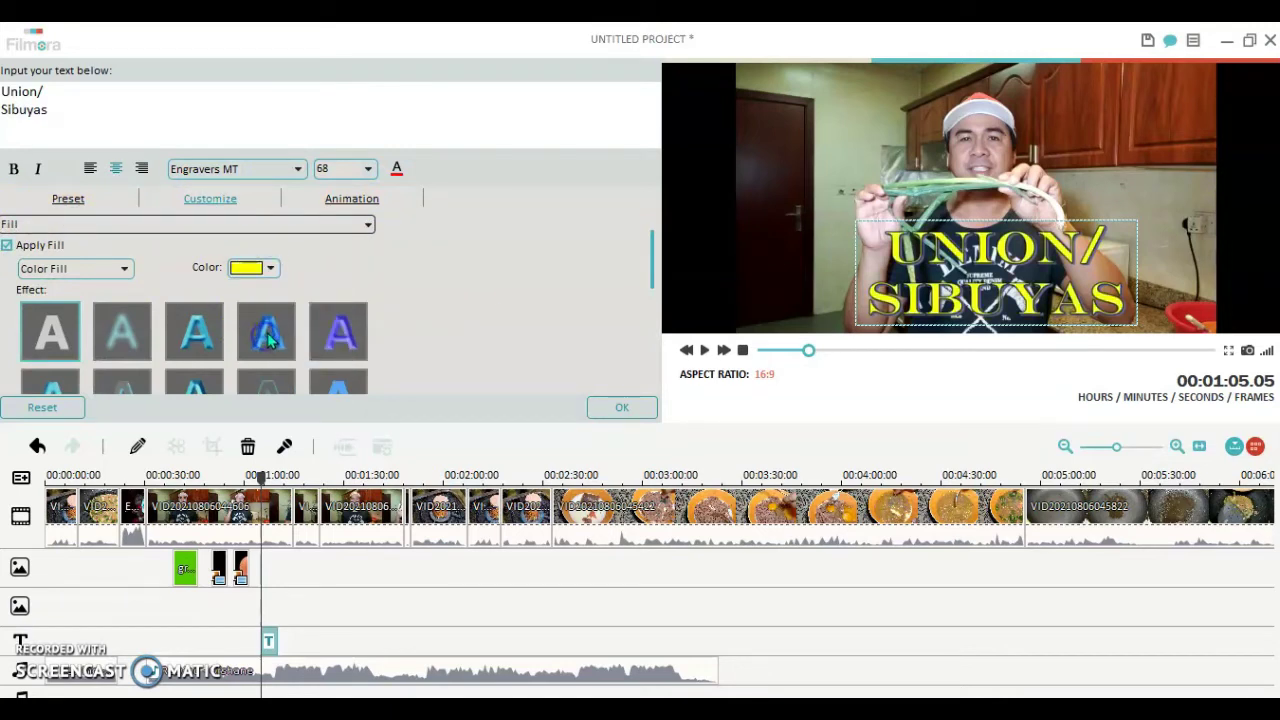
{"action": "left_click", "coordinate": [274, 274]}
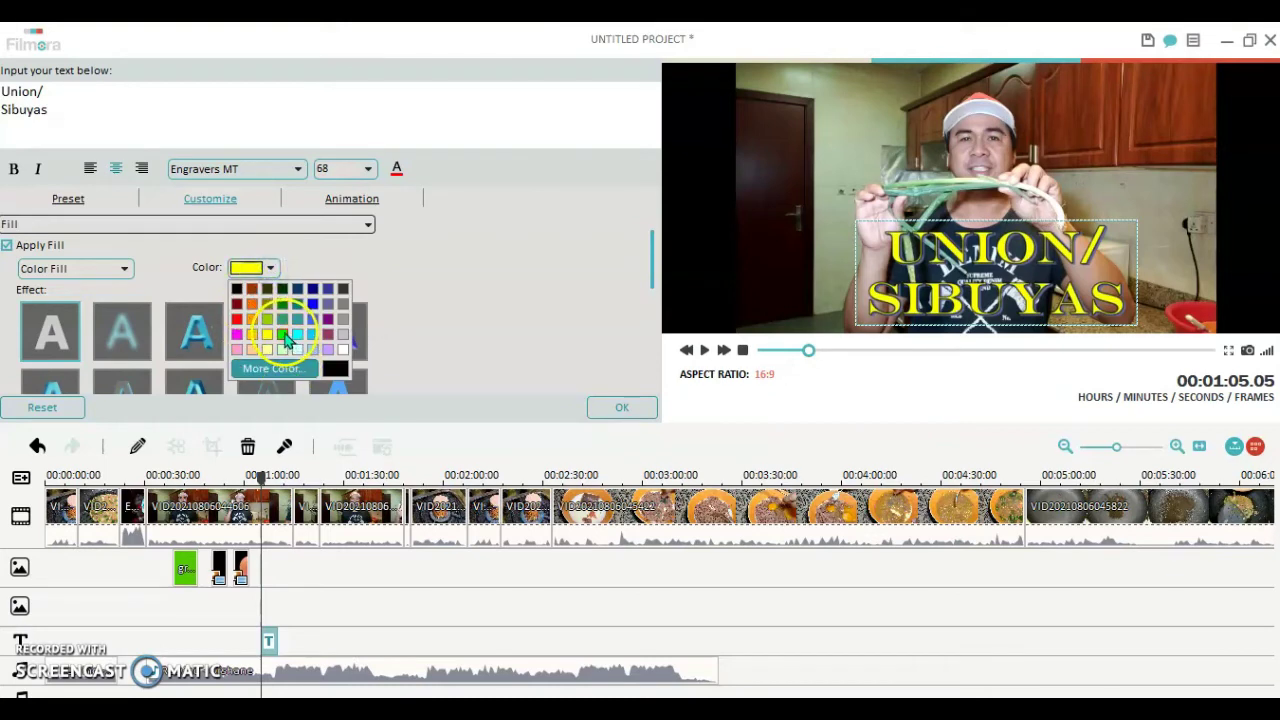
{"action": "left_click", "coordinate": [286, 337]}
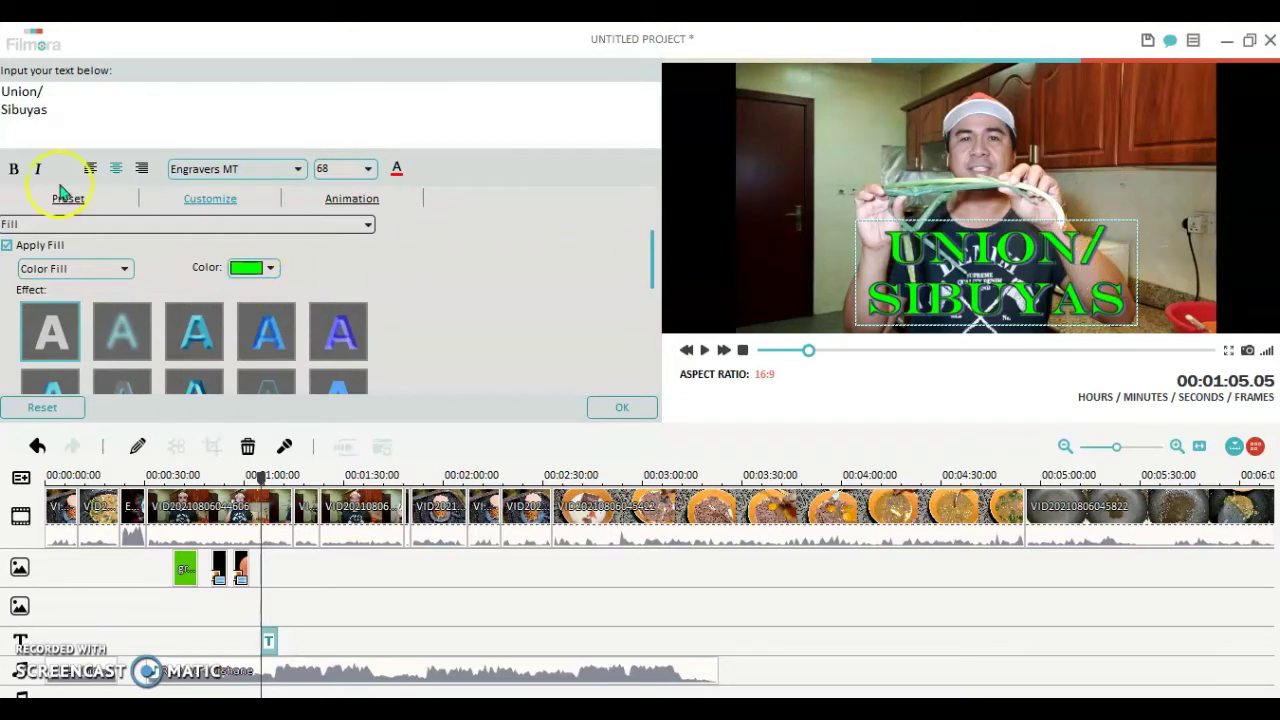
Step: Delete "Union/" from the title, leaving only "Sibuyas", and move the title slightly upward
{"action": "key", "text": "BackSpace"}
{"action": "key", "text": "BackSpace"}
{"action": "key", "text": "BackSpace"}
{"action": "key", "text": "BackSpace"}
{"action": "key", "text": "BackSpace"}
{"action": "key", "text": "BackSpace"}
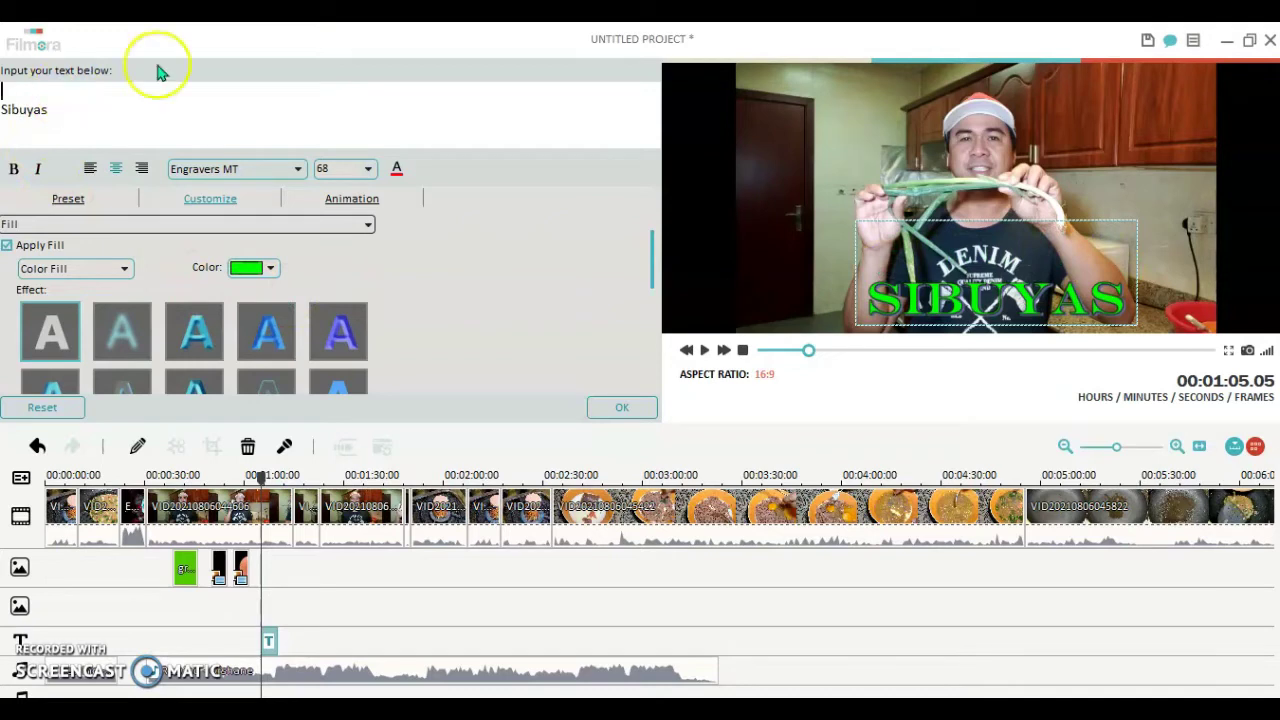
{"action": "left_click_drag", "start_coordinate": [978, 250], "coordinate": [977, 237]}
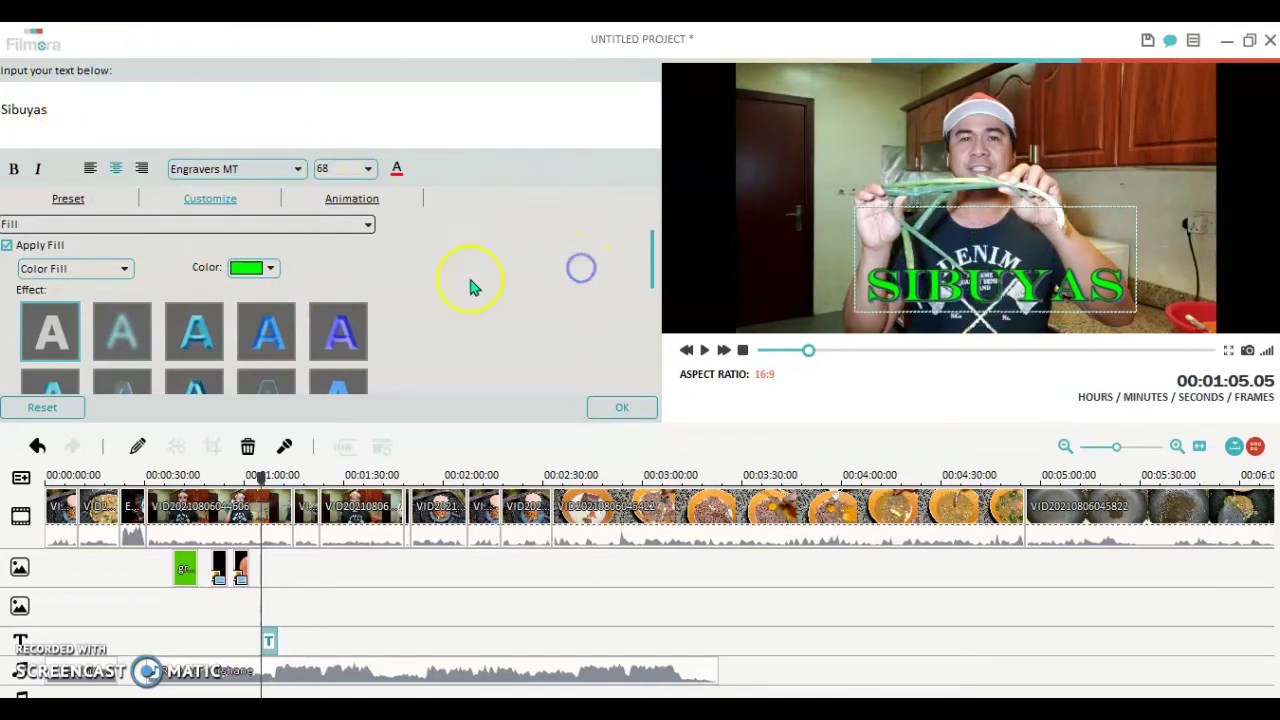
Step: Apply the Fly in and Fly animation to the Sibuyas title and finish editing it
{"action": "left_click", "coordinate": [350, 200]}
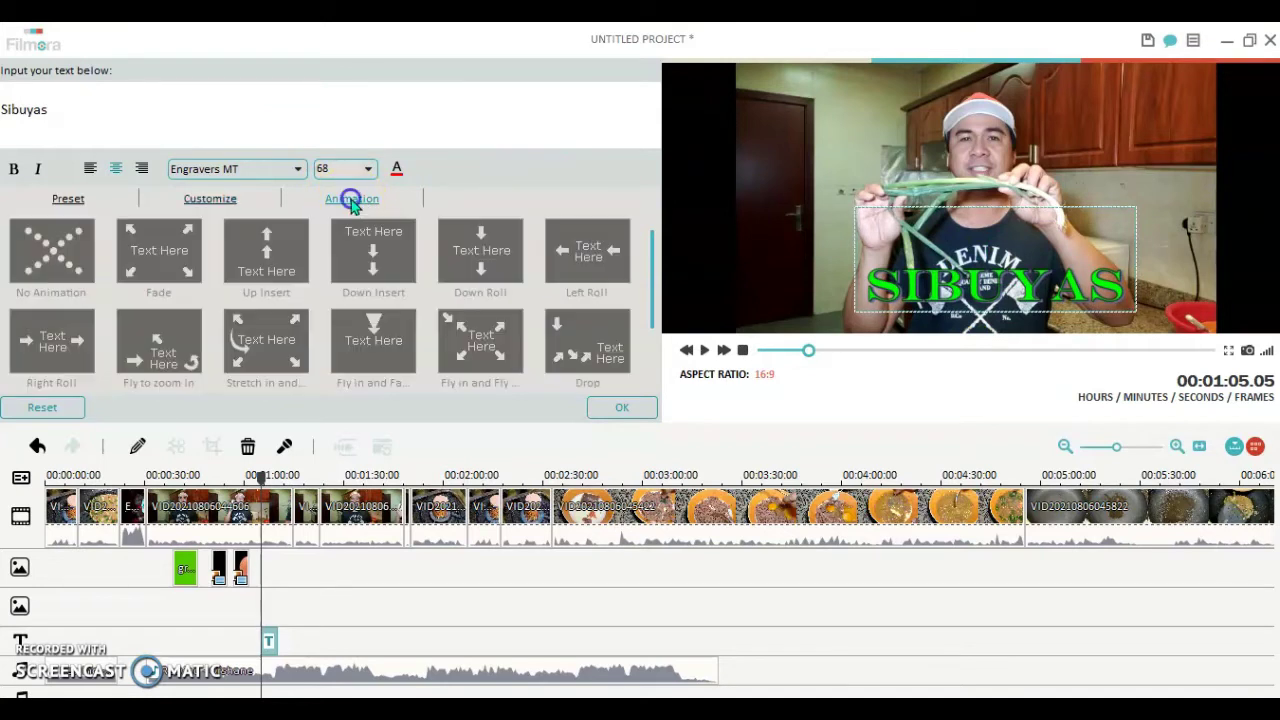
{"action": "double_click", "coordinate": [490, 350]}
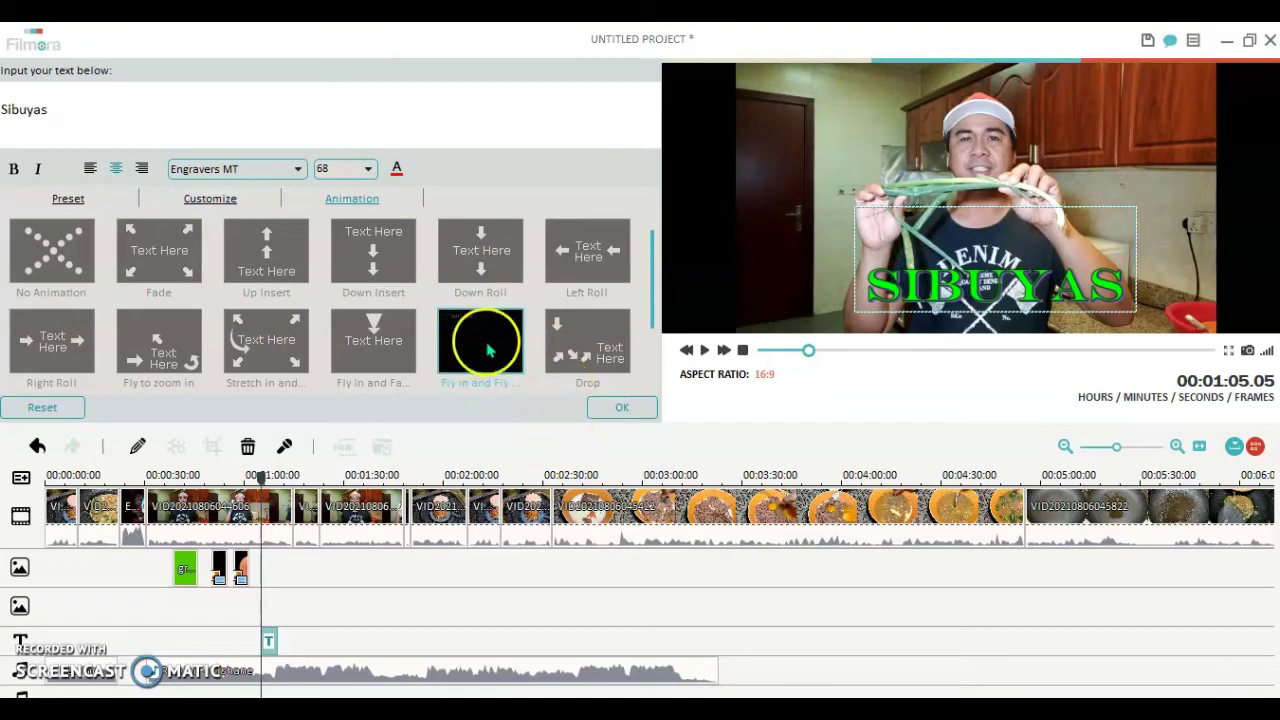
{"action": "left_click", "coordinate": [622, 412]}
Step: Play the video from the Sibuyas title to 00:01:14.03 to preview its animation
{"action": "left_click", "coordinate": [704, 352]}
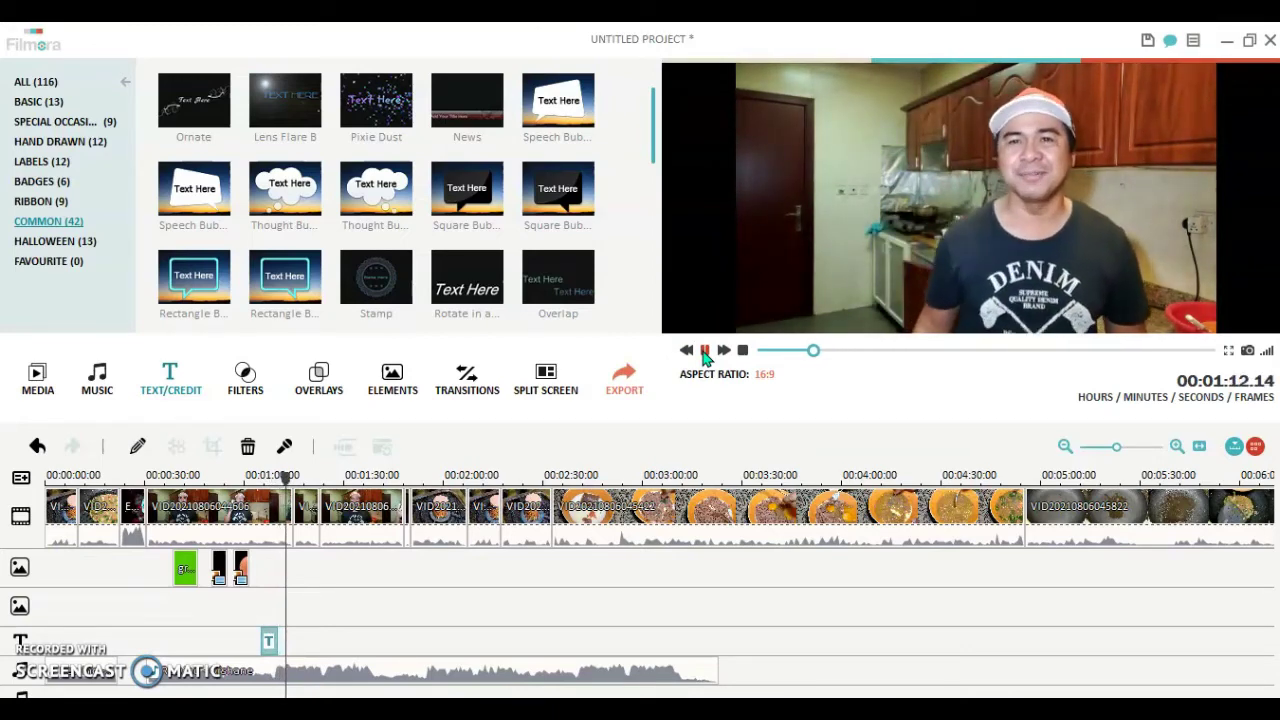
{"action": "left_click", "coordinate": [705, 350]}
{"action": "left_click", "coordinate": [272, 447]}
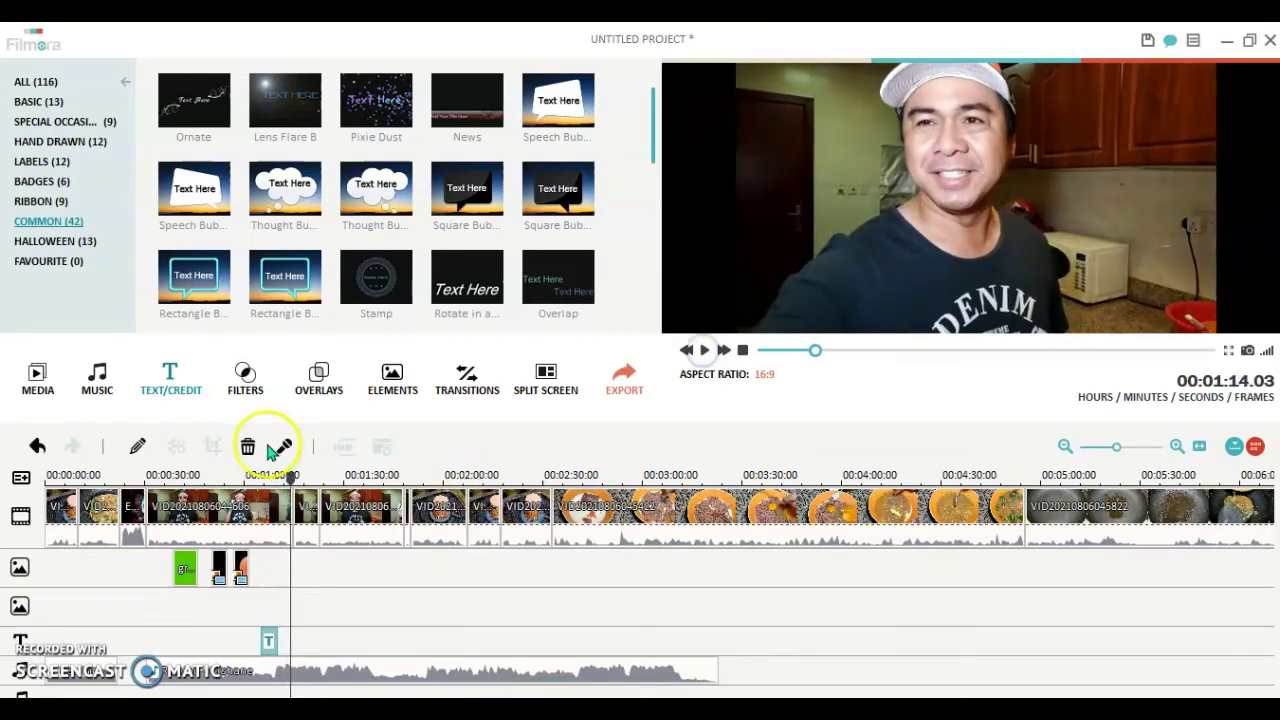
Step: Split the ingredients clip at 00:01:13.14 and delete the leftover part after the cut
{"action": "left_click", "coordinate": [286, 480]}
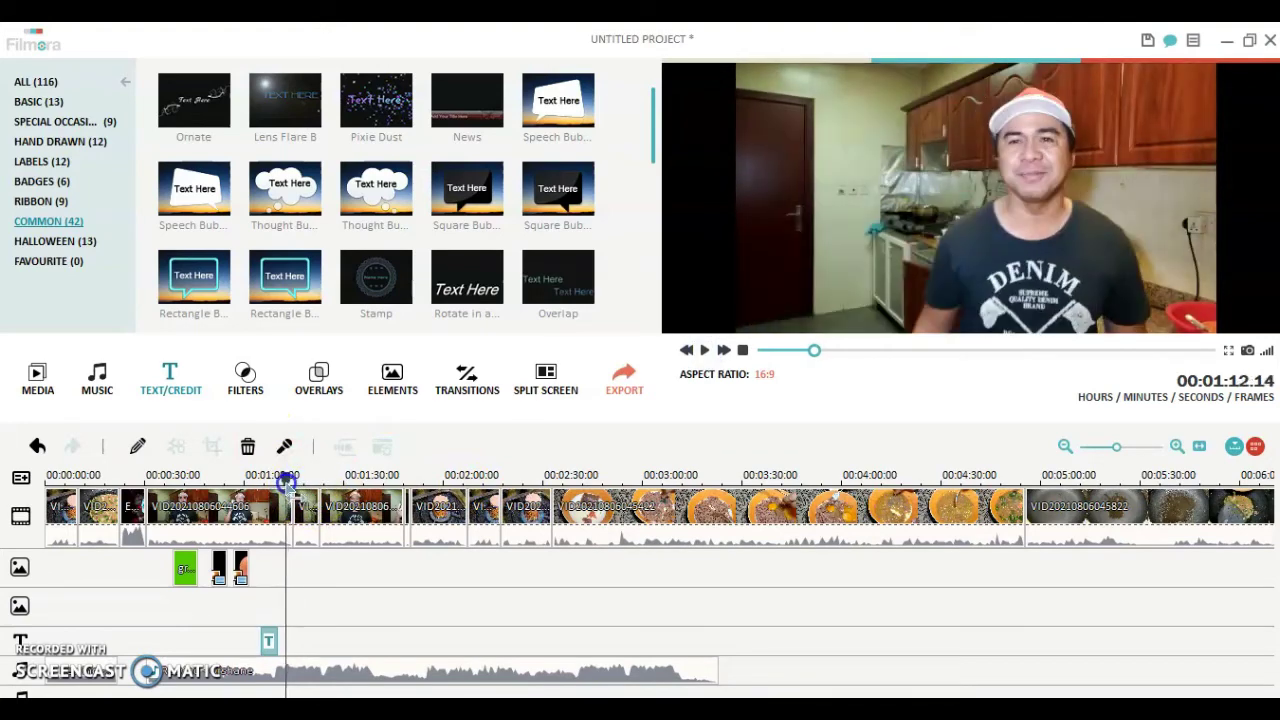
{"action": "left_click", "coordinate": [703, 351]}
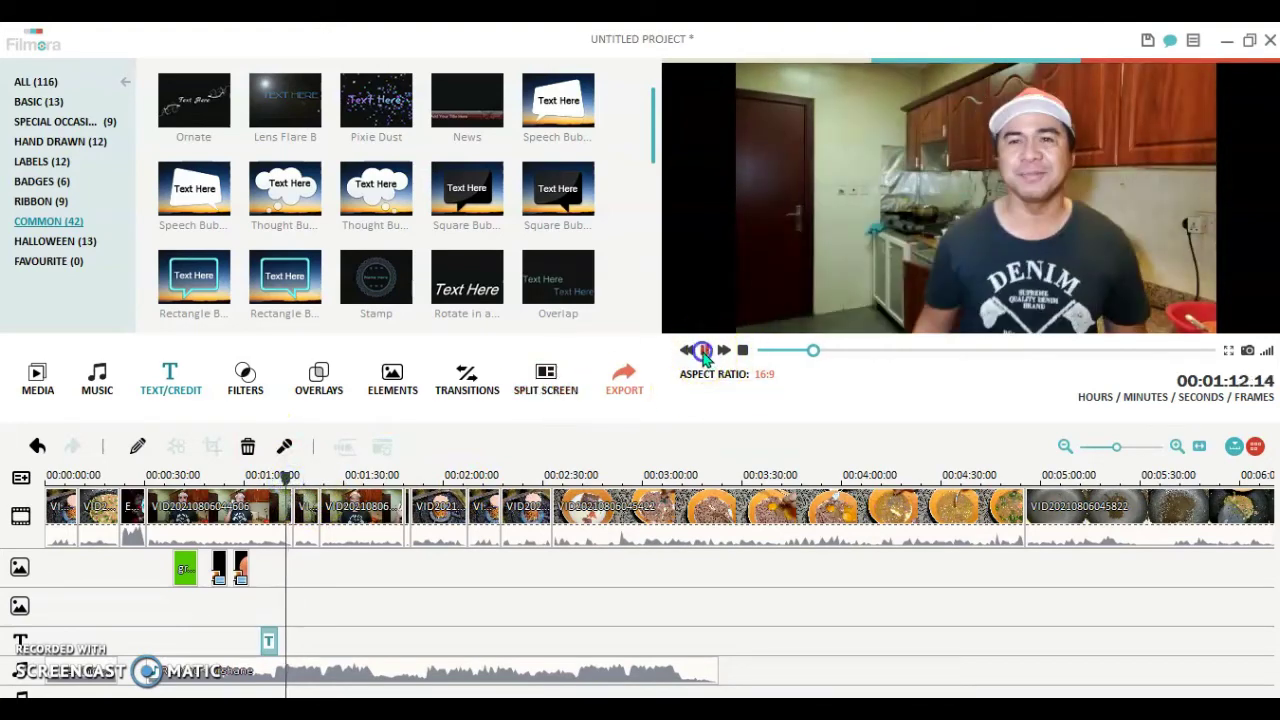
{"action": "left_click", "coordinate": [704, 351]}
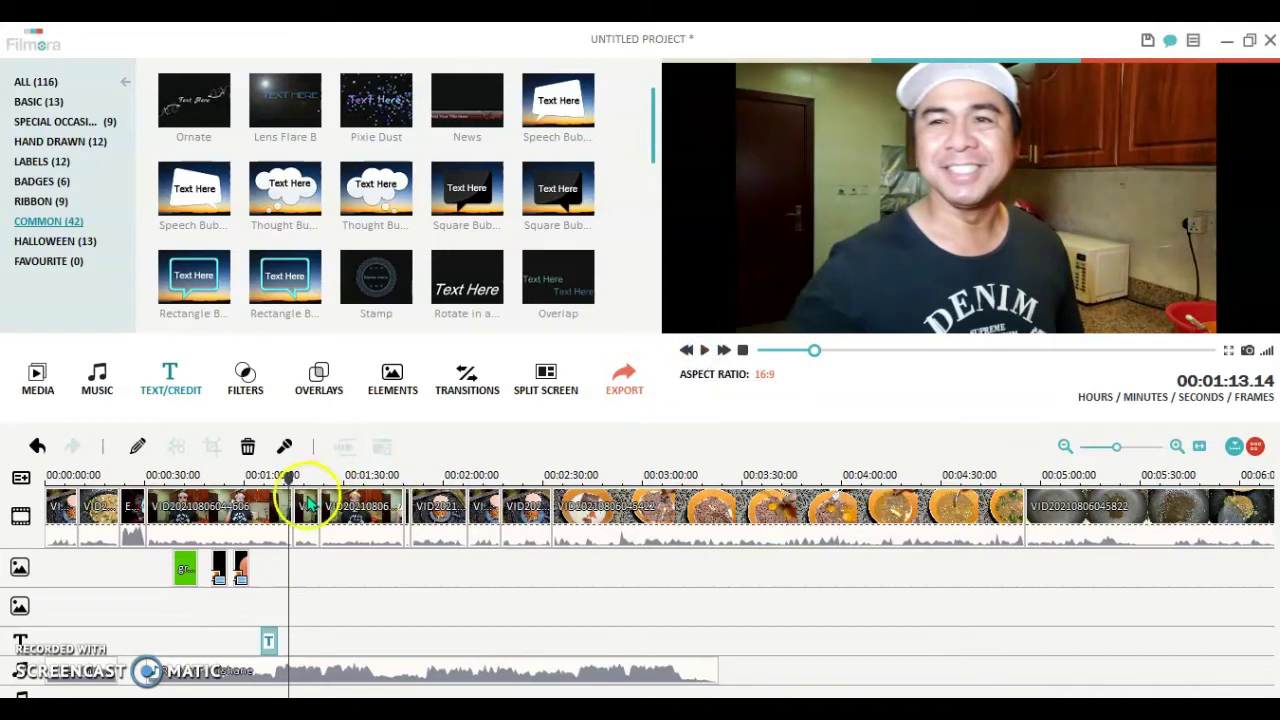
{"action": "left_click", "coordinate": [274, 514]}
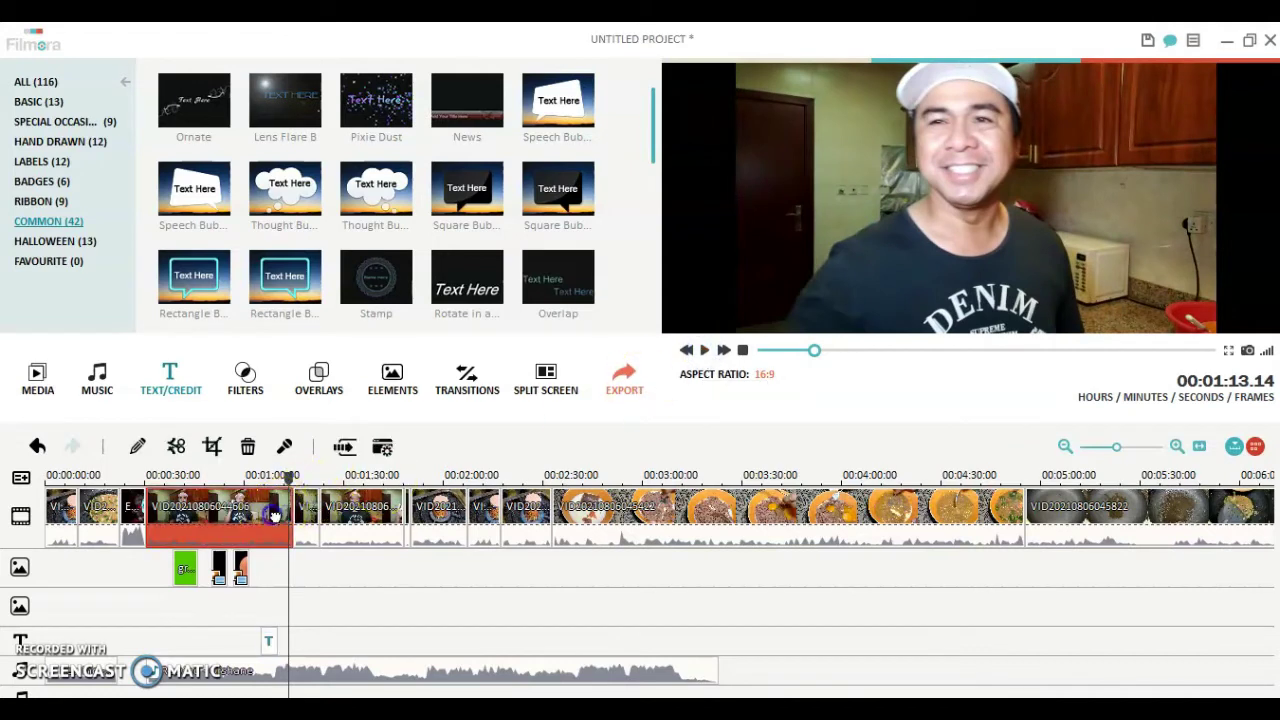
{"action": "left_click", "coordinate": [176, 446]}
{"action": "left_click", "coordinate": [247, 446]}
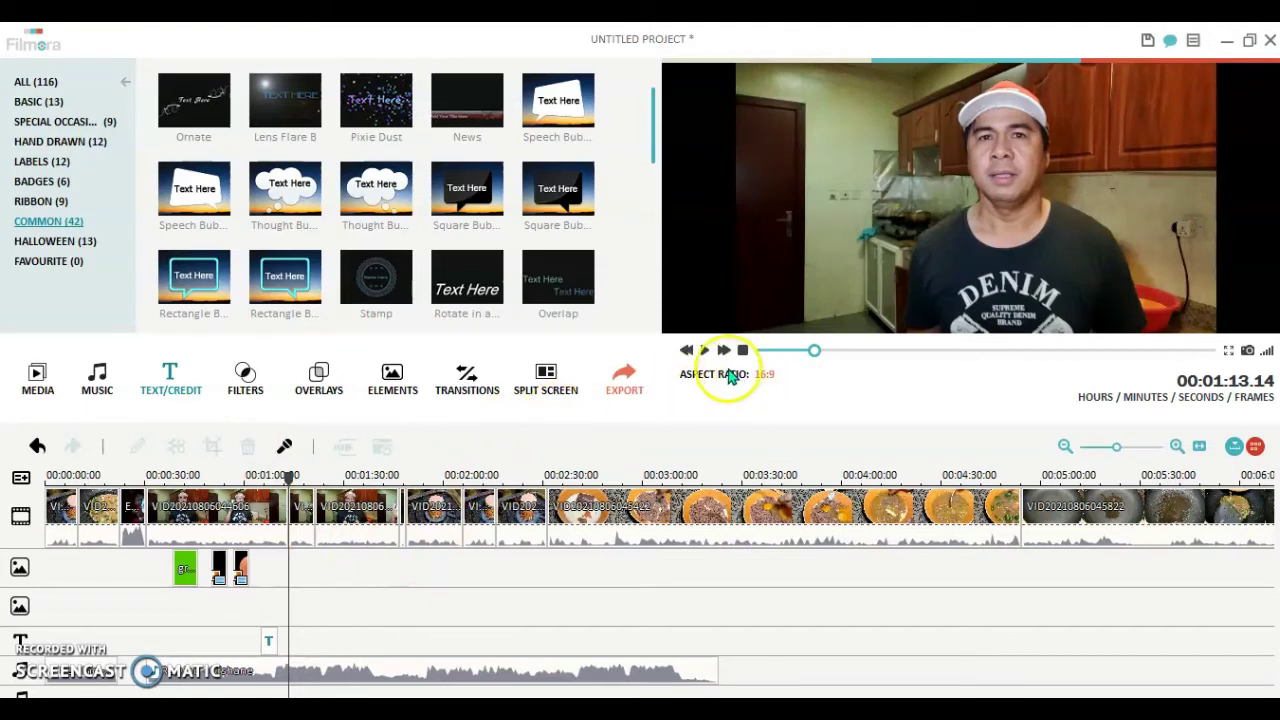
Step: Play the footage after 00:01:13.14 up to 00:01:18.23 and delete the short clip that follows the cut
{"action": "left_click", "coordinate": [705, 352]}
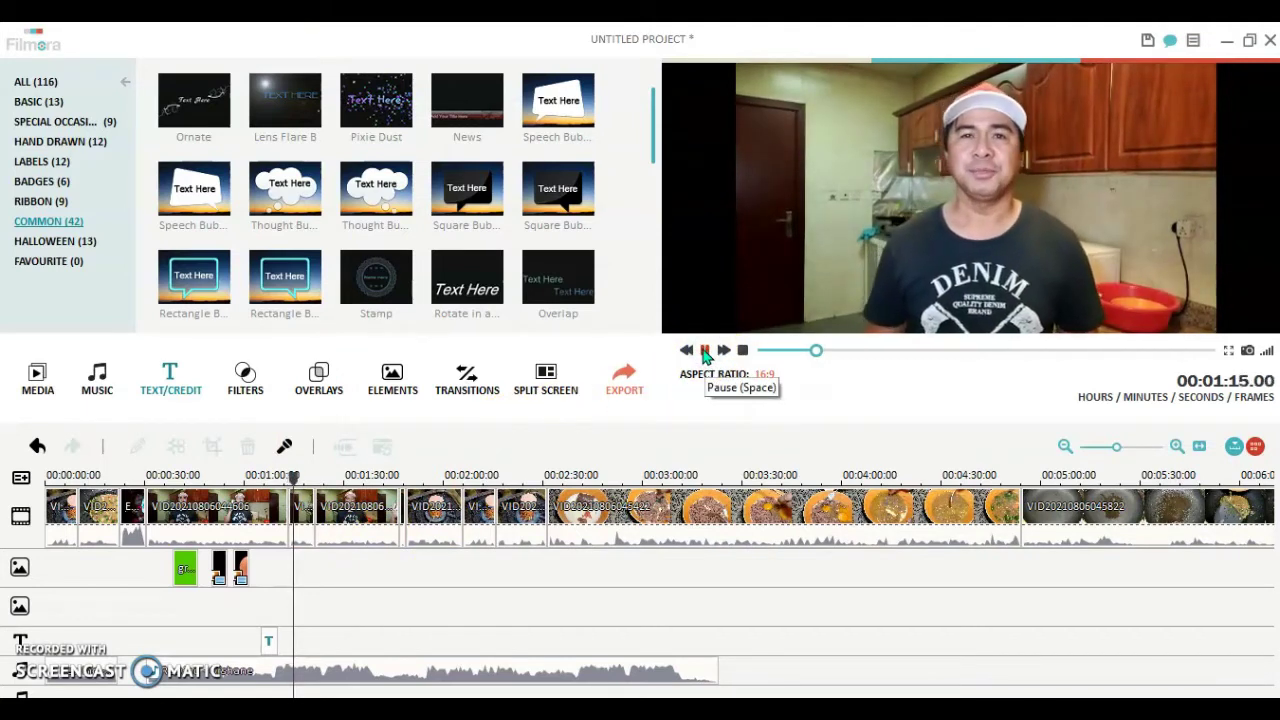
{"action": "left_click", "coordinate": [705, 352]}
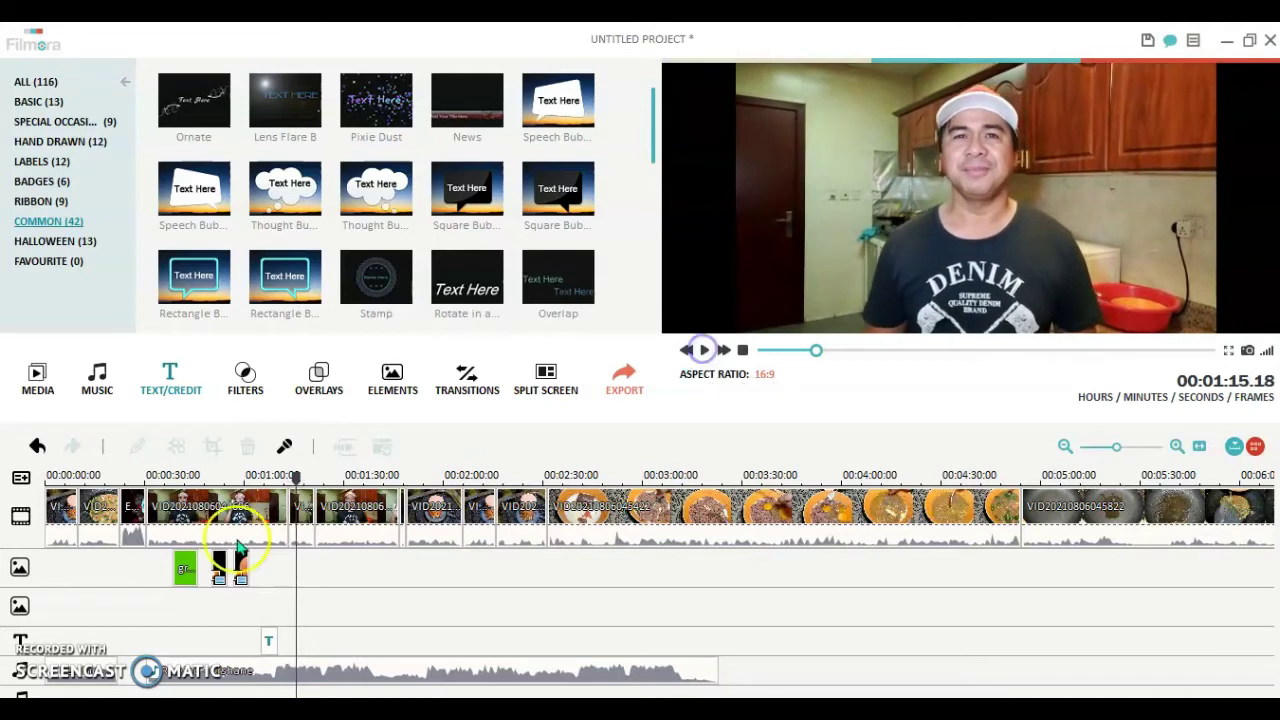
{"action": "left_click", "coordinate": [297, 480]}
{"action": "left_click", "coordinate": [704, 350]}
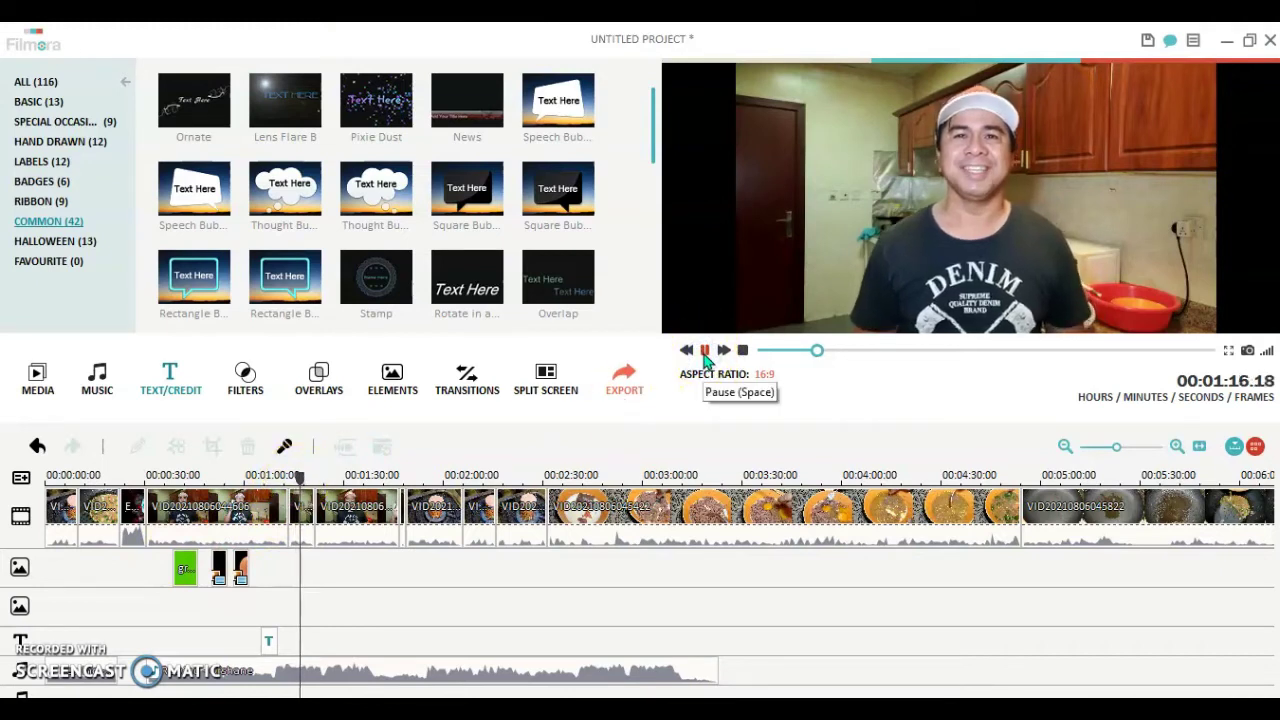
{"action": "left_click", "coordinate": [704, 350]}
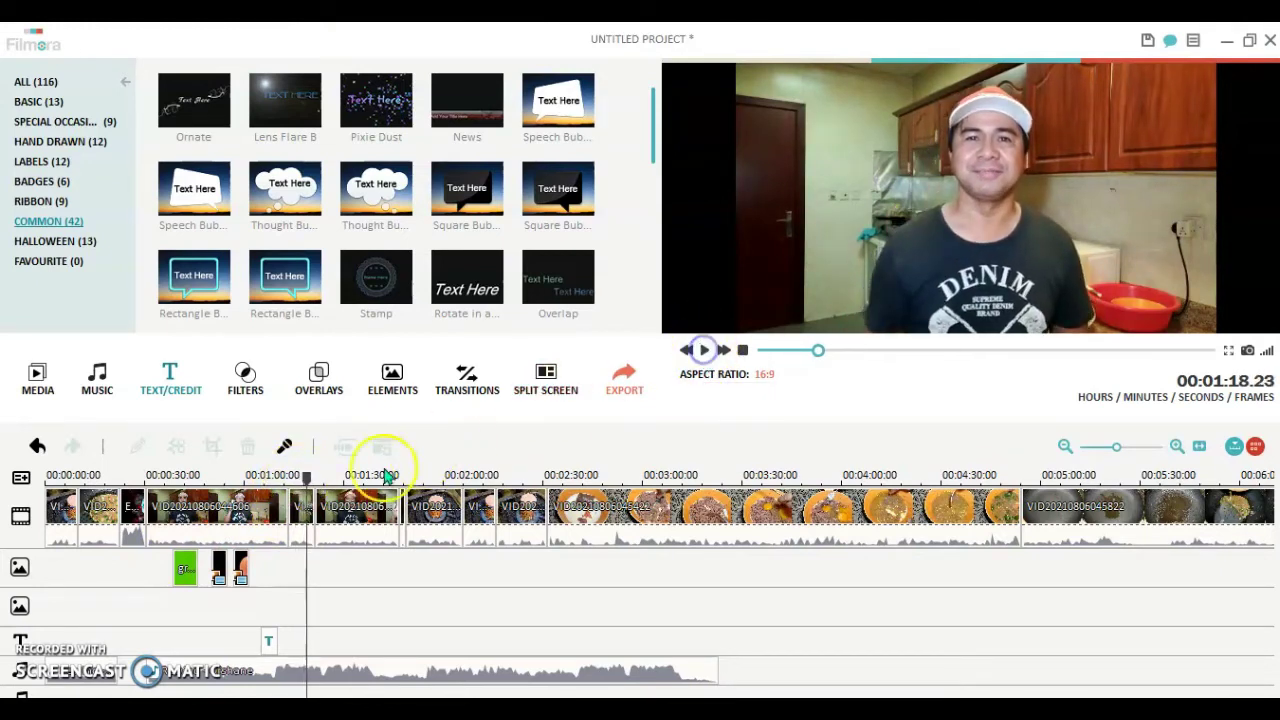
{"action": "left_click", "coordinate": [299, 525]}
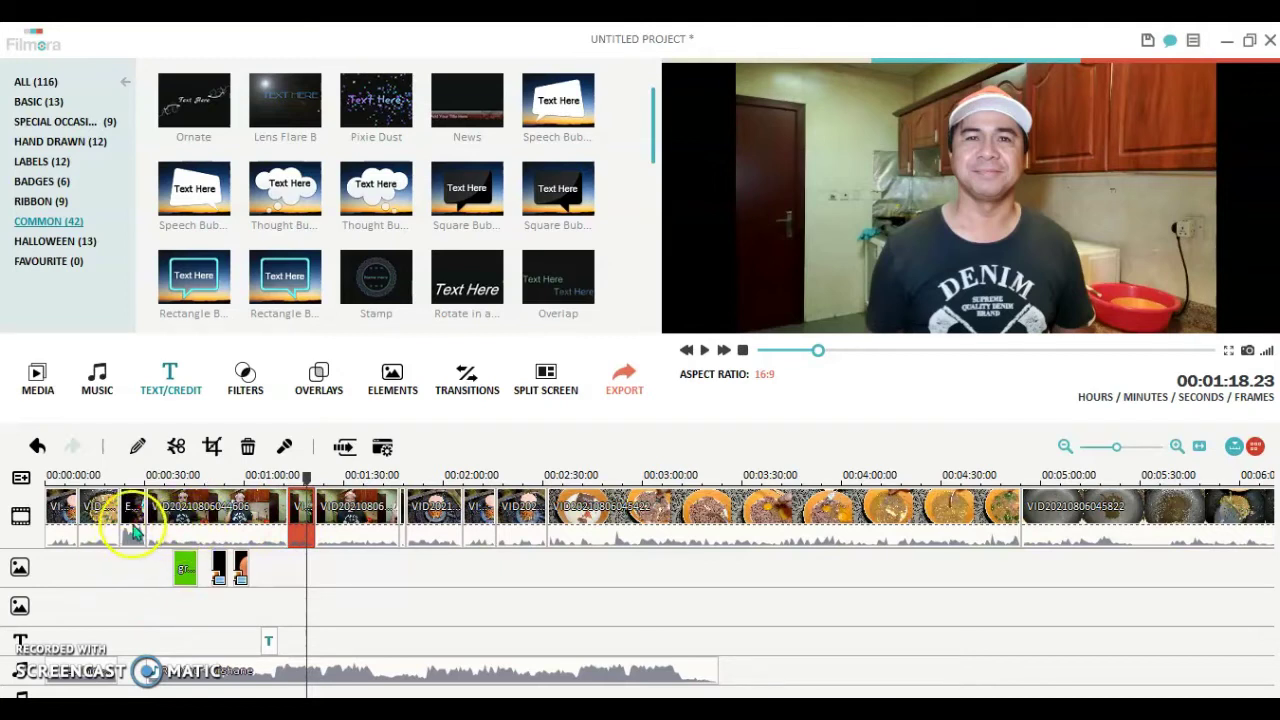
{"action": "left_click", "coordinate": [248, 448]}
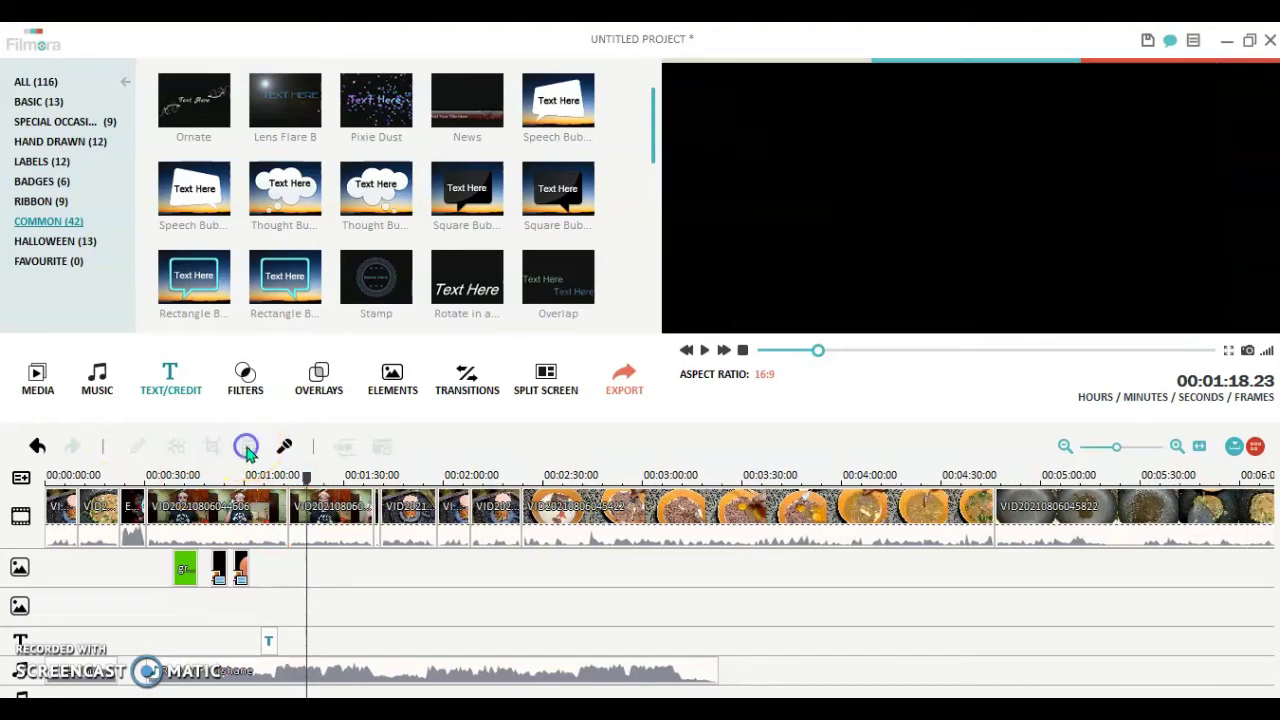
Step: Play across the join after the ingredients clip and park the playhead at 00:01:13.10
{"action": "left_click_drag", "start_coordinate": [306, 479], "coordinate": [285, 478]}
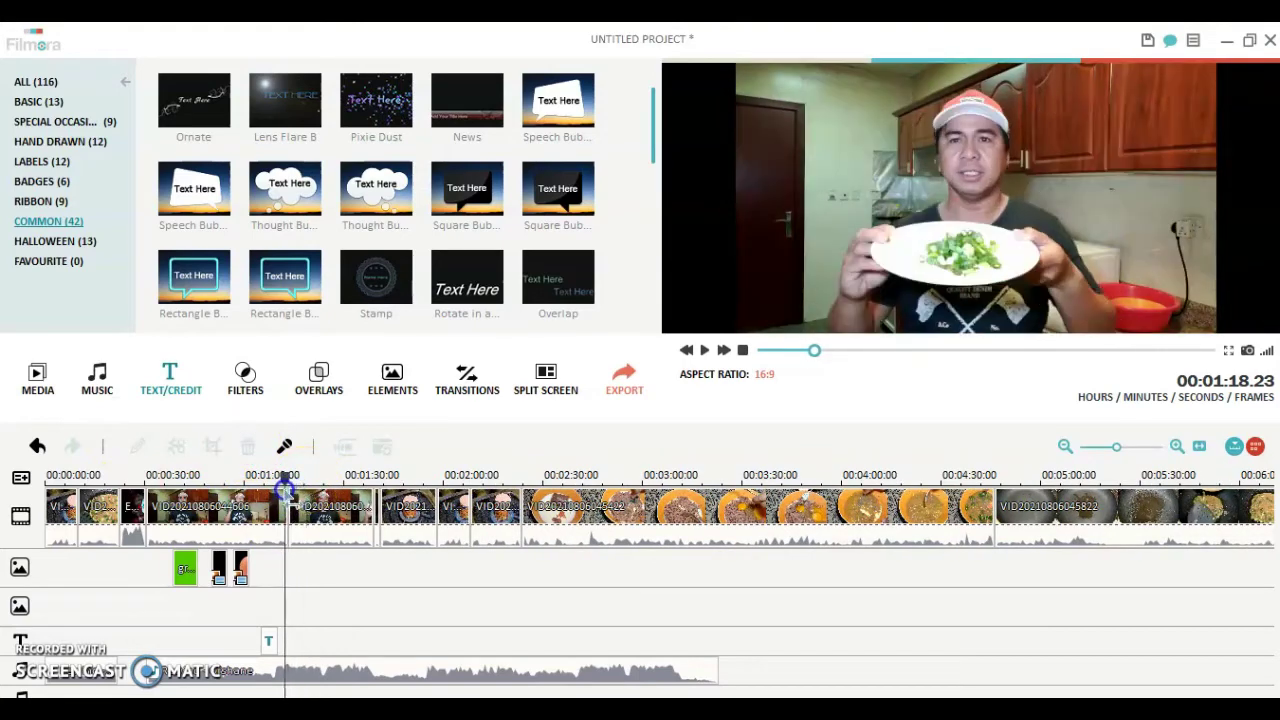
{"action": "left_click", "coordinate": [706, 348]}
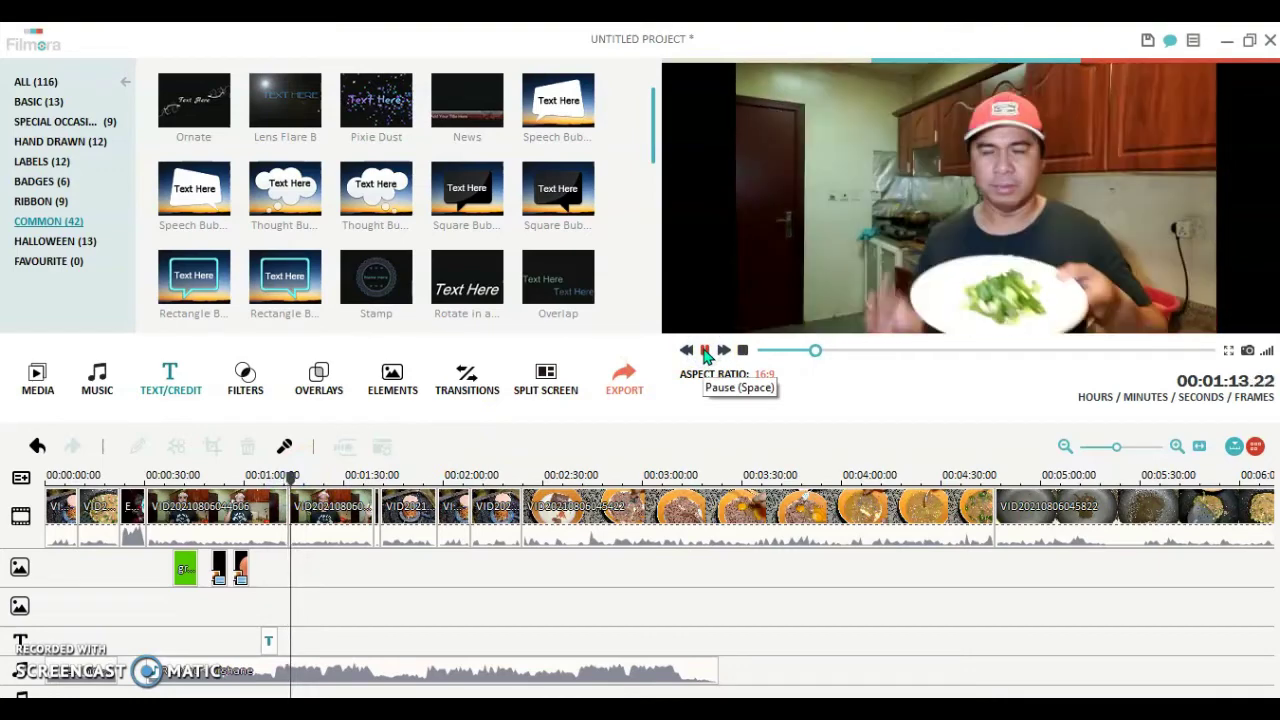
{"action": "left_click", "coordinate": [705, 349]}
{"action": "left_click_drag", "start_coordinate": [295, 478], "coordinate": [288, 477]}
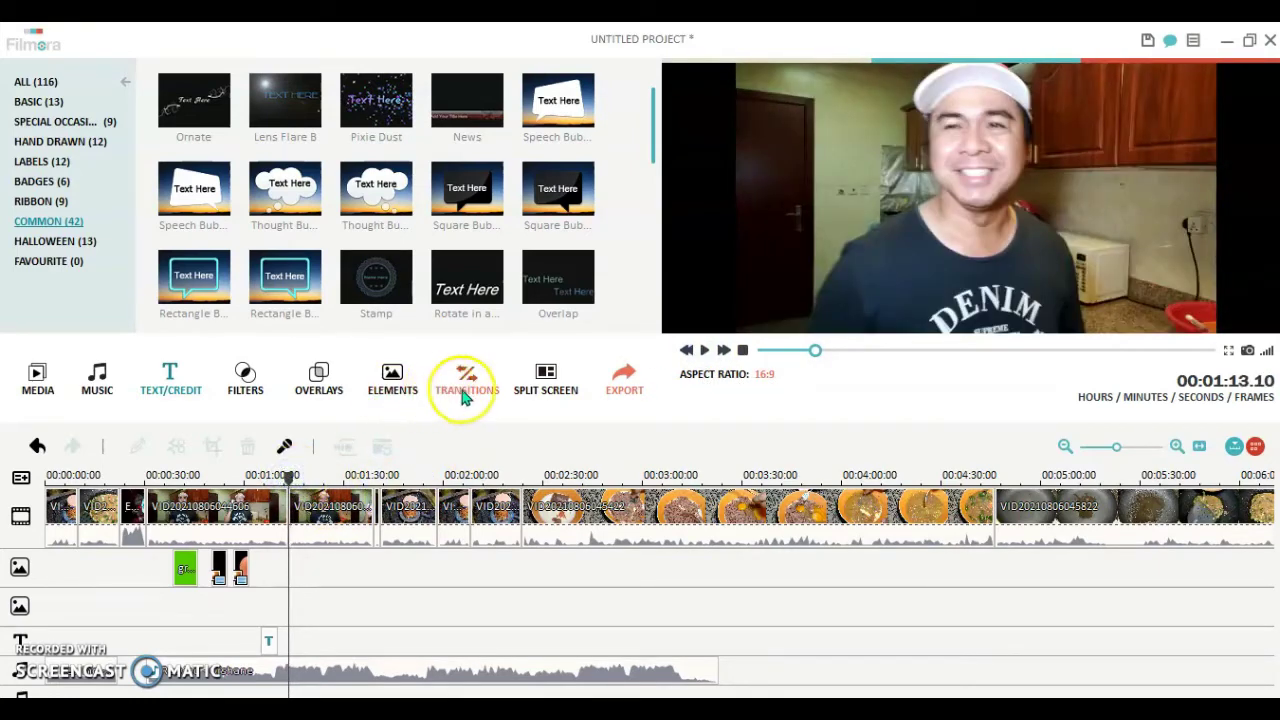
Step: Add the Swap transition at the join near 00:01:13 after the ingredients clip and preview it from the Sibuyas title
{"action": "left_click", "coordinate": [468, 390]}
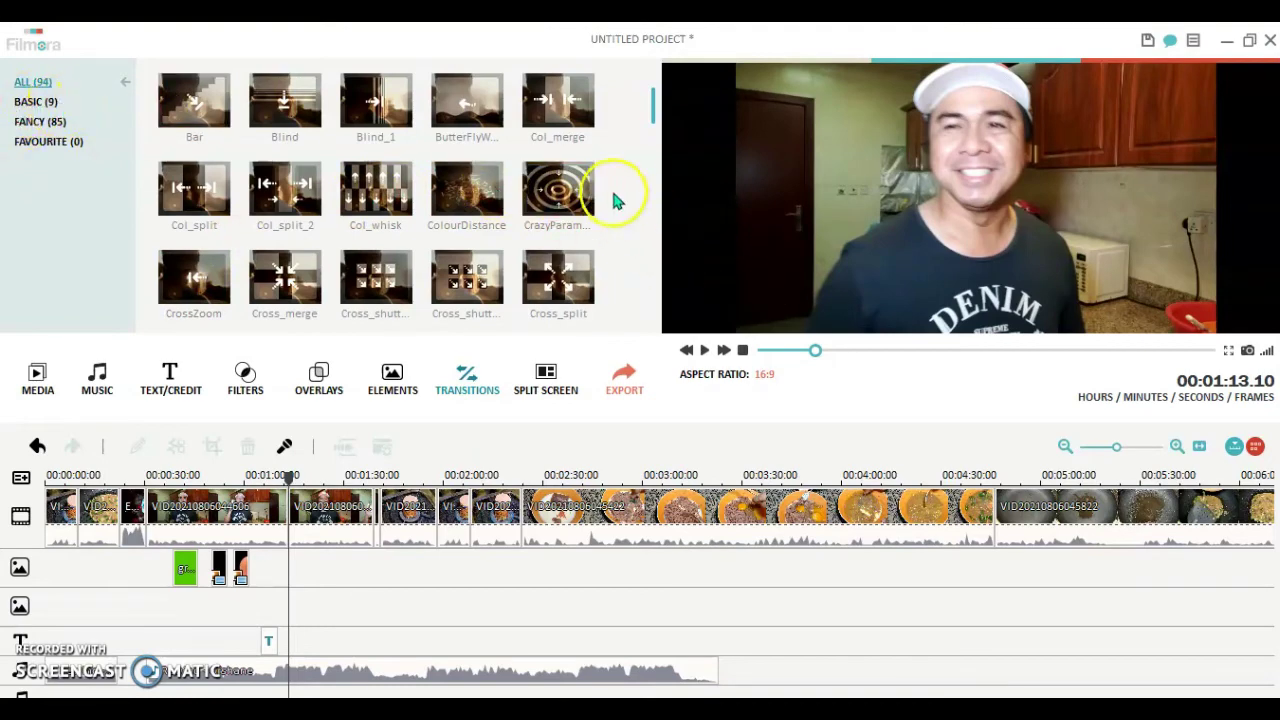
{"action": "scroll", "coordinate": [617, 200], "scroll_direction": "down", "scroll_amount": 8}
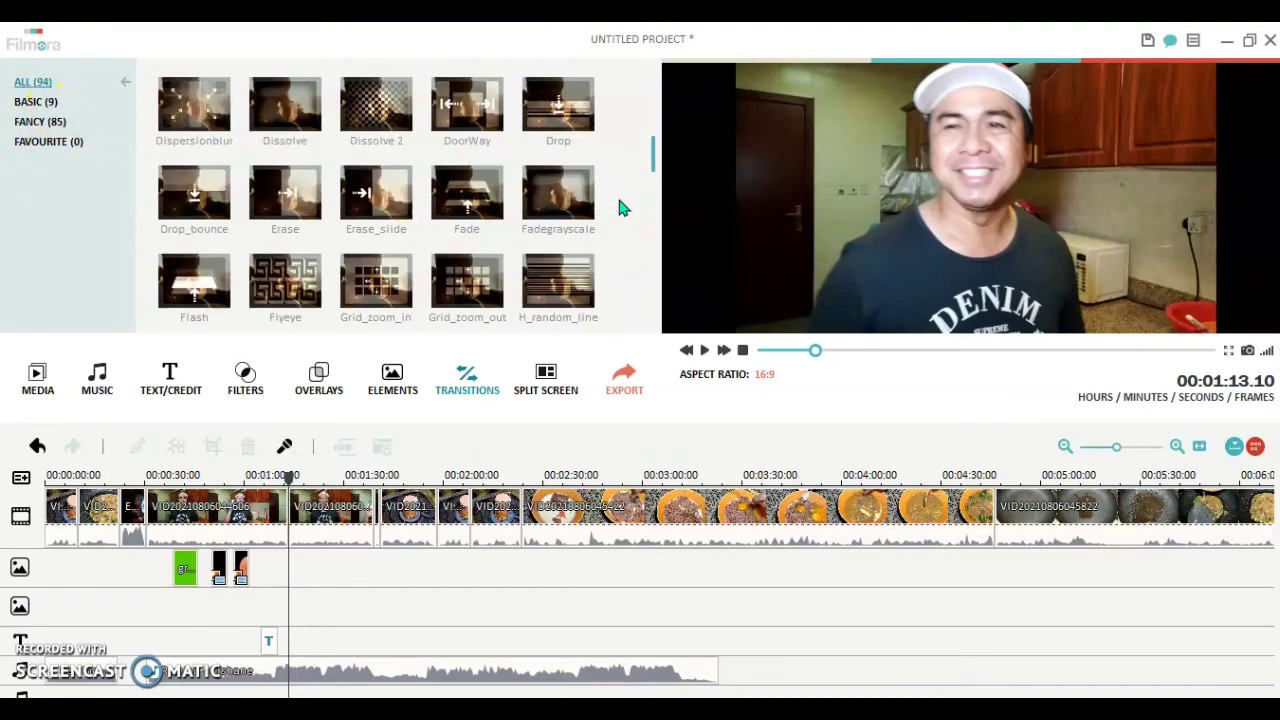
{"action": "scroll", "coordinate": [617, 200], "scroll_direction": "down", "scroll_amount": 6}
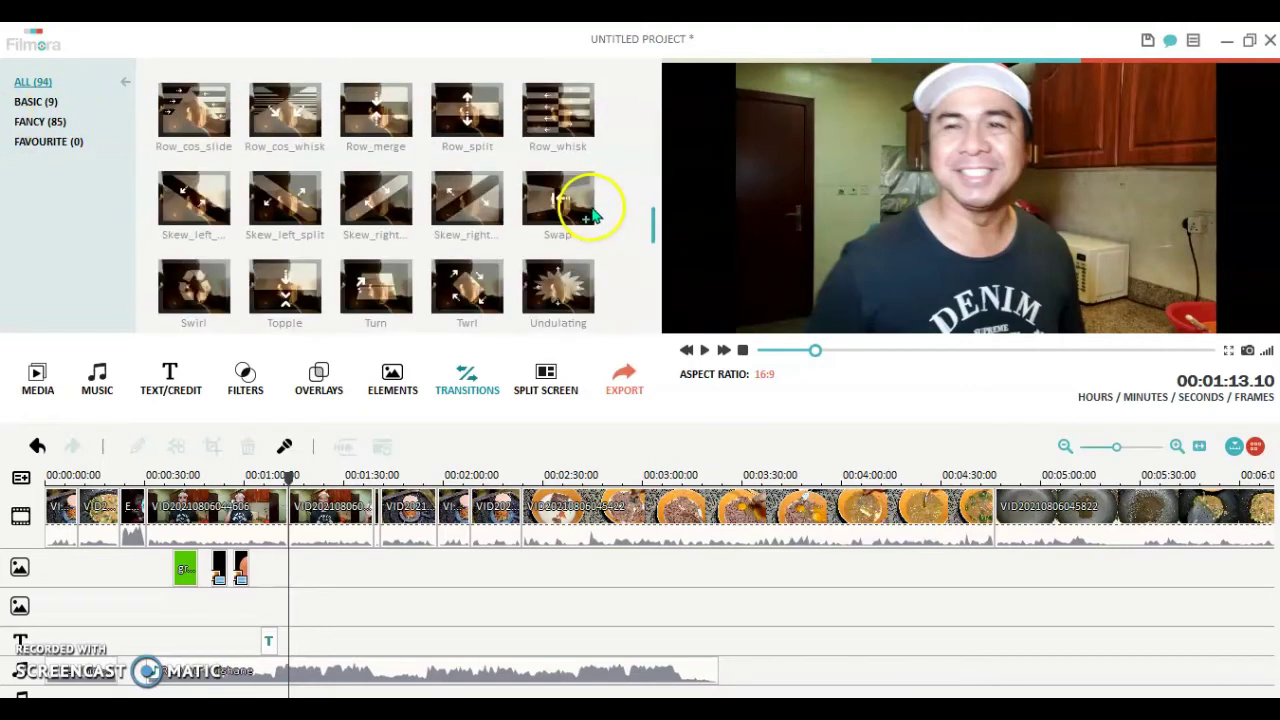
{"action": "scroll", "coordinate": [608, 205], "scroll_direction": "down", "scroll_amount": 2}
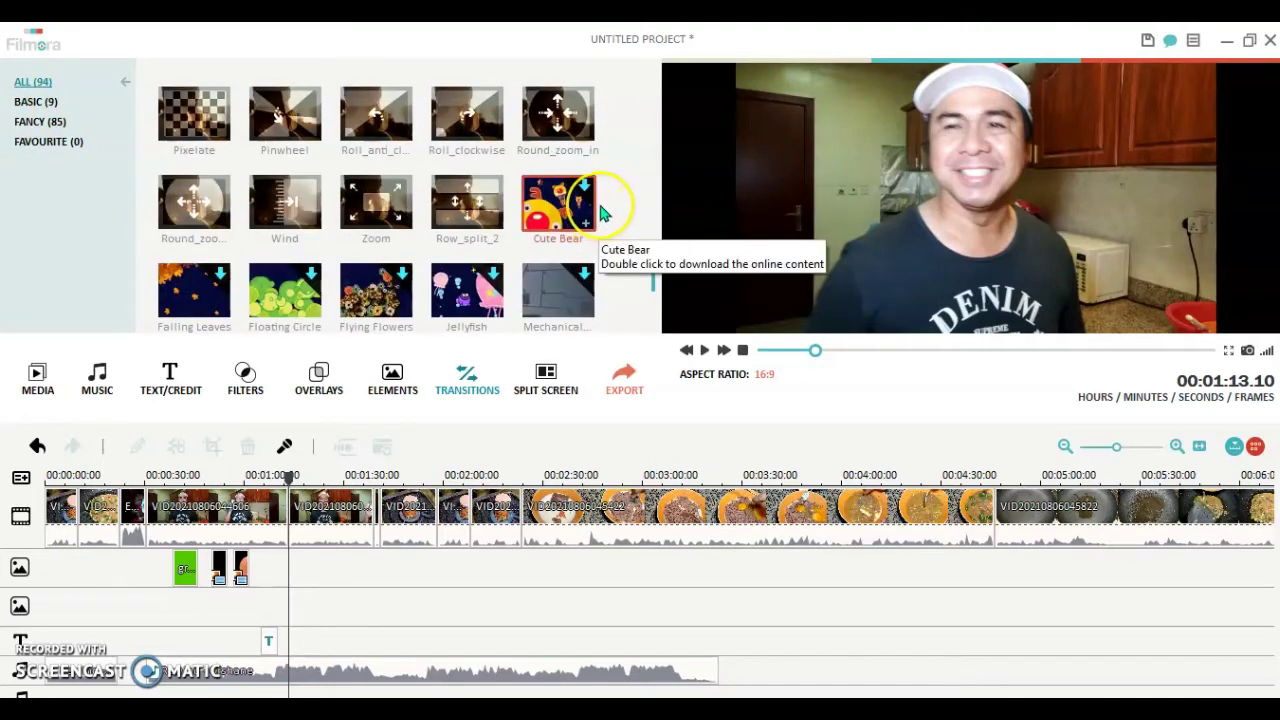
{"action": "scroll", "coordinate": [600, 210], "scroll_direction": "up", "scroll_amount": 2}
{"action": "scroll", "coordinate": [598, 200], "scroll_direction": "up", "scroll_amount": 2}
{"action": "left_click", "coordinate": [588, 198]}
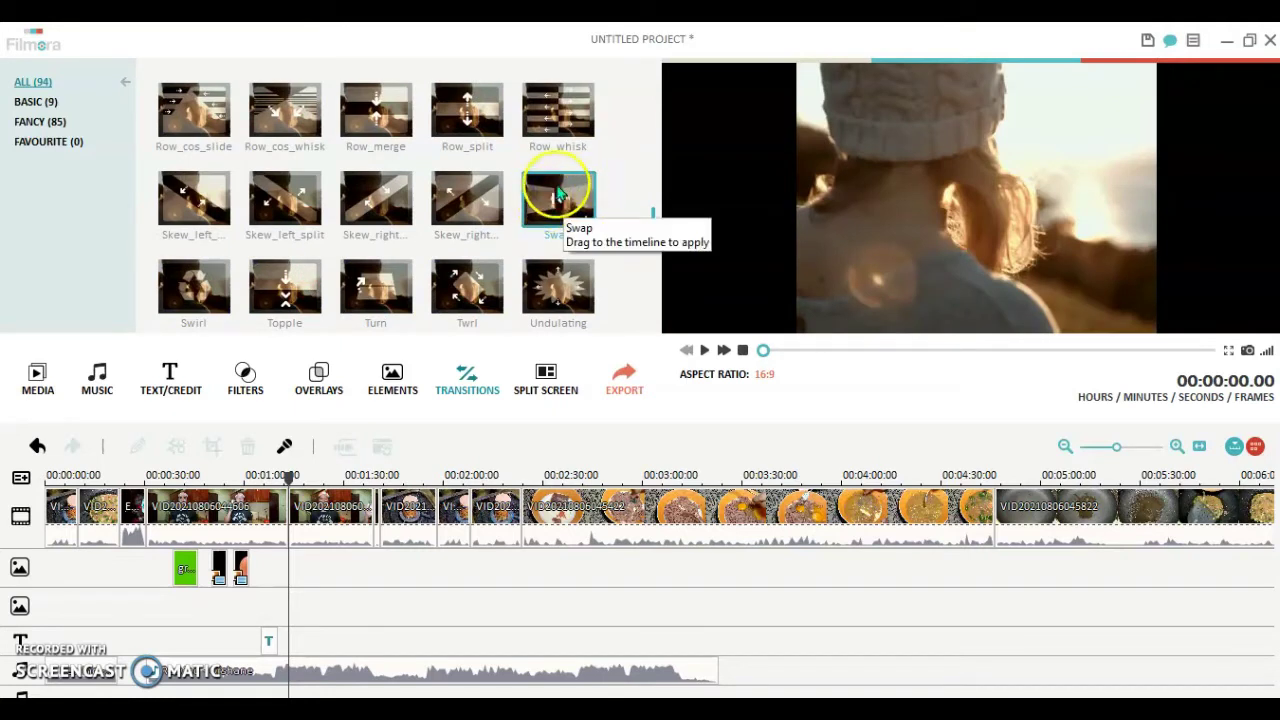
{"action": "left_click_drag", "start_coordinate": [557, 196], "coordinate": [560, 192]}
{"action": "mouse_move", "coordinate": [304, 513]}
{"action": "left_mouse_down"}
{"action": "mouse_move", "coordinate": [289, 512]}
{"action": "mouse_move", "coordinate": [294, 526]}
{"action": "mouse_move", "coordinate": [290, 514]}
{"action": "left_mouse_up"}
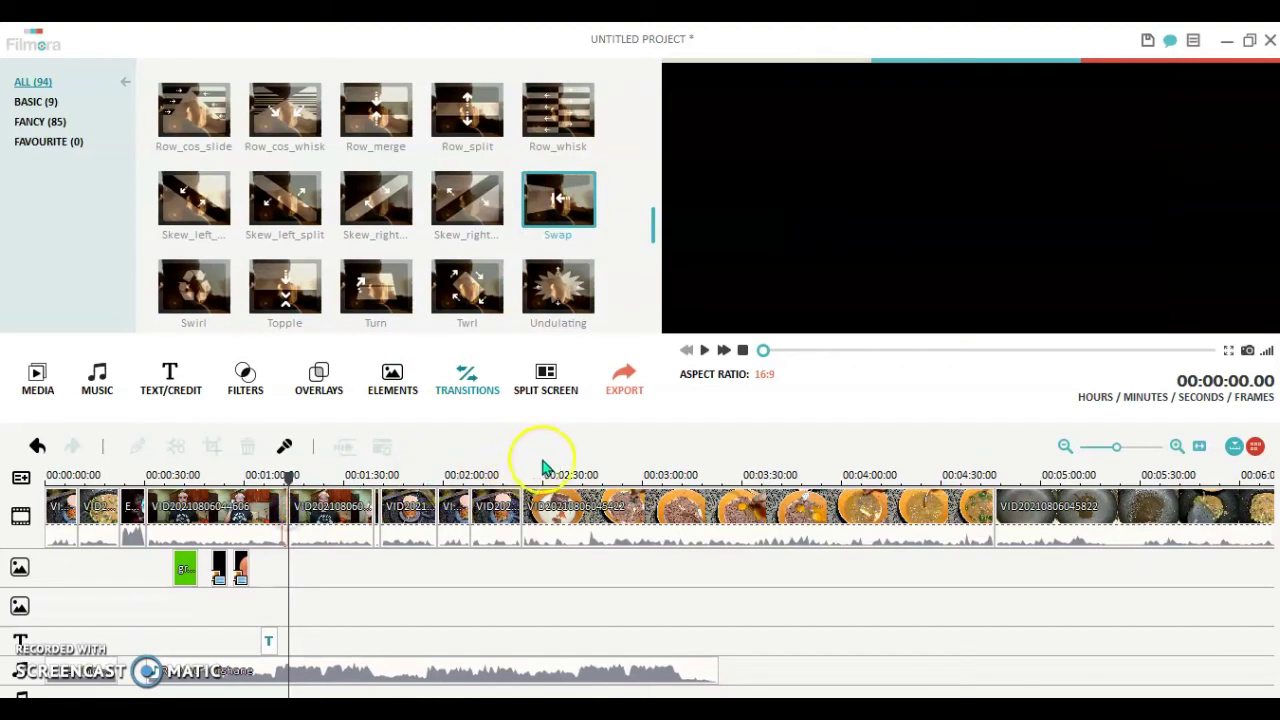
{"action": "left_click", "coordinate": [268, 475]}
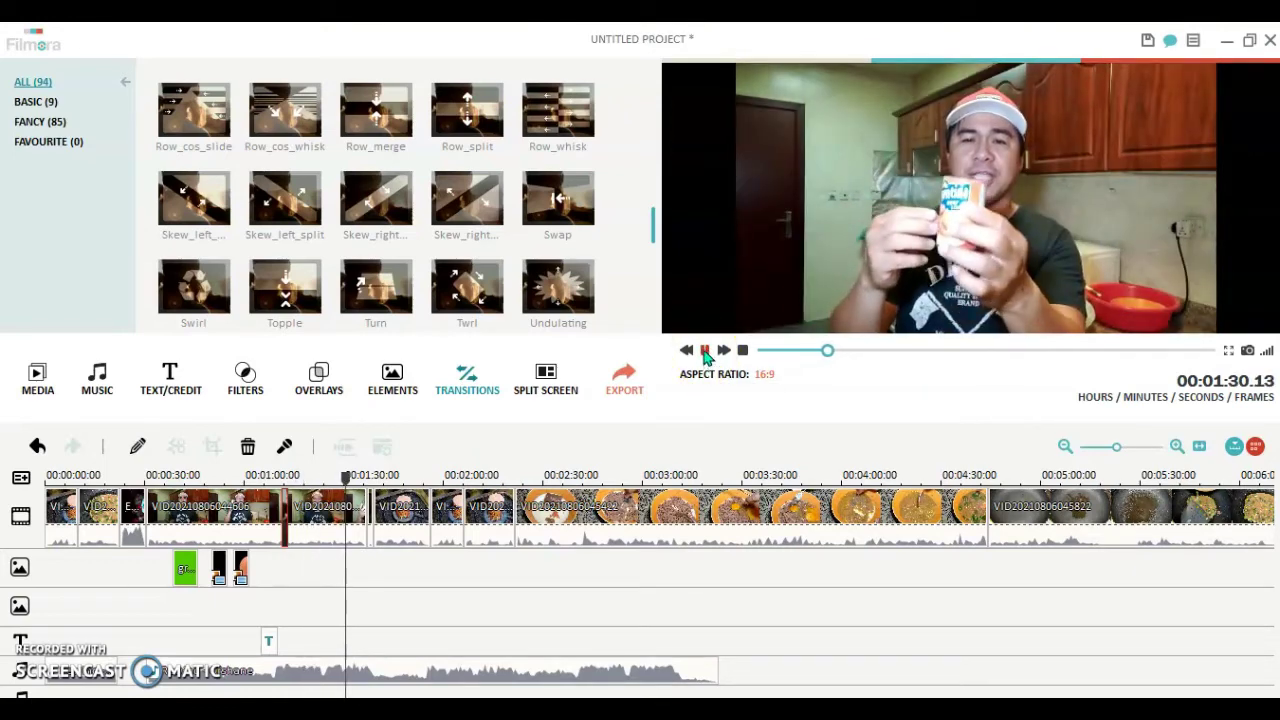
Step: Set the background music's volume to 8
{"action": "left_click", "coordinate": [364, 676]}
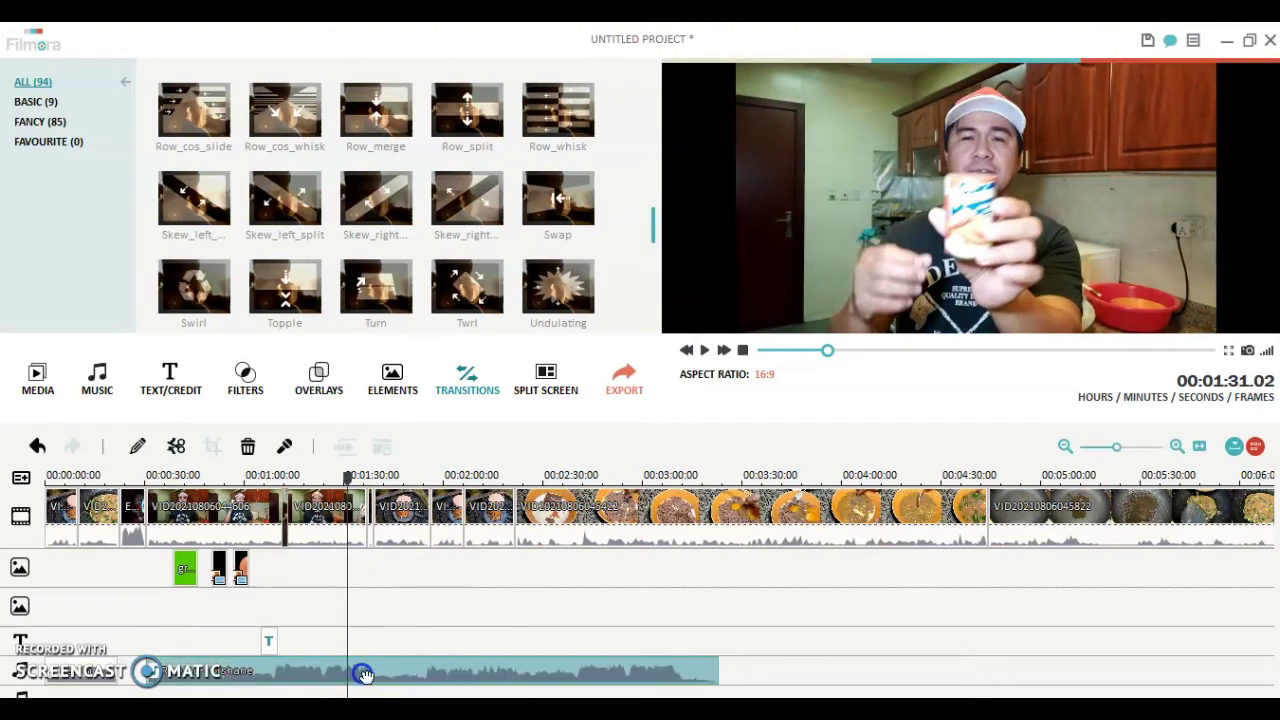
{"action": "left_click", "coordinate": [137, 450]}
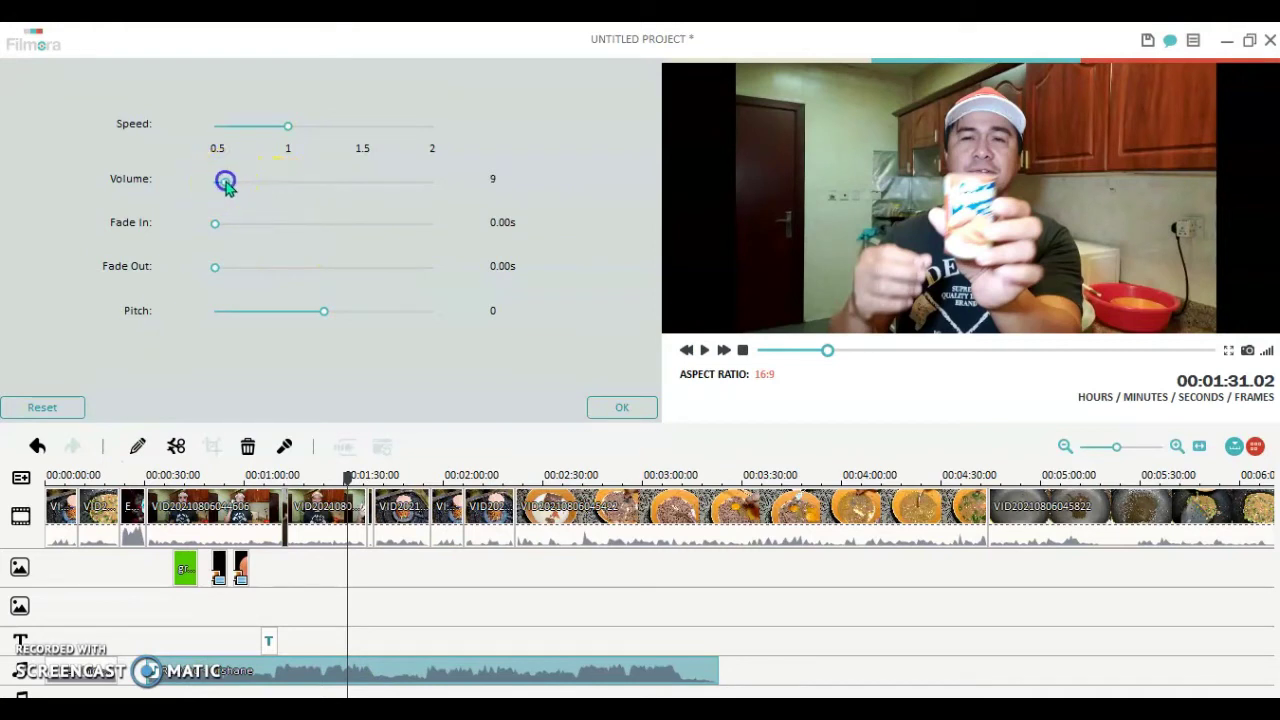
{"action": "left_click_drag", "start_coordinate": [228, 188], "coordinate": [227, 188]}
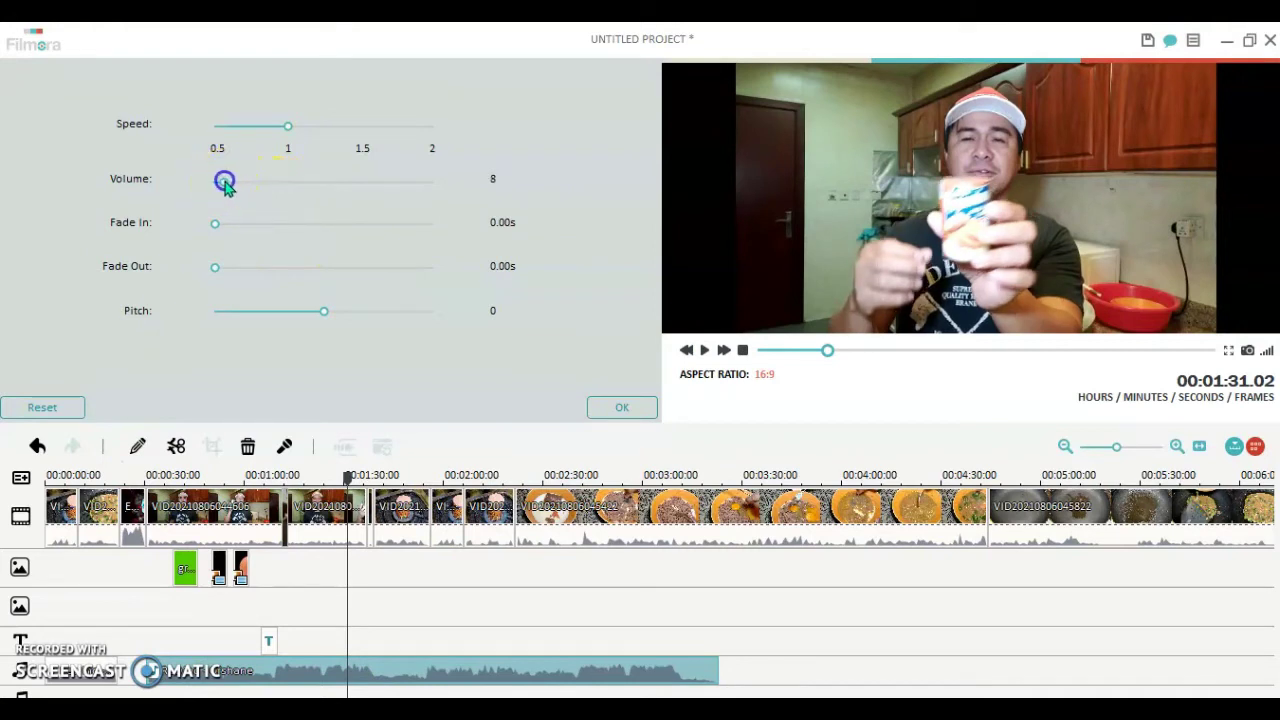
{"action": "left_click", "coordinate": [614, 410]}
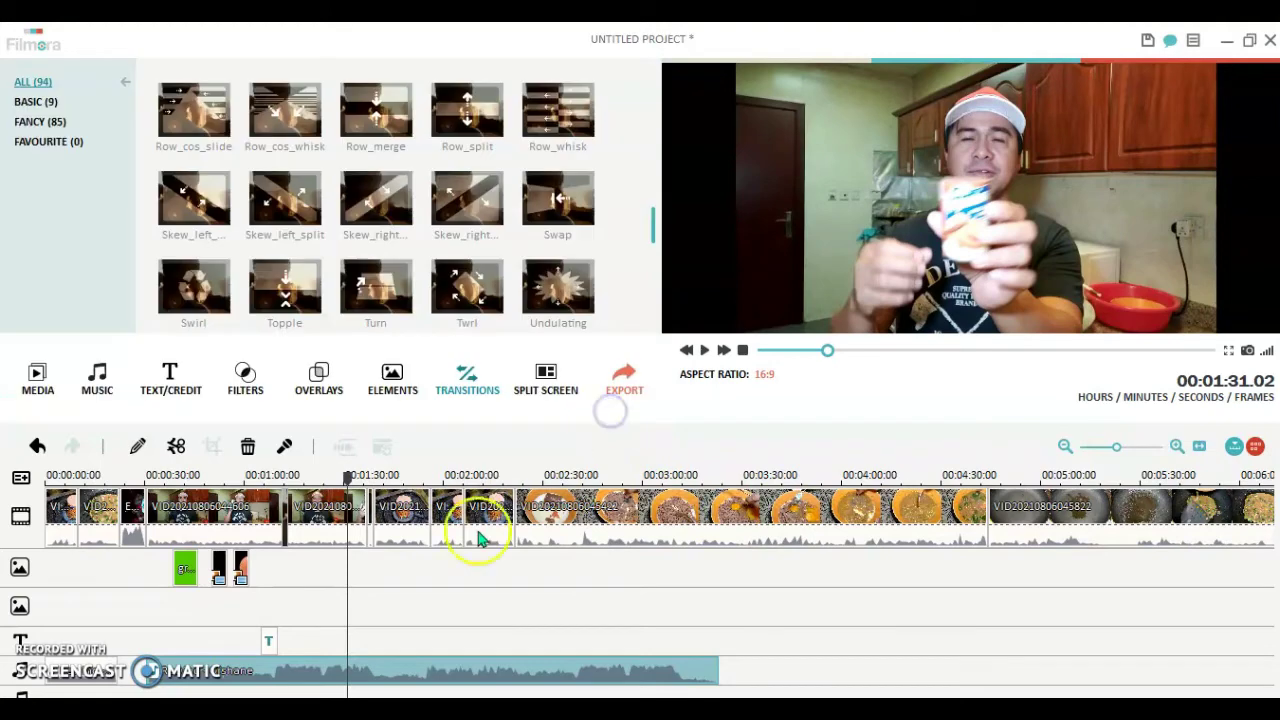
Step: Split the main clip at 00:01:36.01, after the can is shown, and delete the leftover part after the cut
{"action": "left_click", "coordinate": [706, 352]}
{"action": "left_click", "coordinate": [705, 352]}
{"action": "left_click_drag", "start_coordinate": [428, 486], "coordinate": [356, 480]}
{"action": "left_click", "coordinate": [705, 351]}
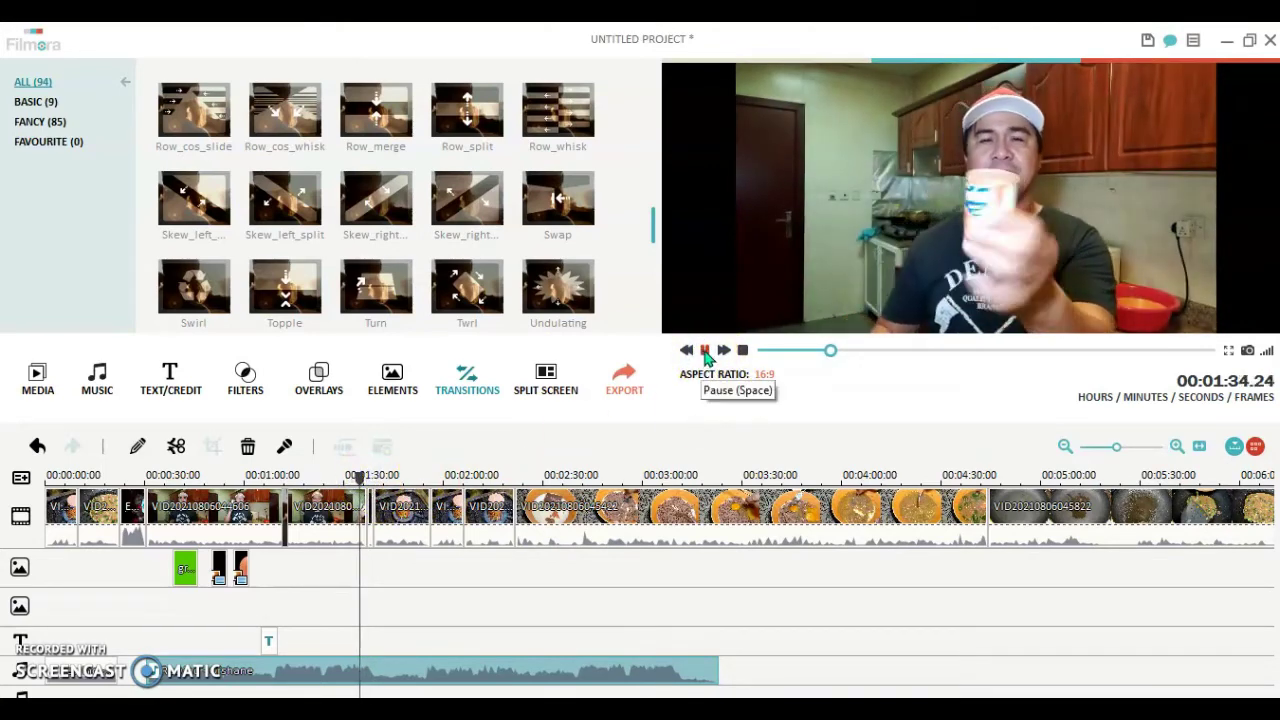
{"action": "left_click", "coordinate": [705, 351]}
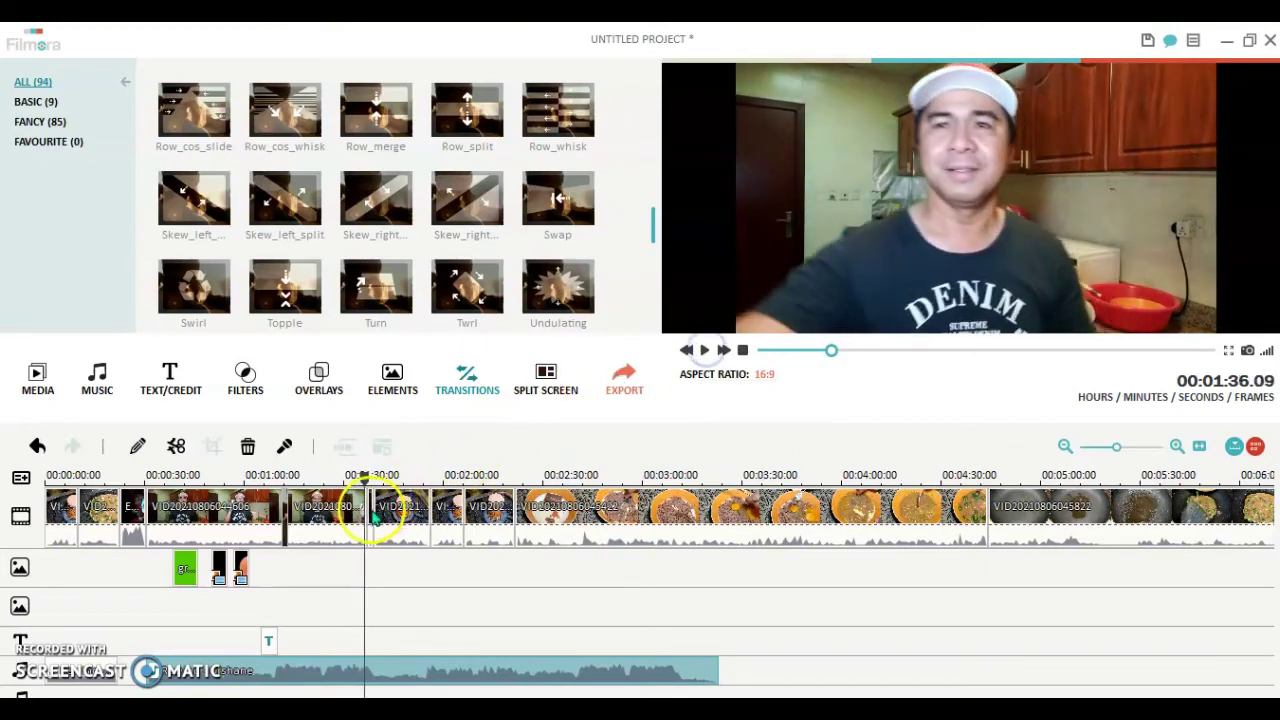
{"action": "left_click_drag", "start_coordinate": [366, 480], "coordinate": [357, 478]}
{"action": "left_click", "coordinate": [705, 350]}
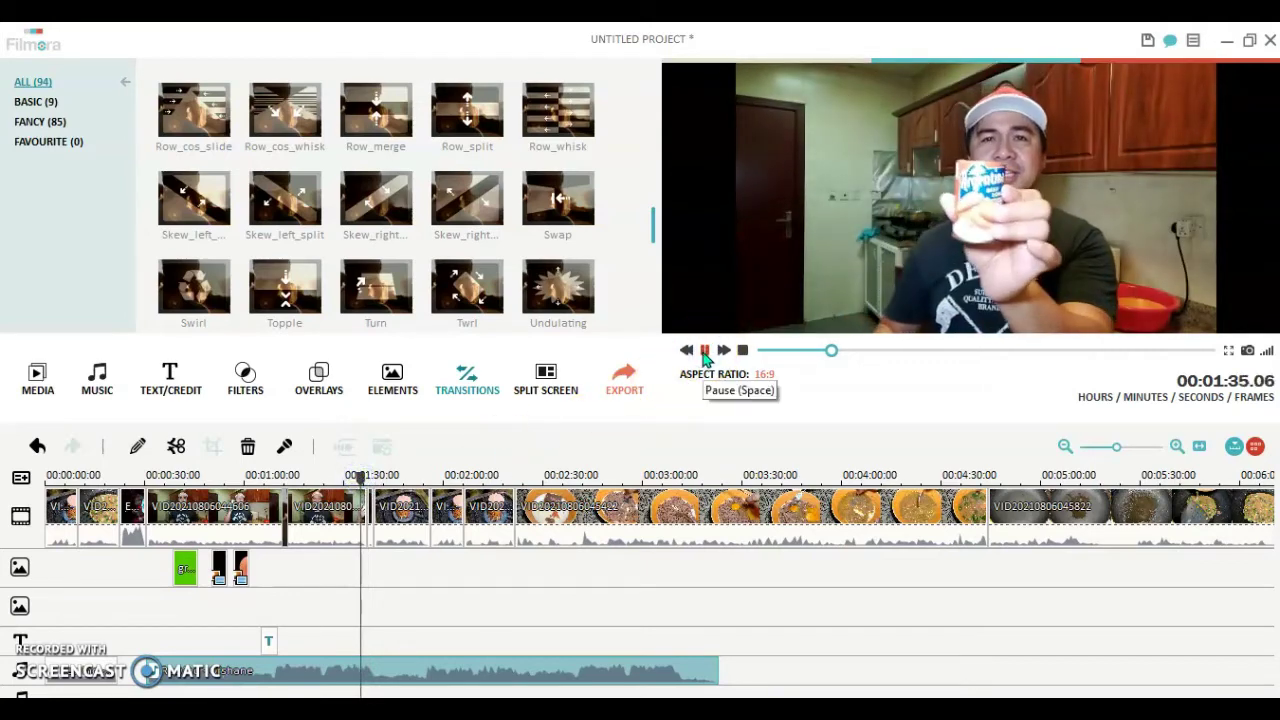
{"action": "left_click", "coordinate": [705, 350]}
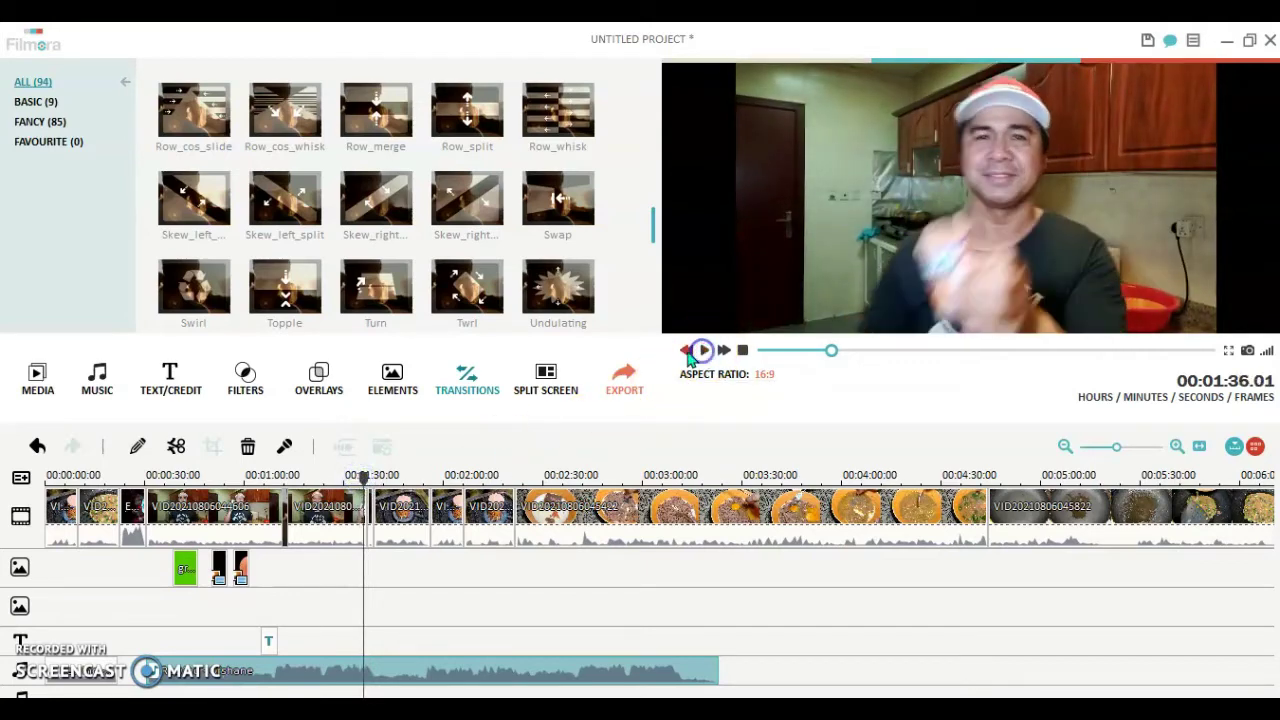
{"action": "left_click", "coordinate": [343, 528]}
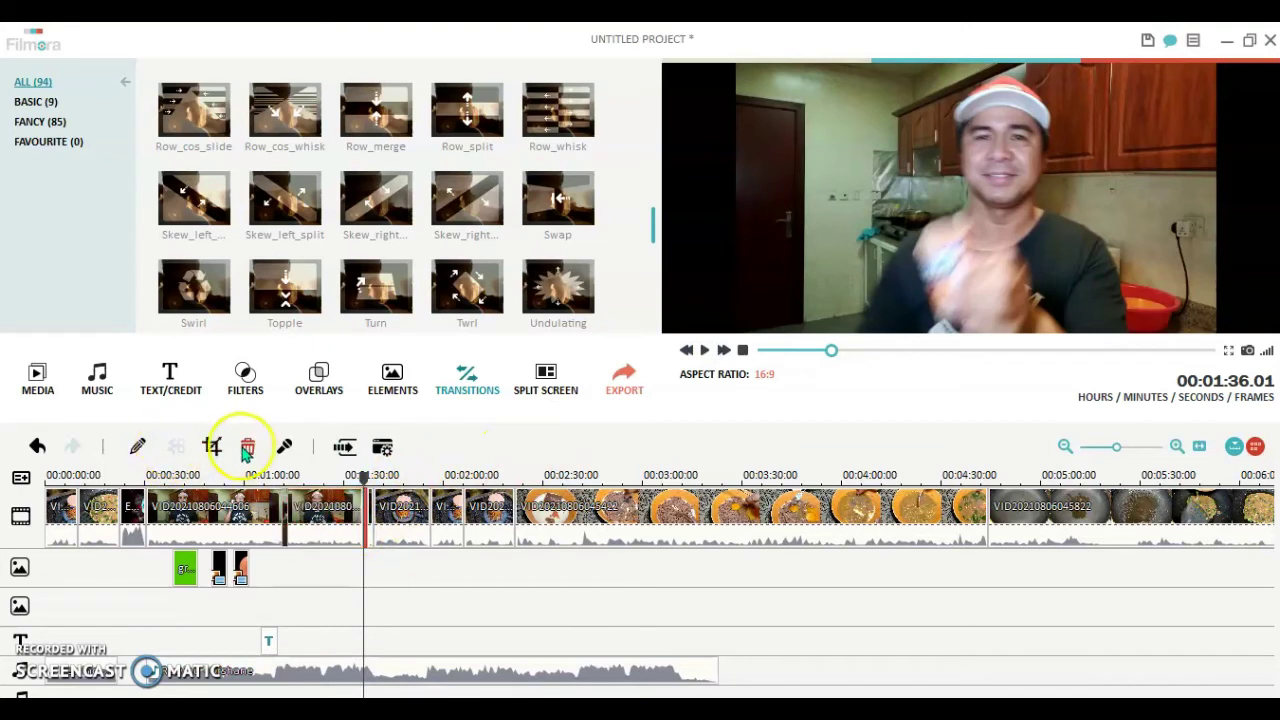
{"action": "left_click", "coordinate": [246, 447]}
Step: Play on to 00:01:37.18 and delete the short talking clip before the shot of the can on the stove
{"action": "left_click", "coordinate": [705, 350]}
{"action": "left_click", "coordinate": [705, 350]}
{"action": "left_click", "coordinate": [362, 528]}
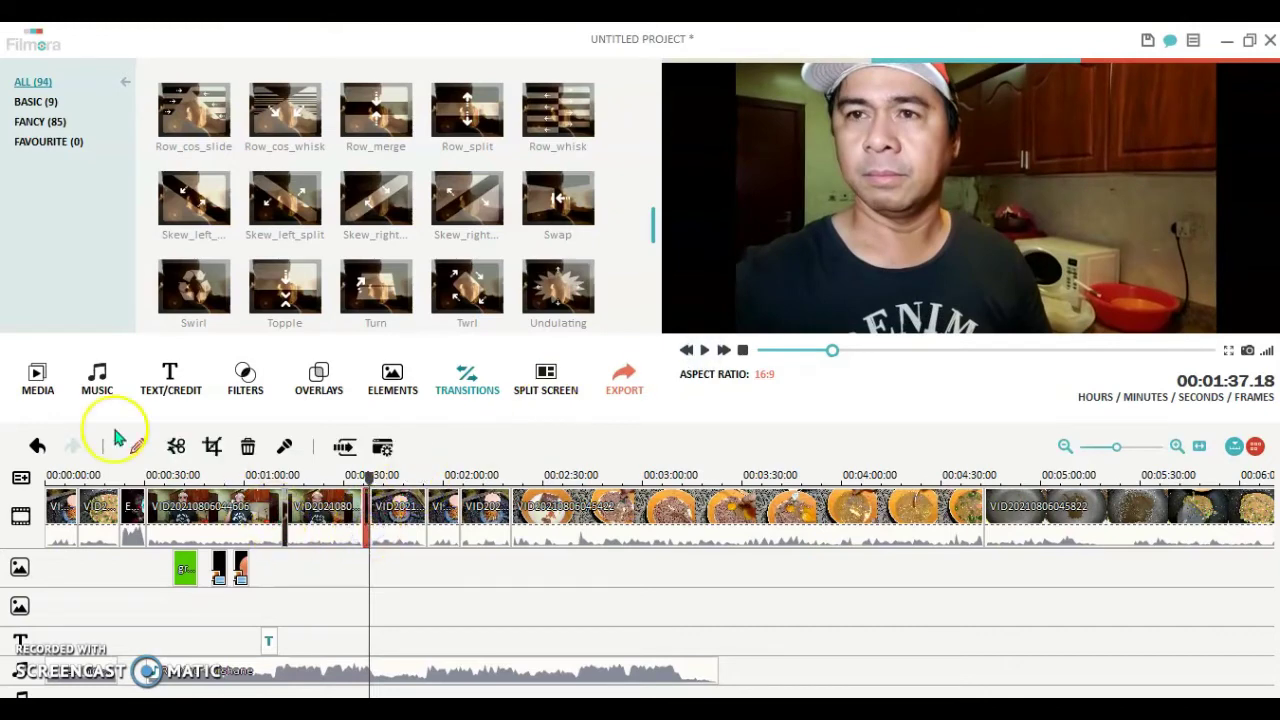
{"action": "left_click", "coordinate": [249, 450]}
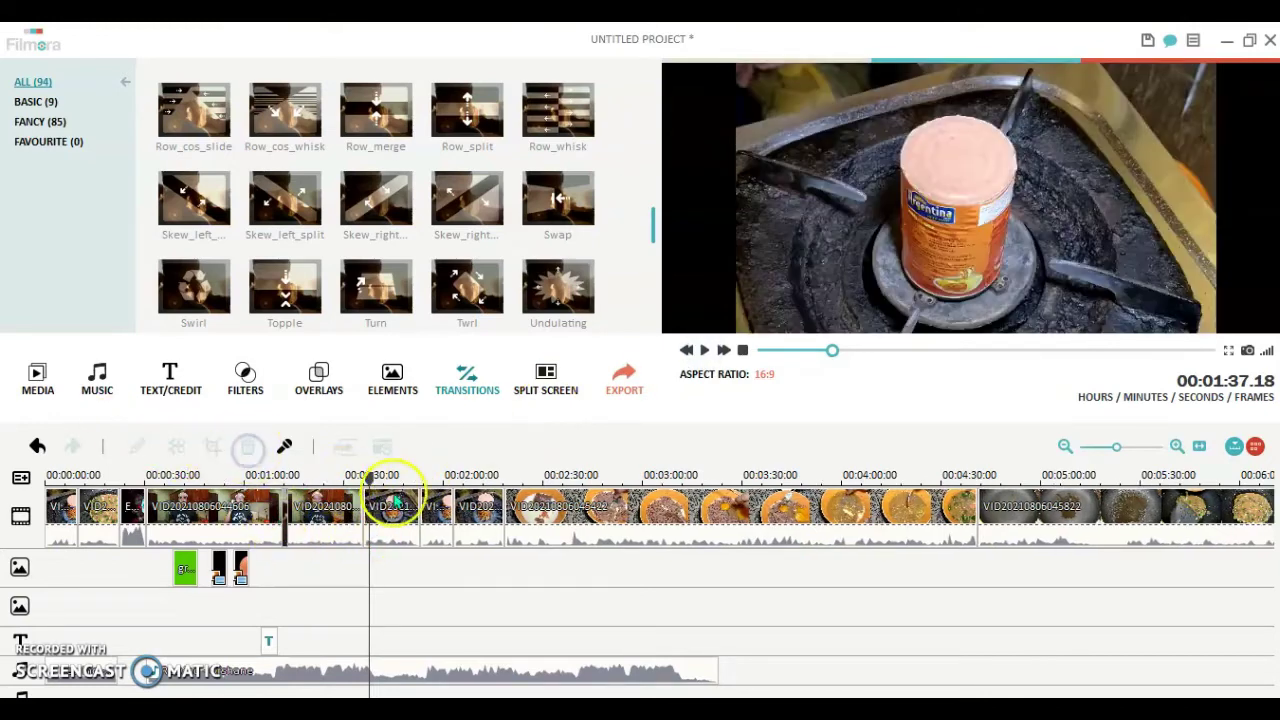
Step: Play from 00:01:34.14 across the join into the stove shot and park the playhead at 00:01:36.00
{"action": "left_click", "coordinate": [360, 475]}
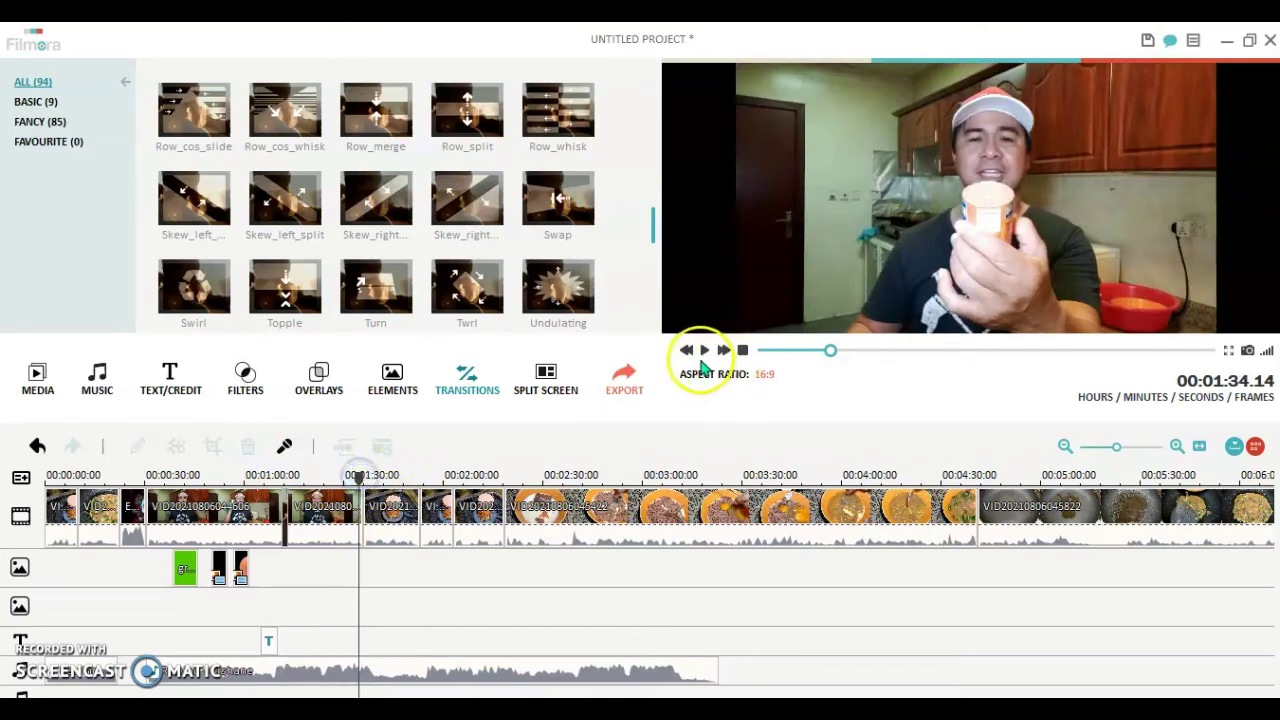
{"action": "left_click", "coordinate": [704, 352]}
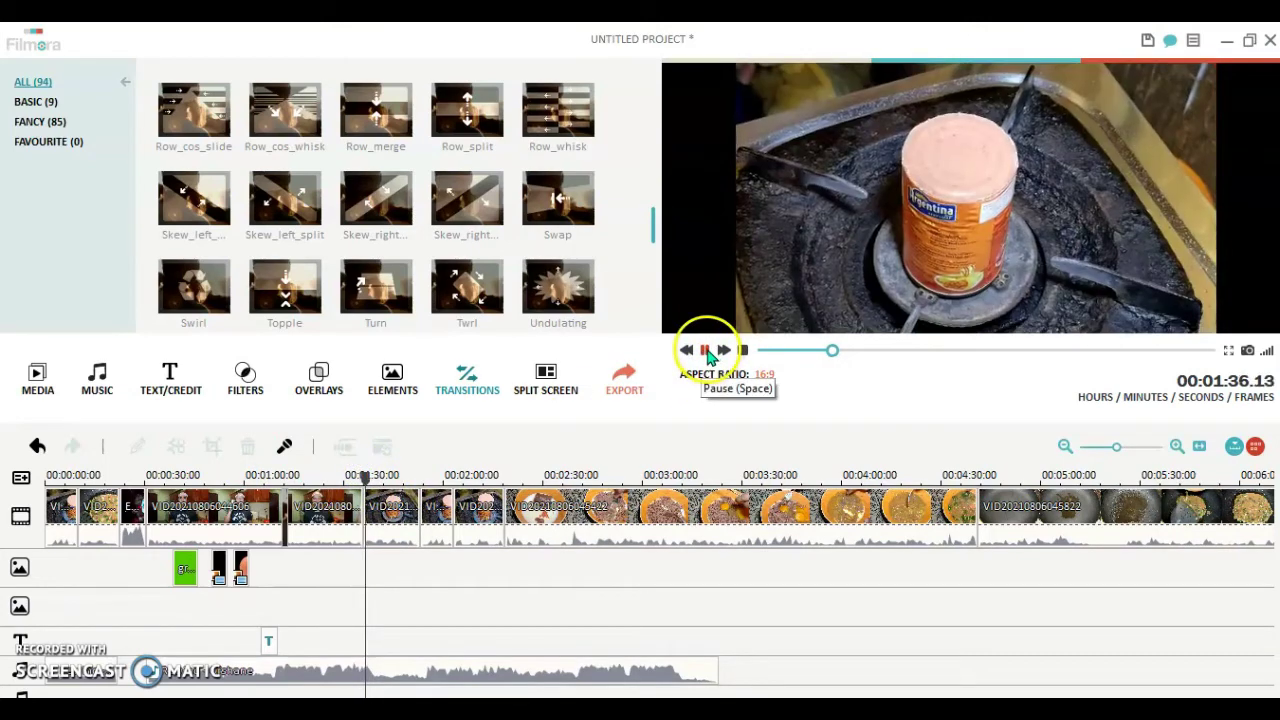
{"action": "left_click", "coordinate": [704, 350]}
{"action": "left_click", "coordinate": [364, 477]}
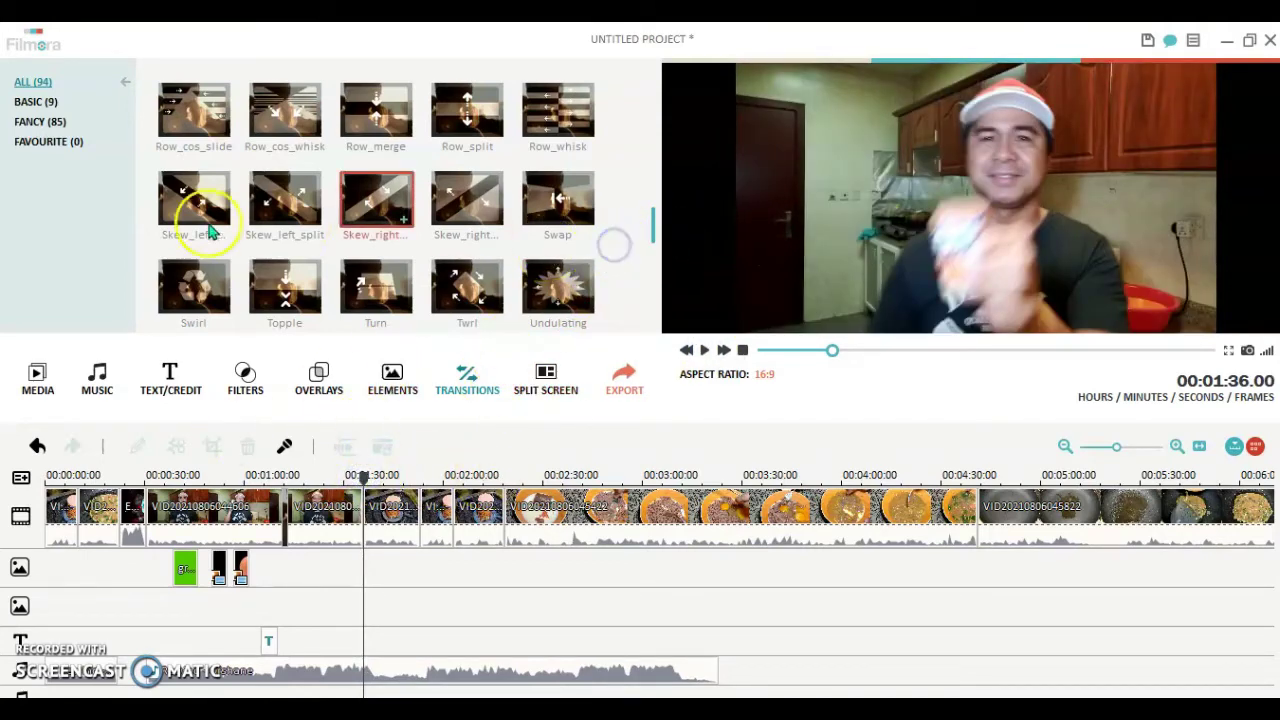
Step: Insert the Untitled 156_1440p clip before the shot of the can on the stove and play the result up to 00:01:57.09
{"action": "left_click", "coordinate": [36, 376]}
{"action": "left_click", "coordinate": [467, 378]}
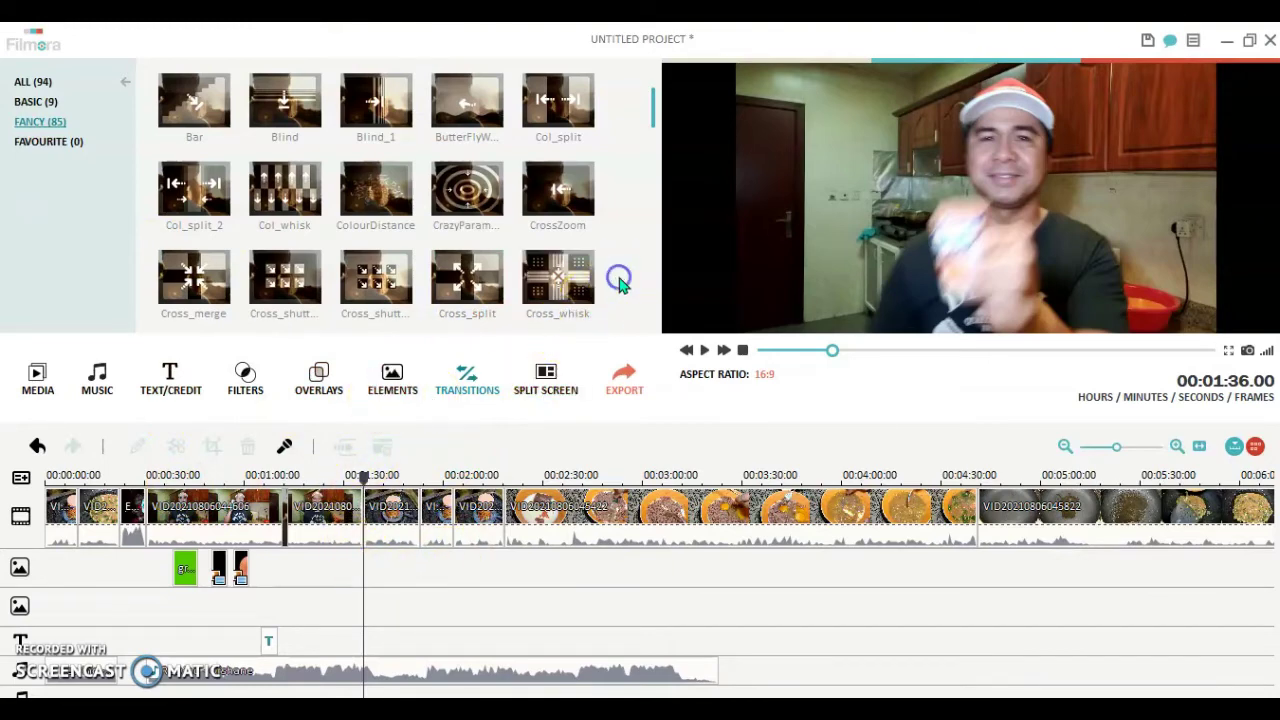
{"action": "left_click", "coordinate": [35, 378]}
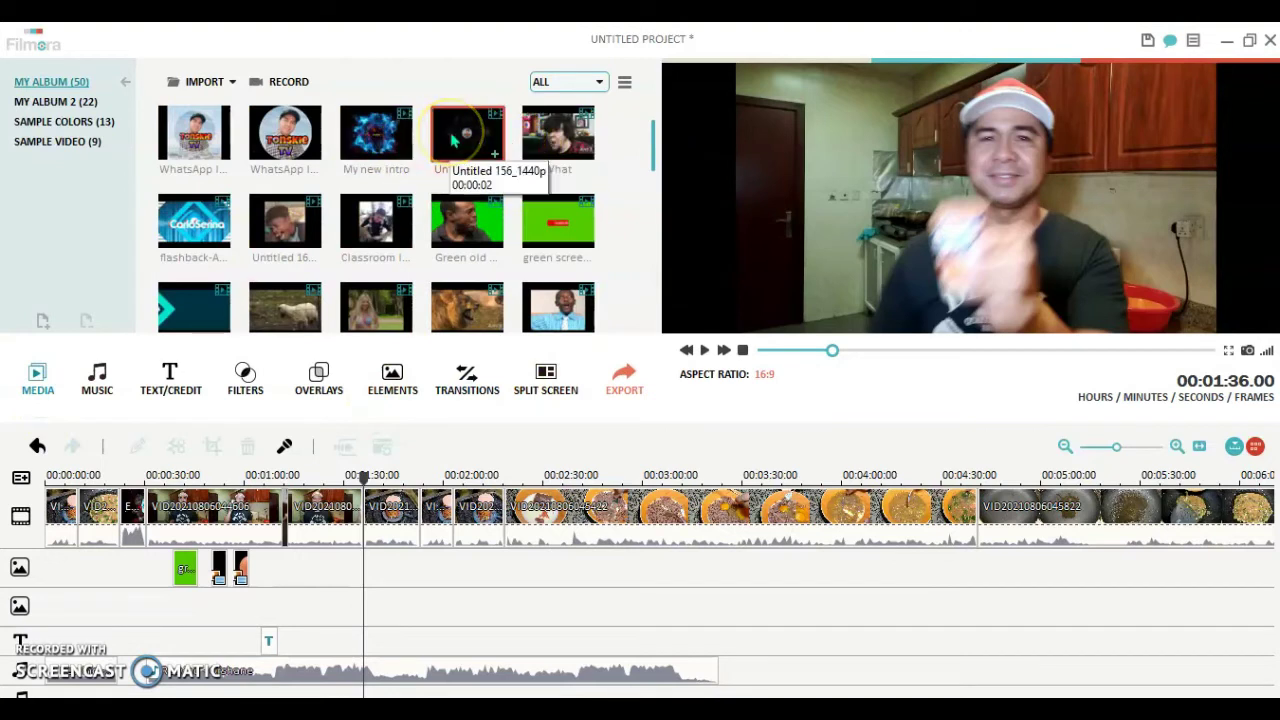
{"action": "left_click", "coordinate": [452, 140]}
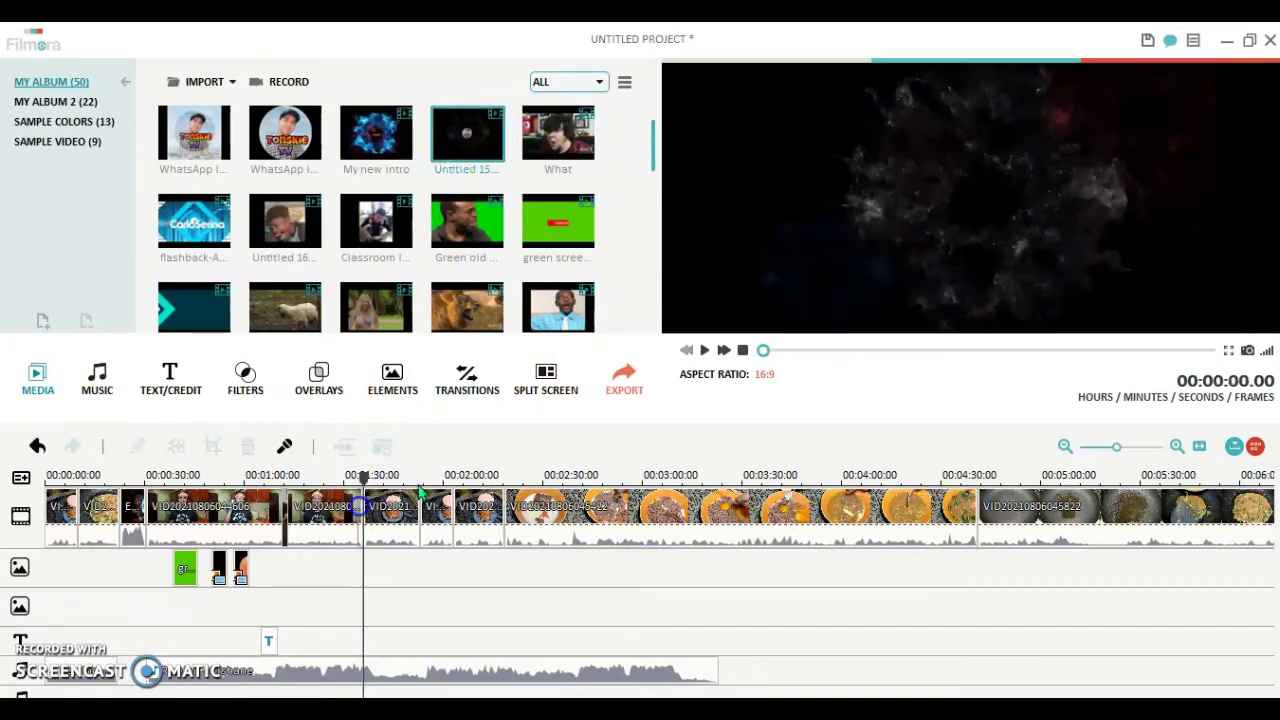
{"action": "left_click", "coordinate": [677, 451]}
{"action": "left_click", "coordinate": [705, 351]}
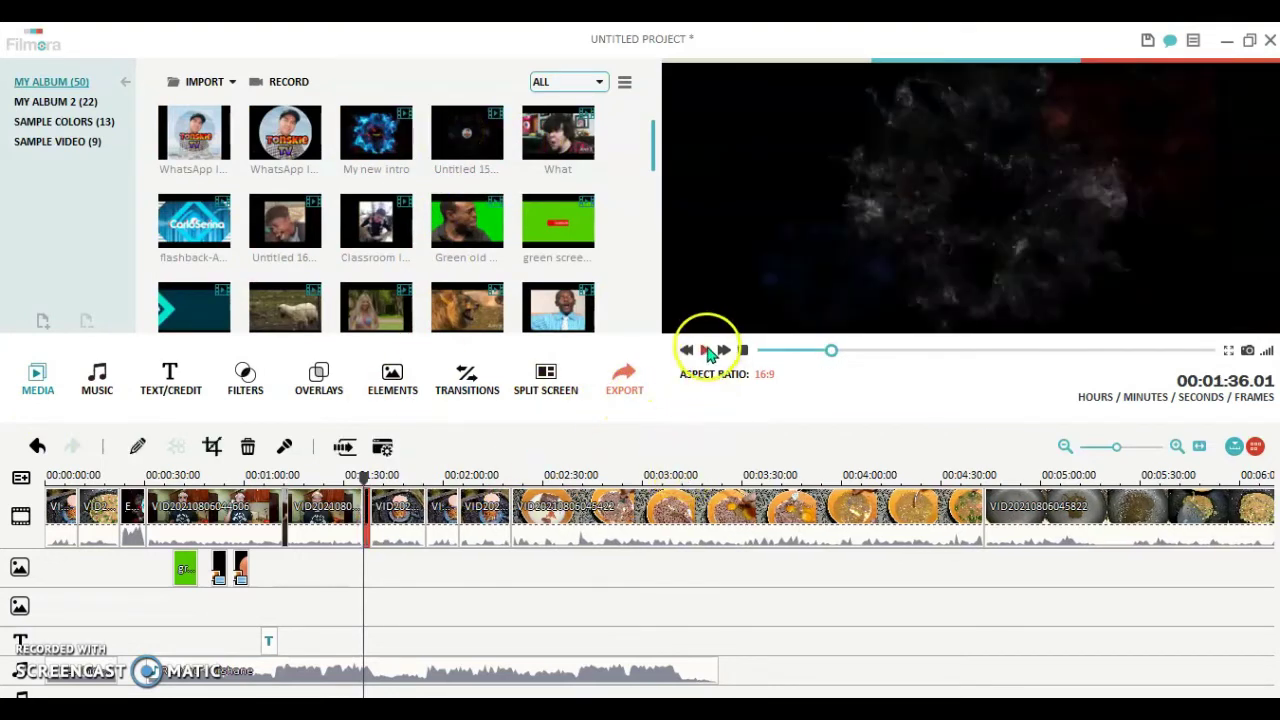
{"action": "left_click", "coordinate": [705, 351]}
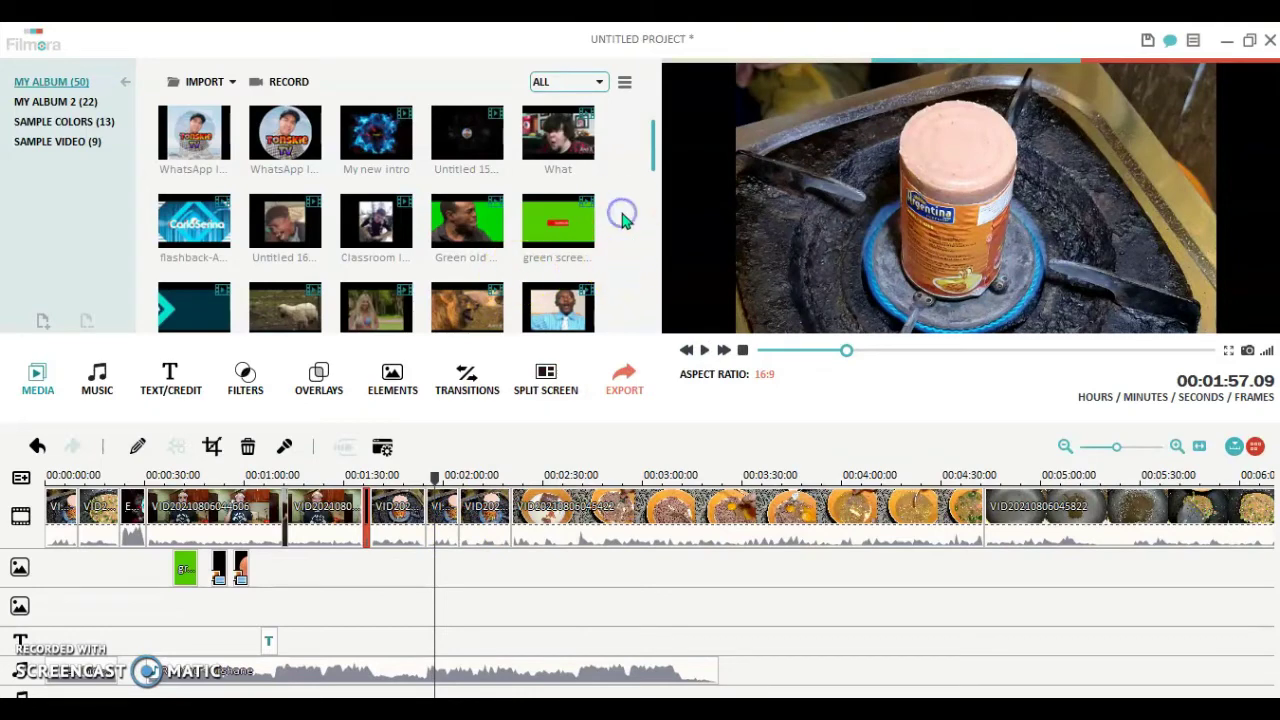
Step: Add the wow wow audio clip to the overlay track at 00:01:55.00, over the shot of the can on the stove
{"action": "scroll", "coordinate": [622, 219], "scroll_direction": "down", "scroll_amount": 3}
{"action": "scroll", "coordinate": [506, 245], "scroll_direction": "down", "scroll_amount": 3}
{"action": "left_click", "coordinate": [349, 231]}
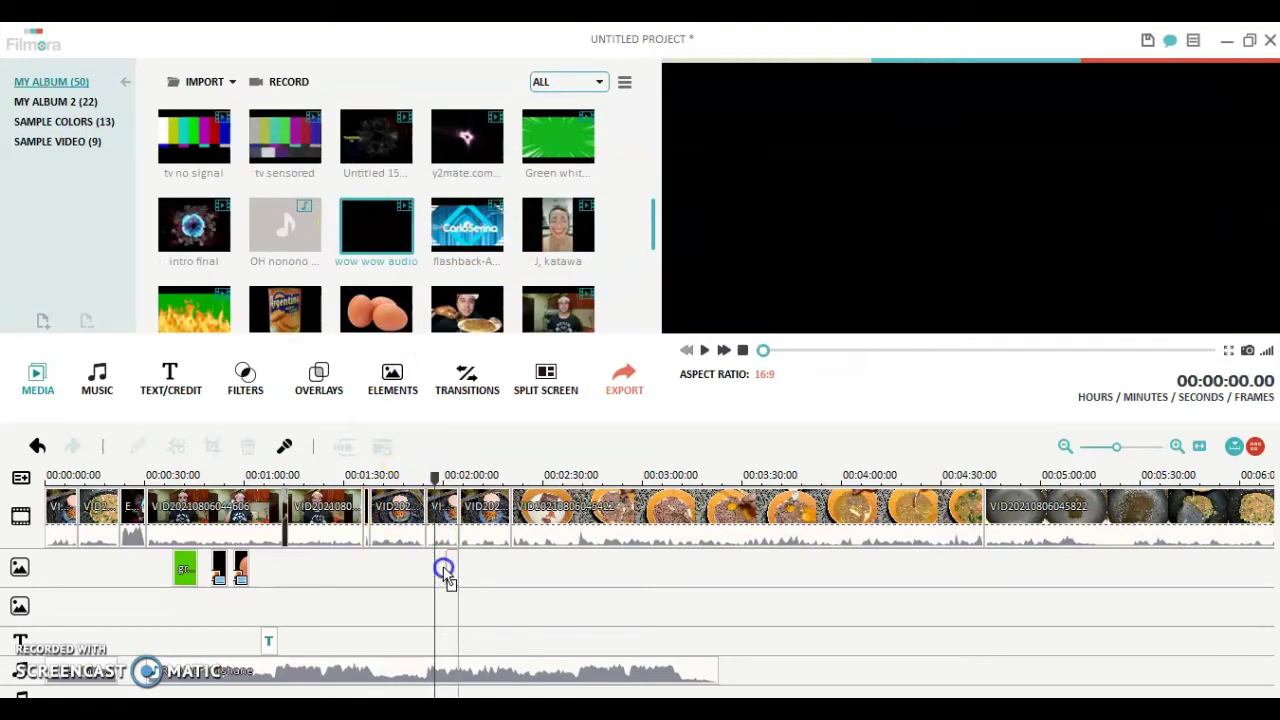
{"action": "left_click_drag", "start_coordinate": [447, 578], "coordinate": [448, 578]}
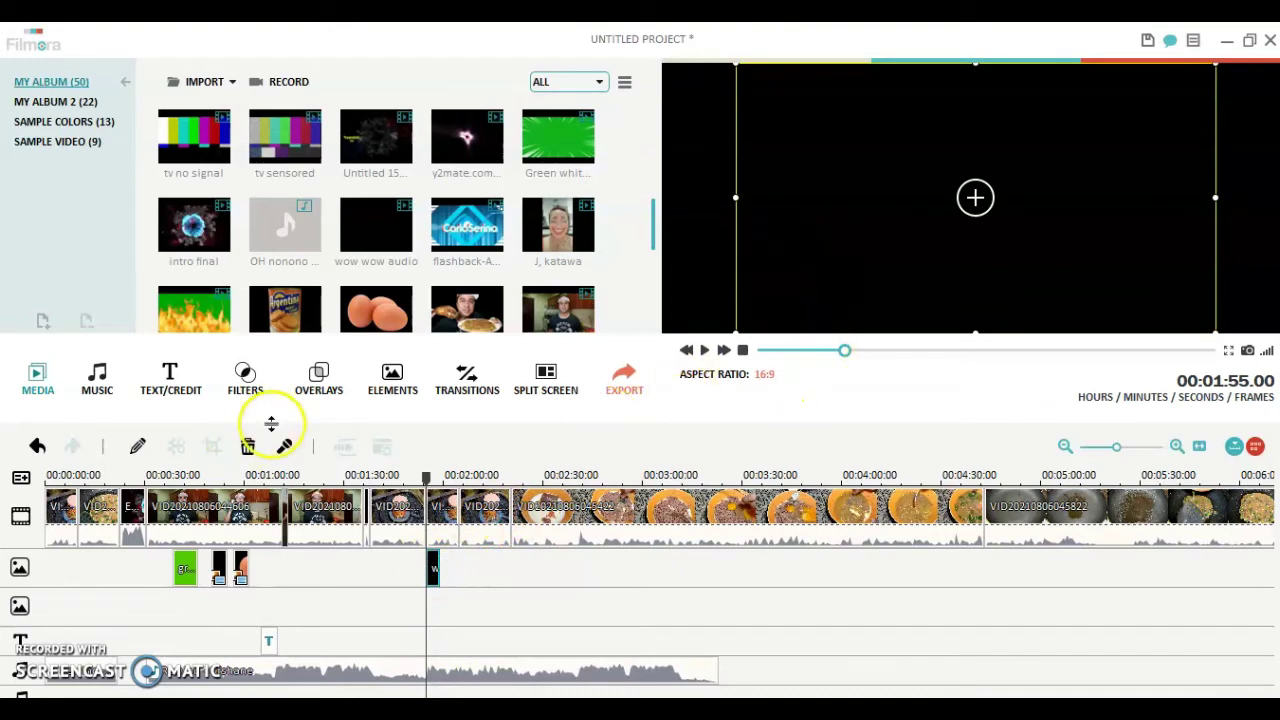
Step: Apply the Chroma Key effect to the wow wow audio overlay, making its black background transparent
{"action": "left_click", "coordinate": [137, 449]}
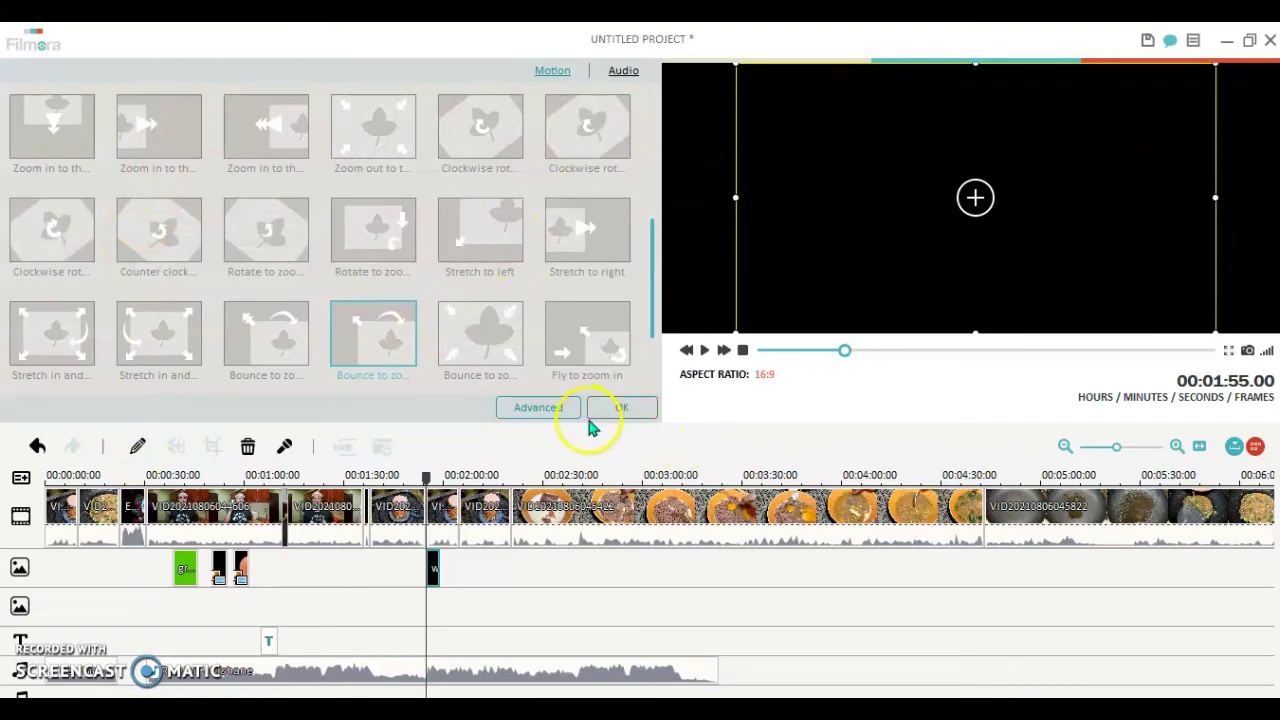
{"action": "left_click", "coordinate": [540, 408]}
{"action": "left_click", "coordinate": [328, 136]}
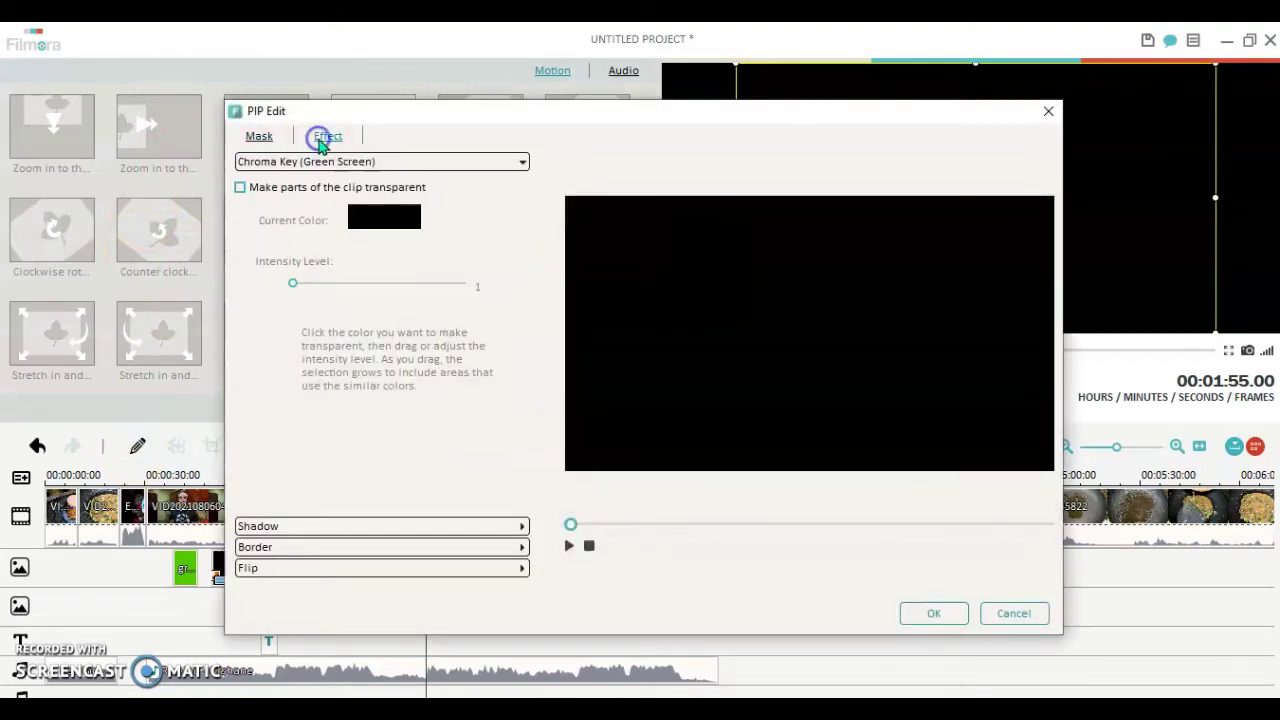
{"action": "left_click", "coordinate": [240, 188]}
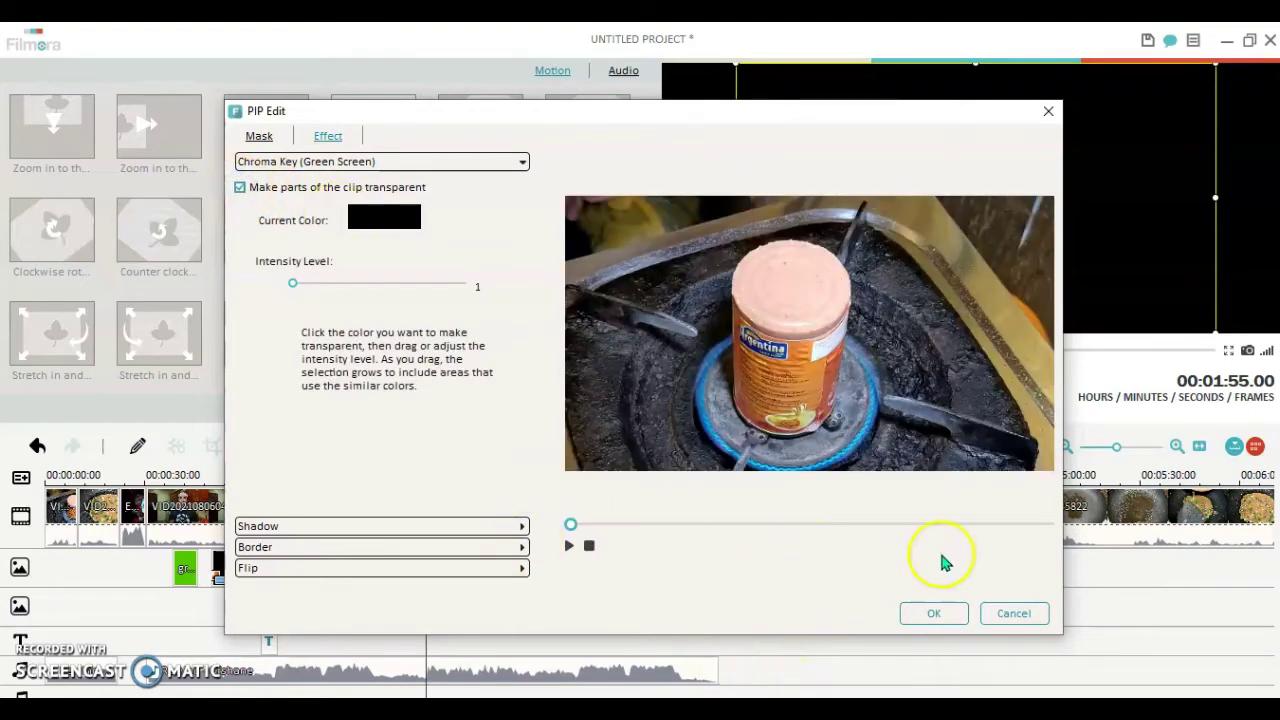
{"action": "left_click", "coordinate": [934, 613]}
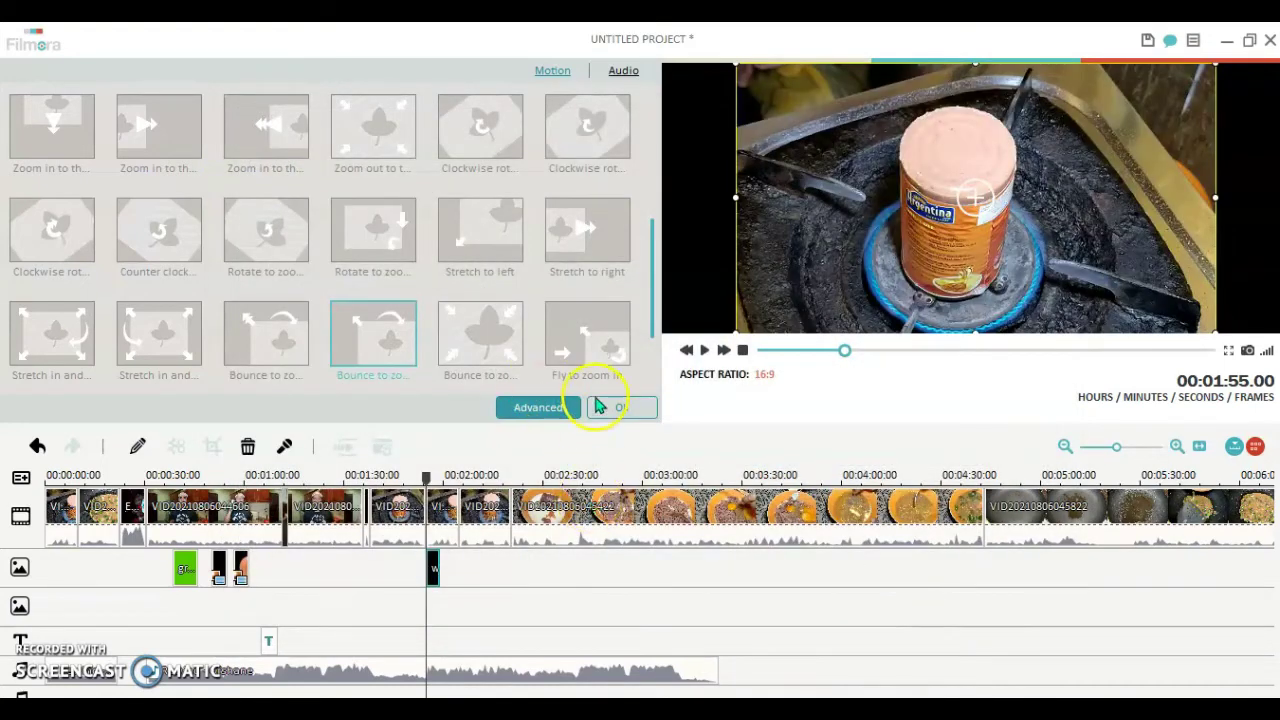
{"action": "left_click", "coordinate": [614, 410]}
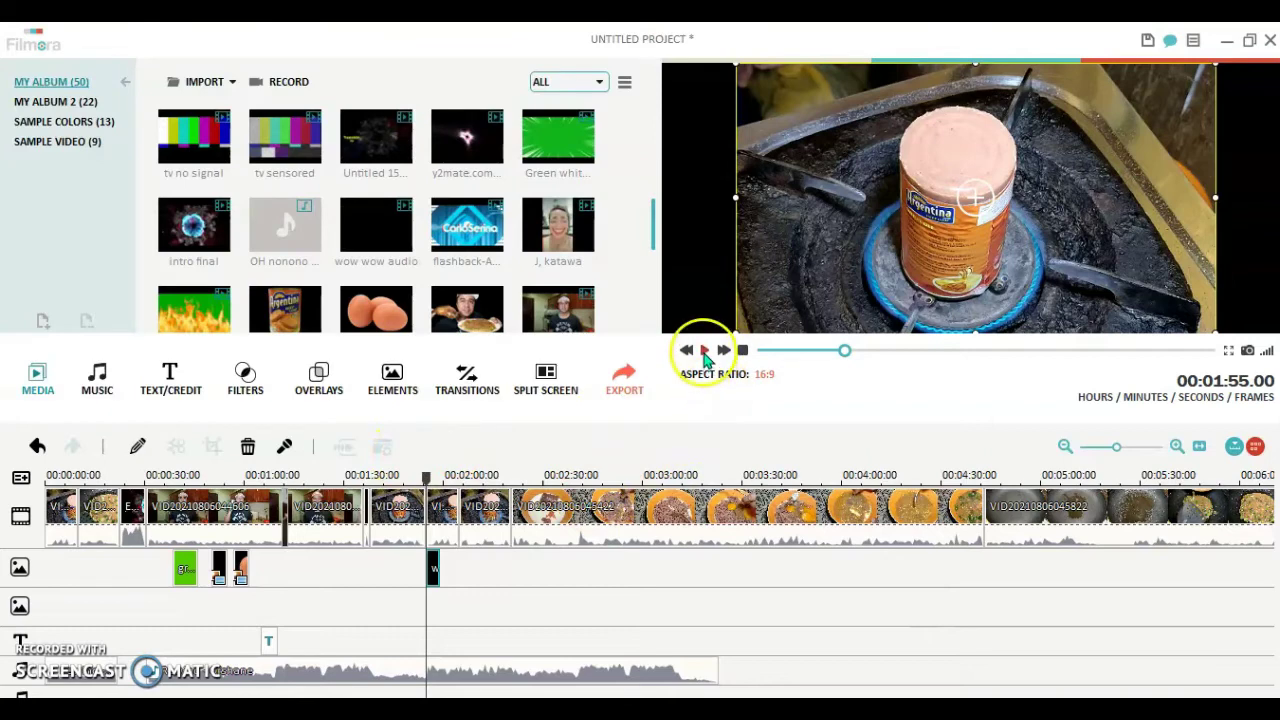
Step: Play the can-on-stove scene from 00:01:55.00, split the clip at 00:02:13.03 and delete the part after the cut
{"action": "left_click", "coordinate": [704, 351]}
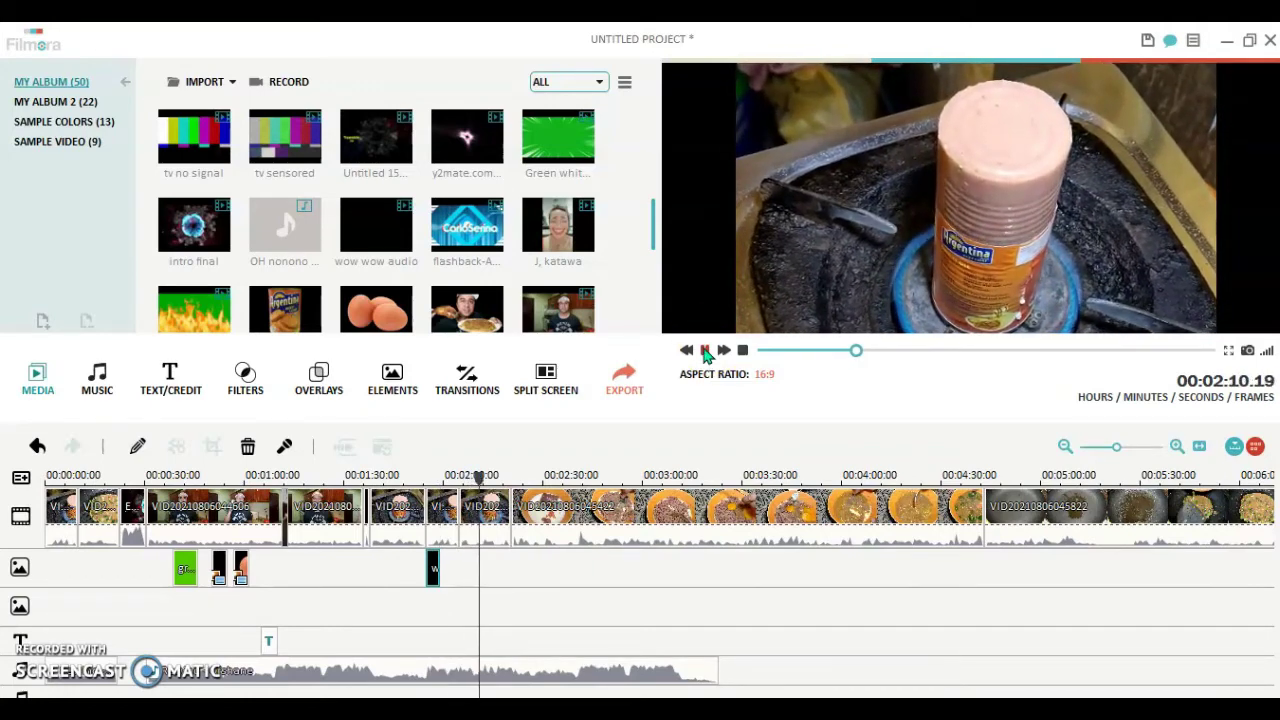
{"action": "left_click", "coordinate": [705, 350]}
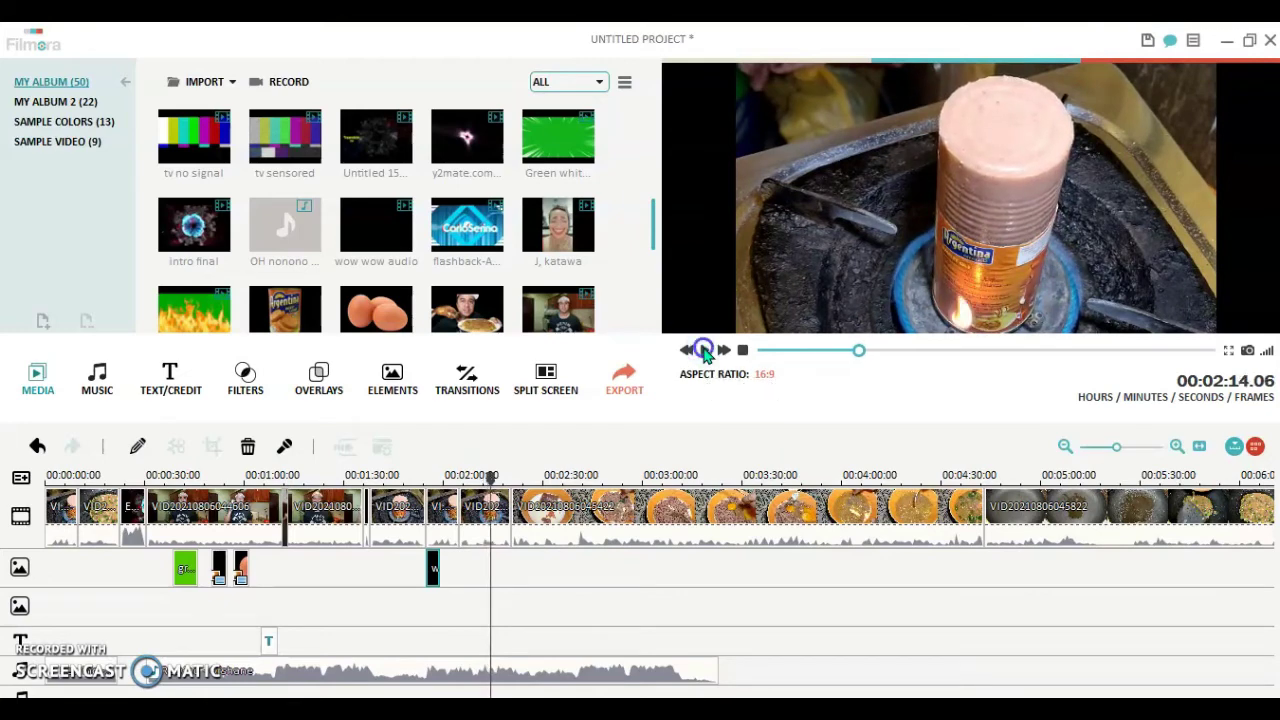
{"action": "left_click", "coordinate": [493, 477]}
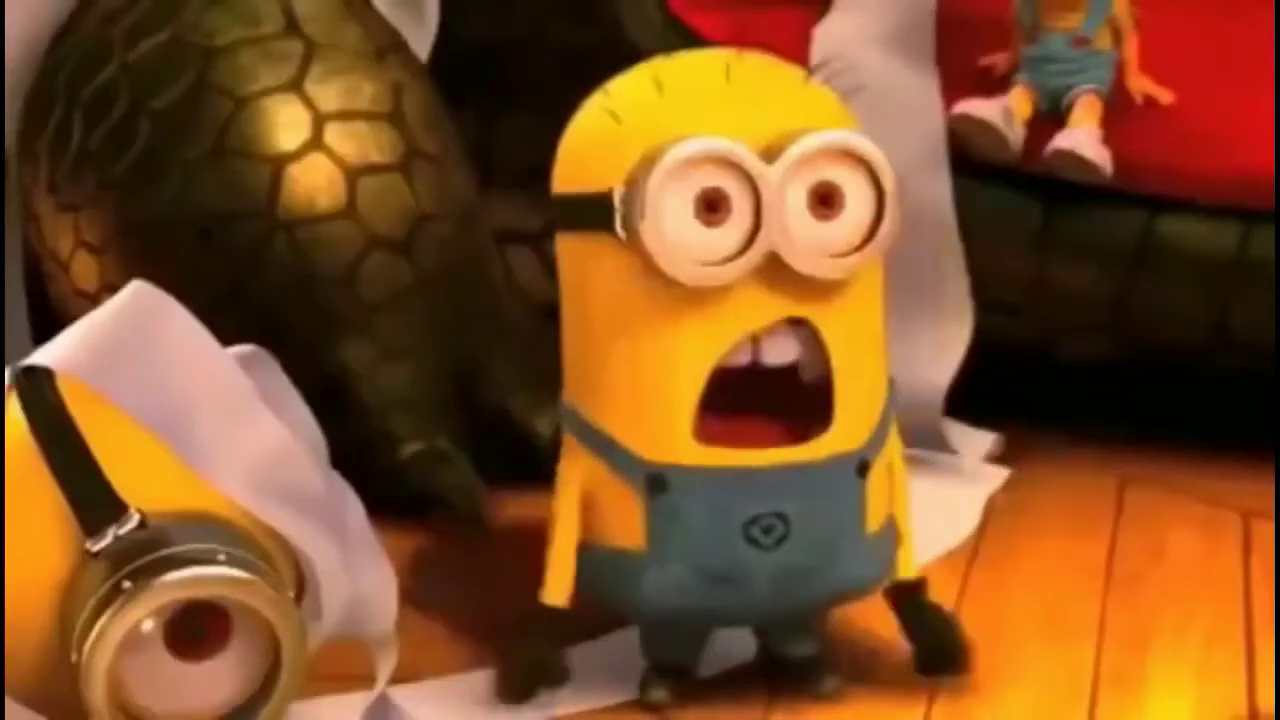
{"action": "left_click_drag", "start_coordinate": [493, 478], "coordinate": [487, 477]}
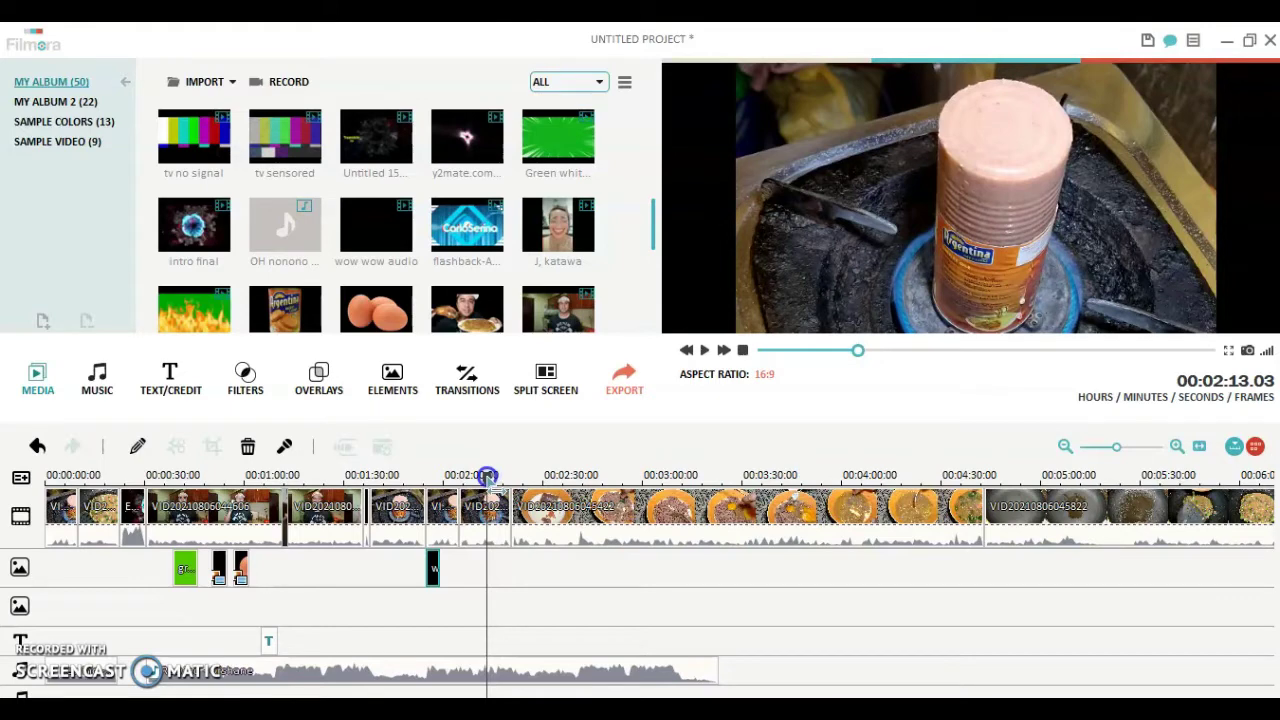
{"action": "left_click", "coordinate": [489, 540]}
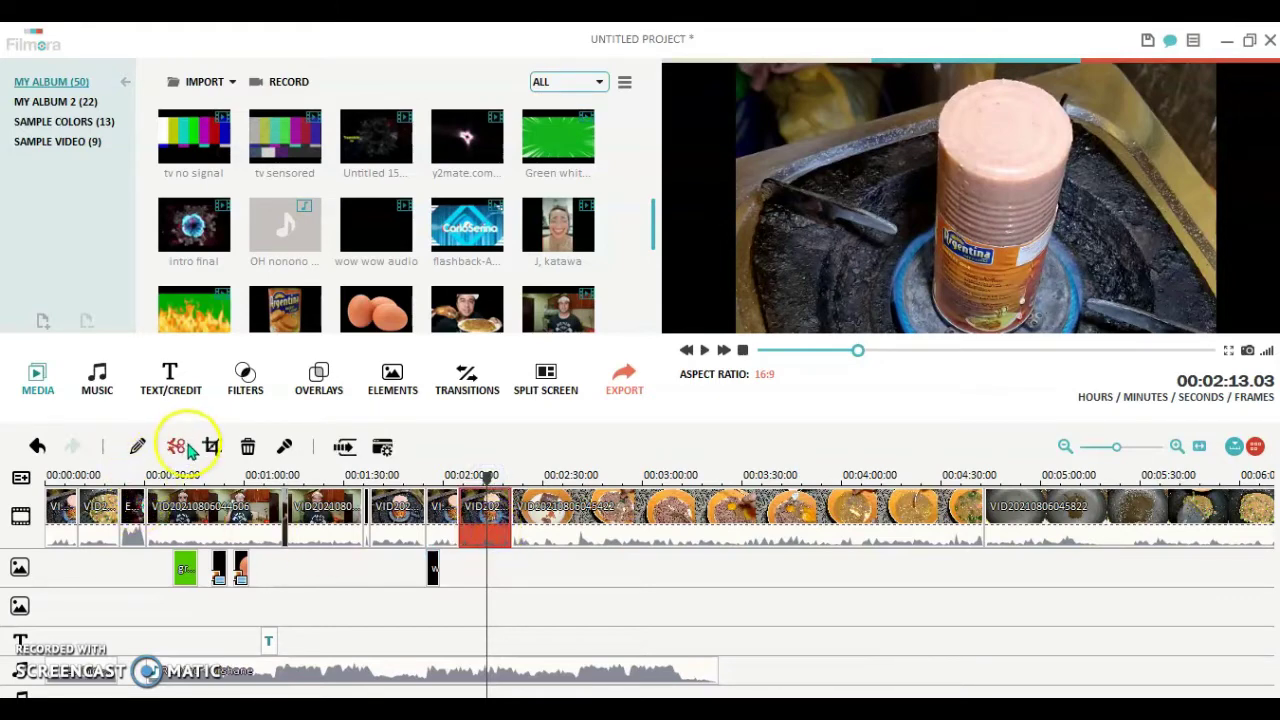
{"action": "key", "text": "Delete"}
Step: Play across the new cut into the meat-mashing scene and pause at 00:02:38.10
{"action": "left_click", "coordinate": [704, 351]}
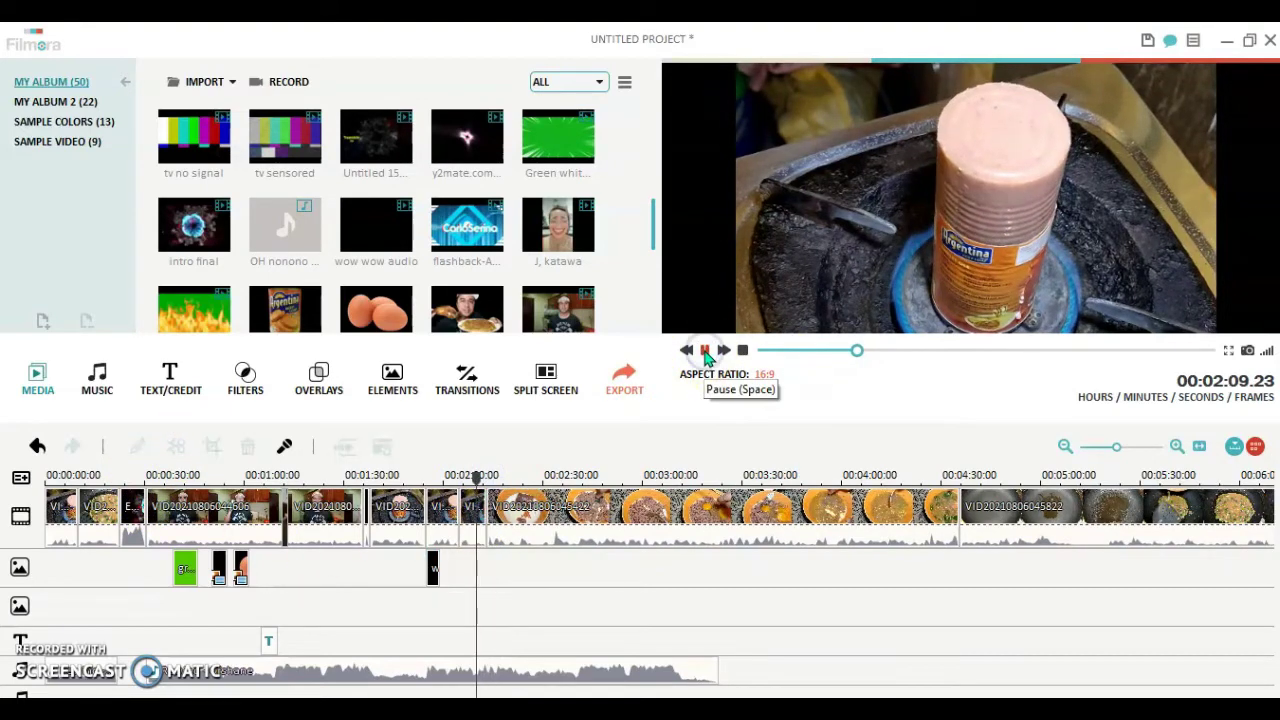
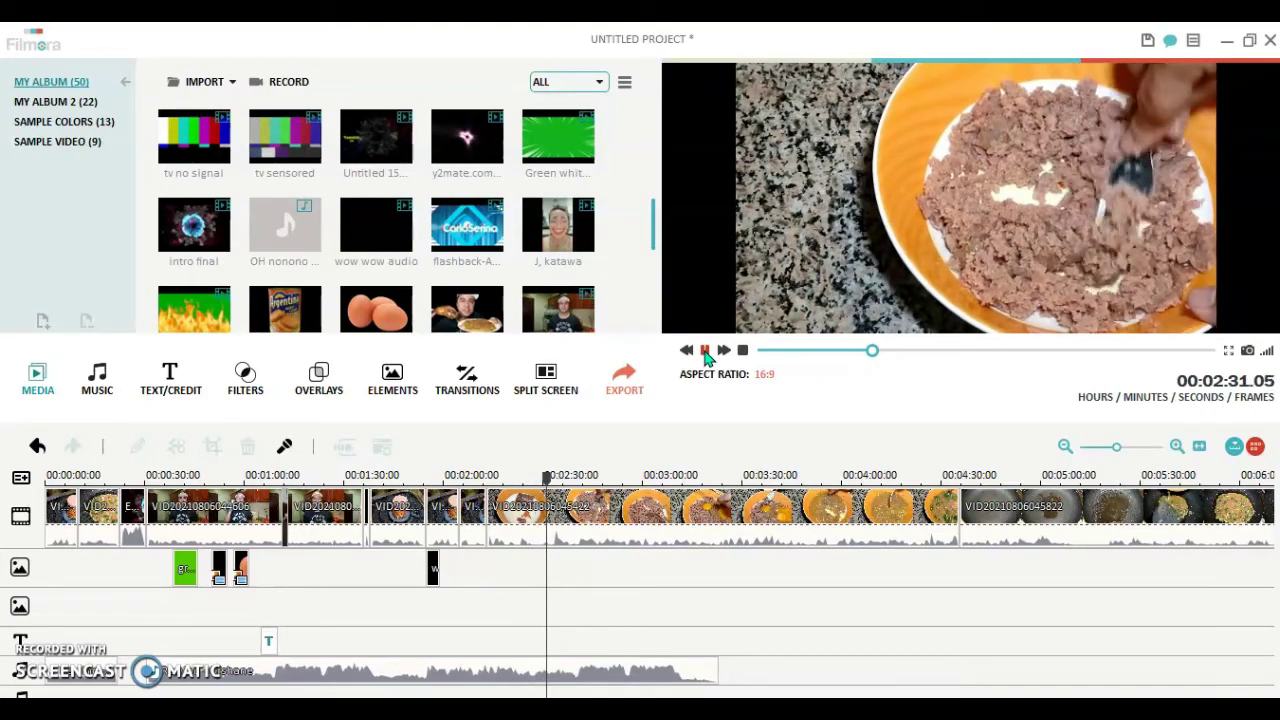
{"action": "left_click", "coordinate": [630, 424]}
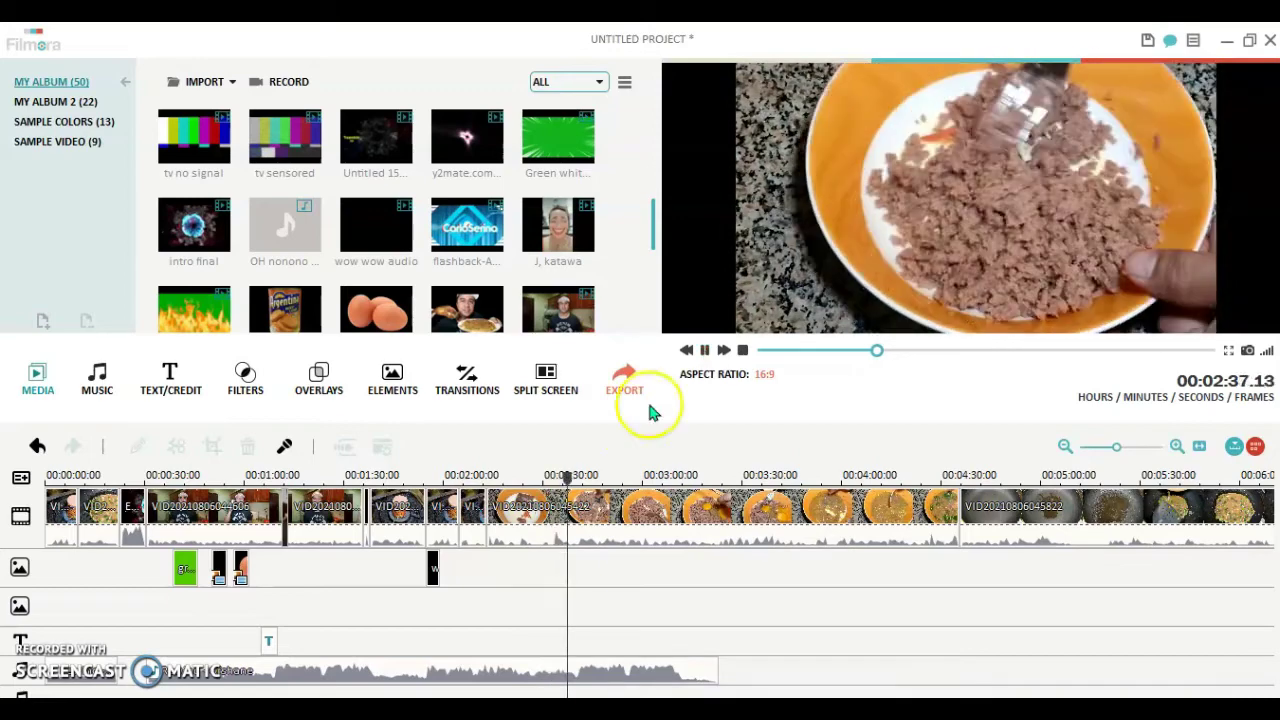
{"action": "left_click", "coordinate": [704, 350]}
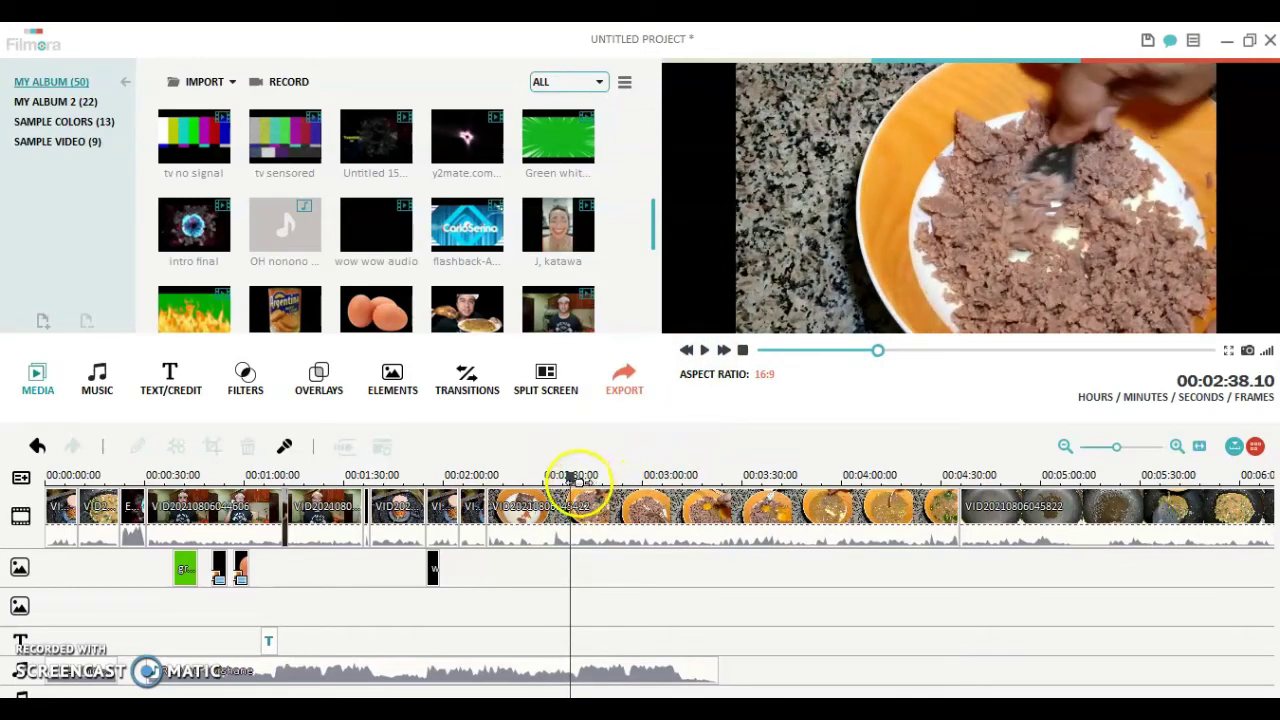
Step: Split the background music at 00:03:10.07, where the eggs are added, and delete the part after the cut
{"action": "left_click_drag", "start_coordinate": [575, 480], "coordinate": [677, 478]}
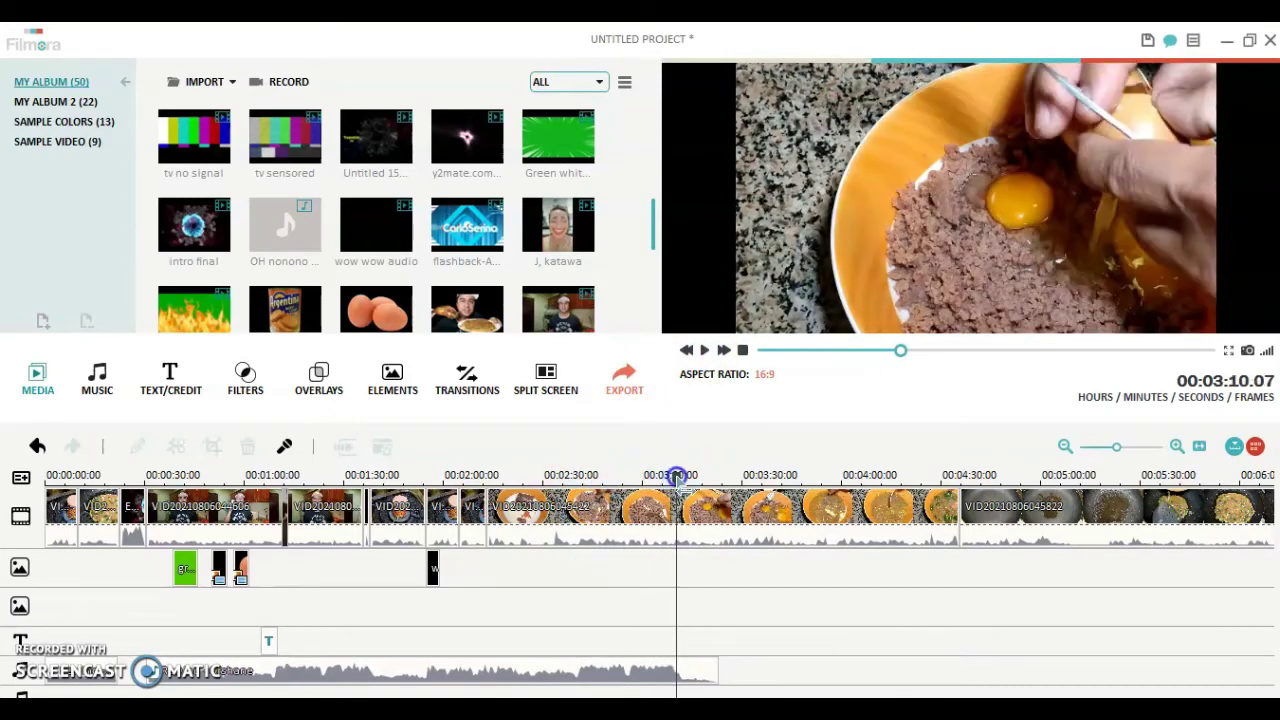
{"action": "left_click", "coordinate": [625, 665]}
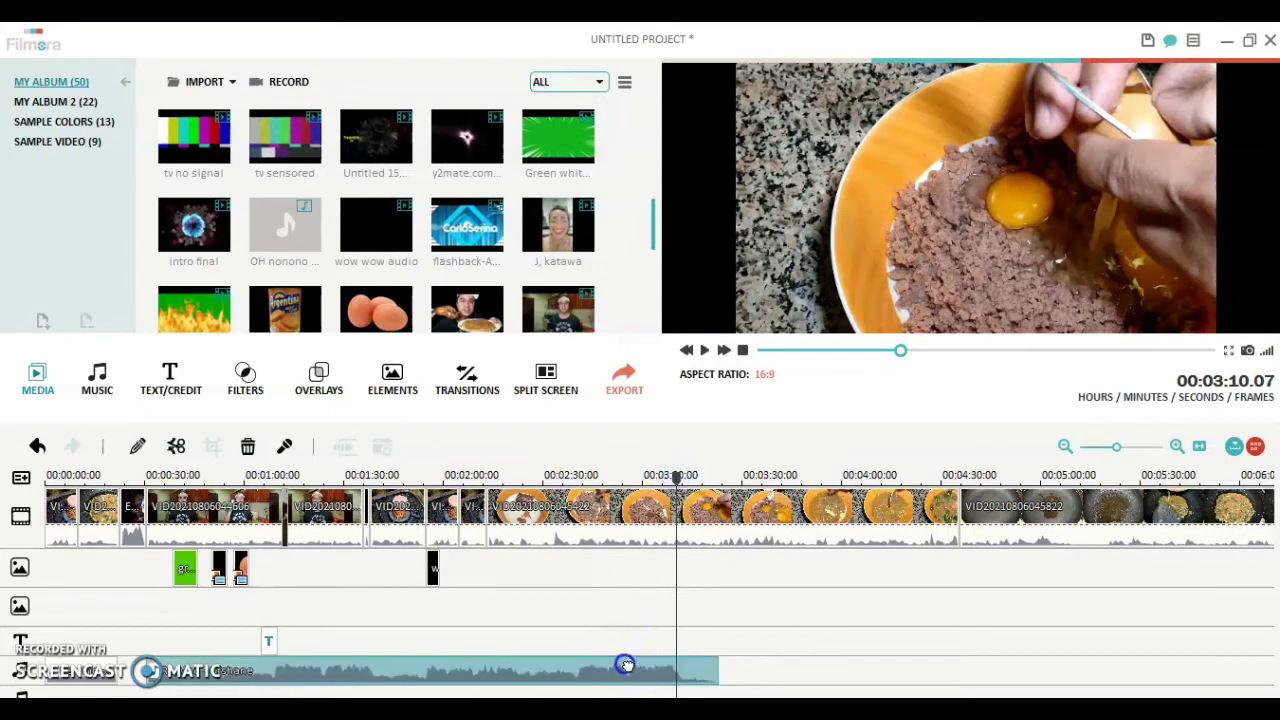
{"action": "left_click", "coordinate": [176, 446]}
{"action": "left_click", "coordinate": [249, 447]}
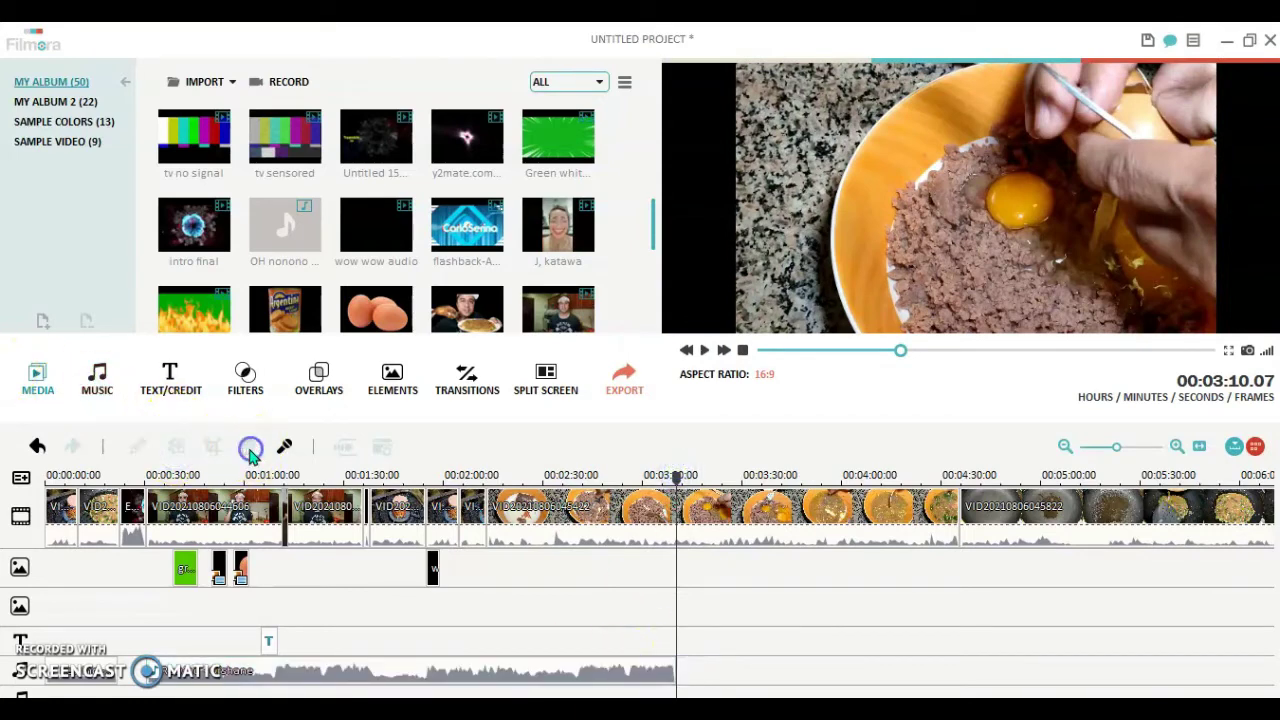
Step: Preview several songs from My Music, including Muriel, One More Time and Meet & Fun!, as candidates for the next background track
{"action": "left_click", "coordinate": [98, 390]}
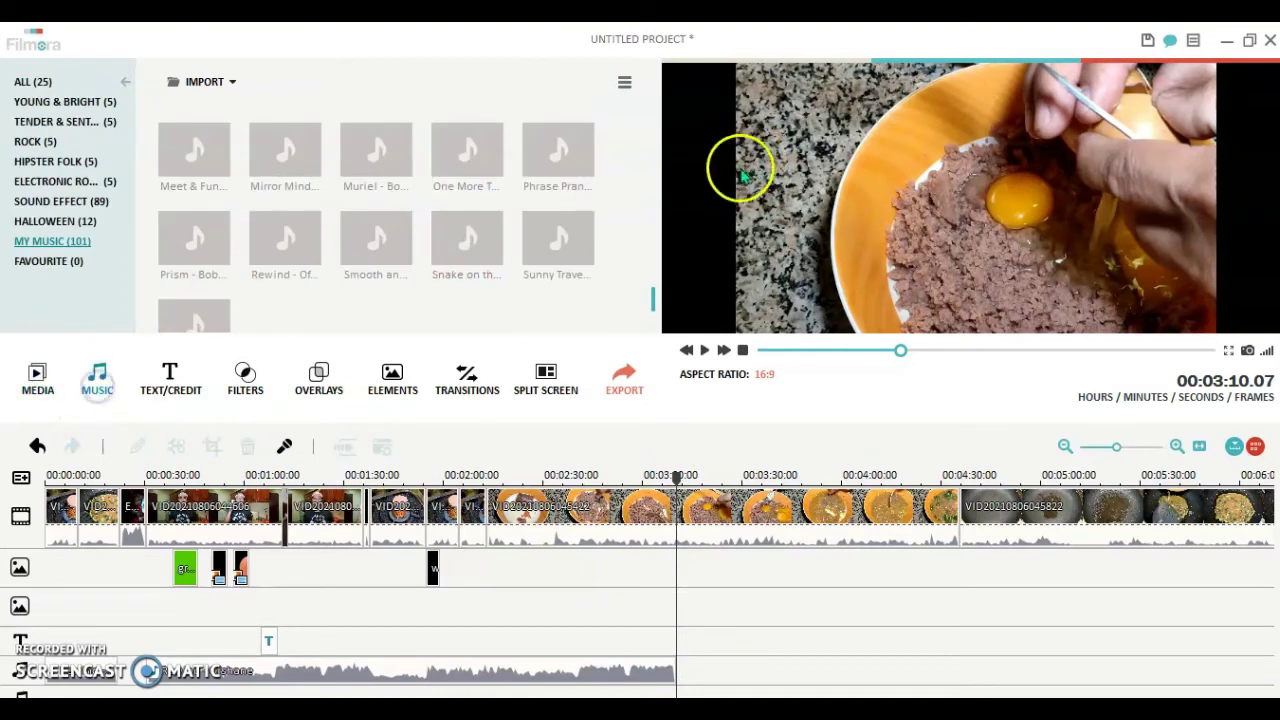
{"action": "left_click", "coordinate": [390, 153]}
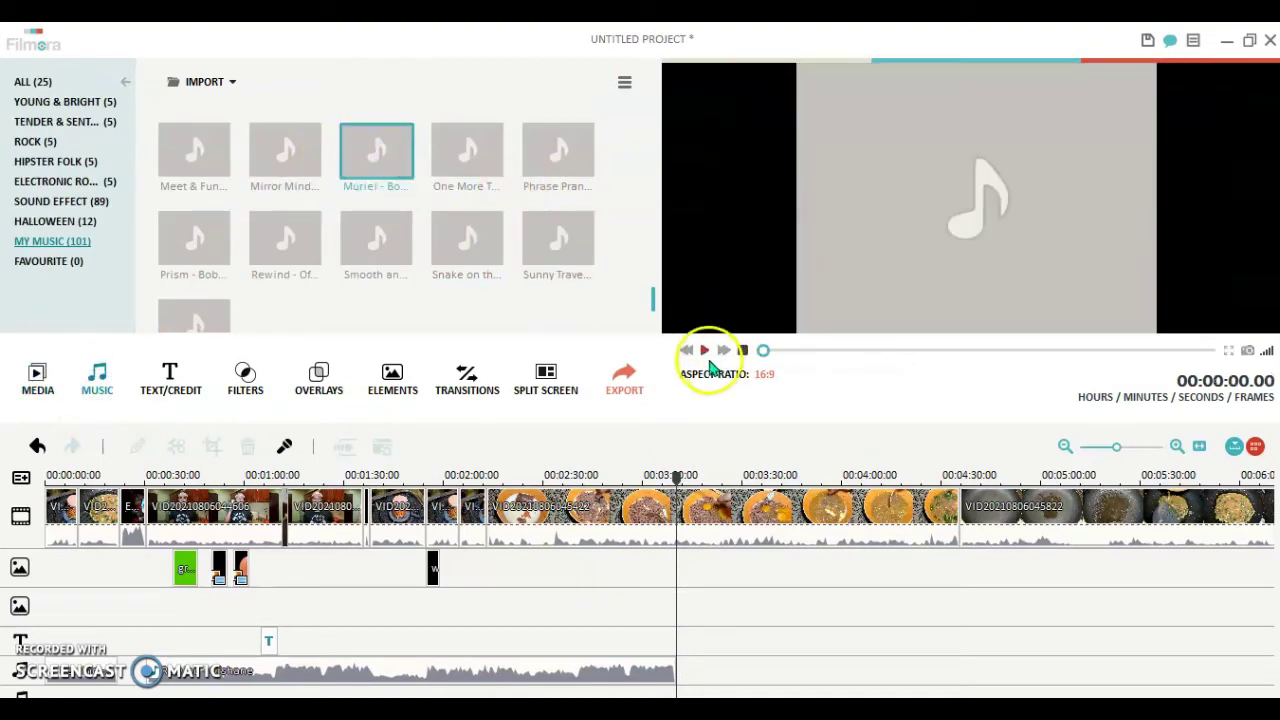
{"action": "left_click", "coordinate": [462, 154]}
{"action": "left_click", "coordinate": [706, 352]}
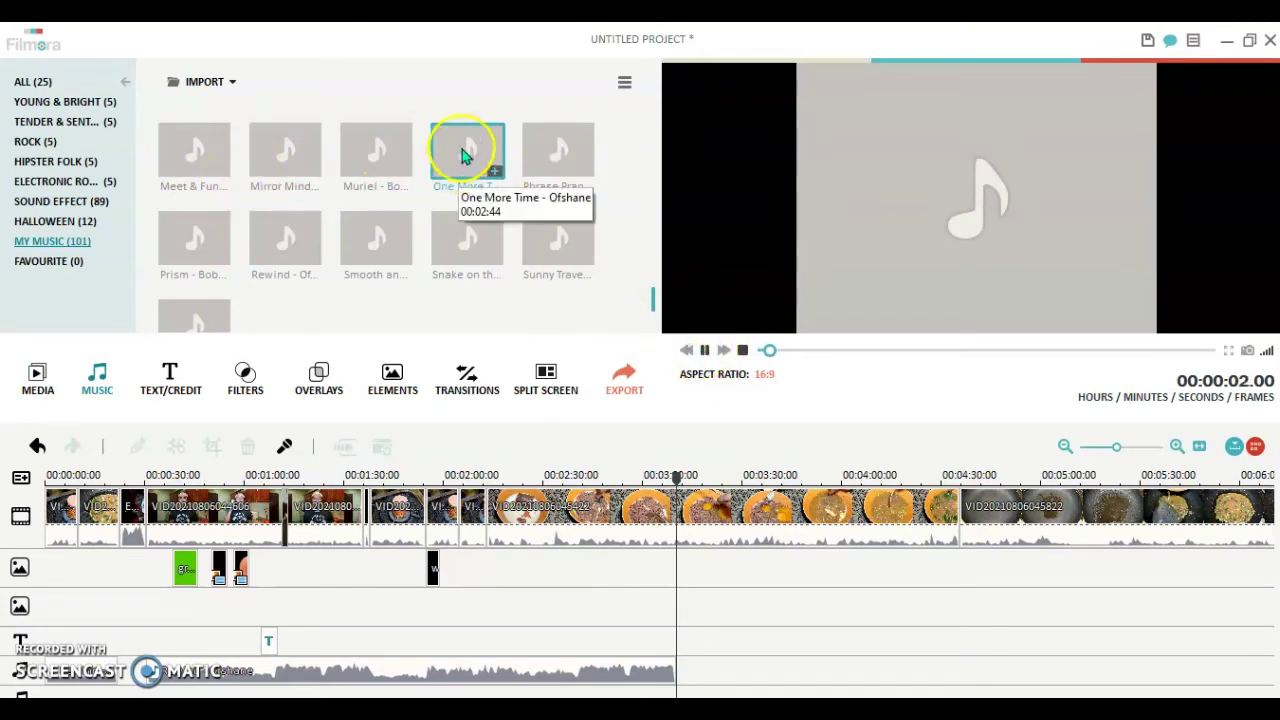
{"action": "left_click", "coordinate": [535, 158]}
{"action": "left_click", "coordinate": [709, 352]}
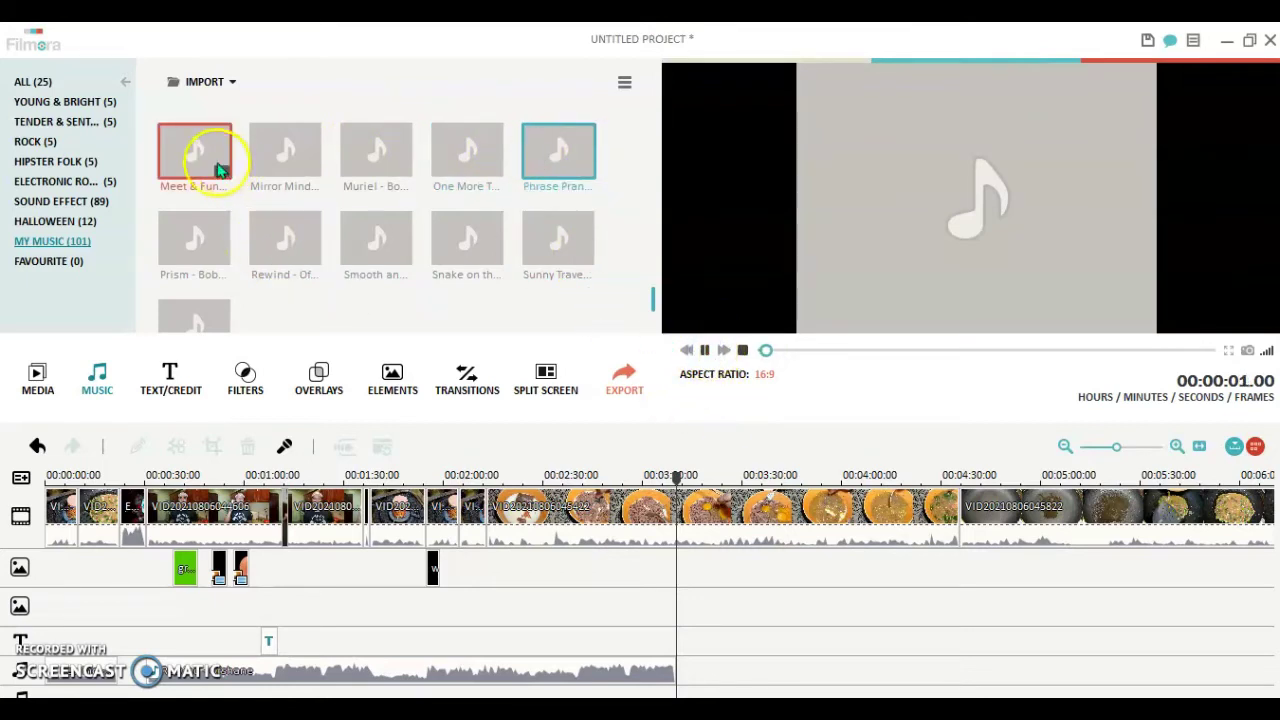
{"action": "left_click", "coordinate": [187, 172]}
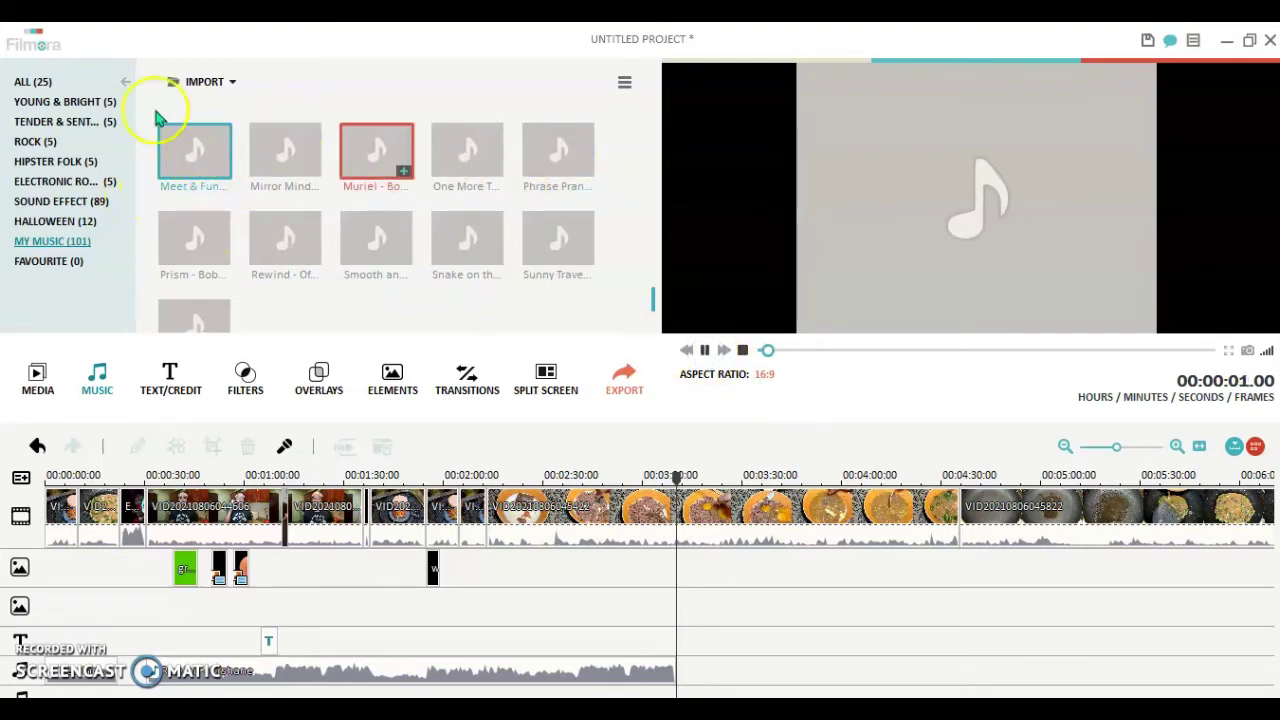
Step: Place Meet & Fun! - Ofshane on the music track at 00:03:10.07, lower its volume and play it briefly
{"action": "left_click_drag", "start_coordinate": [188, 152], "coordinate": [688, 668]}
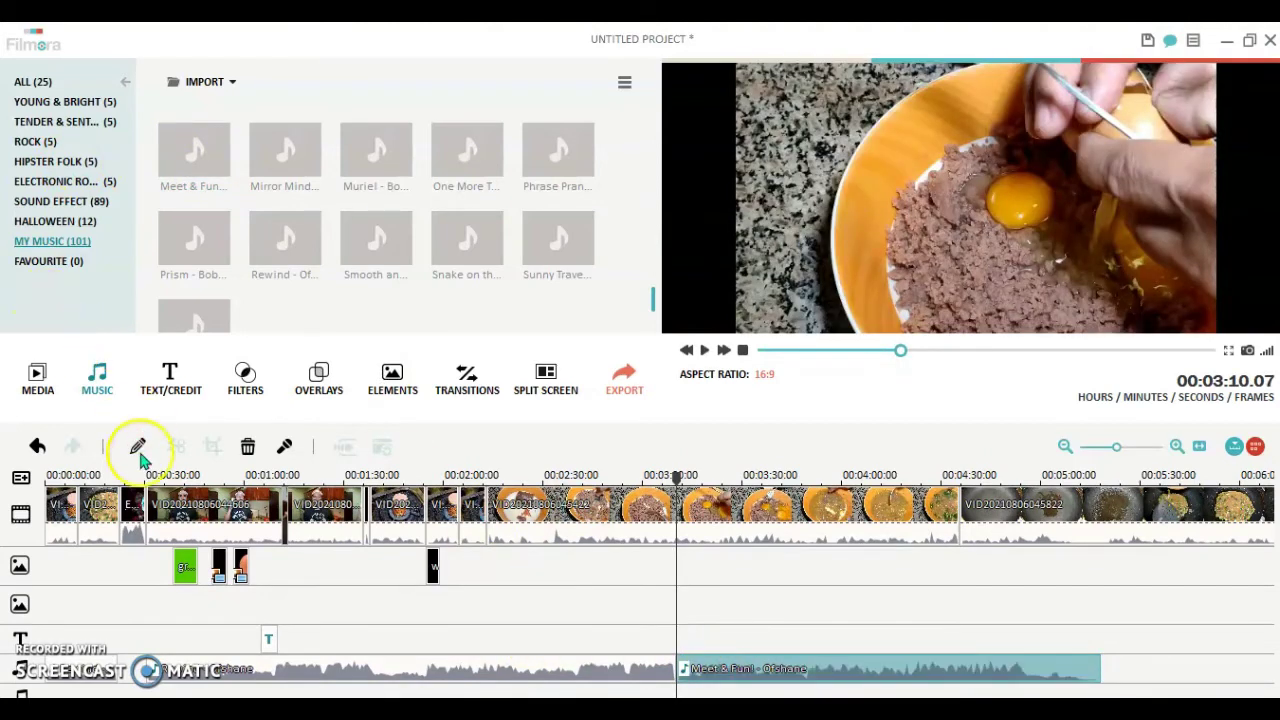
{"action": "left_click", "coordinate": [138, 448]}
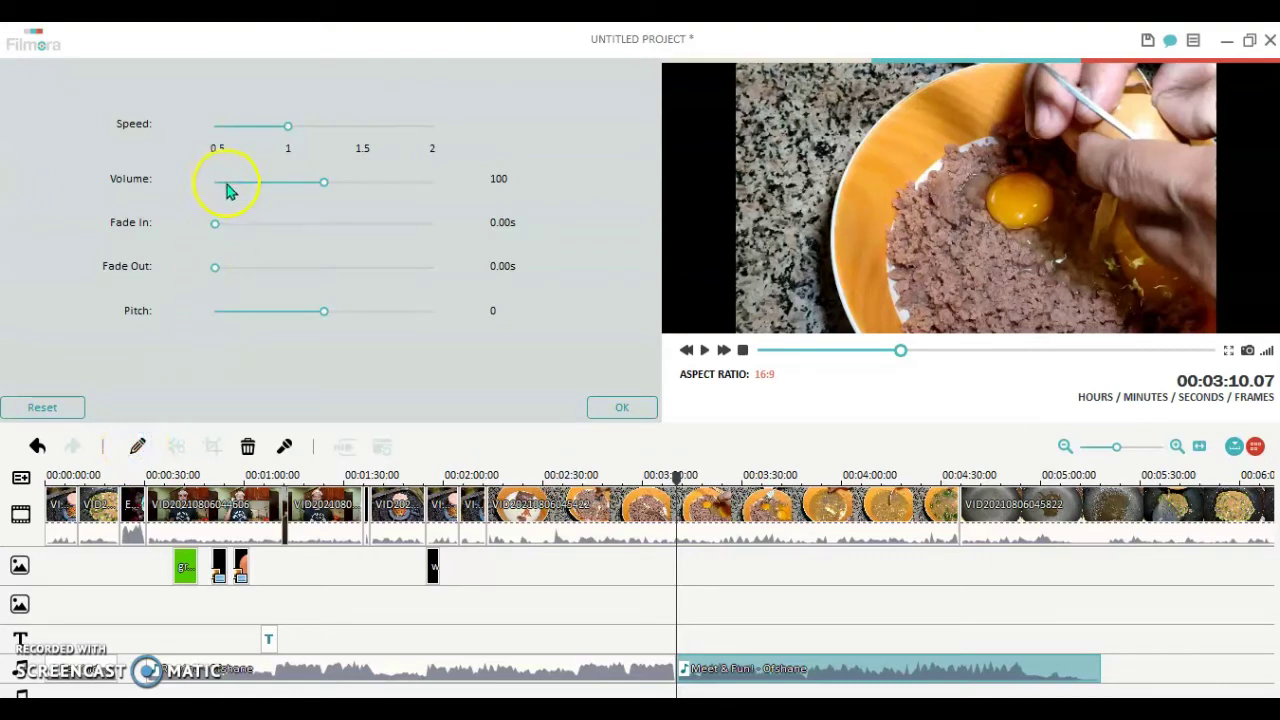
{"action": "left_click", "coordinate": [620, 410]}
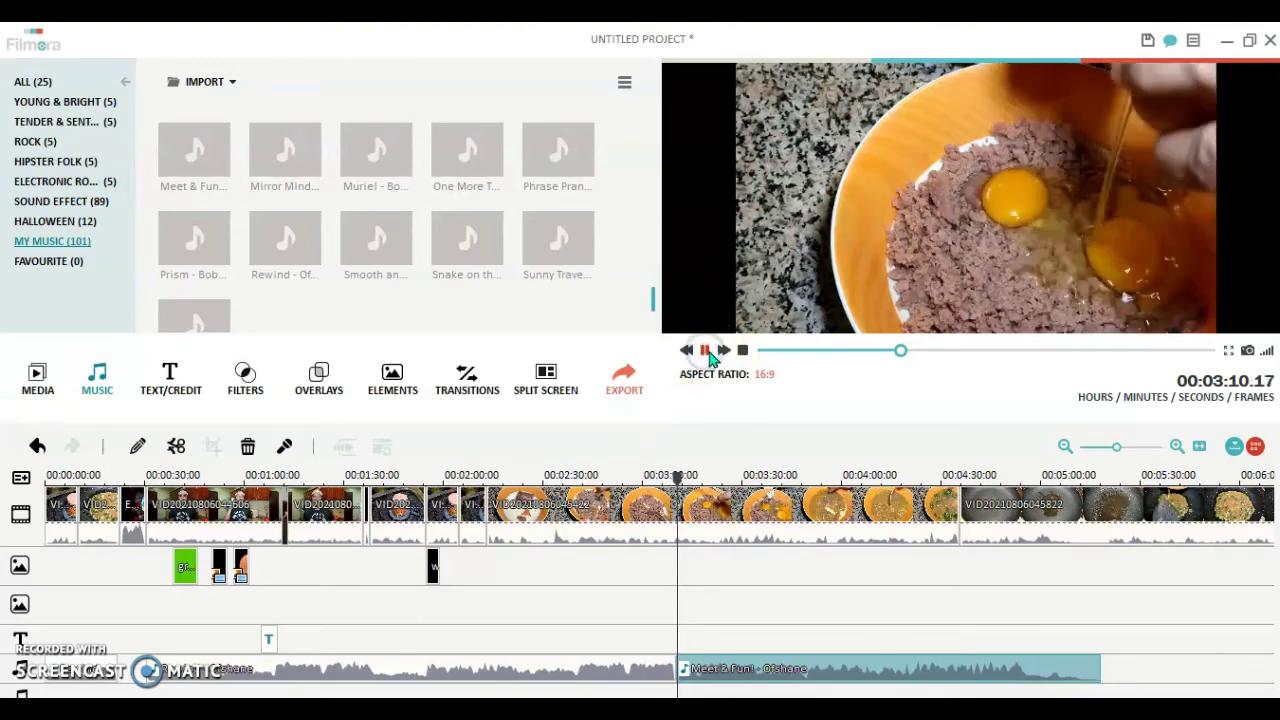
{"action": "left_click", "coordinate": [704, 350]}
Step: Move the playhead to 00:04:33.10 and play to the join between the mixing bowl clip and the pan clip
{"action": "left_click", "coordinate": [697, 497]}
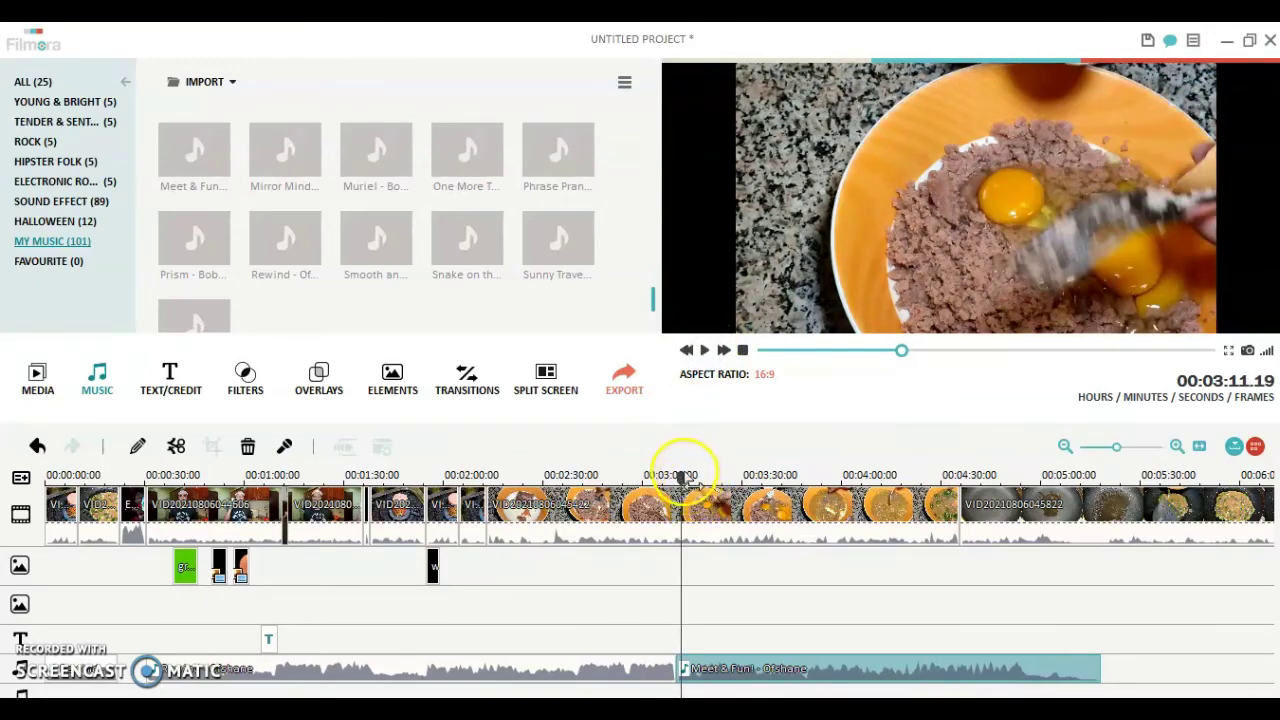
{"action": "left_click_drag", "start_coordinate": [680, 474], "coordinate": [953, 447]}
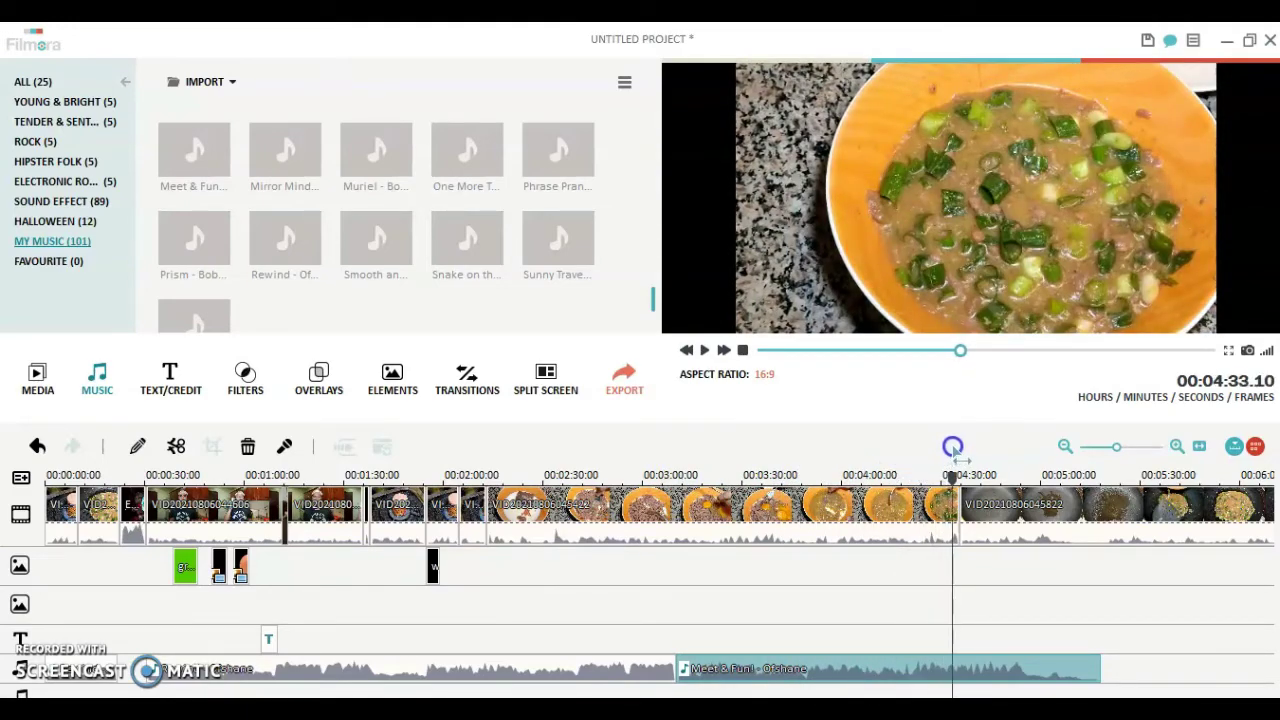
{"action": "left_click", "coordinate": [705, 352]}
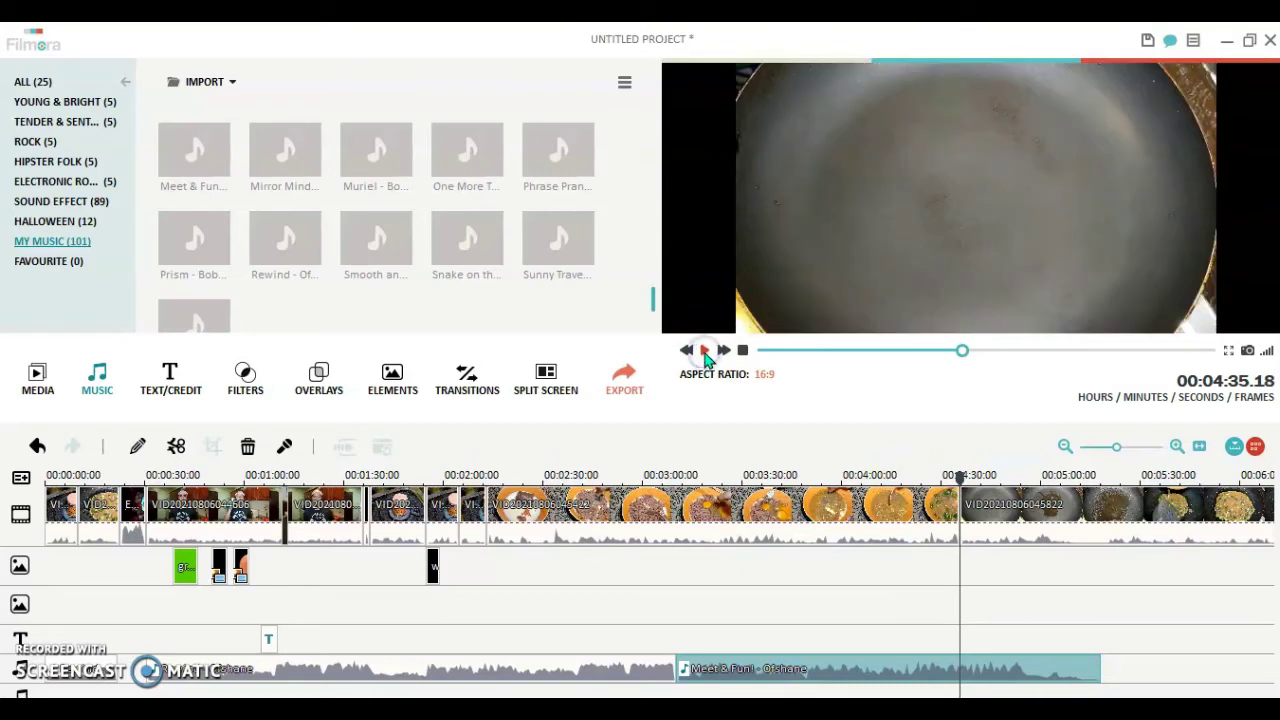
Step: Preview the Fancy CrazyParam transition and add it at the join between the mixing bowl clip and the pan clip
{"action": "left_click", "coordinate": [484, 399]}
{"action": "scroll", "coordinate": [622, 200], "scroll_direction": "down", "scroll_amount": 2}
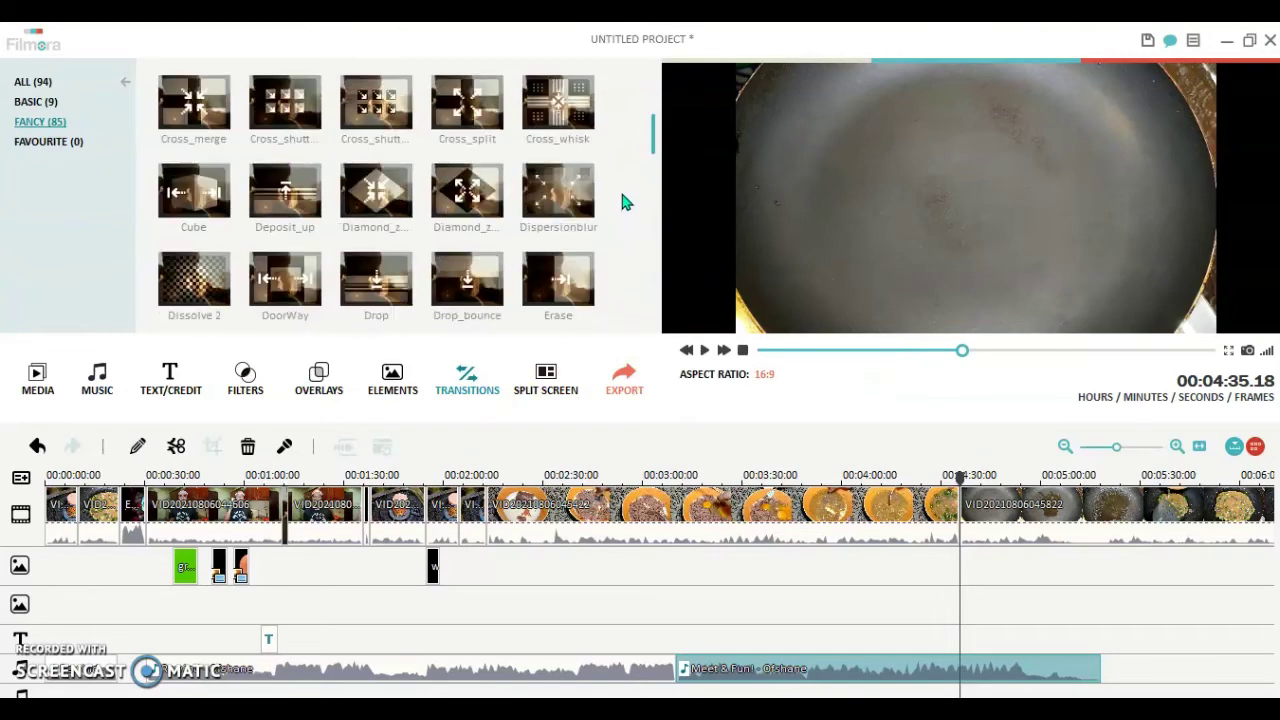
{"action": "scroll", "coordinate": [624, 200], "scroll_direction": "up", "scroll_amount": 2}
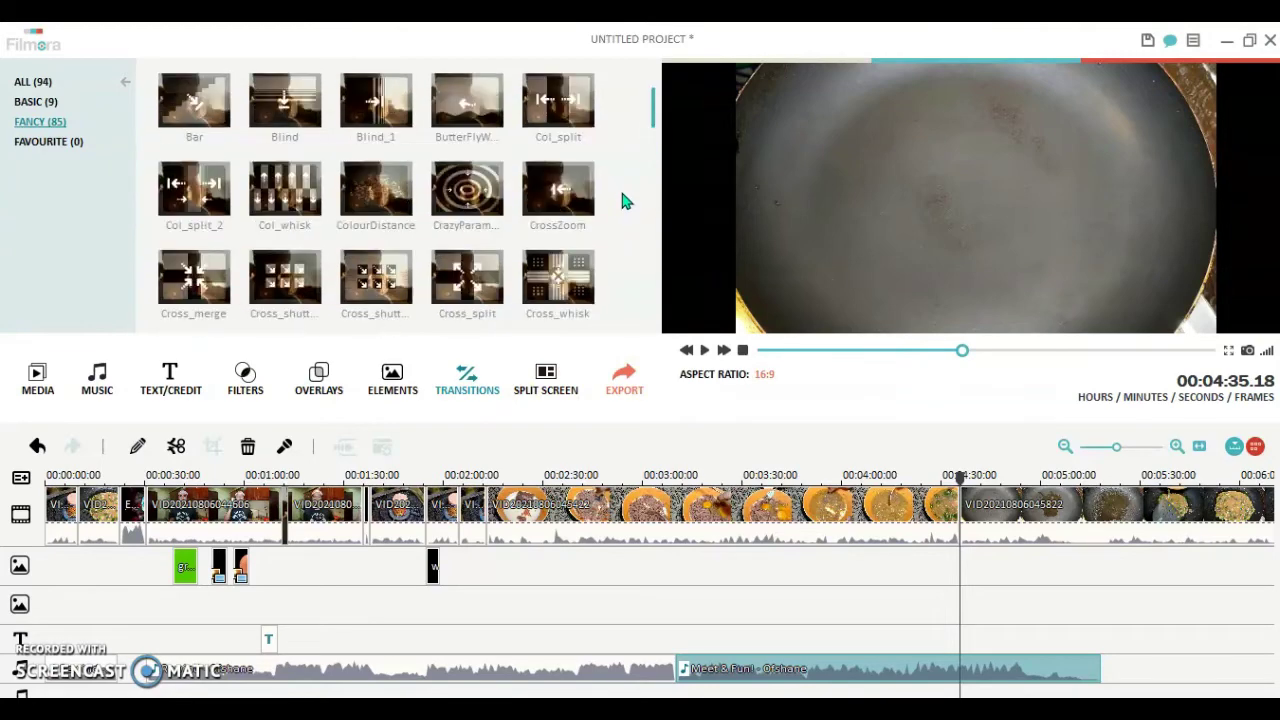
{"action": "scroll", "coordinate": [622, 200], "scroll_direction": "down", "scroll_amount": 2}
{"action": "left_click", "coordinate": [590, 197]}
{"action": "scroll", "coordinate": [575, 193], "scroll_direction": "up", "scroll_amount": 2}
{"action": "left_click", "coordinate": [468, 190]}
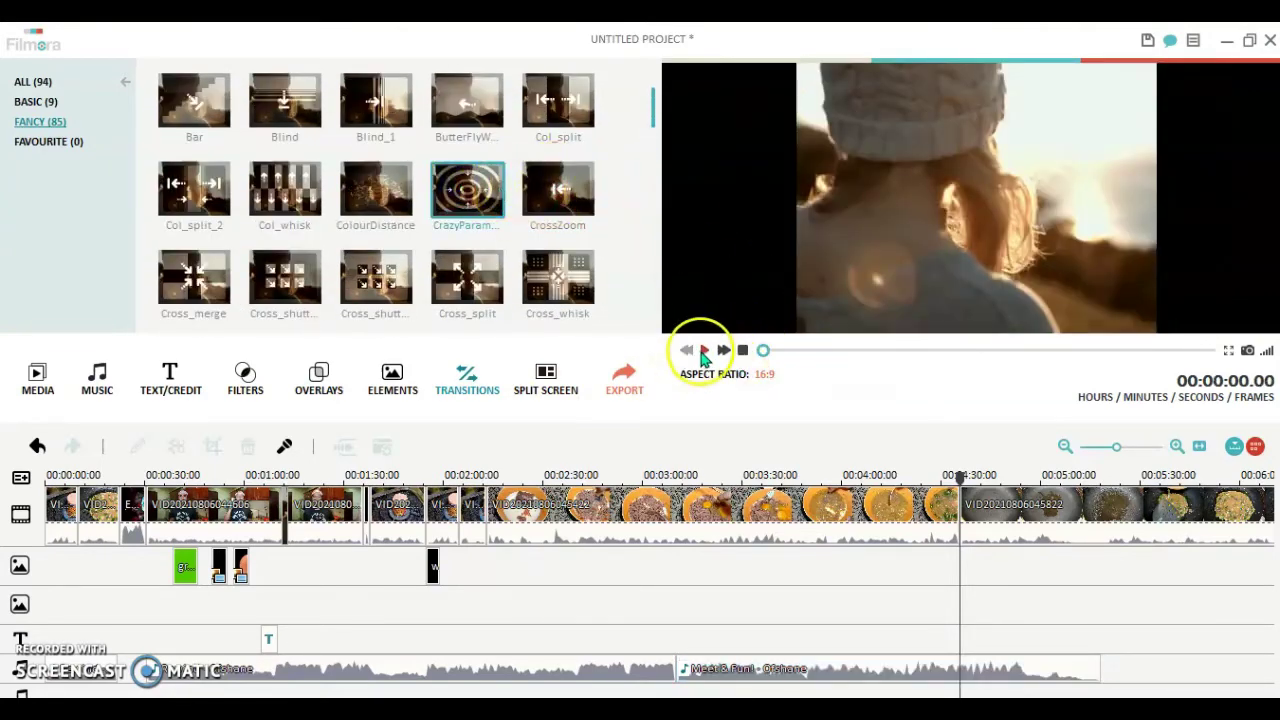
{"action": "left_click", "coordinate": [703, 350]}
{"action": "left_click", "coordinate": [458, 195]}
{"action": "left_click_drag", "start_coordinate": [936, 457], "coordinate": [958, 512]}
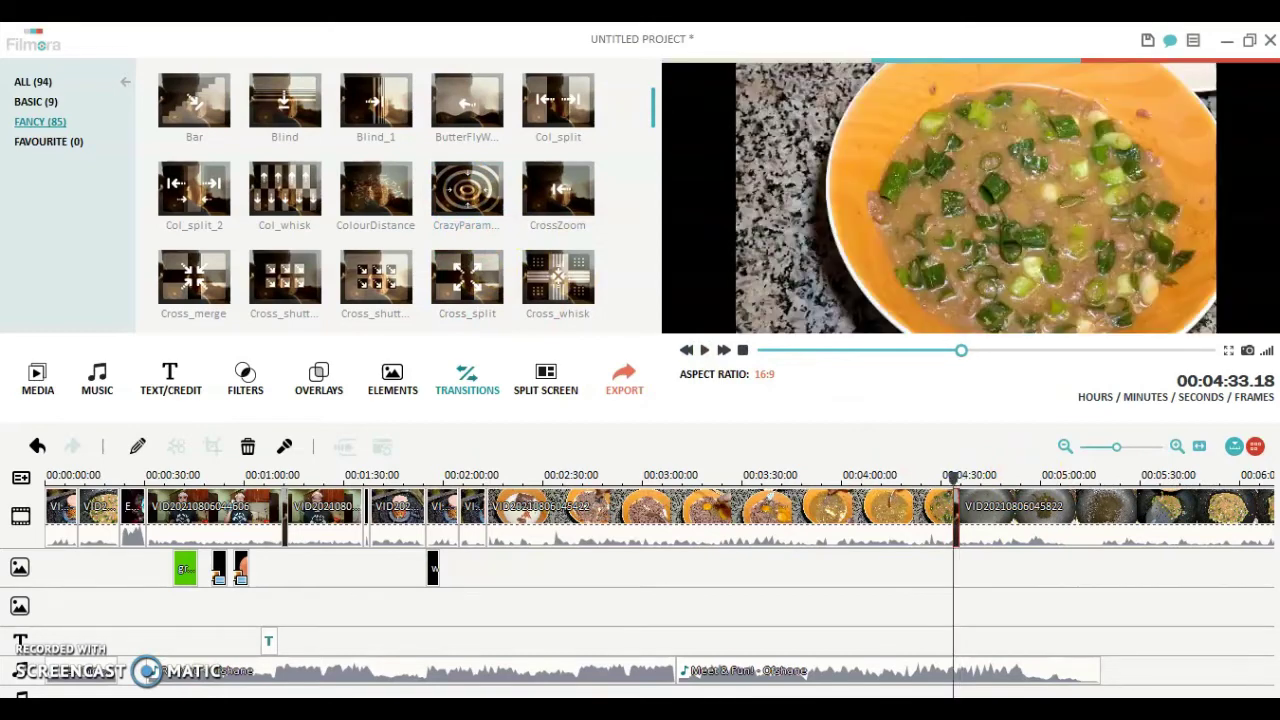
{"action": "left_click_drag", "start_coordinate": [537, 688], "coordinate": [696, 688]}
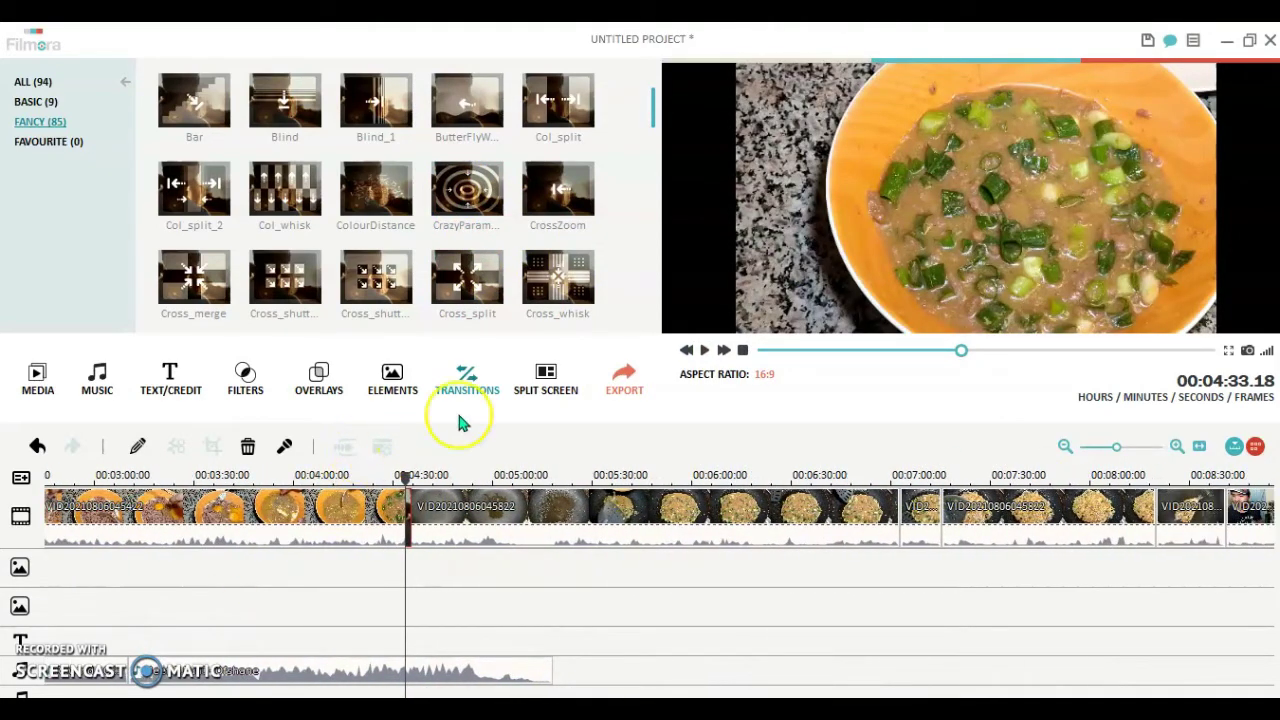
Step: Play through the transition between the mixing bowl clip and the pan clip to check it
{"action": "left_click", "coordinate": [709, 350]}
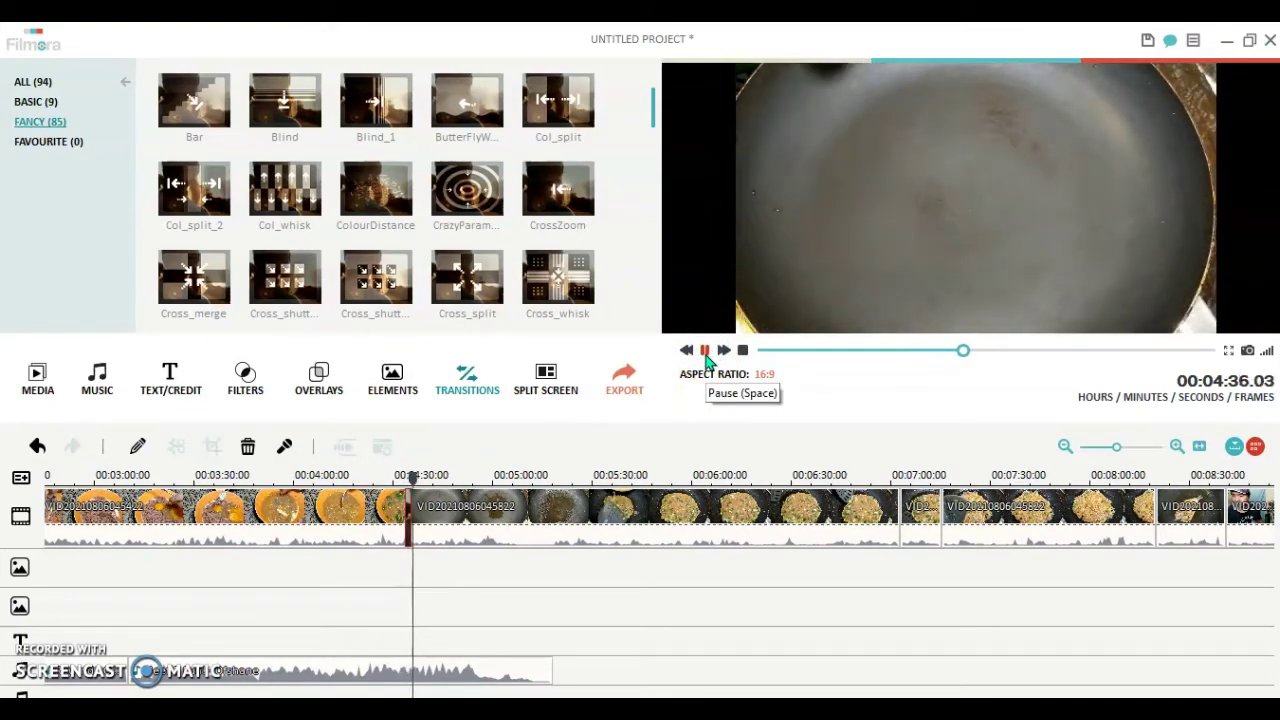
{"action": "left_click", "coordinate": [704, 350]}
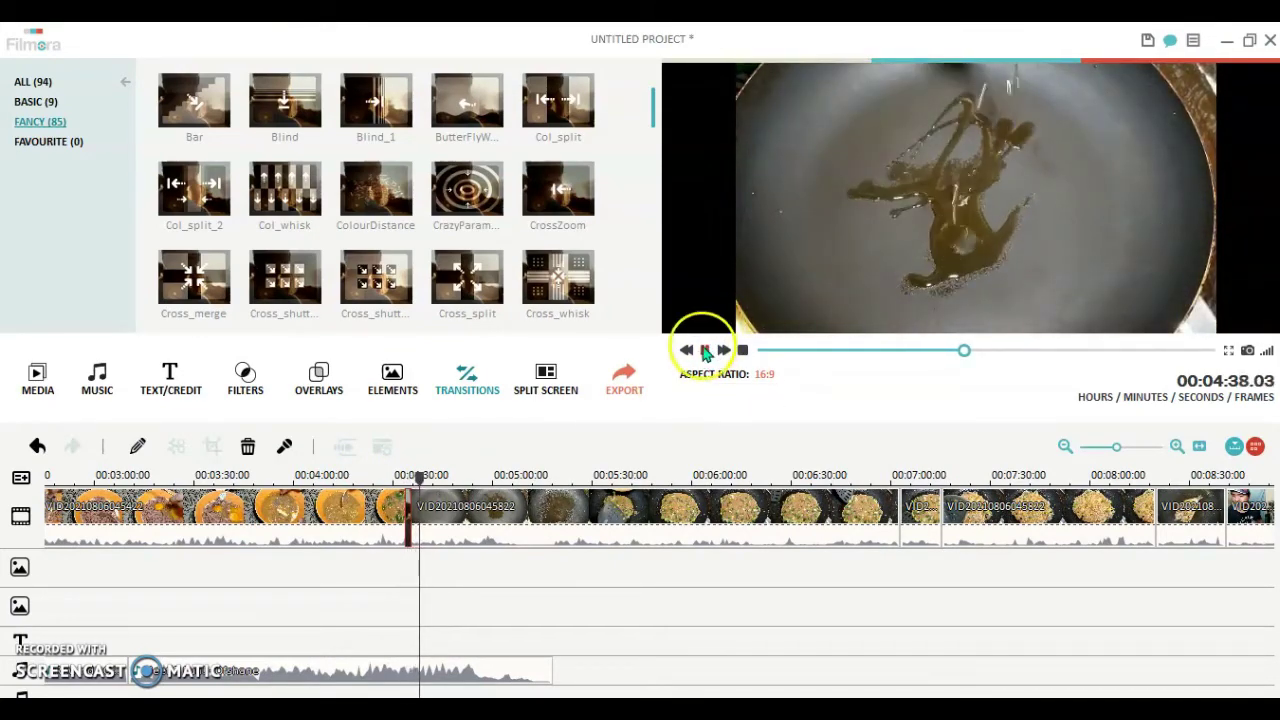
{"action": "left_click", "coordinate": [437, 497]}
Step: Split the Meet & Fun! music clip at 00:05:08.00 and delete the part after the cut
{"action": "left_click_drag", "start_coordinate": [420, 476], "coordinate": [518, 476]}
{"action": "left_click", "coordinate": [423, 665]}
{"action": "left_click", "coordinate": [177, 450]}
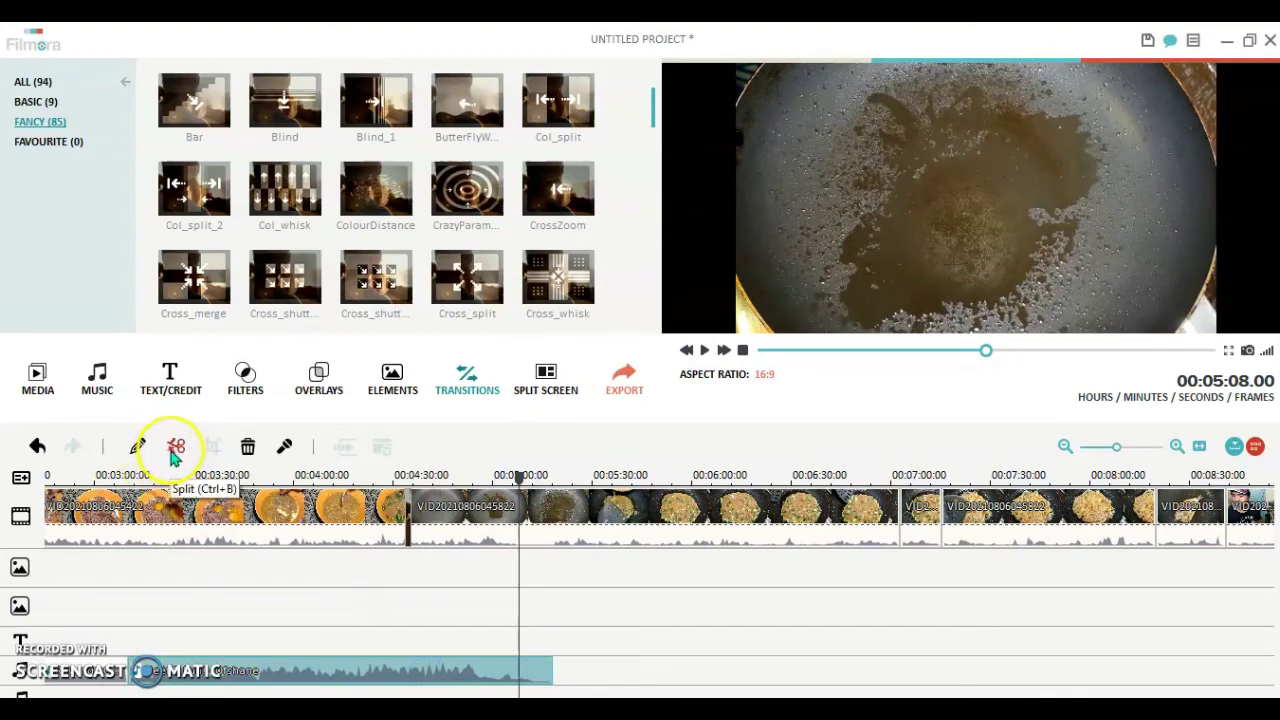
{"action": "left_click", "coordinate": [175, 450]}
{"action": "left_click", "coordinate": [249, 450]}
Step: Preview Pressure Cooker from My Music and place it on the music track at 00:05:08.00
{"action": "left_click", "coordinate": [98, 380]}
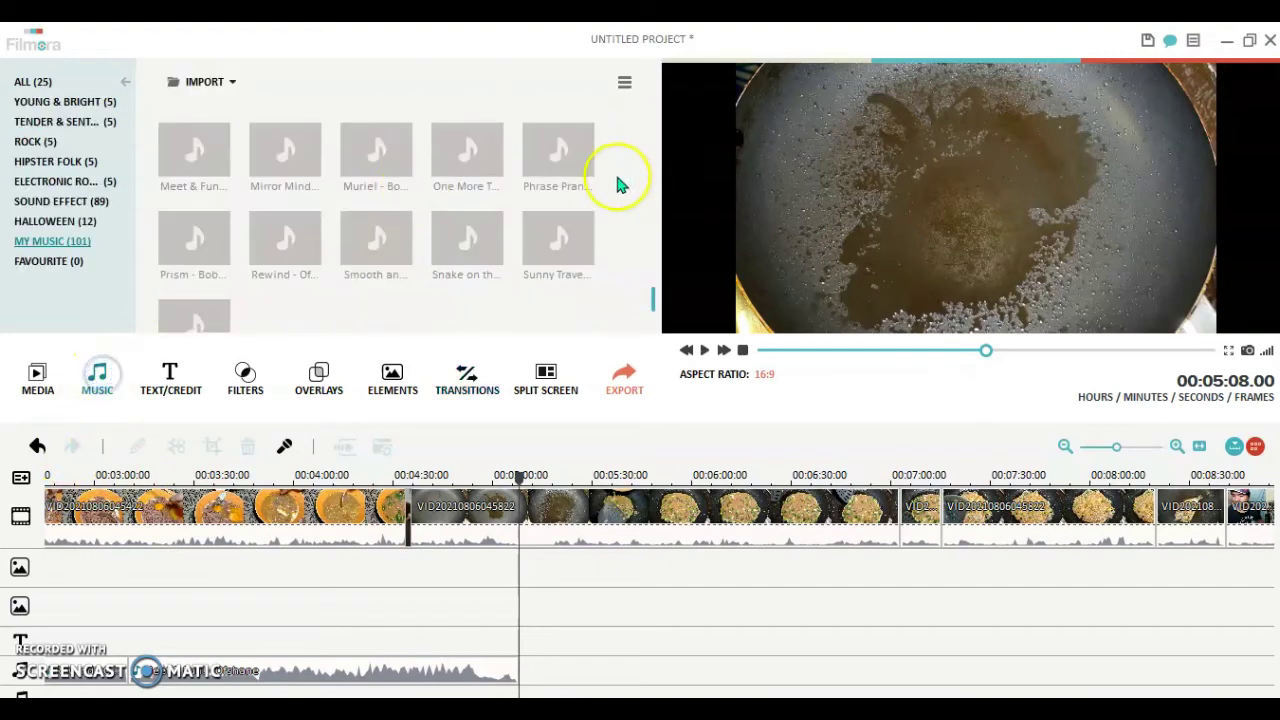
{"action": "scroll", "coordinate": [622, 183], "scroll_direction": "up", "scroll_amount": 3}
{"action": "left_click", "coordinate": [365, 149]}
{"action": "left_click", "coordinate": [703, 350]}
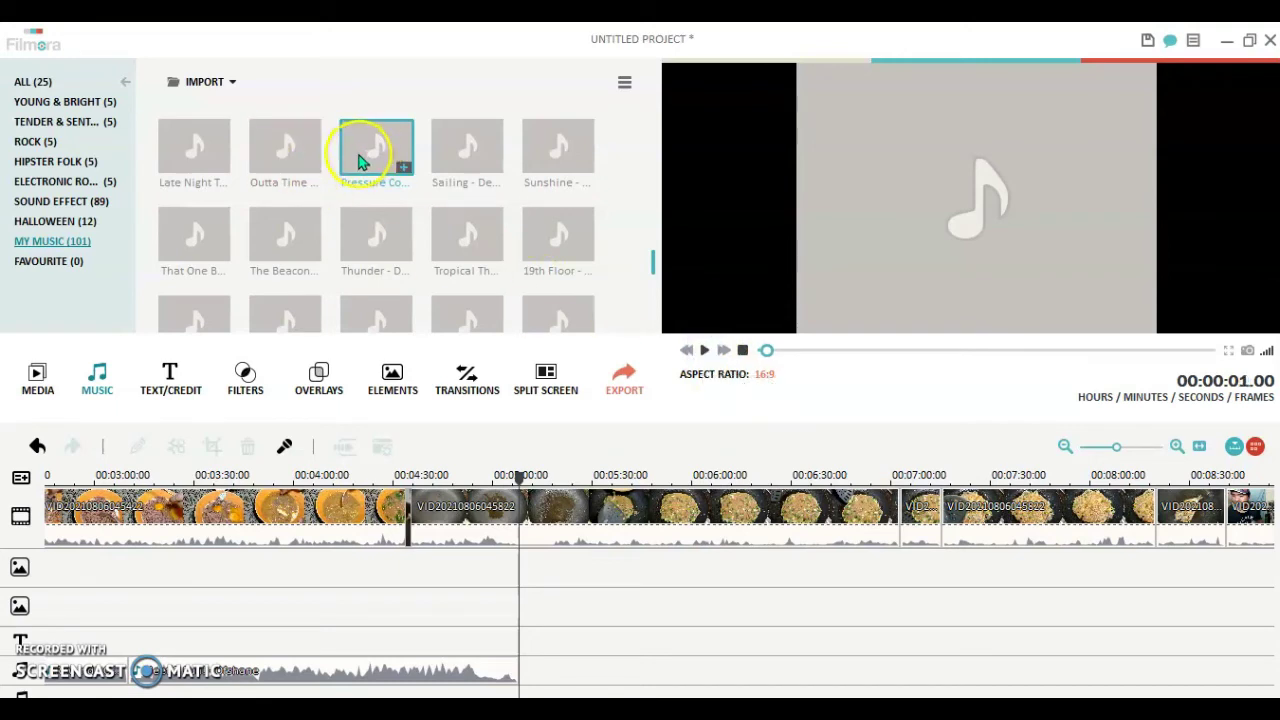
{"action": "left_click_drag", "start_coordinate": [362, 158], "coordinate": [530, 672]}
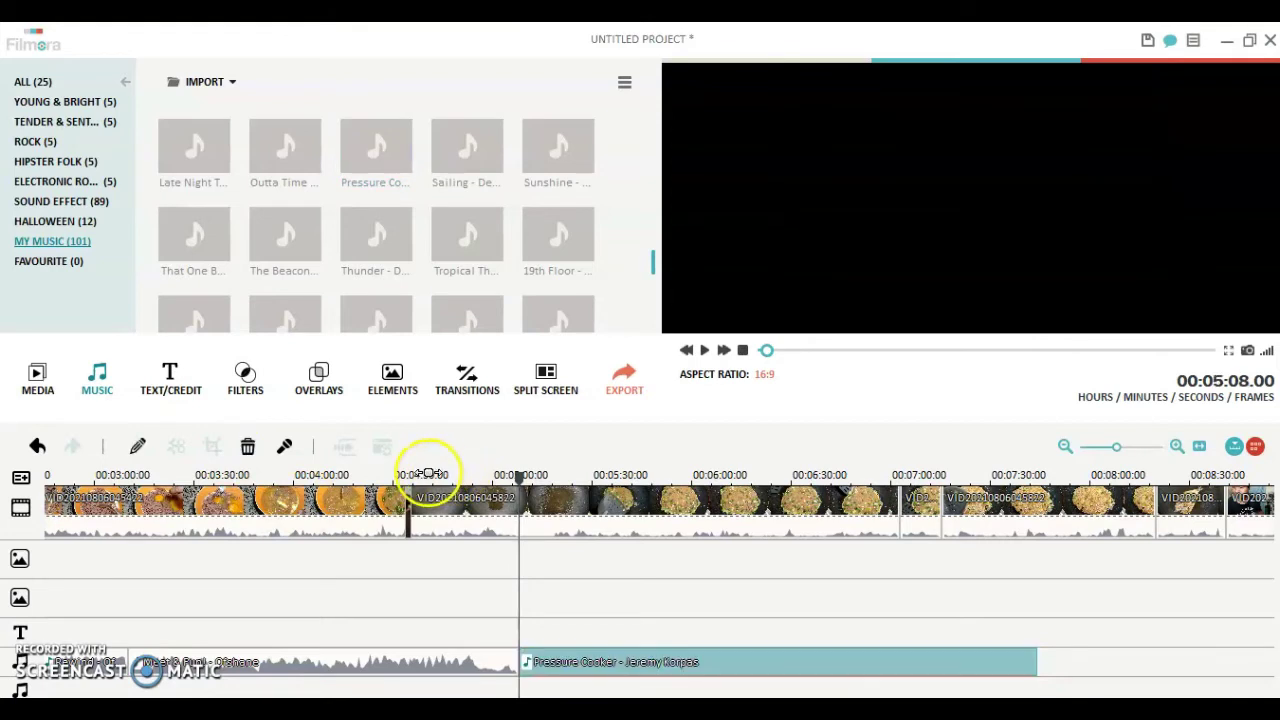
Step: Set the Pressure Cooker clip's volume to 8 and play it briefly against the pan video
{"action": "left_click", "coordinate": [137, 446]}
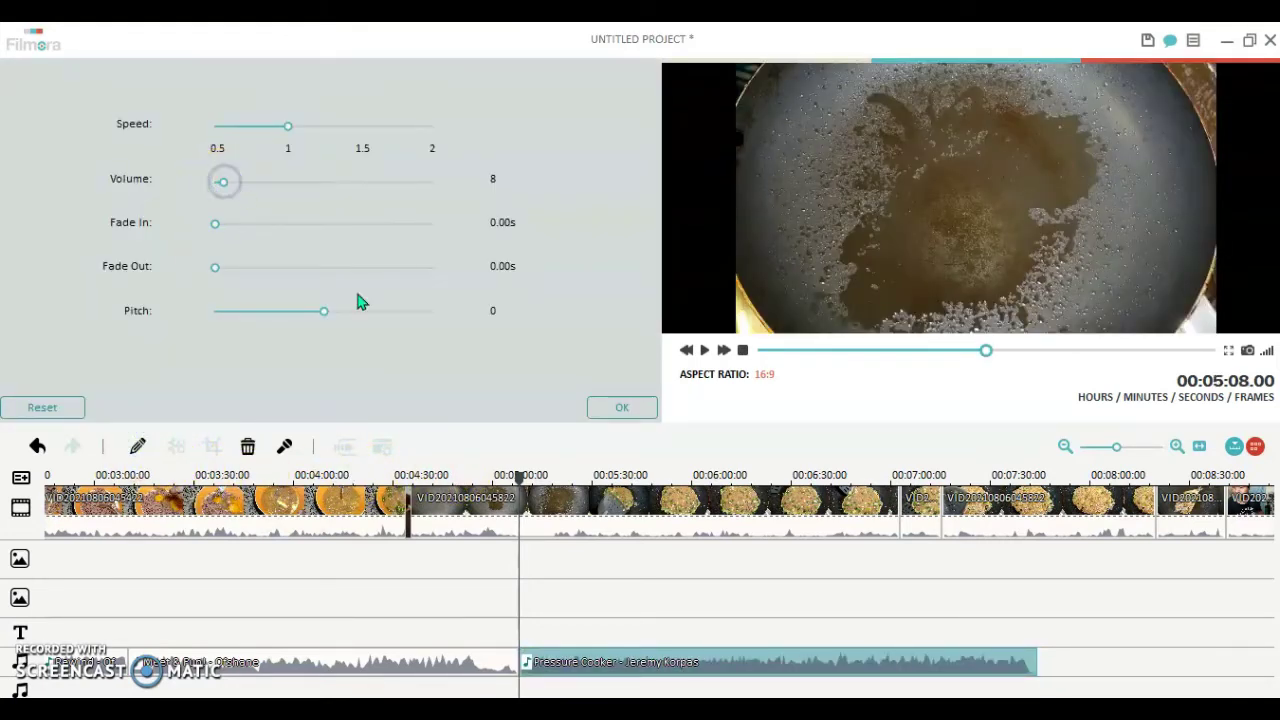
{"action": "left_click", "coordinate": [620, 408]}
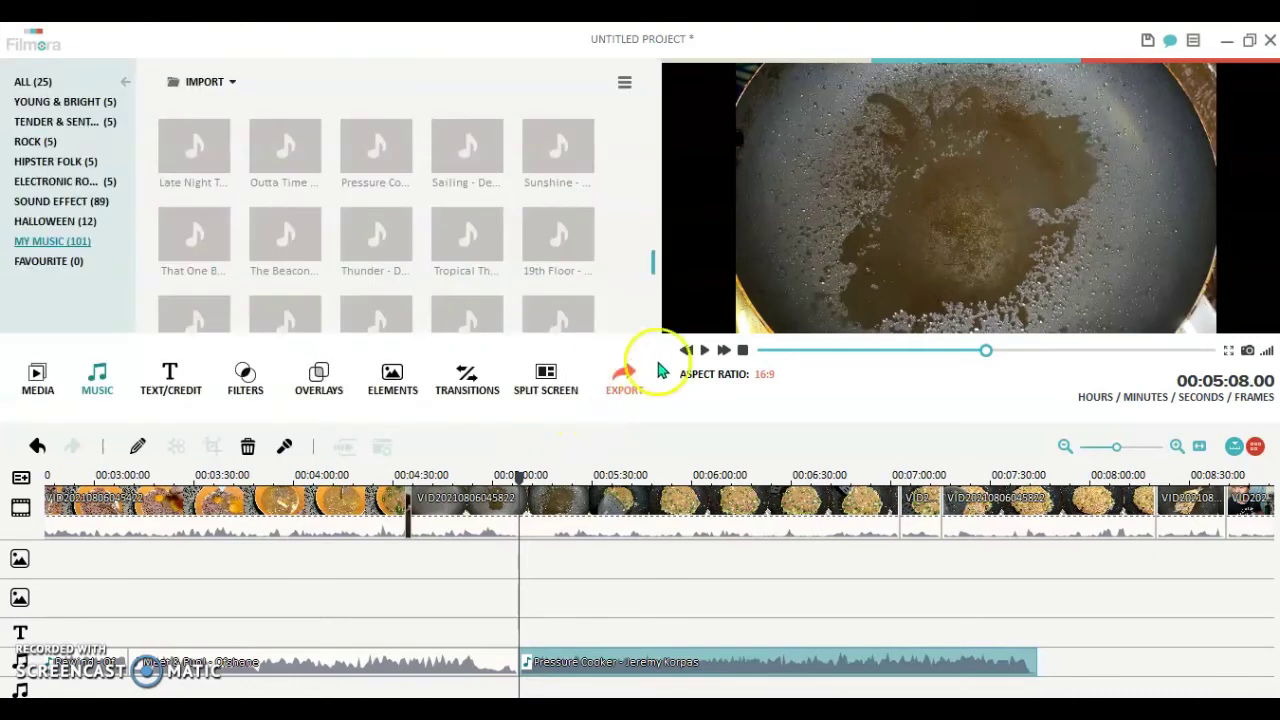
{"action": "left_click", "coordinate": [704, 351]}
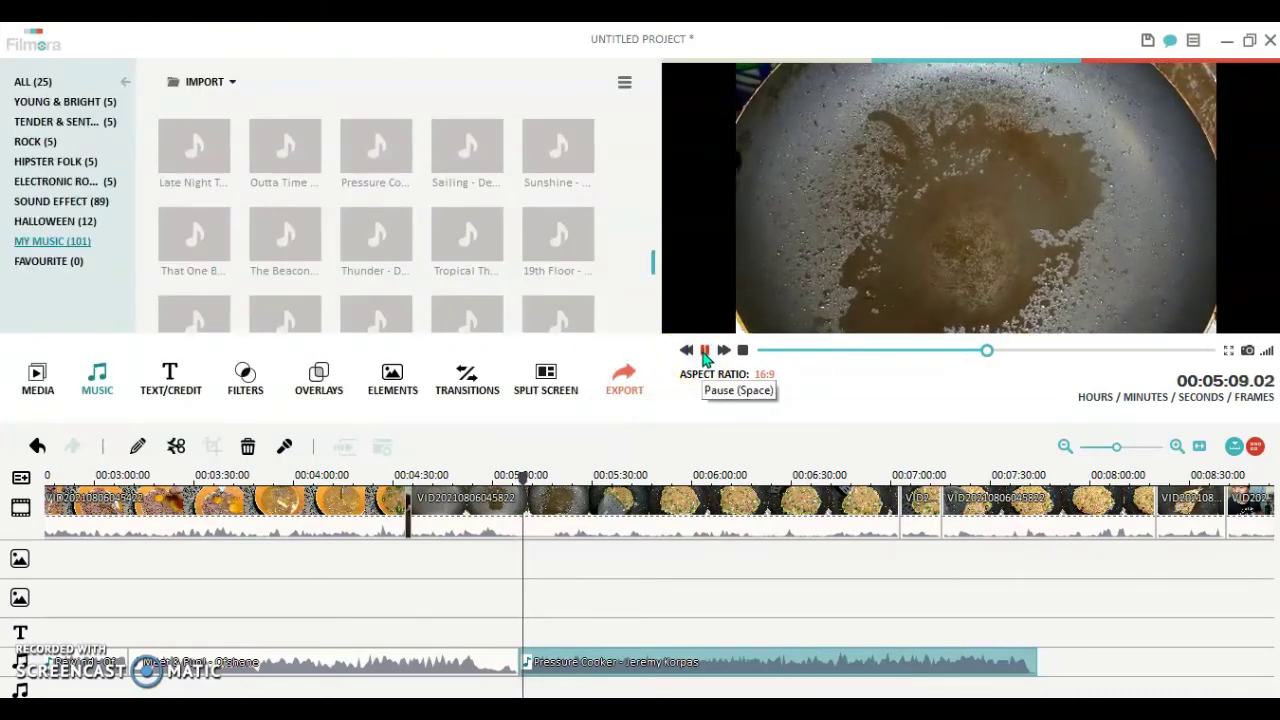
{"action": "left_click", "coordinate": [705, 351]}
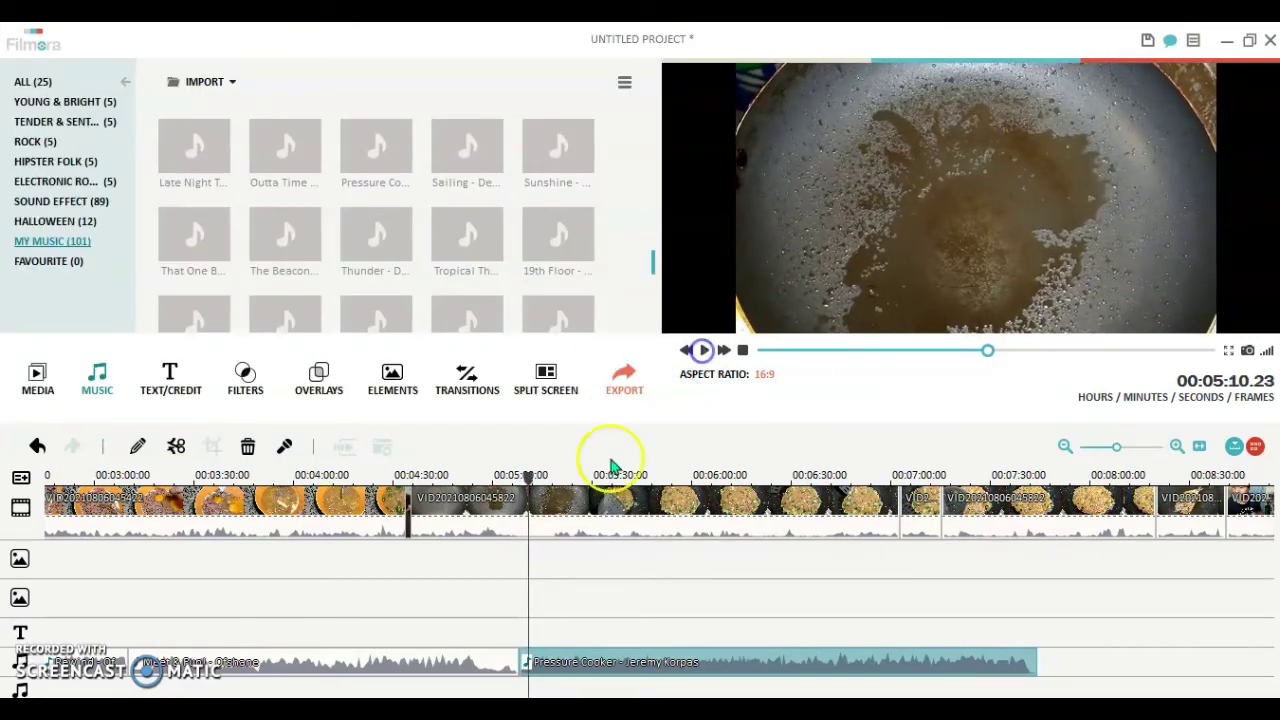
Step: Play the omelette scene up to 00:07:09.22 and browse the sound effects for one that suits it, trying Crisp 1
{"action": "left_click_drag", "start_coordinate": [529, 487], "coordinate": [891, 503]}
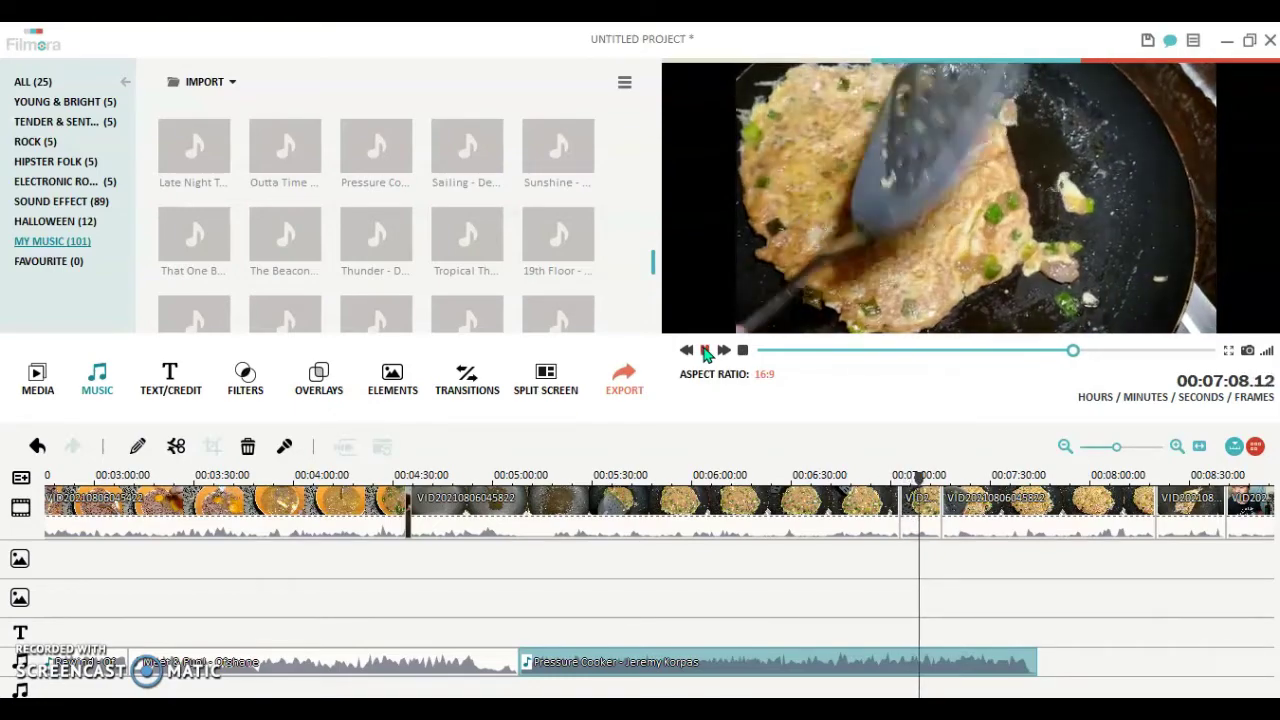
{"action": "left_click", "coordinate": [705, 350]}
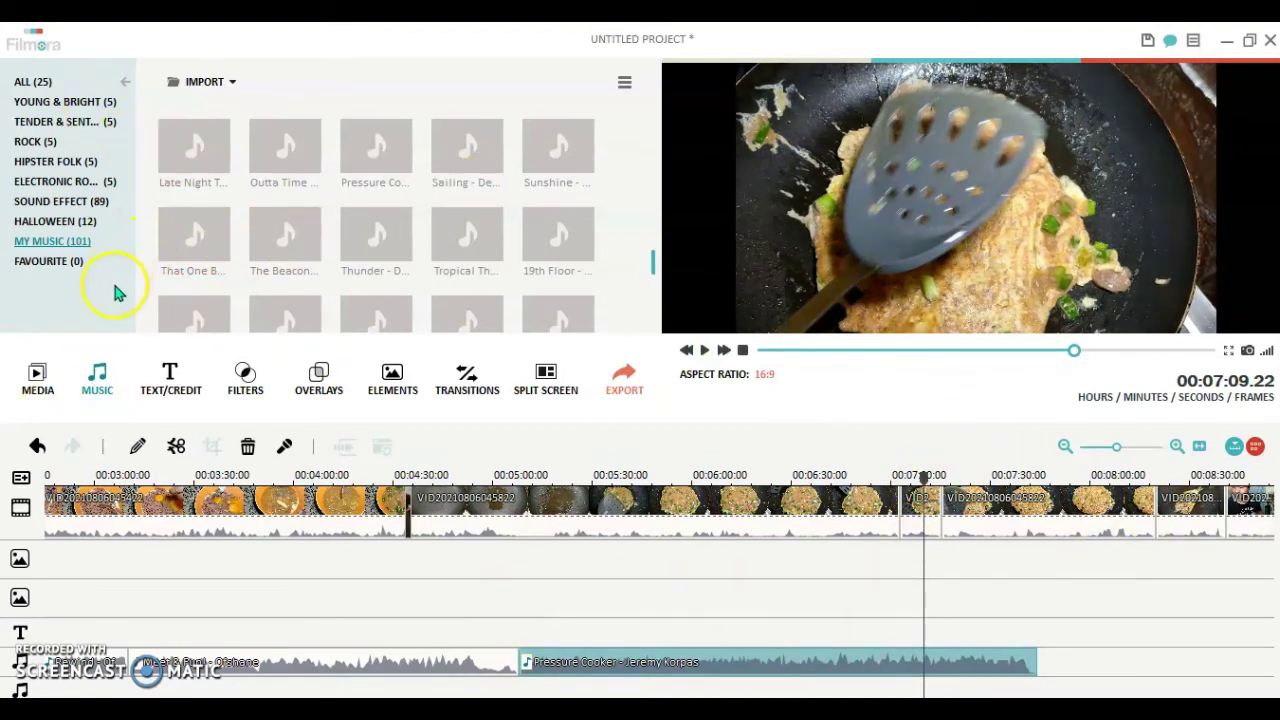
{"action": "left_click", "coordinate": [57, 203]}
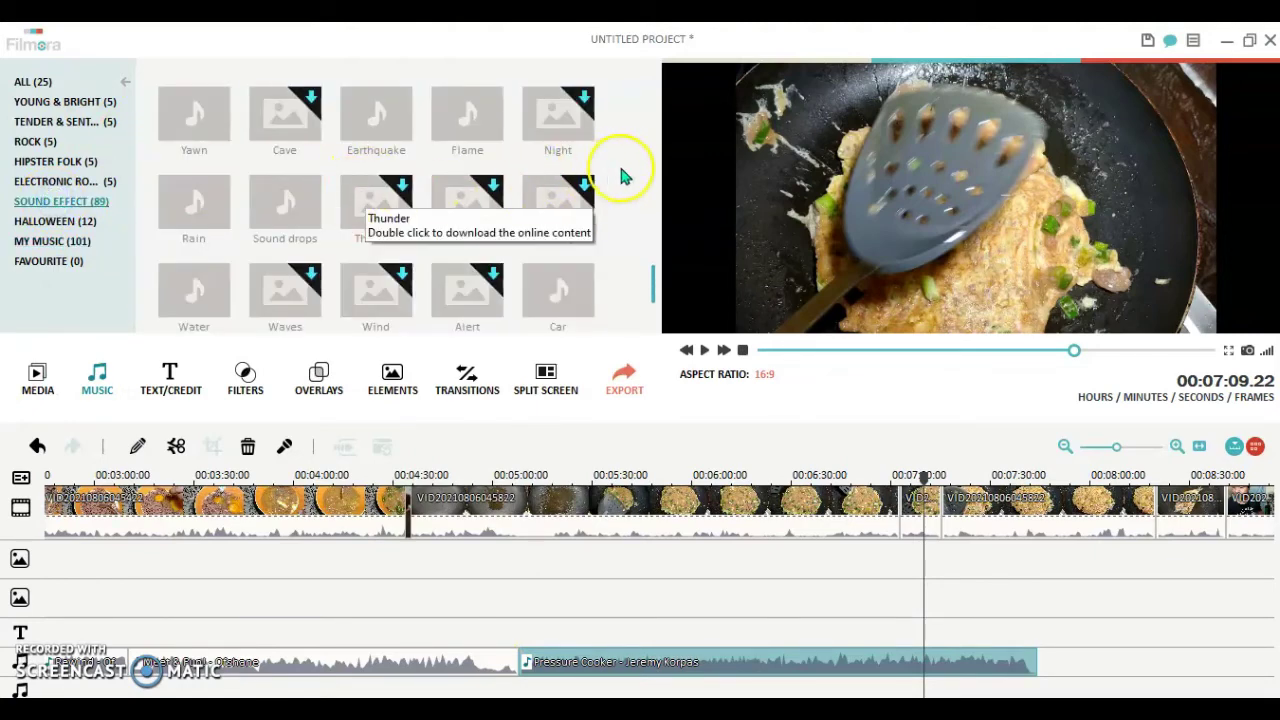
{"action": "scroll", "coordinate": [620, 172], "scroll_direction": "up", "scroll_amount": 5}
{"action": "scroll", "coordinate": [622, 174], "scroll_direction": "up", "scroll_amount": 2}
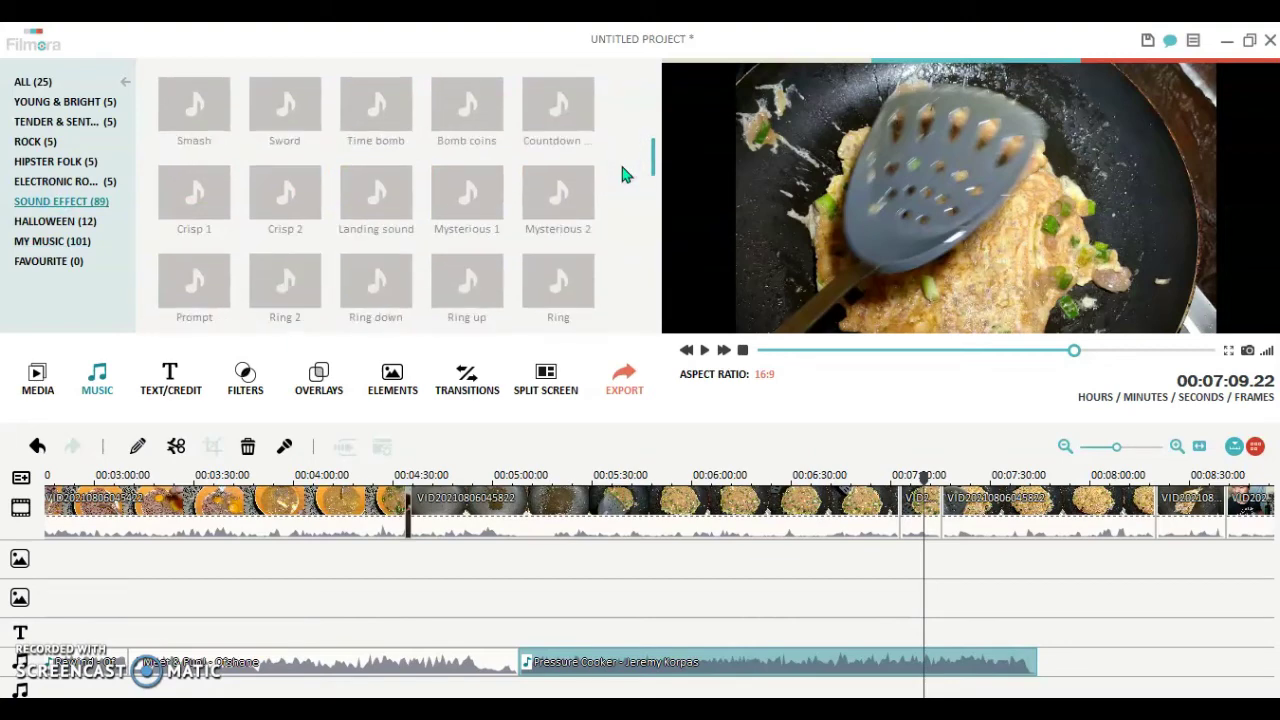
{"action": "left_click", "coordinate": [188, 190]}
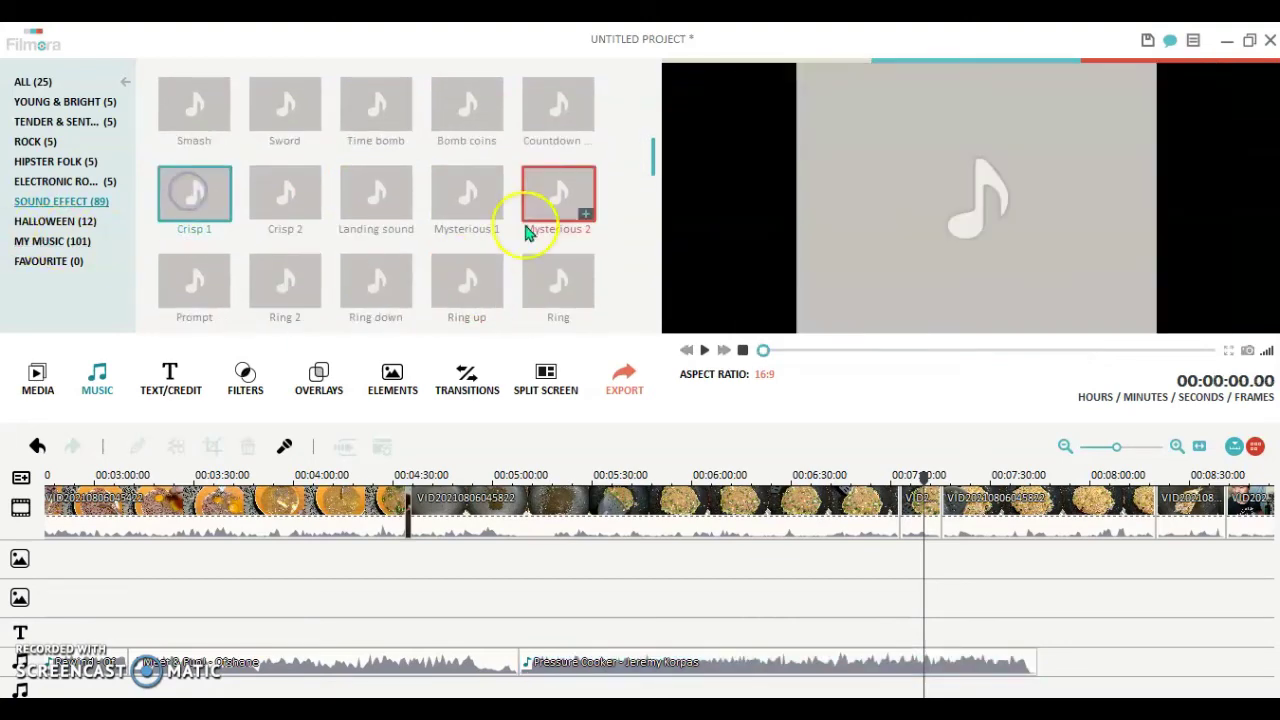
{"action": "scroll", "coordinate": [621, 191], "scroll_direction": "up", "scroll_amount": 2}
{"action": "scroll", "coordinate": [621, 192], "scroll_direction": "up", "scroll_amount": 2}
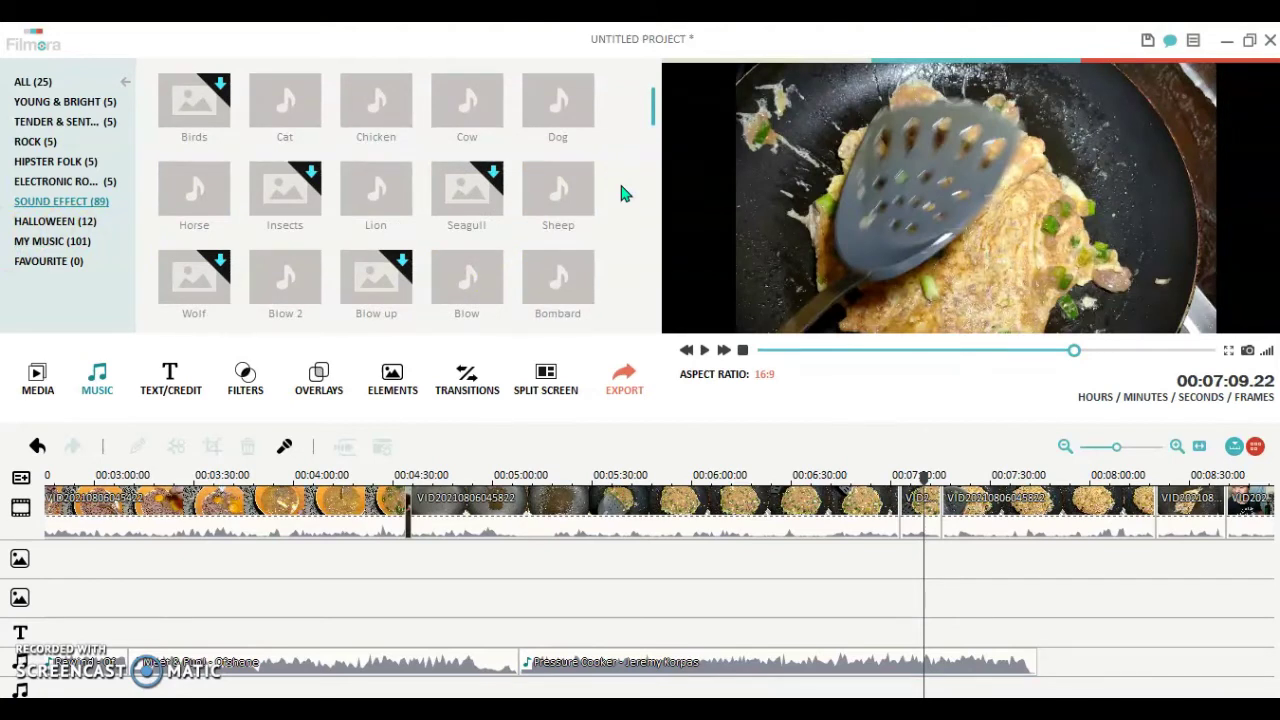
{"action": "scroll", "coordinate": [621, 193], "scroll_direction": "down", "scroll_amount": 2}
{"action": "scroll", "coordinate": [621, 193], "scroll_direction": "down", "scroll_amount": 2}
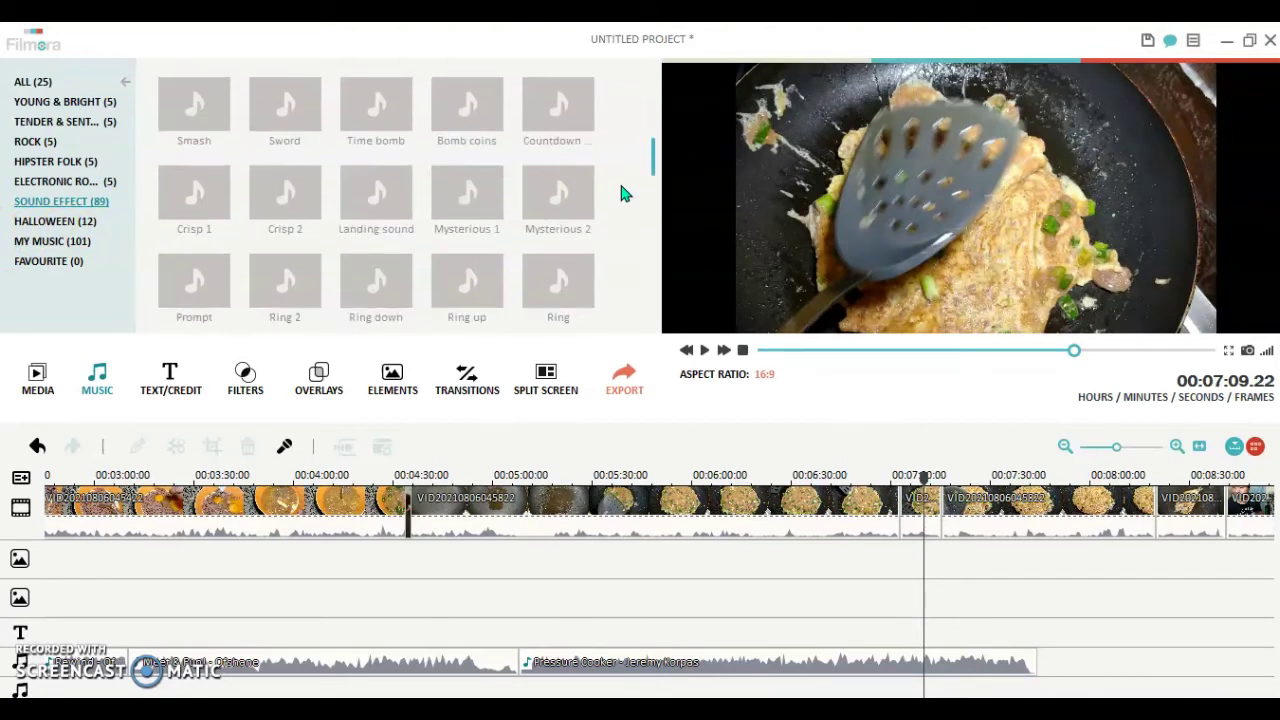
{"action": "scroll", "coordinate": [621, 193], "scroll_direction": "down", "scroll_amount": 2}
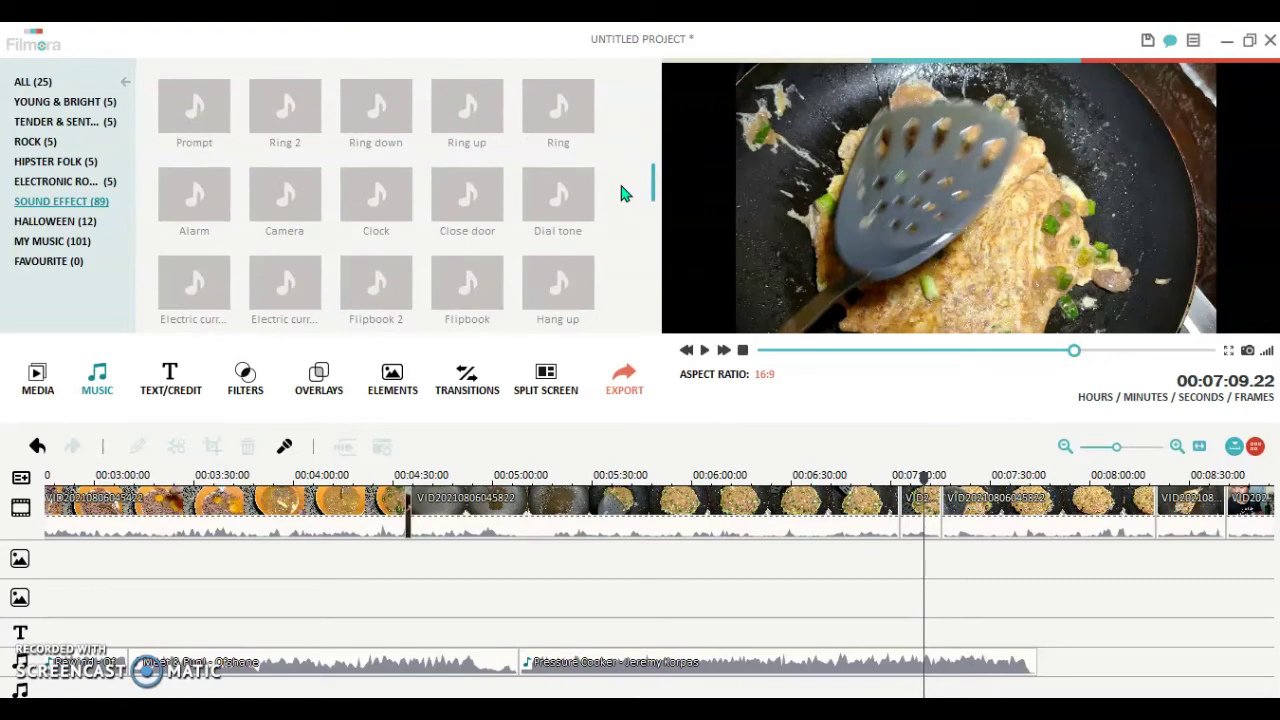
{"action": "scroll", "coordinate": [622, 193], "scroll_direction": "down", "scroll_amount": 2}
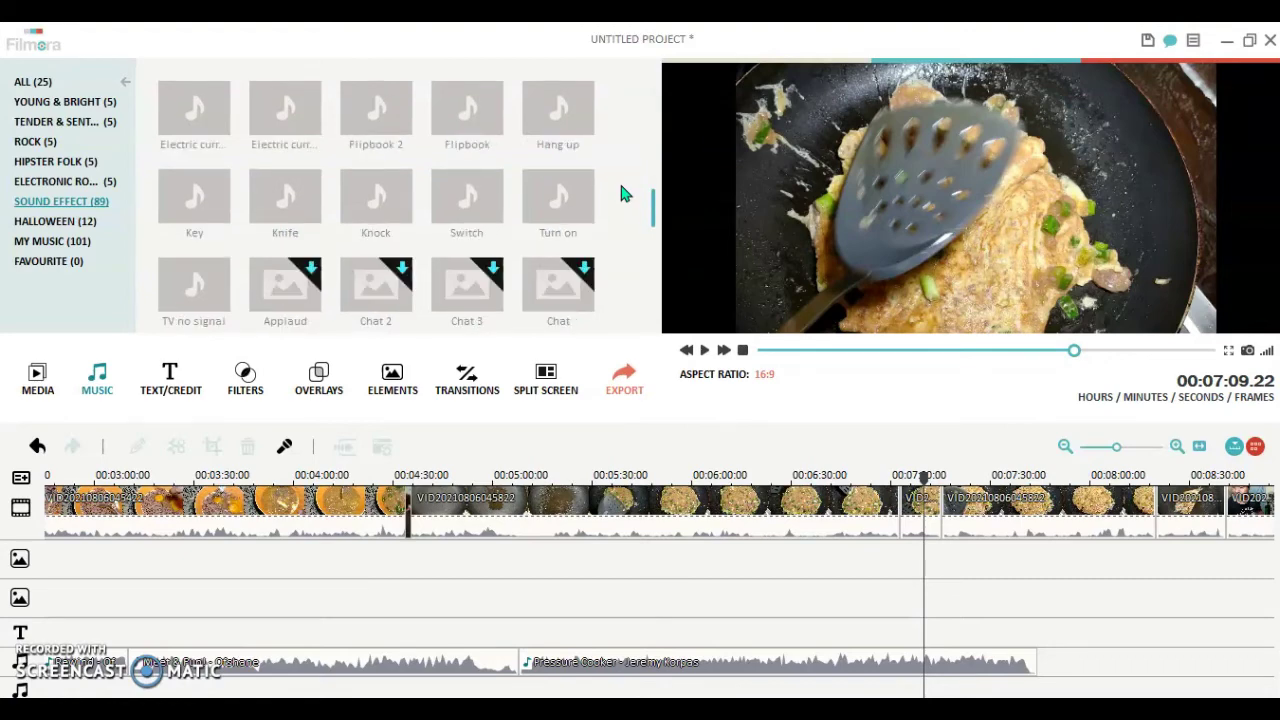
{"action": "scroll", "coordinate": [621, 193], "scroll_direction": "down", "scroll_amount": 2}
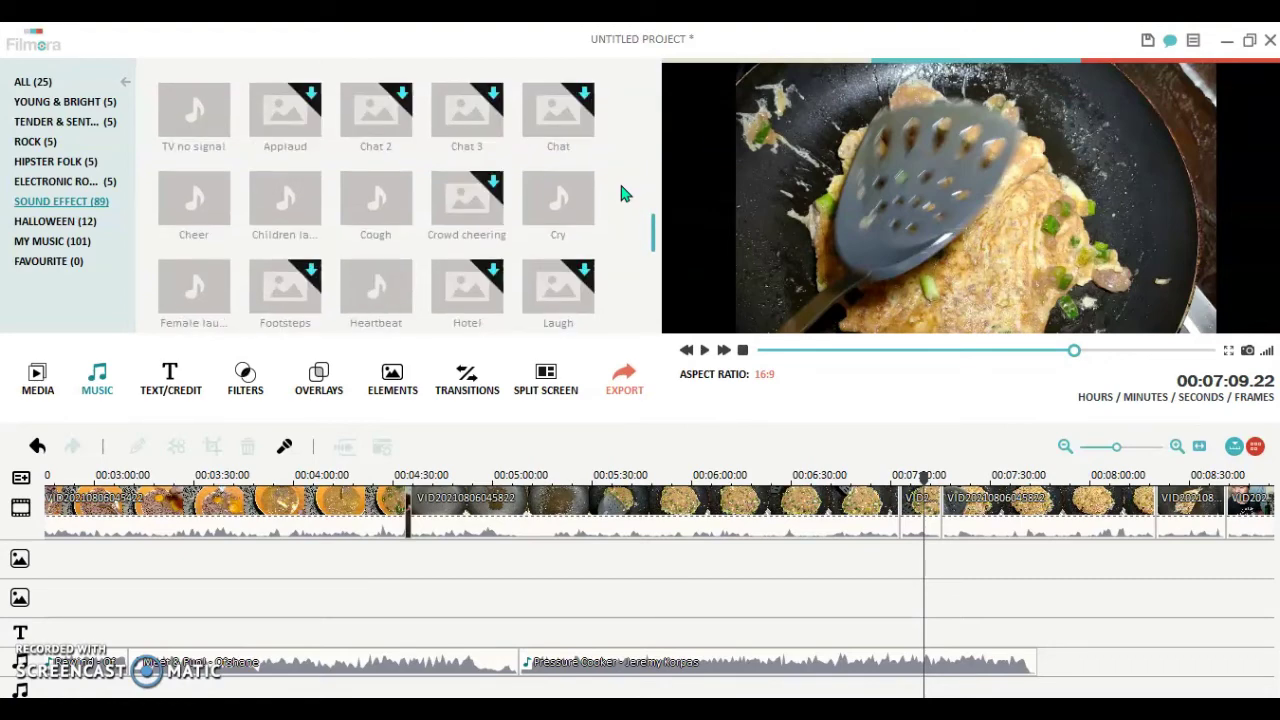
Step: Place the Cheer sound effect on the second music track at about 00:07:11 and play through it
{"action": "left_click", "coordinate": [180, 203]}
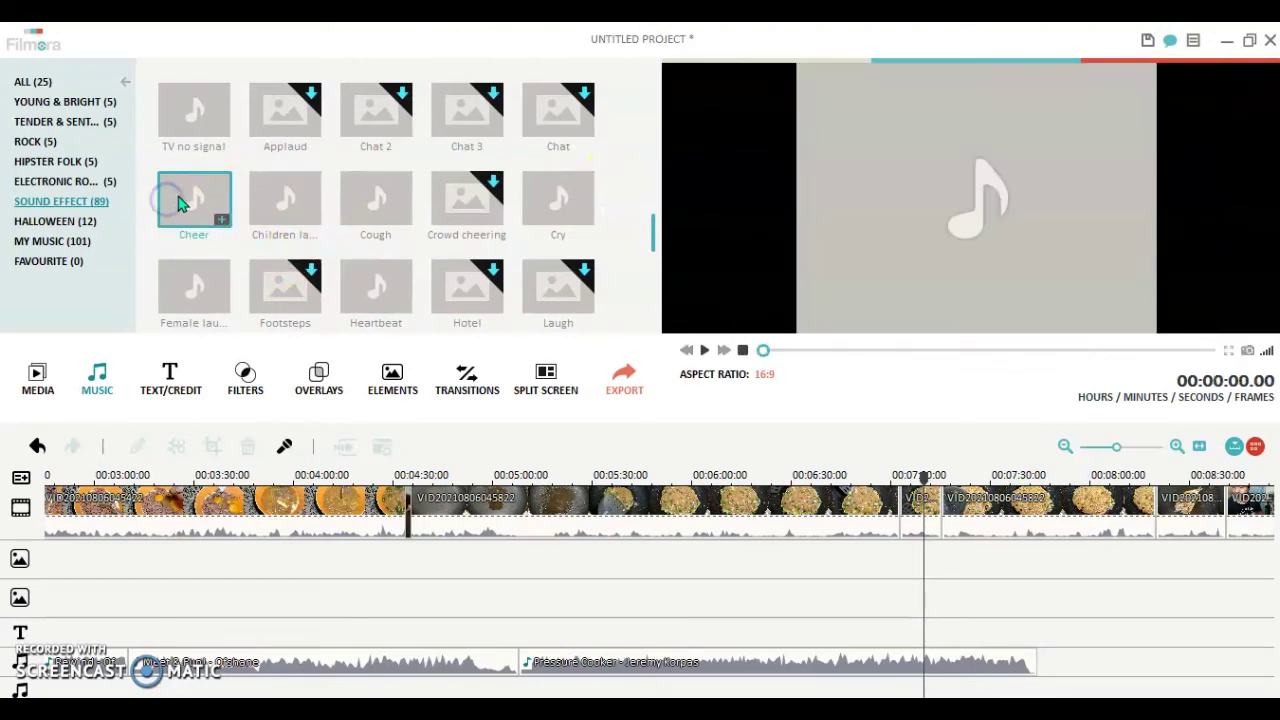
{"action": "mouse_move", "coordinate": [180, 200]}
{"action": "left_mouse_down"}
{"action": "mouse_move", "coordinate": [737, 463]}
{"action": "mouse_move", "coordinate": [913, 525]}
{"action": "left_mouse_up"}
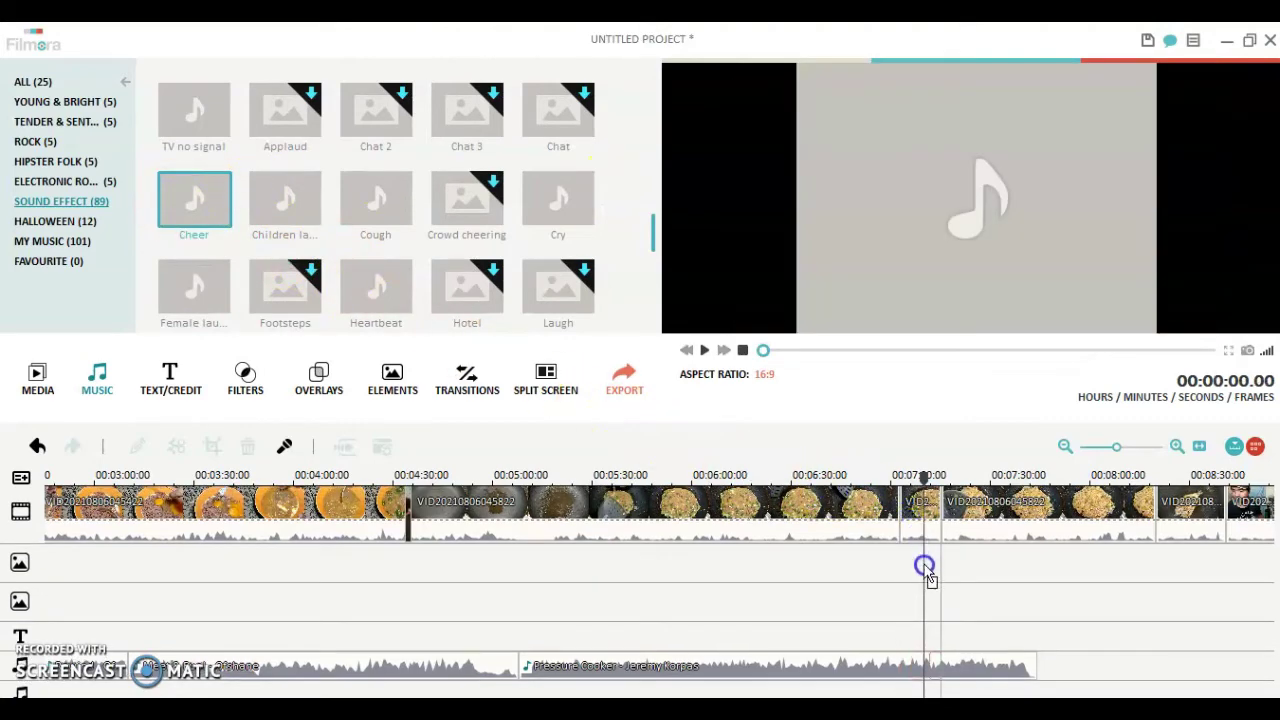
{"action": "left_click_drag", "start_coordinate": [922, 622], "coordinate": [922, 690]}
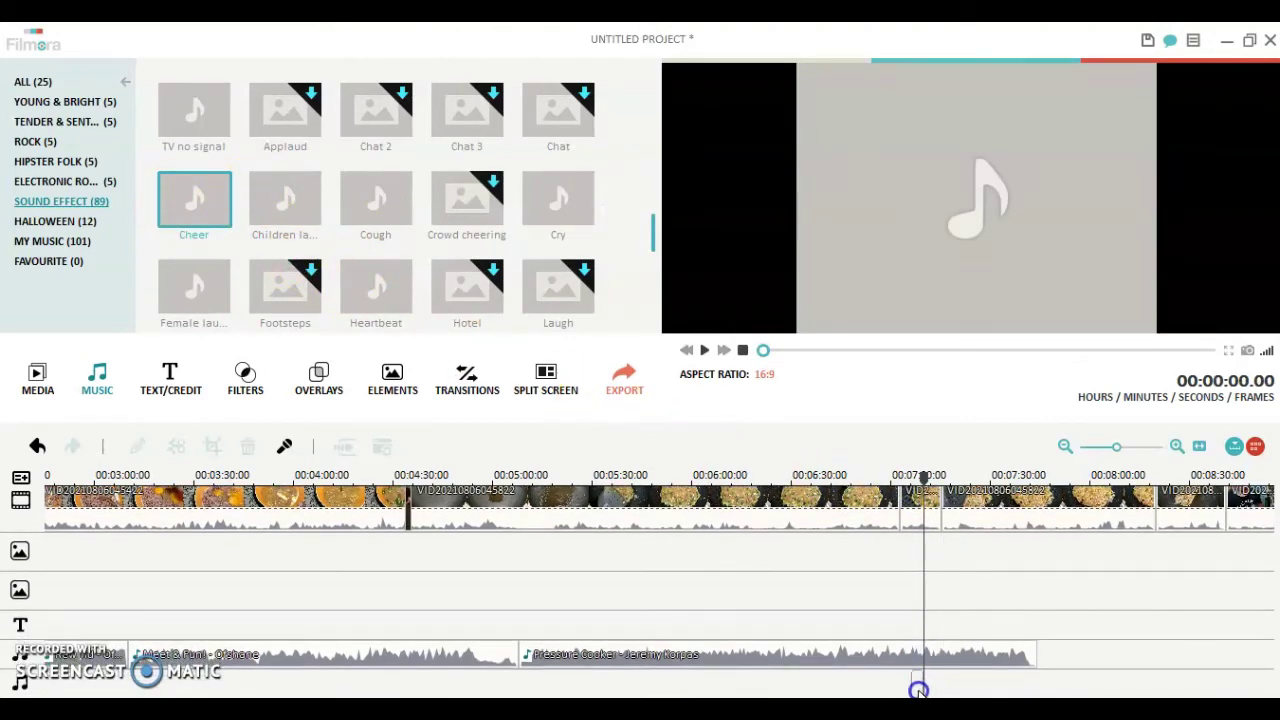
{"action": "left_click_drag", "start_coordinate": [933, 688], "coordinate": [986, 666]}
{"action": "left_click", "coordinate": [957, 668]}
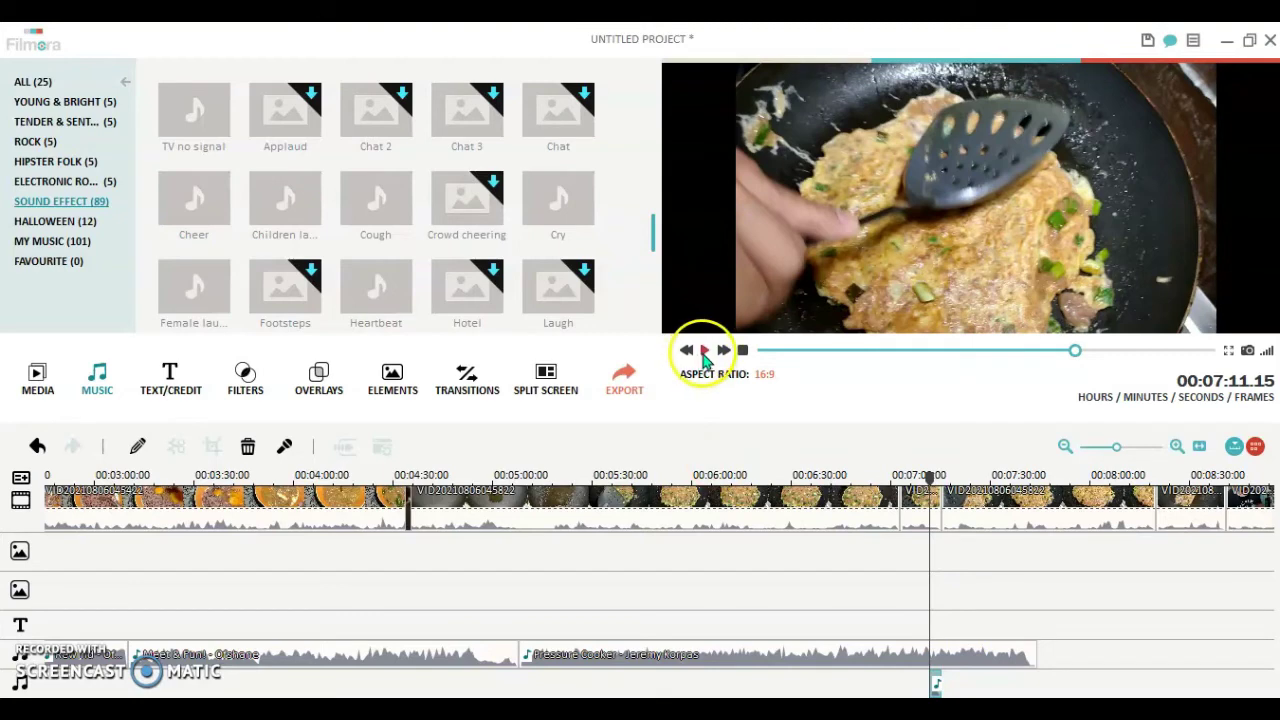
{"action": "left_click", "coordinate": [704, 352]}
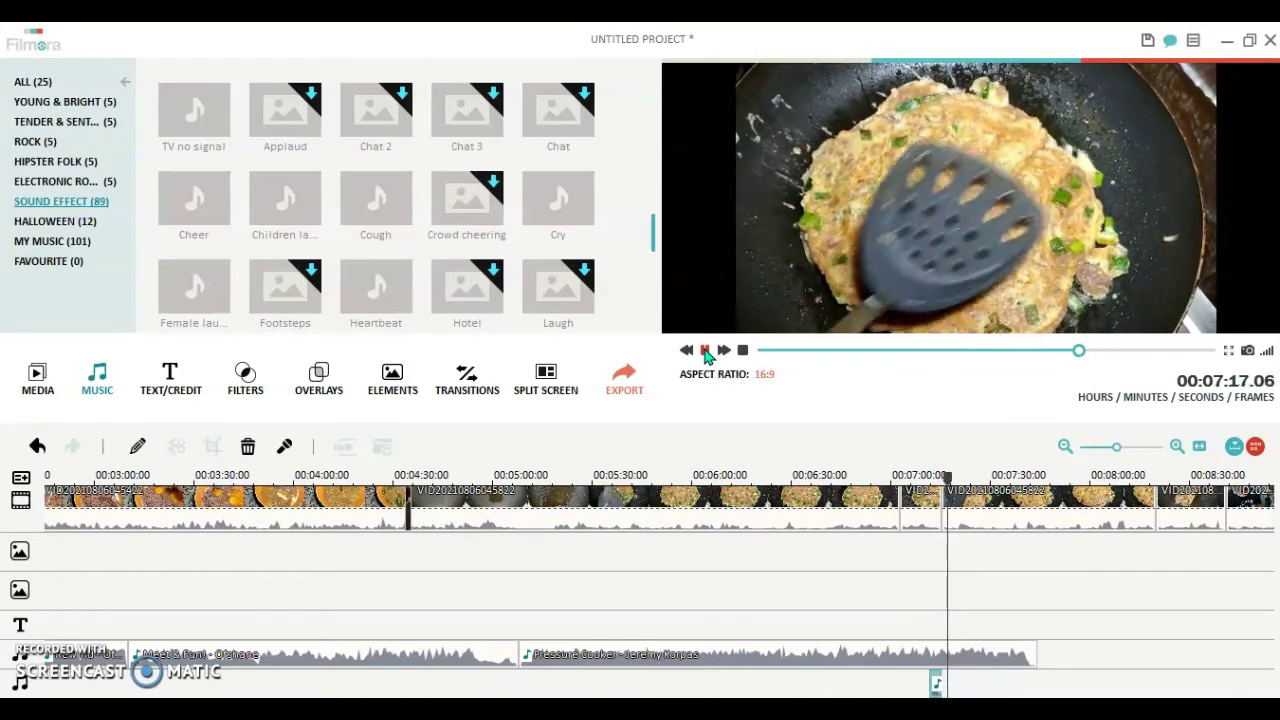
{"action": "left_click", "coordinate": [705, 351]}
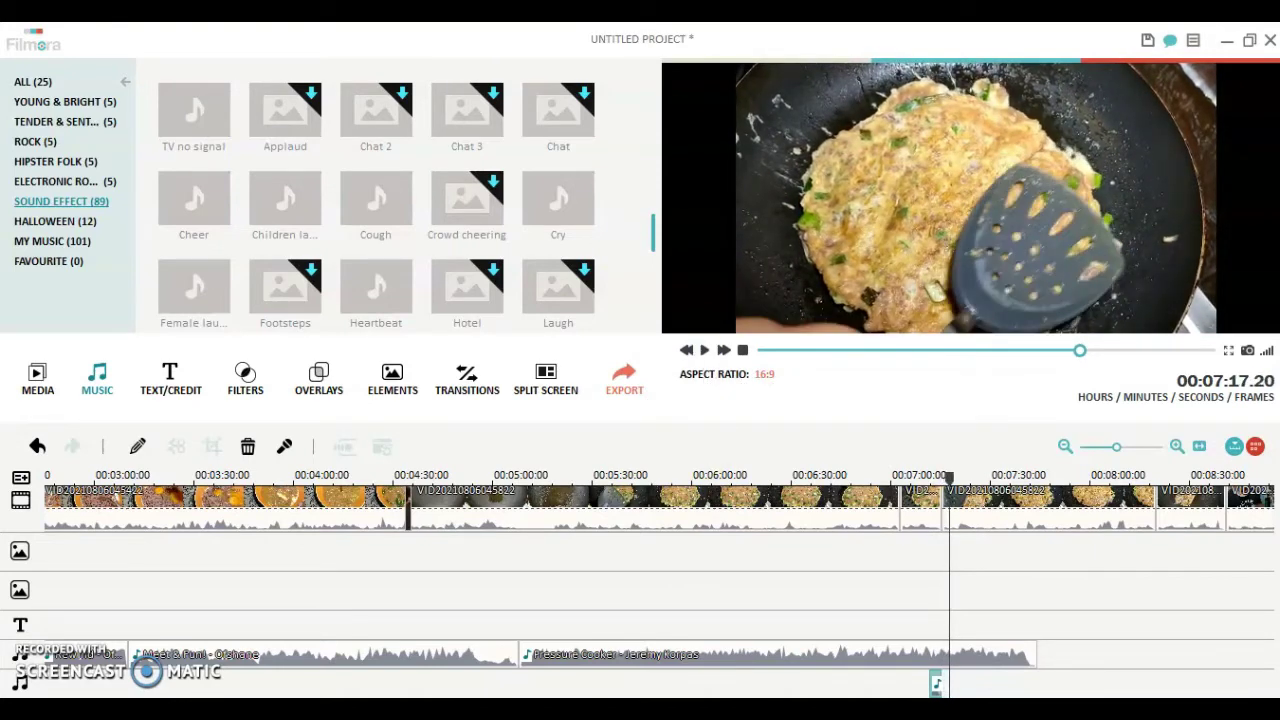
Step: Play the omelette clip onward from 00:07:17.20 to check the picture with its background music
{"action": "scroll", "coordinate": [634, 691], "scroll_direction": "right", "scroll_amount": 5}
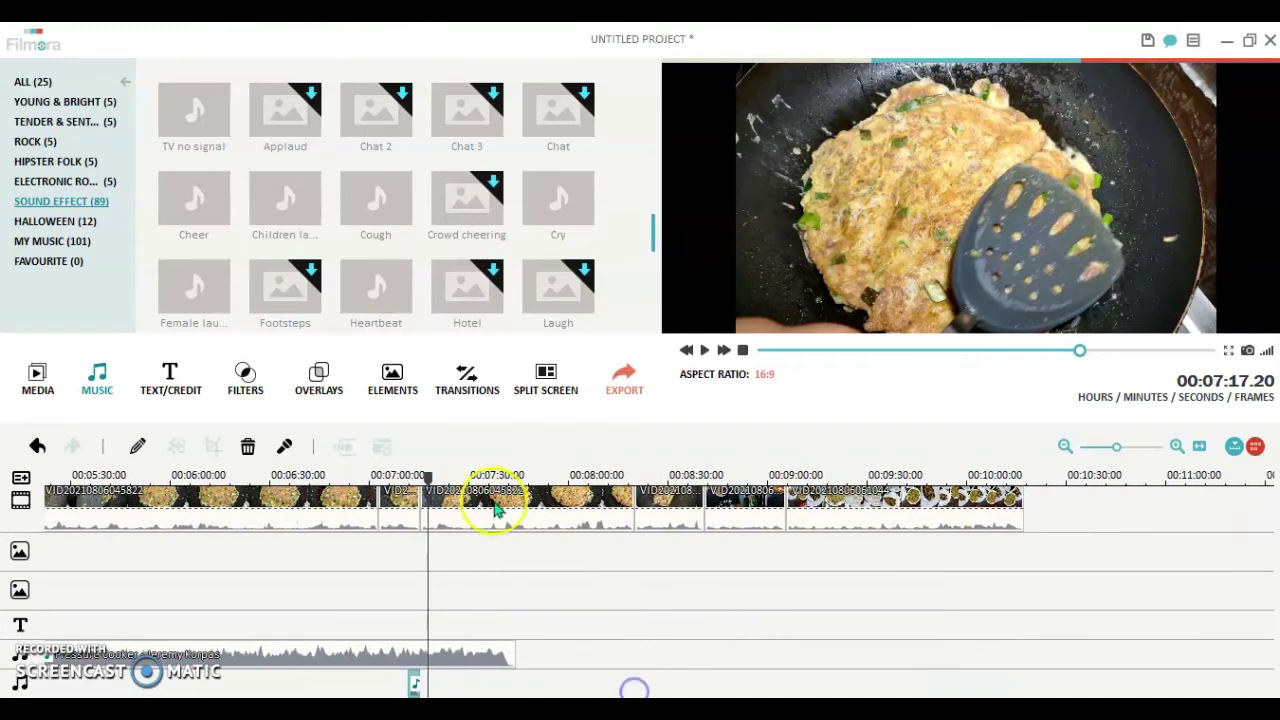
{"action": "left_click", "coordinate": [705, 350]}
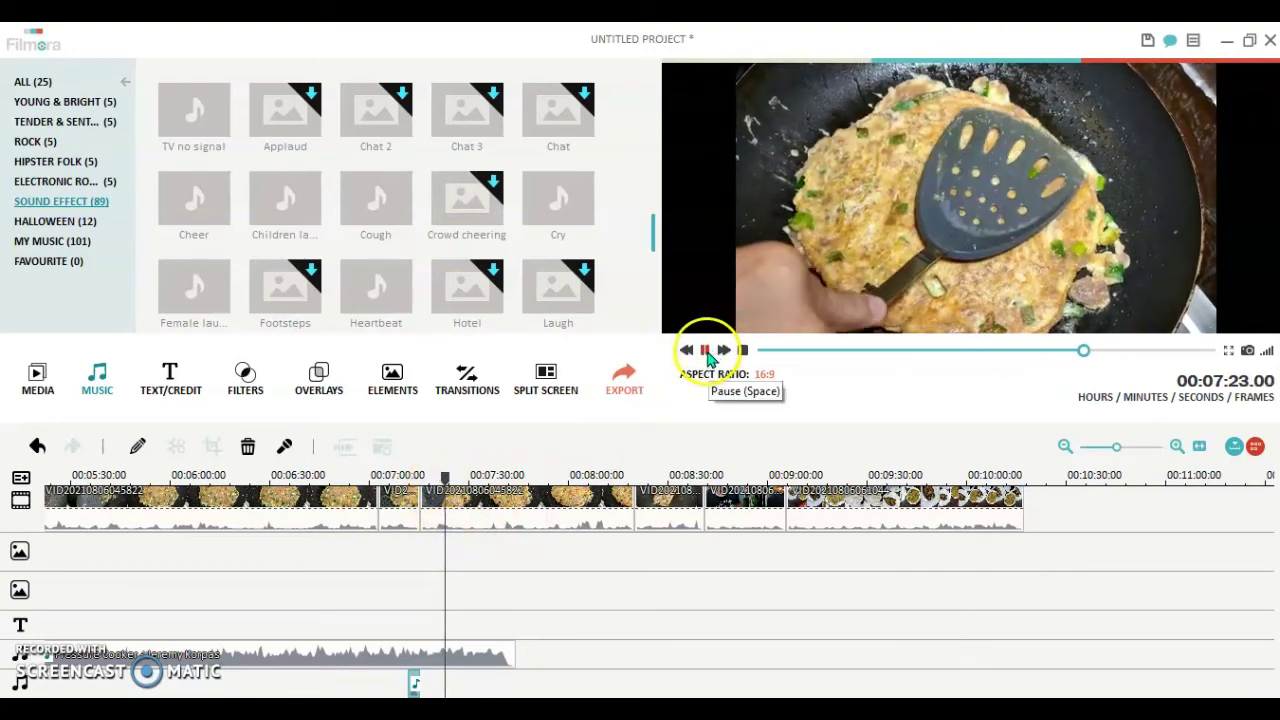
{"action": "left_click", "coordinate": [705, 349]}
Step: Split the Pressure Cooker music clip at 00:07:40.07 and delete the part after the cut
{"action": "left_click_drag", "start_coordinate": [450, 478], "coordinate": [503, 480]}
{"action": "left_click", "coordinate": [418, 651]}
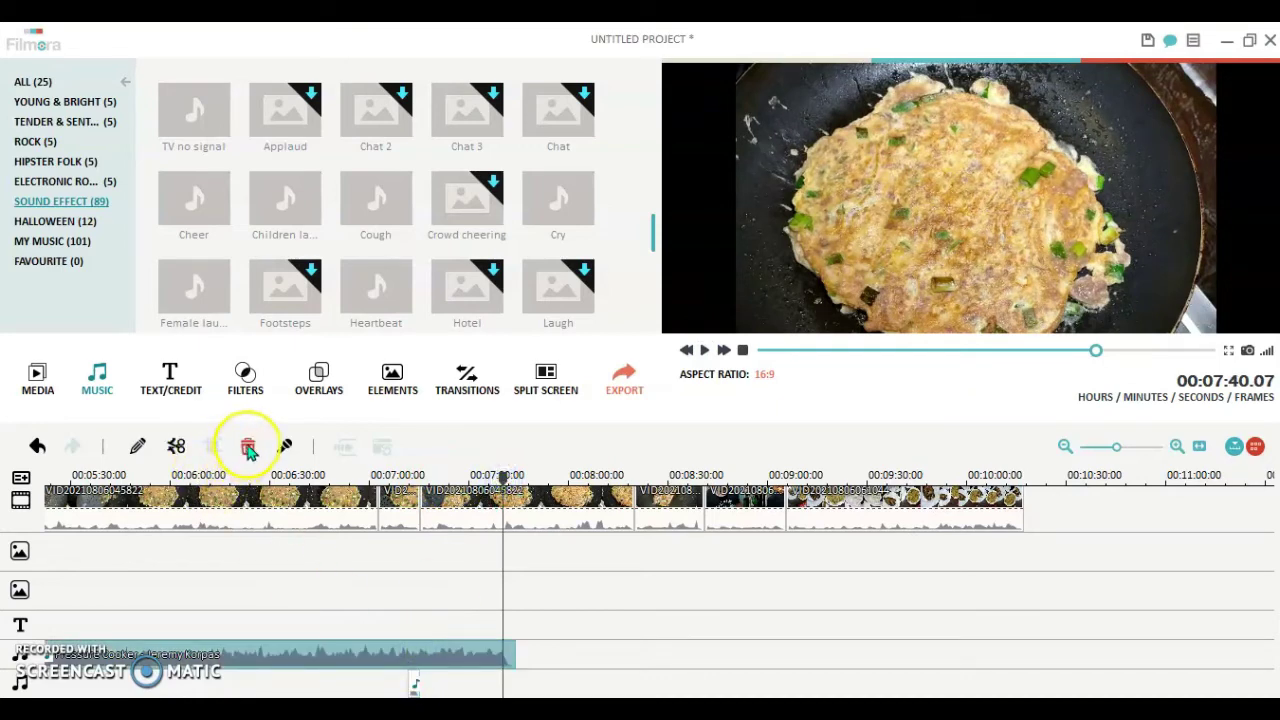
{"action": "left_click", "coordinate": [177, 446]}
{"action": "left_click", "coordinate": [249, 446]}
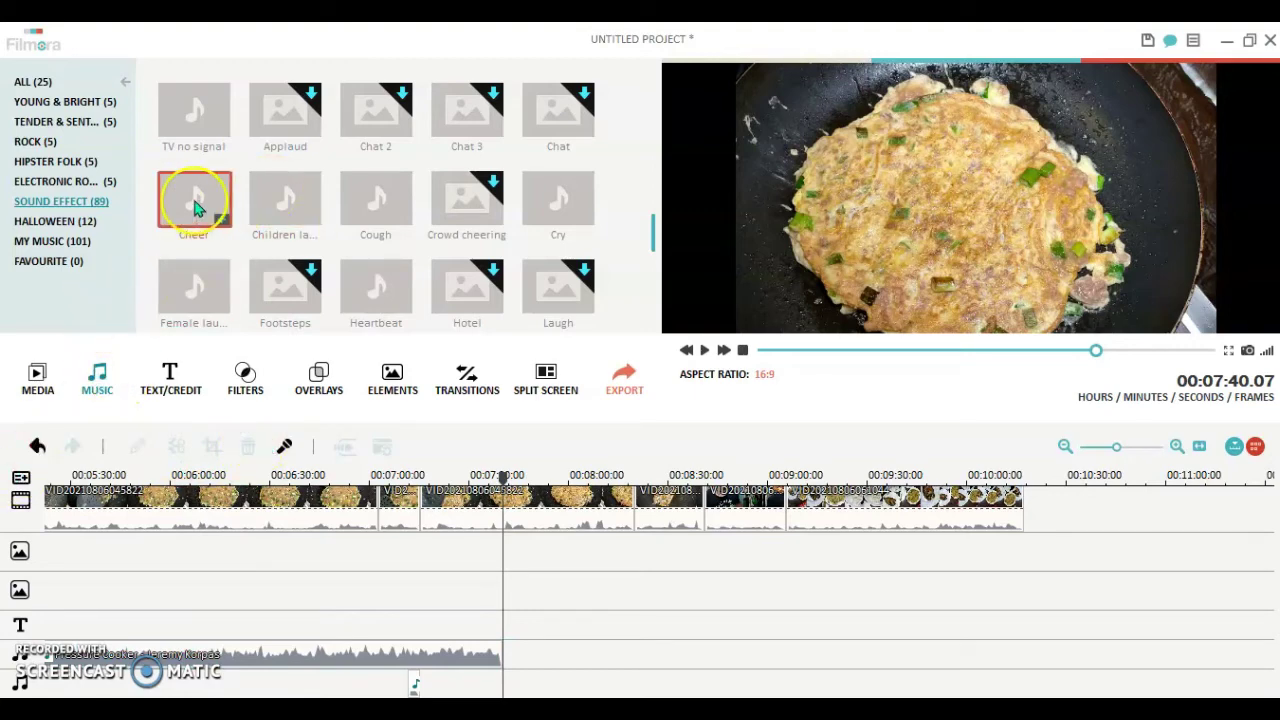
Step: Preview the Book_The_ song from My Music as a candidate for the next background track
{"action": "left_click", "coordinate": [43, 243]}
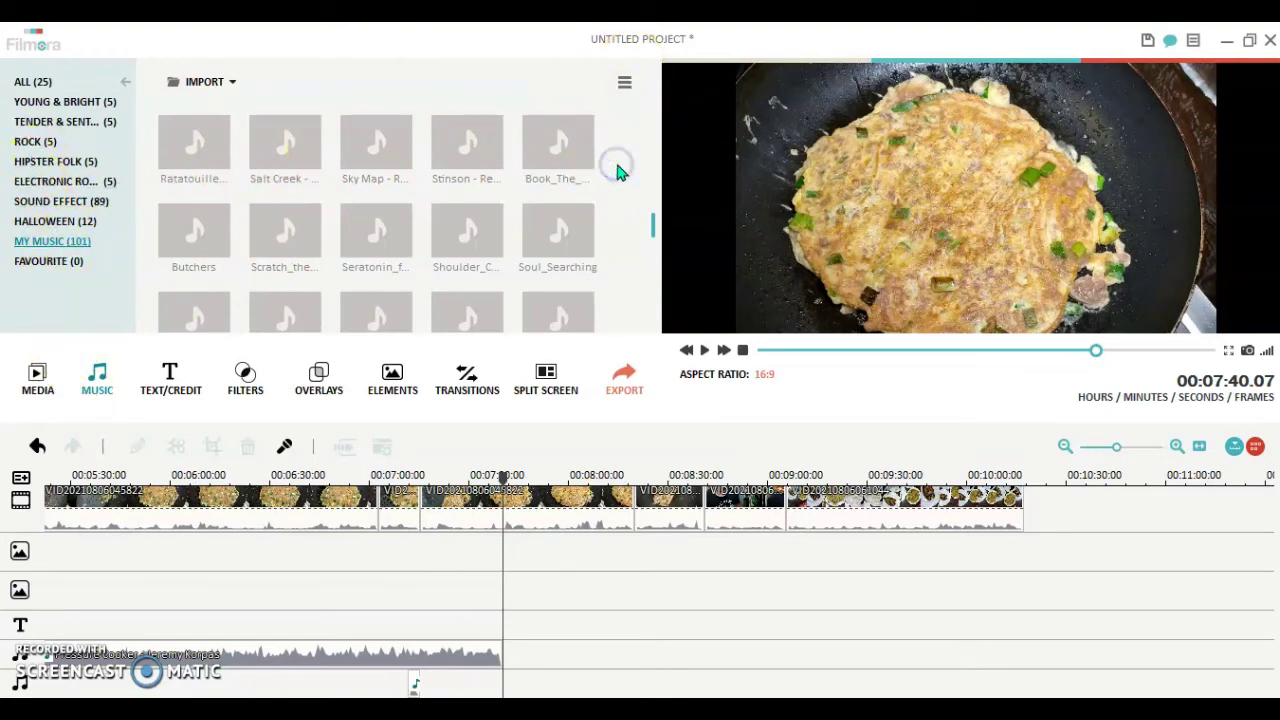
{"action": "left_click", "coordinate": [557, 149]}
{"action": "left_click", "coordinate": [700, 352]}
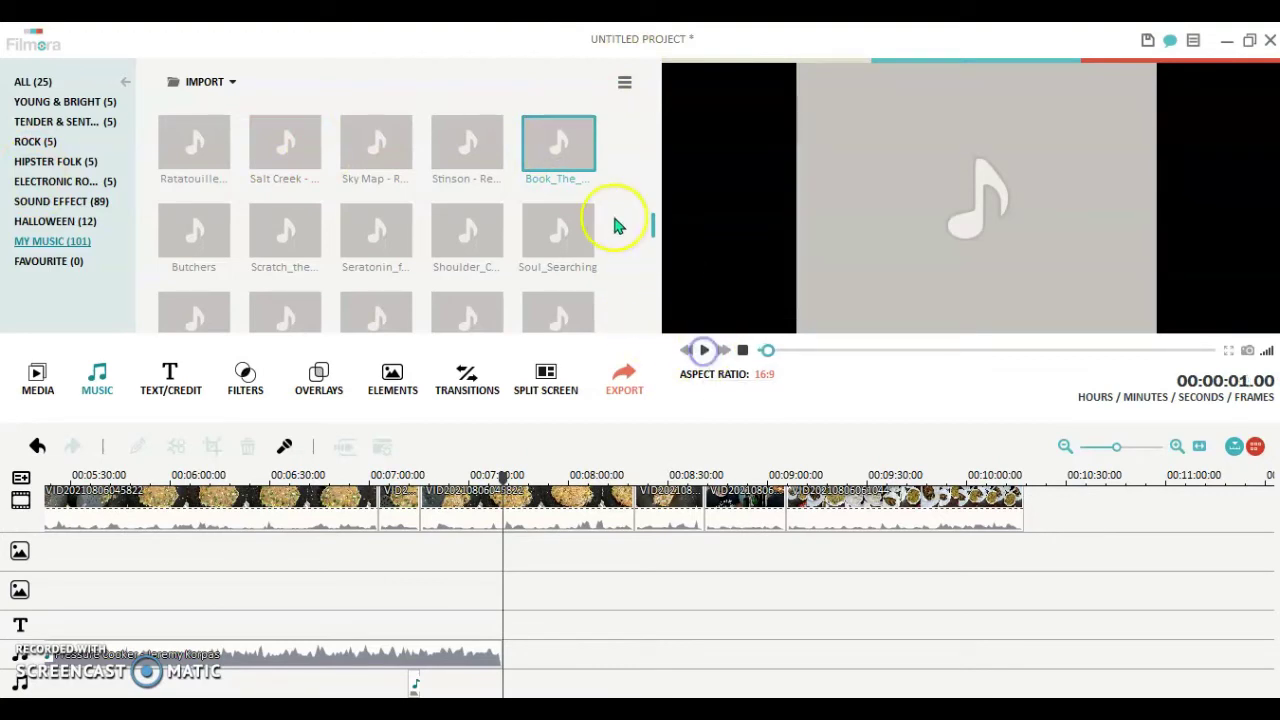
{"action": "scroll", "coordinate": [614, 220], "scroll_direction": "down", "scroll_amount": 5}
Step: Preview Sunny Travel - Nico Staf and place it on the music track at 00:07:40.07
{"action": "left_click", "coordinate": [560, 240]}
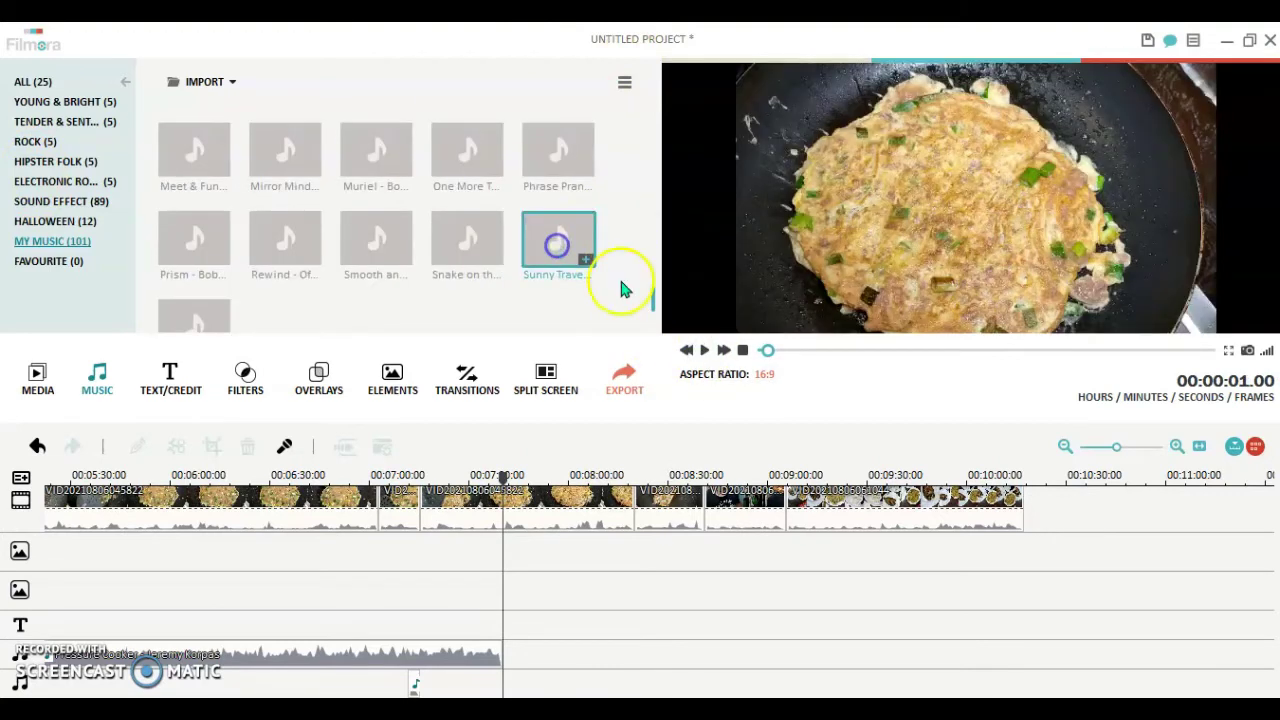
{"action": "left_click", "coordinate": [703, 349]}
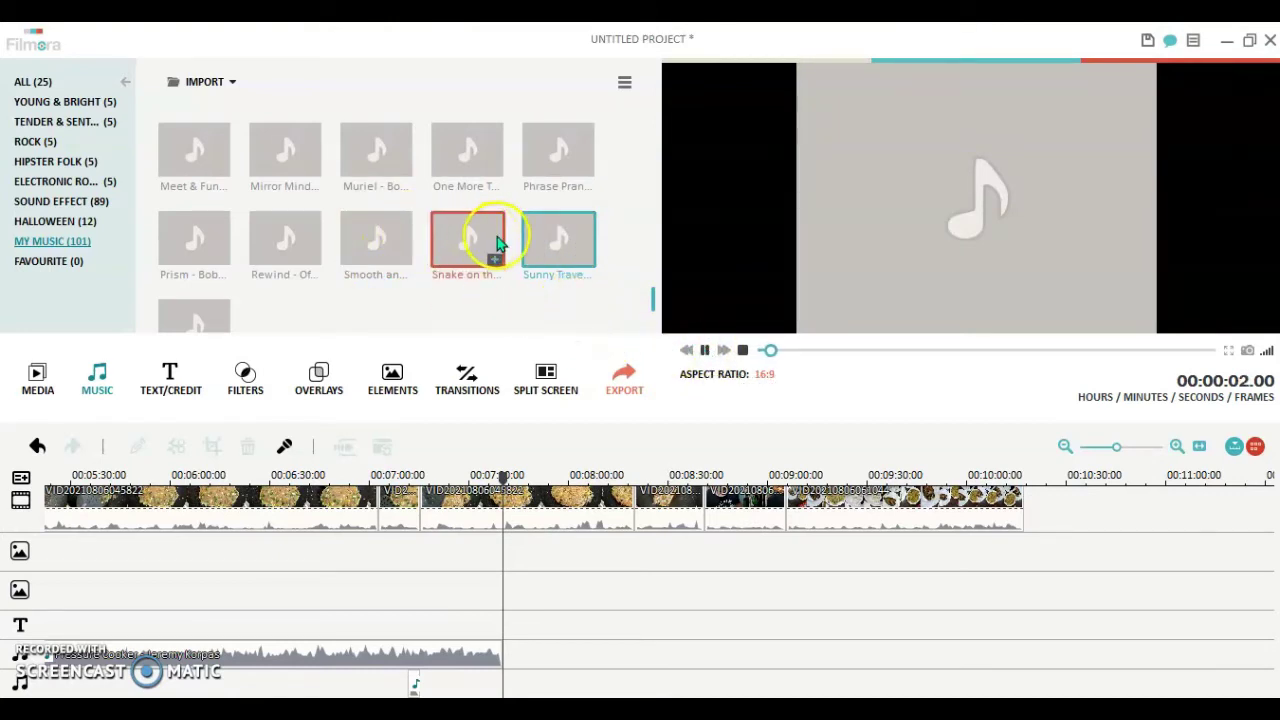
{"action": "left_click", "coordinate": [706, 350]}
{"action": "left_click_drag", "start_coordinate": [551, 230], "coordinate": [507, 636]}
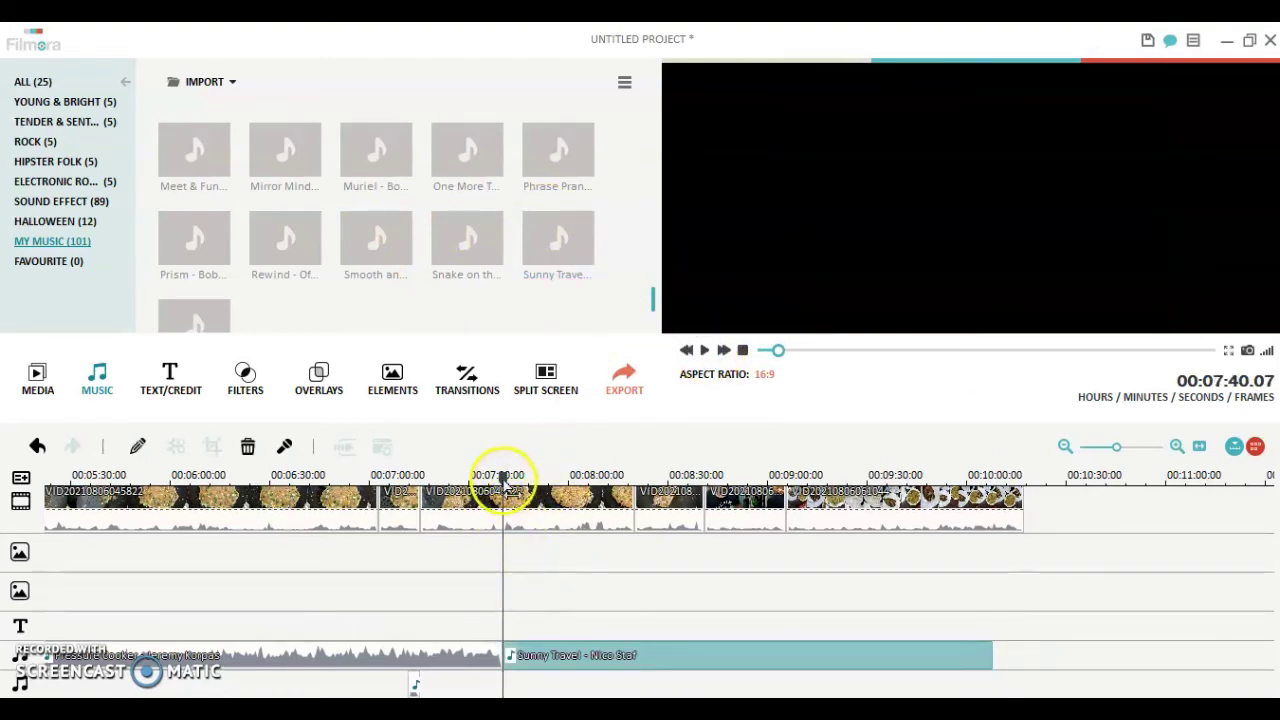
Step: Split the Sunny Travel music clip at 00:07:42.00, delete the short opening piece, and move the rest back to 00:07:40.07
{"action": "left_click", "coordinate": [508, 478]}
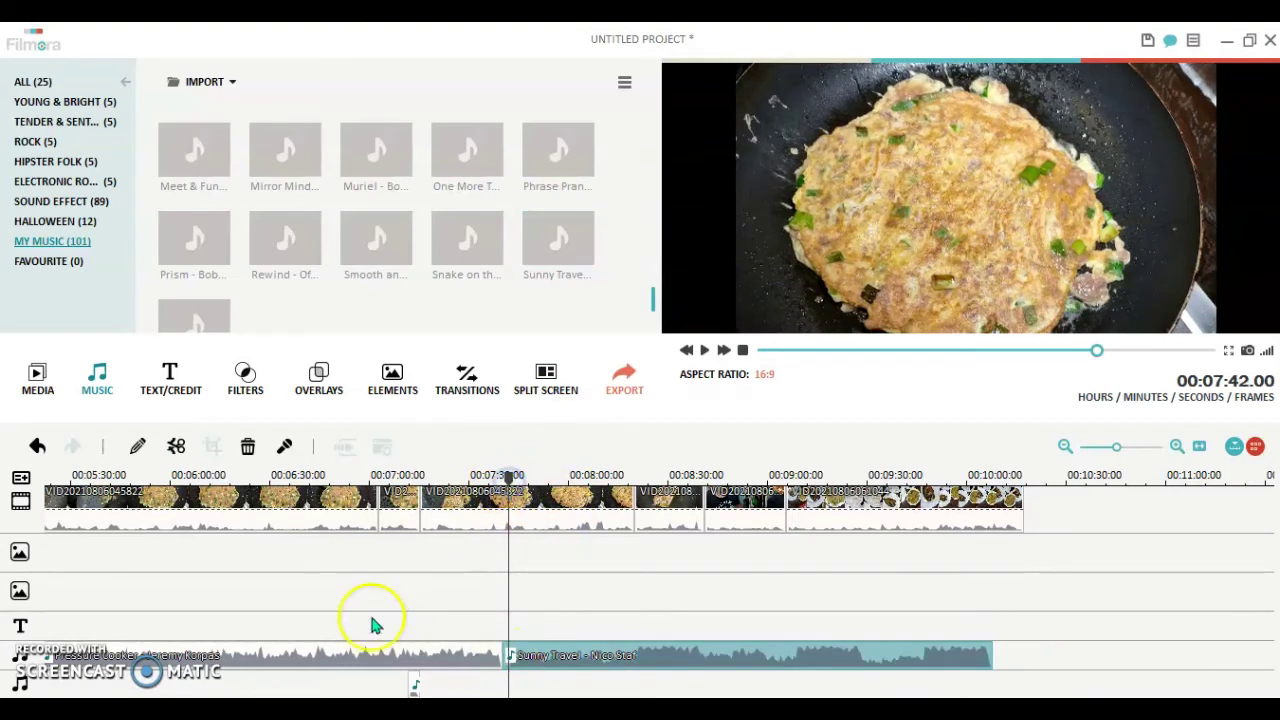
{"action": "left_click", "coordinate": [175, 449]}
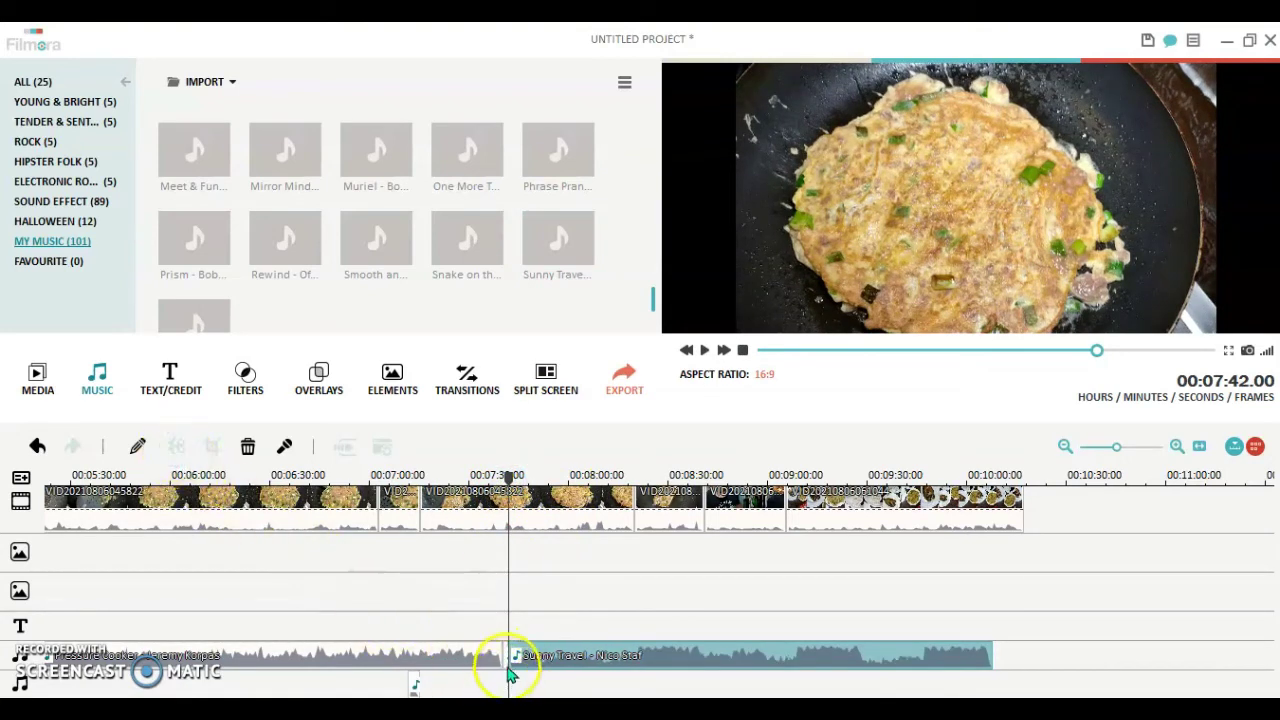
{"action": "left_click", "coordinate": [505, 672]}
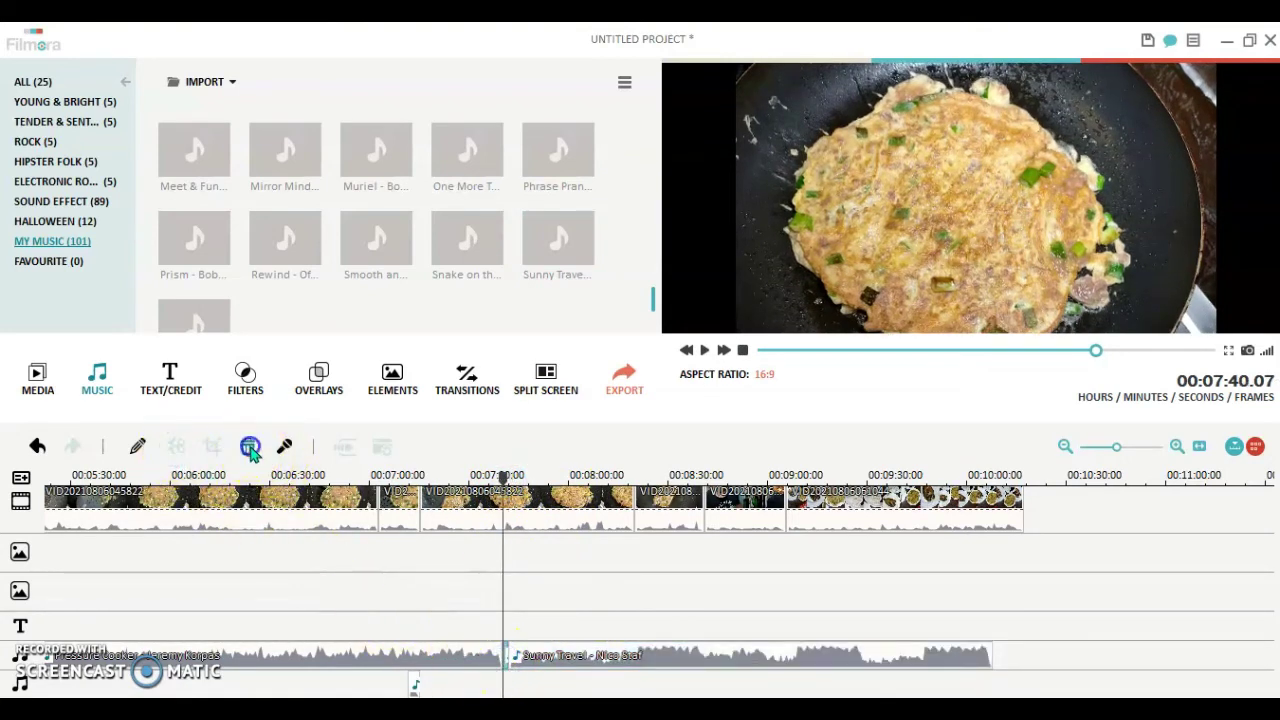
{"action": "left_click_drag", "start_coordinate": [600, 657], "coordinate": [594, 657]}
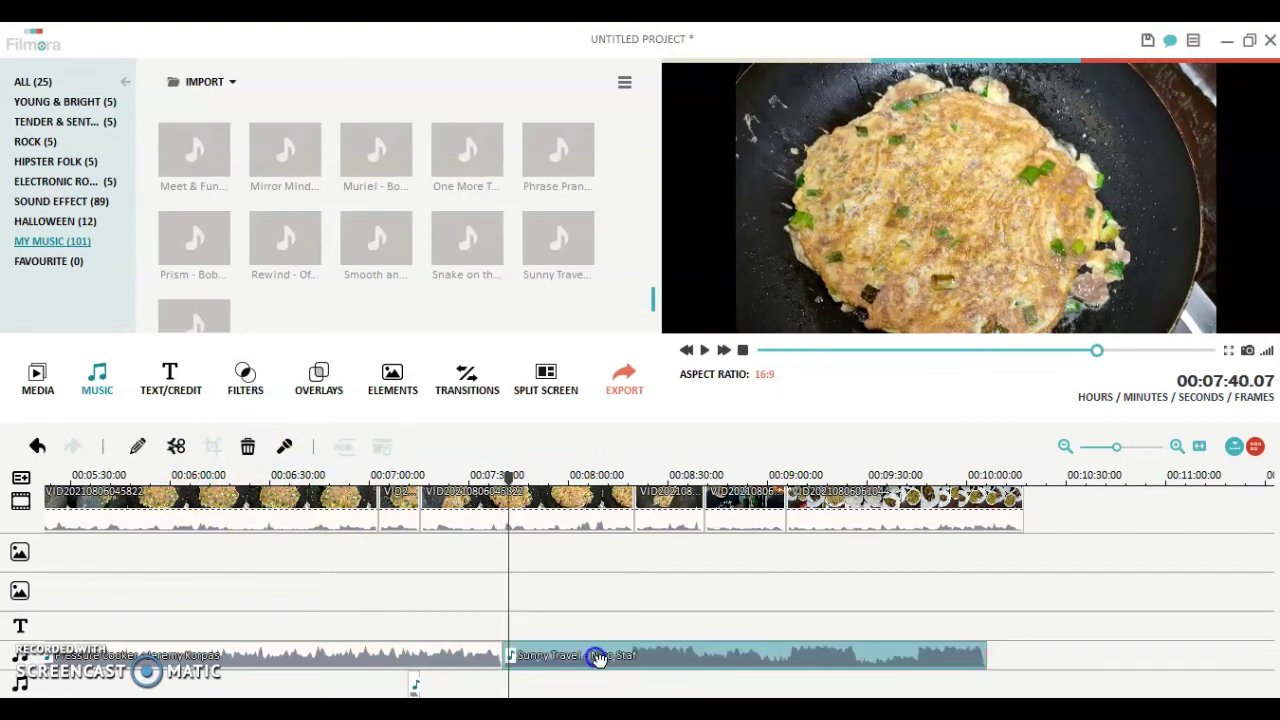
Step: Lower the volume of the Sunny Travel music clip and play it from 00:07:40.07 to check the level
{"action": "left_click", "coordinate": [136, 446]}
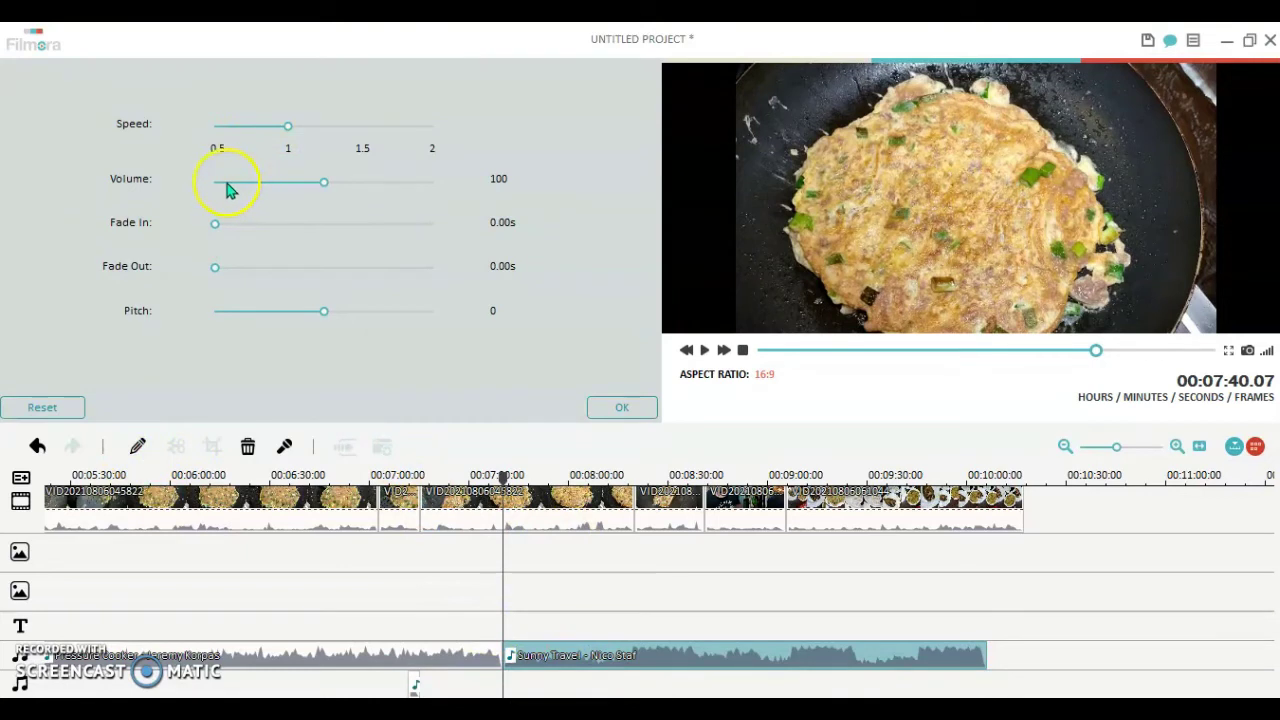
{"action": "left_click", "coordinate": [593, 410]}
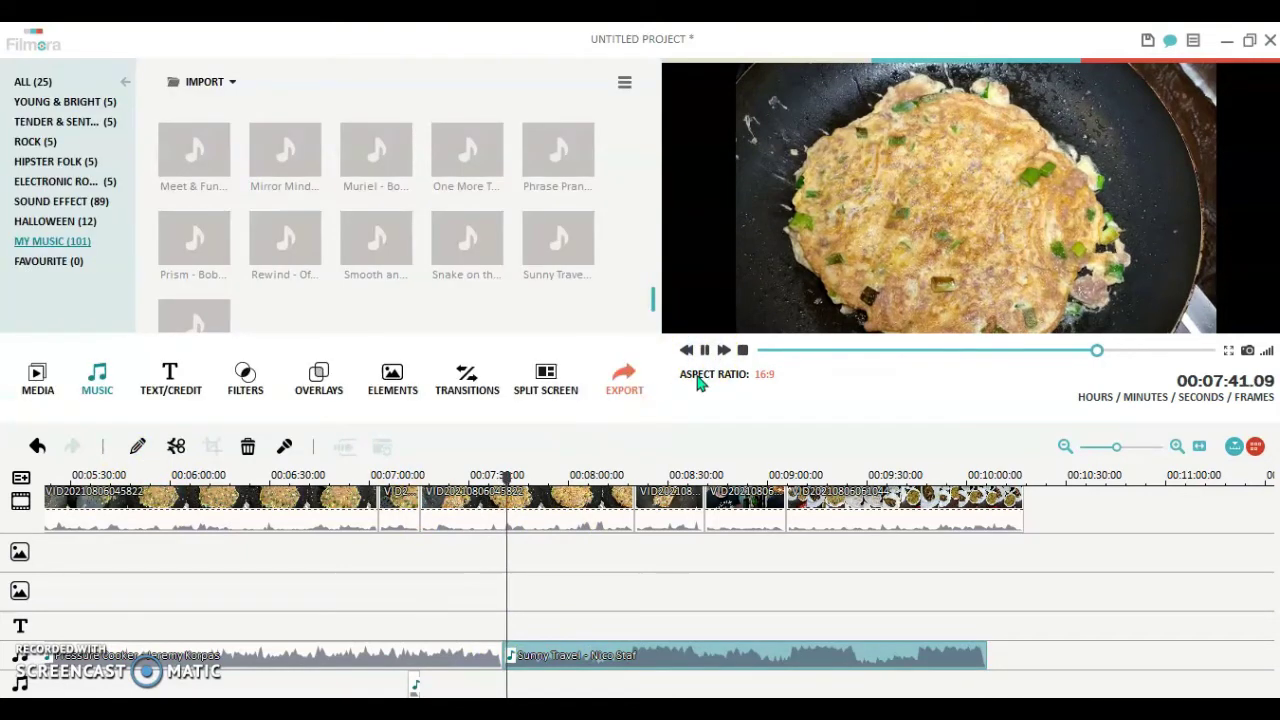
{"action": "left_click", "coordinate": [627, 449]}
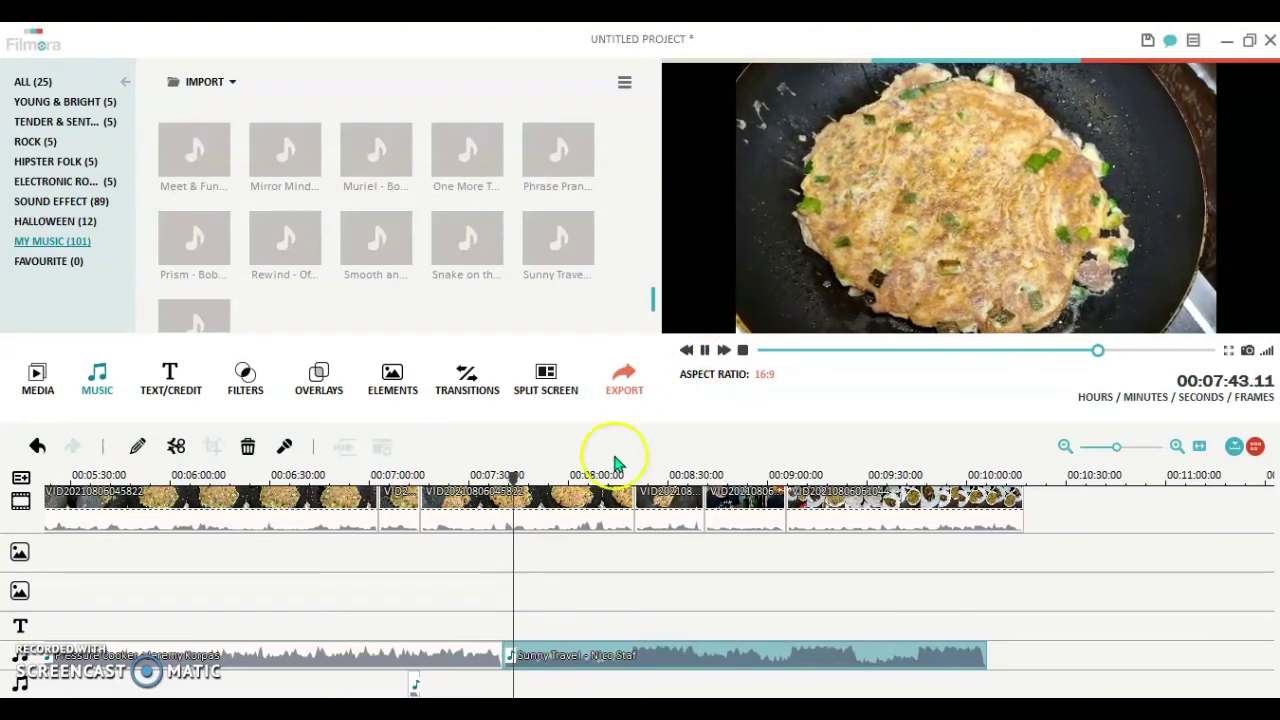
Step: Play the end of the omelette clip from about 00:08:18 to check the change to the fish clip
{"action": "left_click", "coordinate": [529, 472]}
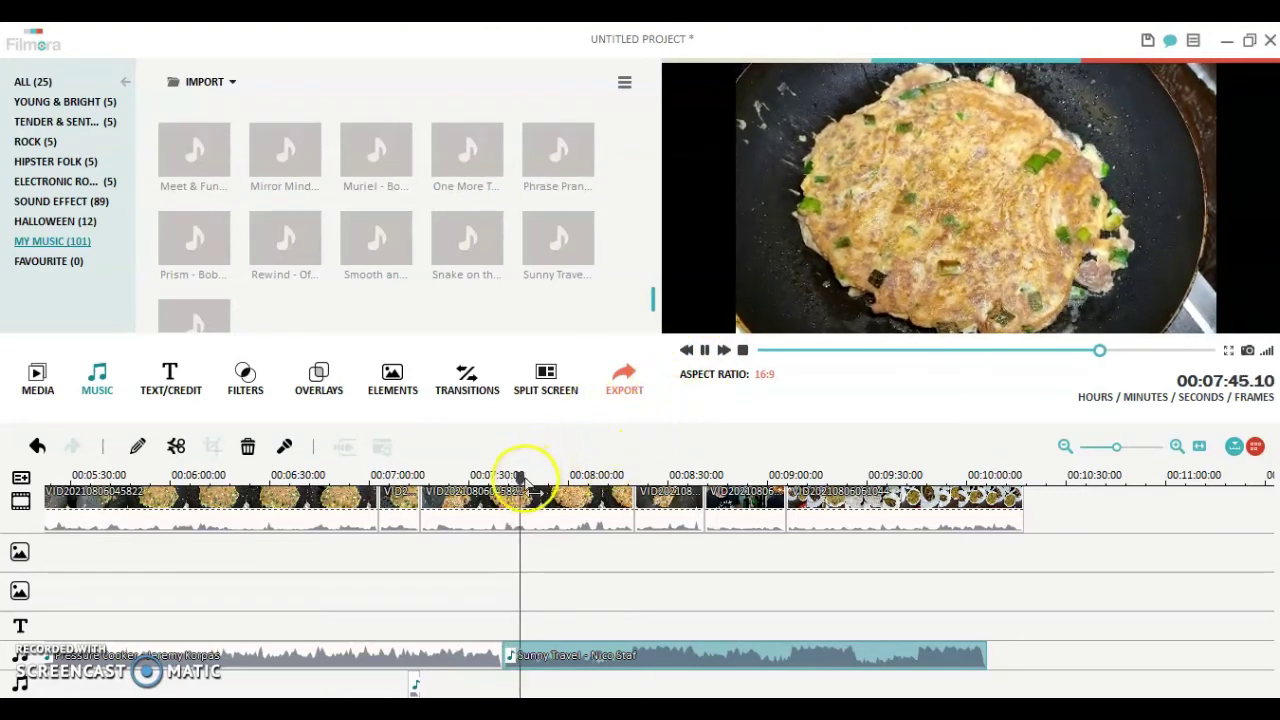
{"action": "left_click_drag", "start_coordinate": [540, 484], "coordinate": [628, 490]}
{"action": "left_click", "coordinate": [705, 350]}
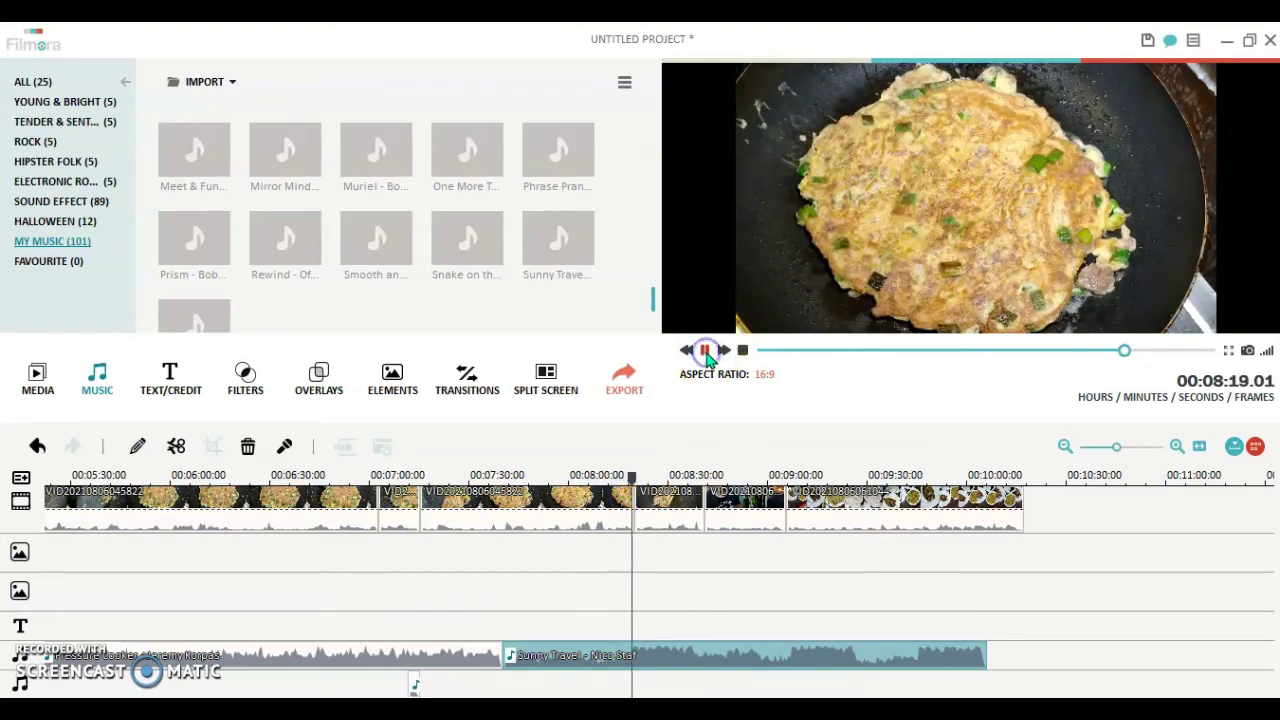
{"action": "left_click", "coordinate": [705, 350]}
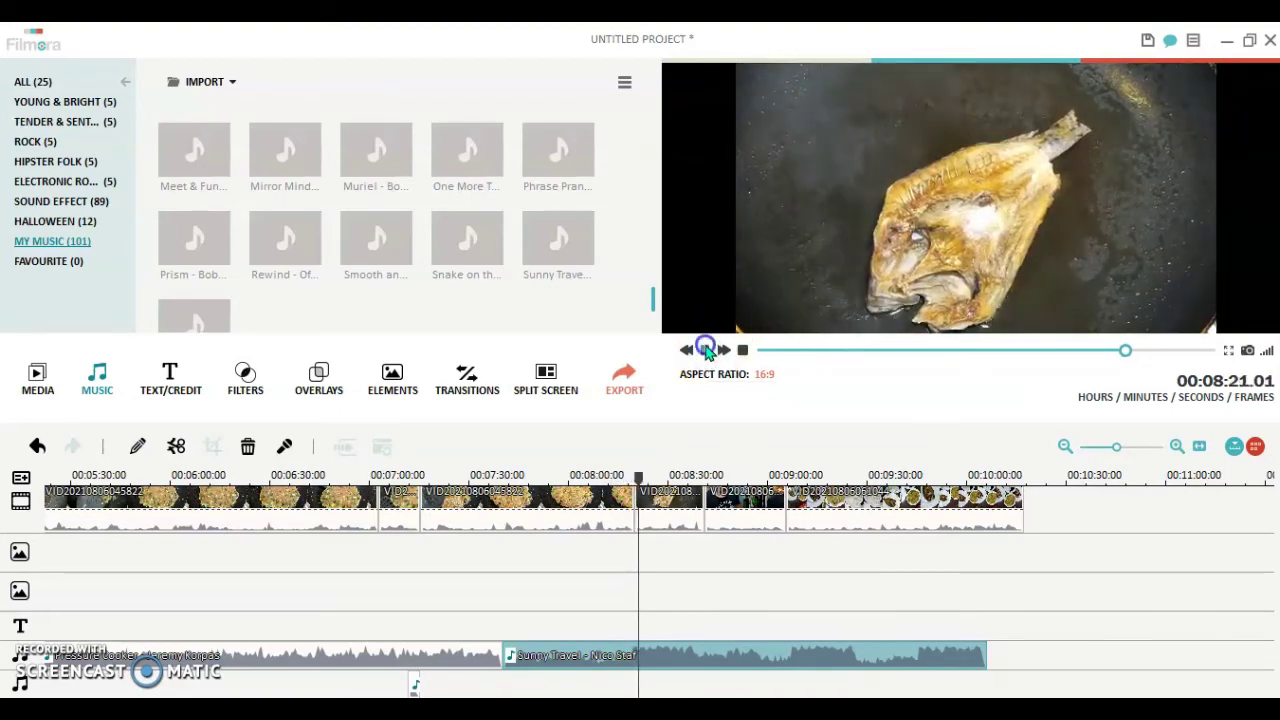
Step: Insert the tv no signal video from My Album between the omelette and fish clips at about 00:08:20
{"action": "left_click", "coordinate": [636, 483]}
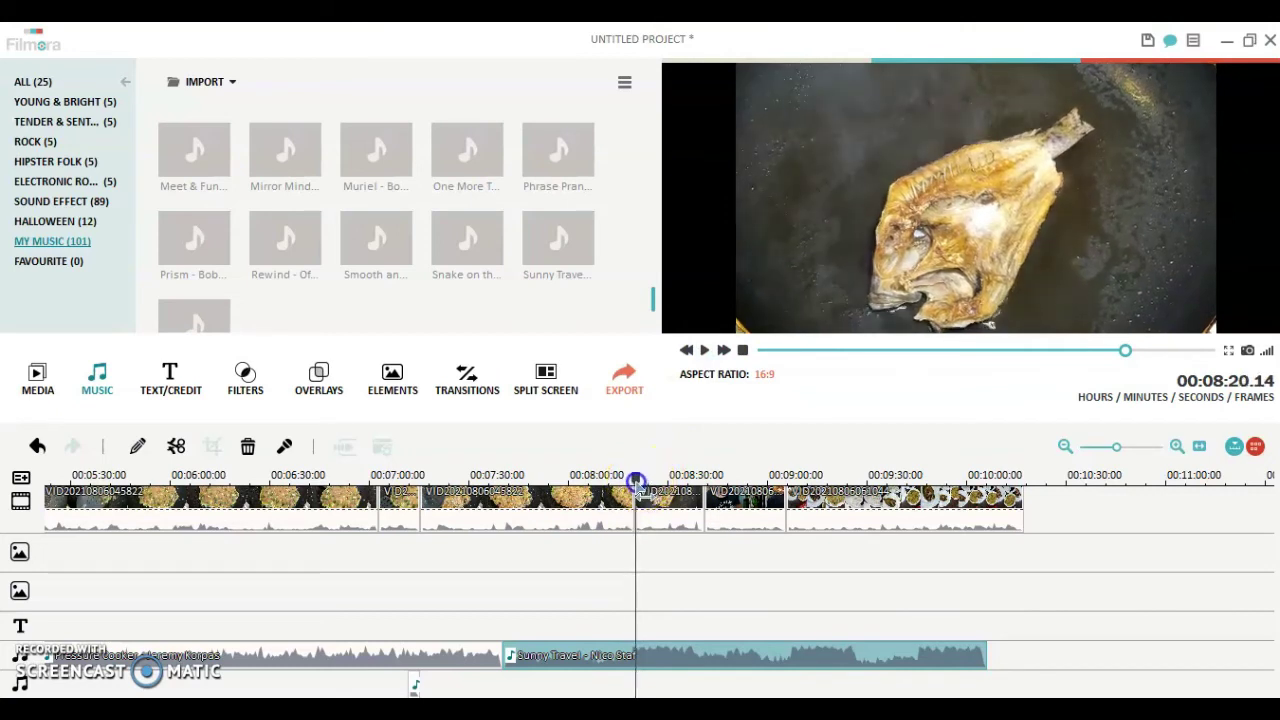
{"action": "left_click", "coordinate": [33, 374]}
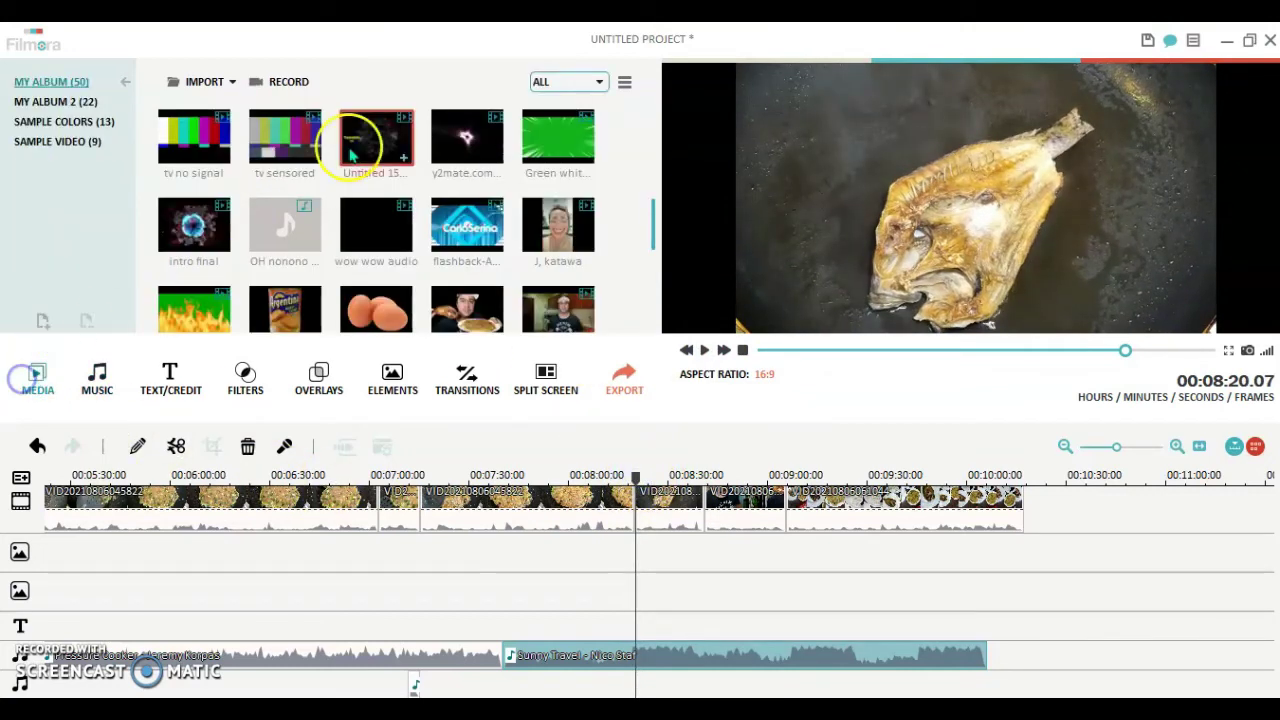
{"action": "left_click", "coordinate": [198, 143]}
{"action": "left_click_drag", "start_coordinate": [198, 143], "coordinate": [455, 337]}
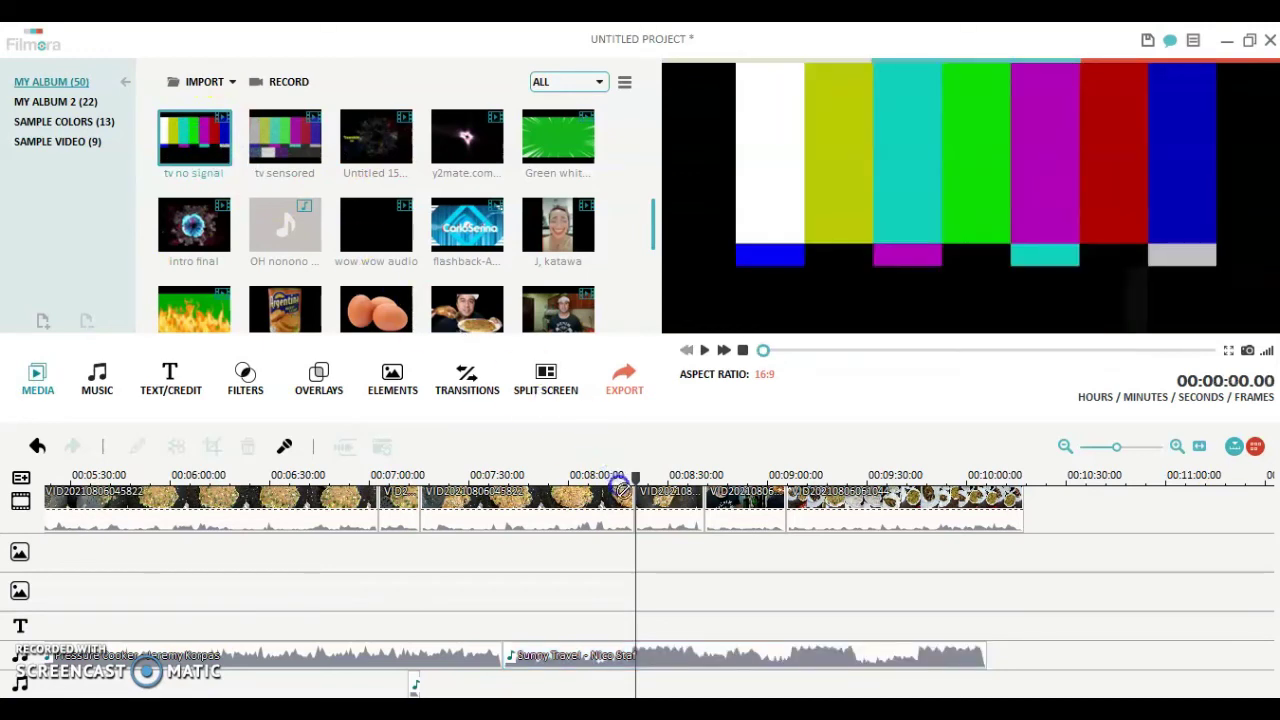
{"action": "left_click_drag", "start_coordinate": [620, 487], "coordinate": [632, 505]}
Step: Play the inserted tv no signal clip, then review the end of the fish clip up to about 00:08:45
{"action": "left_click", "coordinate": [703, 350]}
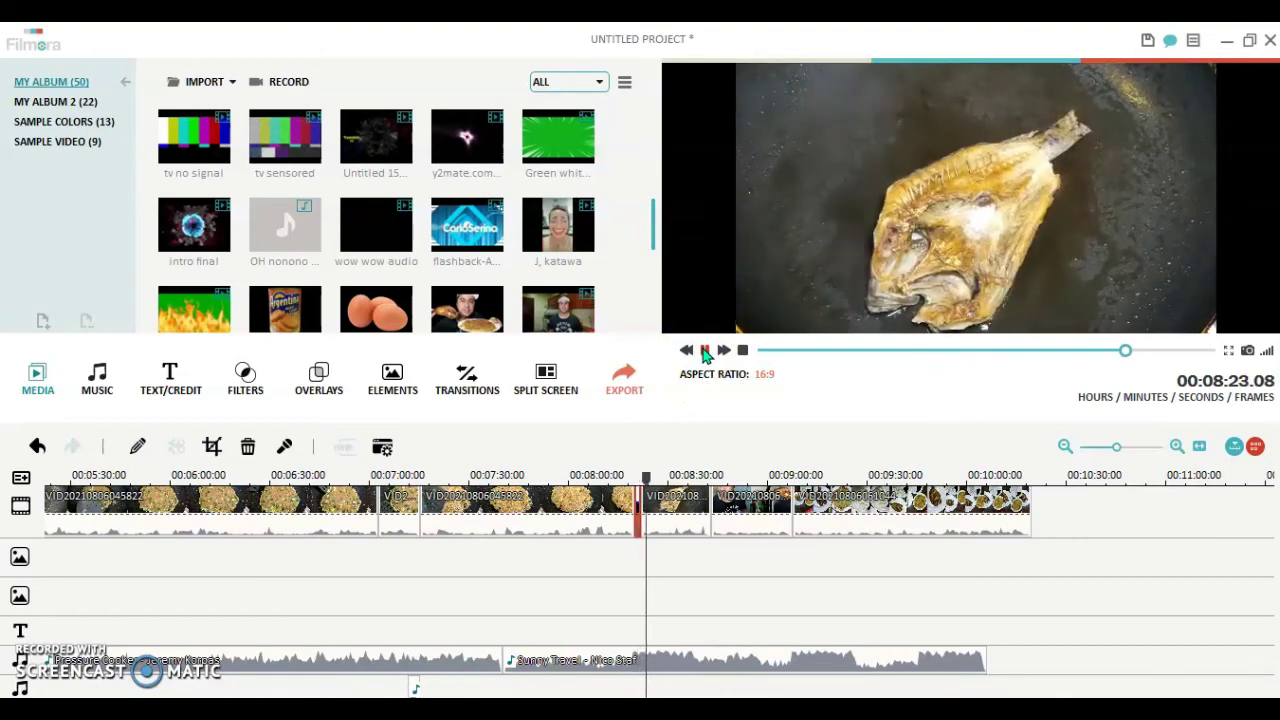
{"action": "left_click", "coordinate": [648, 483]}
{"action": "left_click_drag", "start_coordinate": [648, 483], "coordinate": [706, 486]}
{"action": "left_click", "coordinate": [705, 350]}
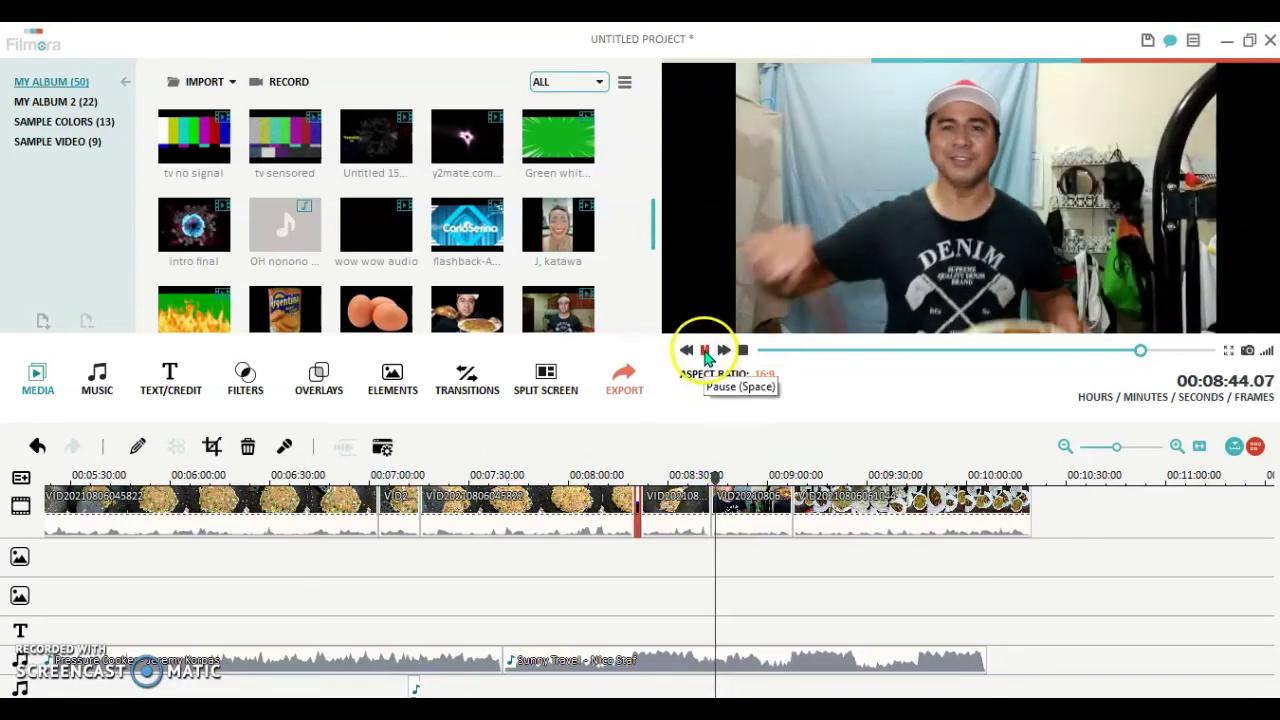
{"action": "left_click", "coordinate": [707, 351]}
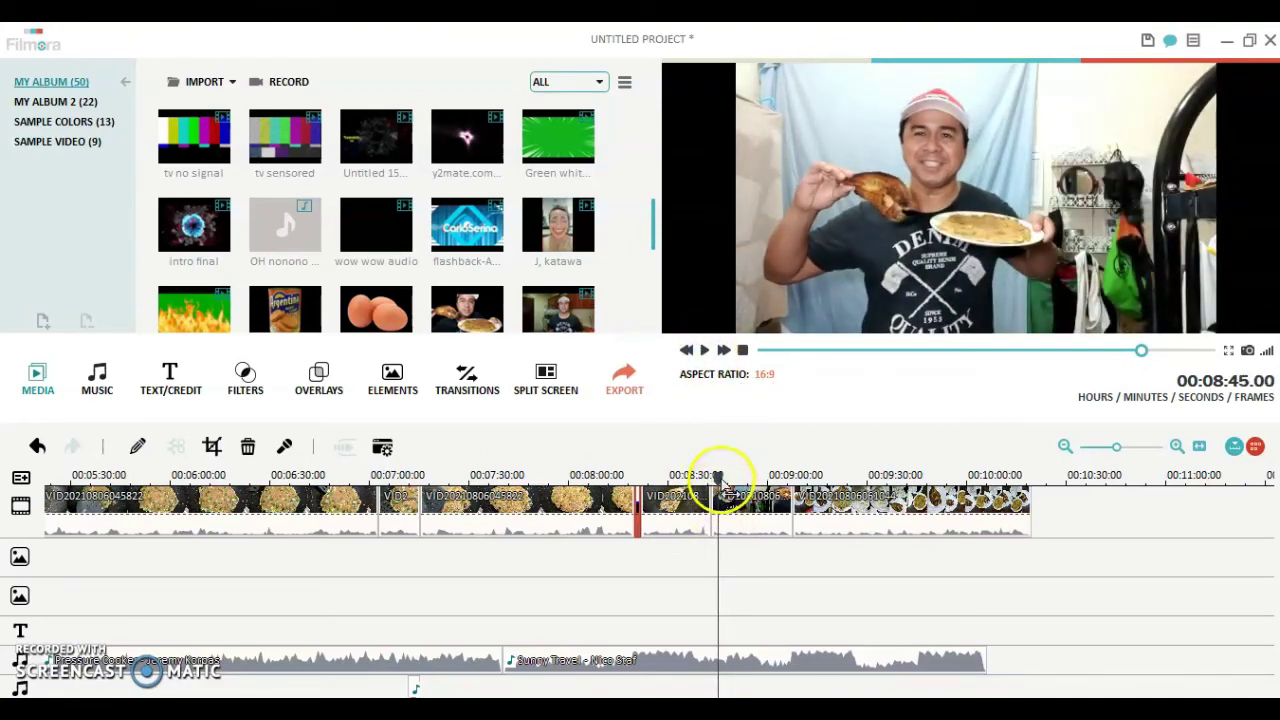
Step: Insert the Untitled 15... video from My Album at about 00:08:43, between the fish clip and the clip of the man
{"action": "left_click", "coordinate": [712, 480]}
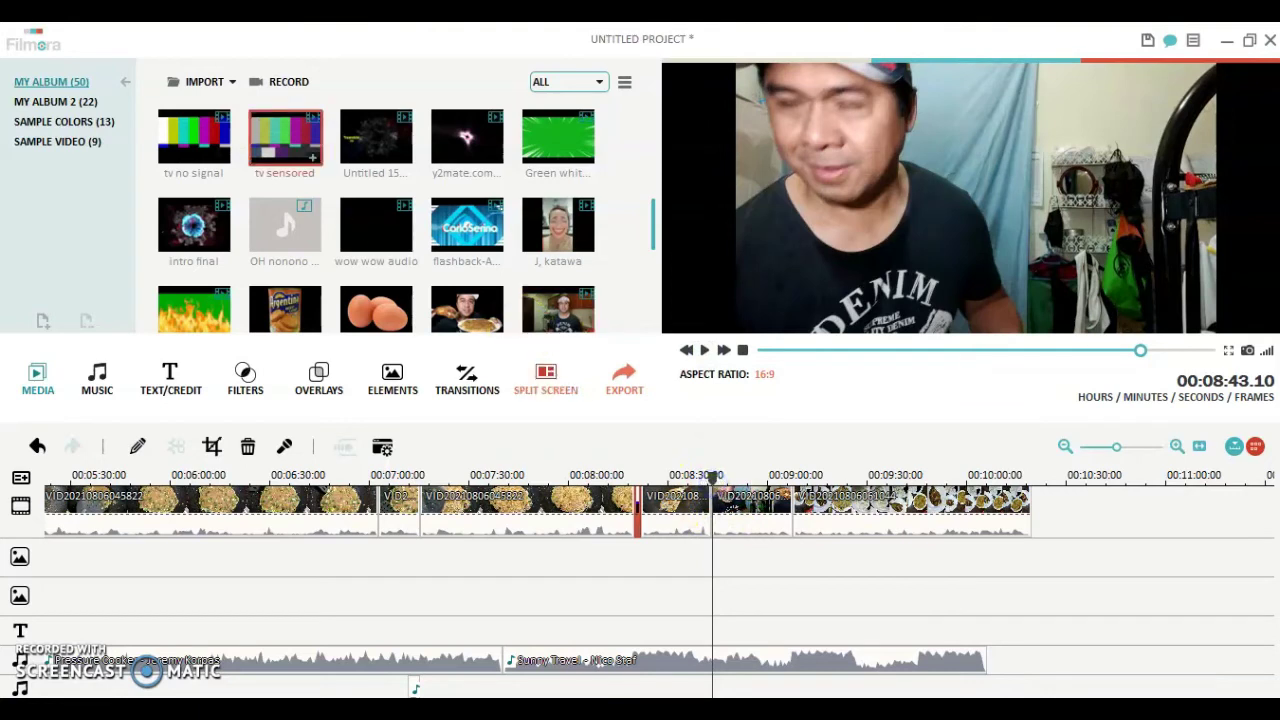
{"action": "left_click", "coordinate": [613, 222]}
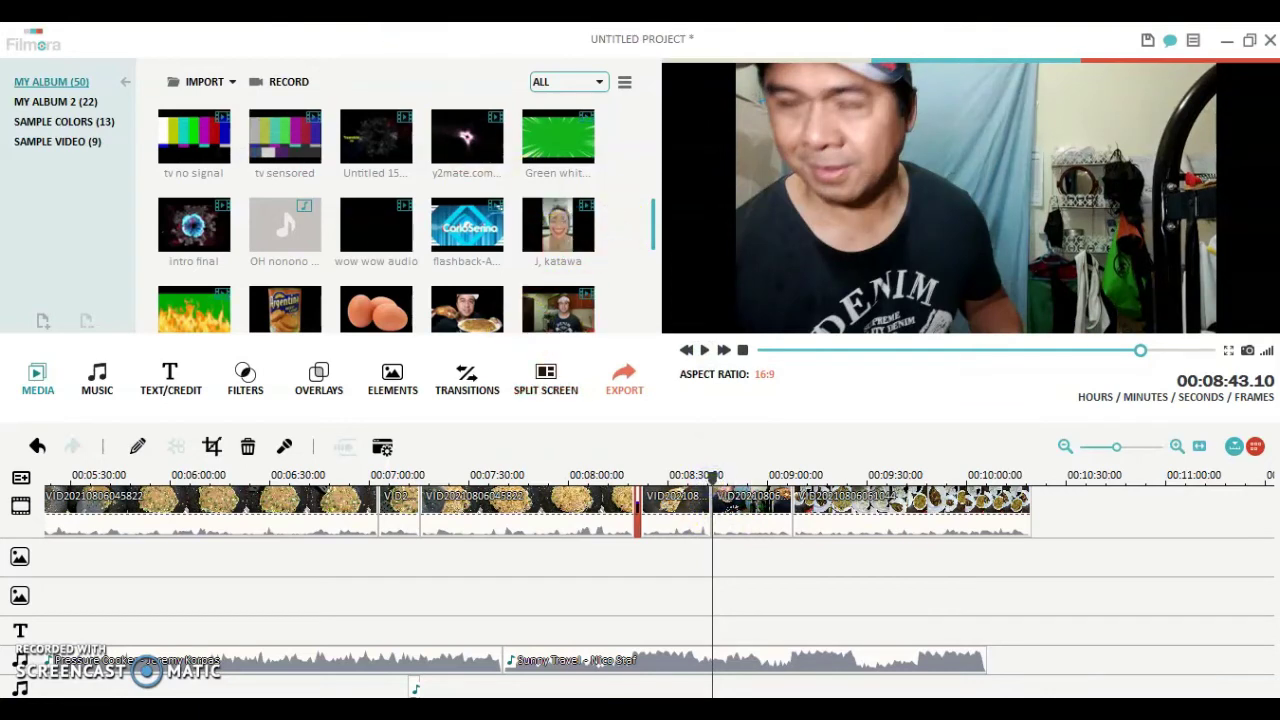
{"action": "left_click", "coordinate": [651, 212]}
{"action": "scroll", "coordinate": [620, 210], "scroll_direction": "up", "scroll_amount": 3}
{"action": "left_click", "coordinate": [466, 134]}
{"action": "left_click", "coordinate": [684, 507]}
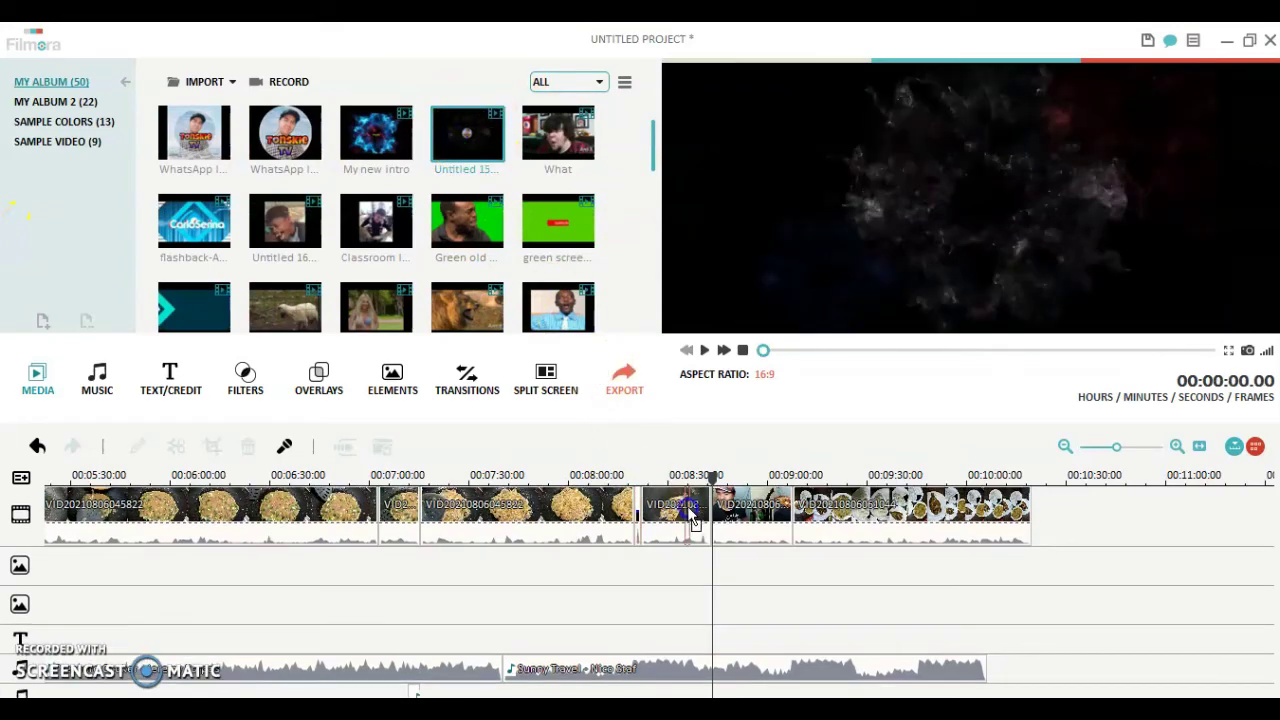
{"action": "left_click", "coordinate": [707, 513]}
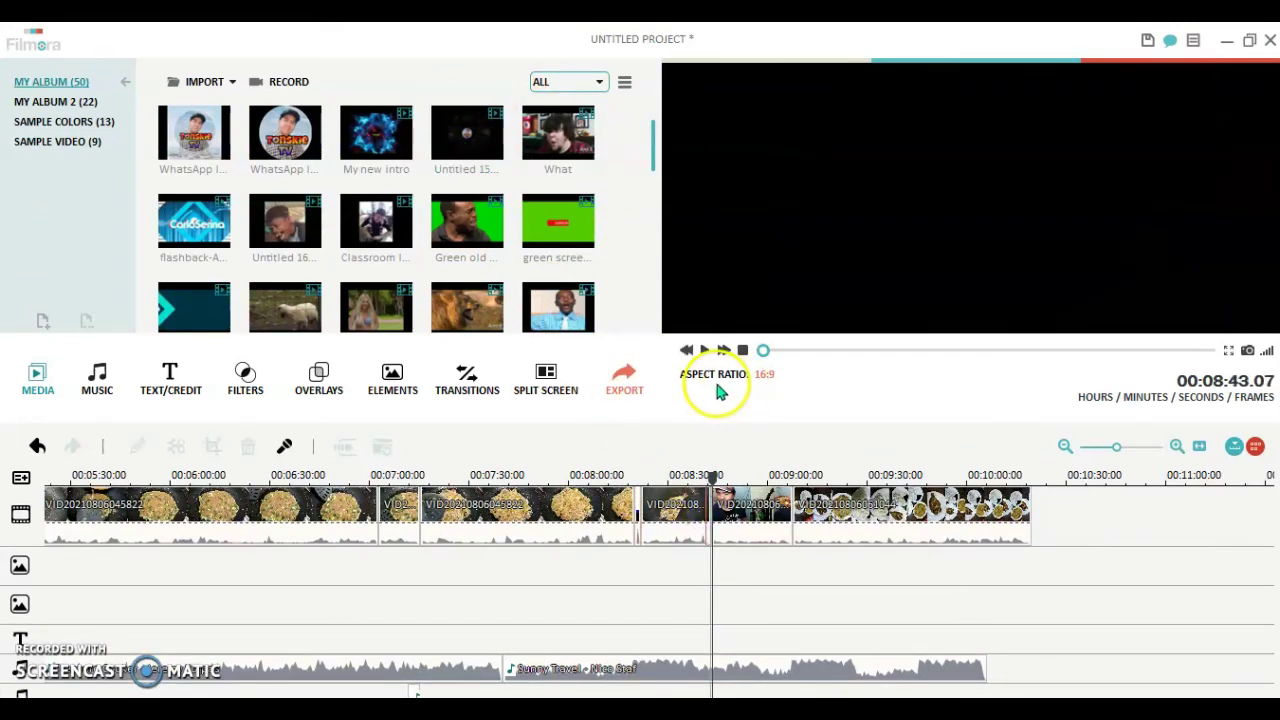
Step: Play the new insert and the clip of the man, replaying from about 00:08:56 to look for a cut point
{"action": "left_click", "coordinate": [704, 350]}
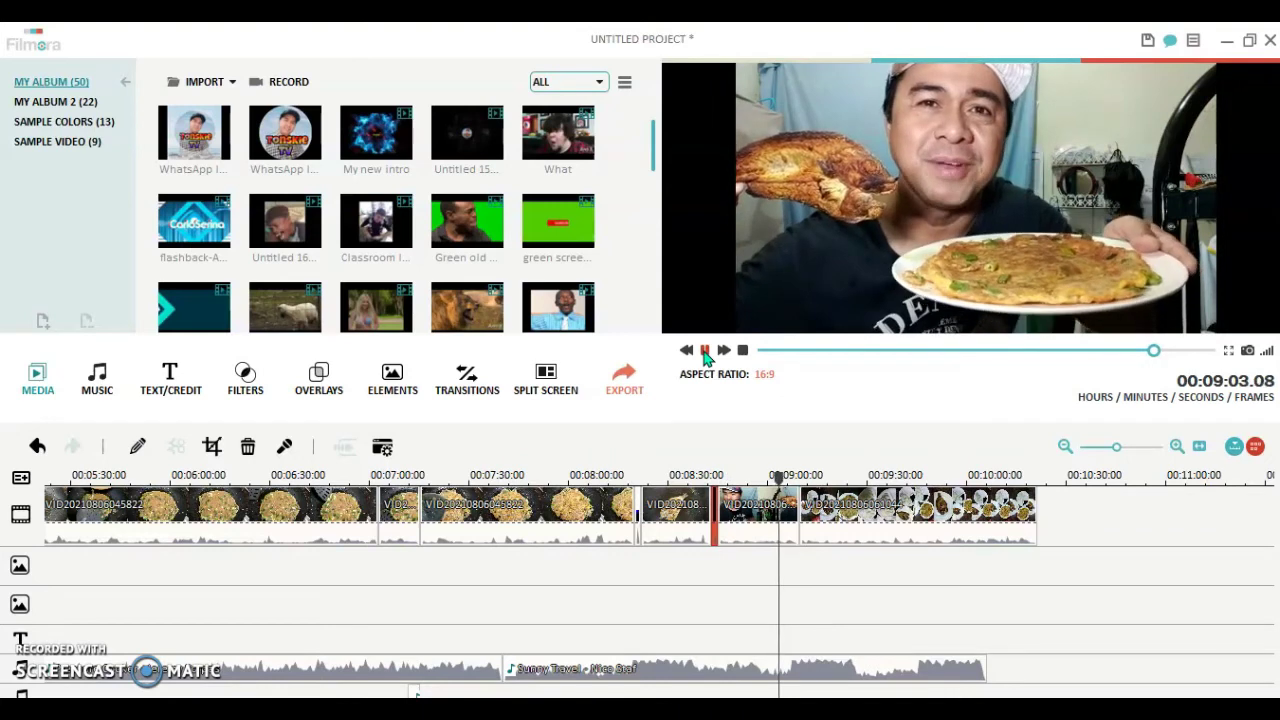
{"action": "left_click", "coordinate": [705, 352]}
{"action": "left_click", "coordinate": [765, 472]}
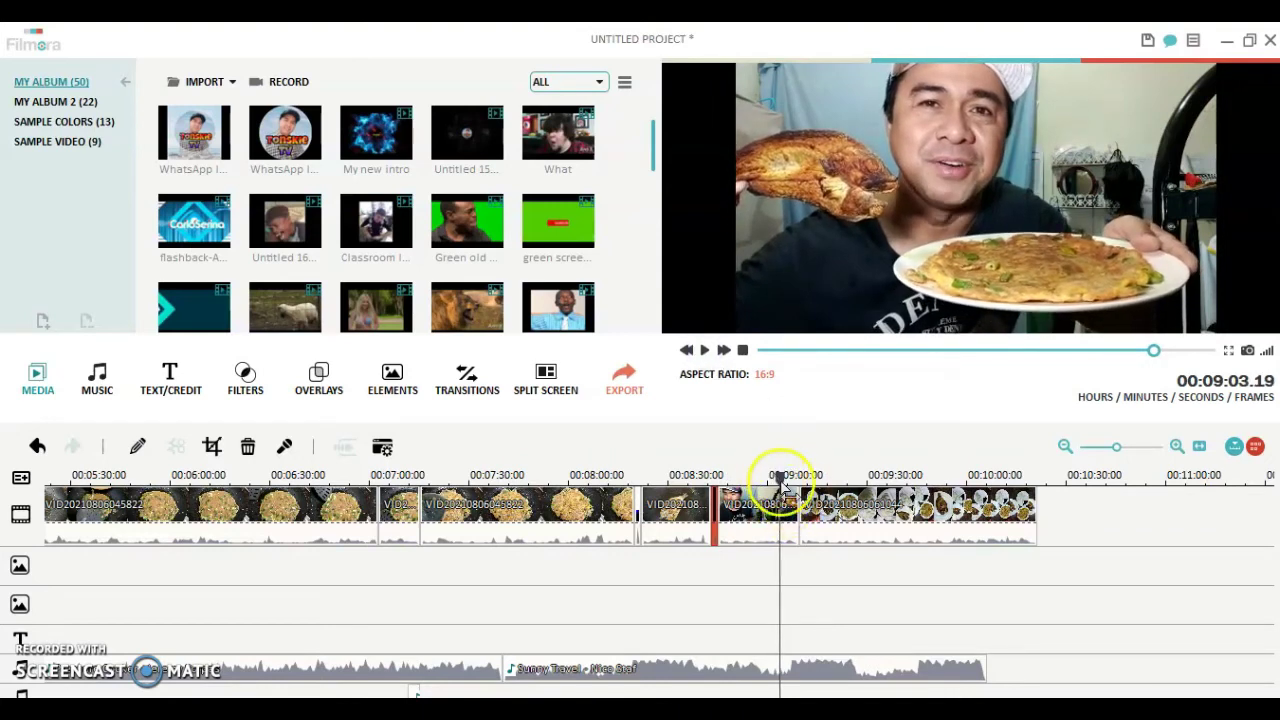
{"action": "left_click_drag", "start_coordinate": [778, 480], "coordinate": [766, 478]}
{"action": "left_click", "coordinate": [702, 352]}
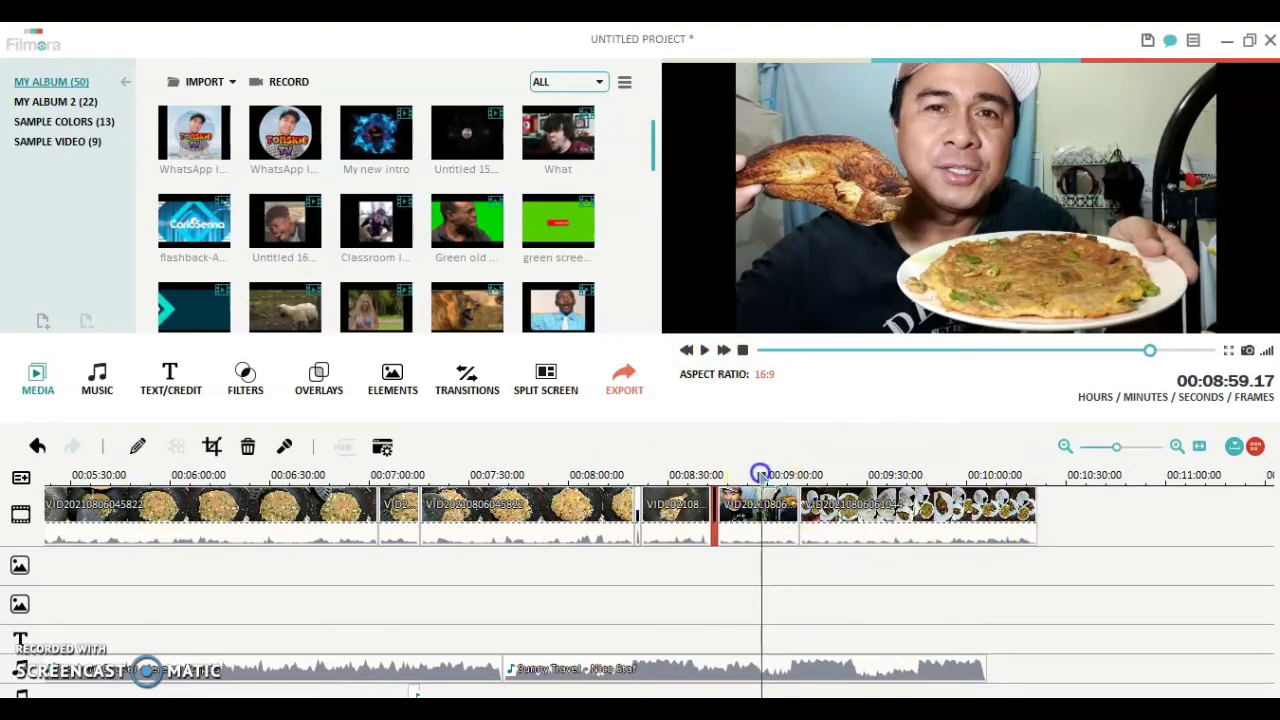
{"action": "left_click_drag", "start_coordinate": [760, 473], "coordinate": [754, 475]}
{"action": "left_click", "coordinate": [705, 350]}
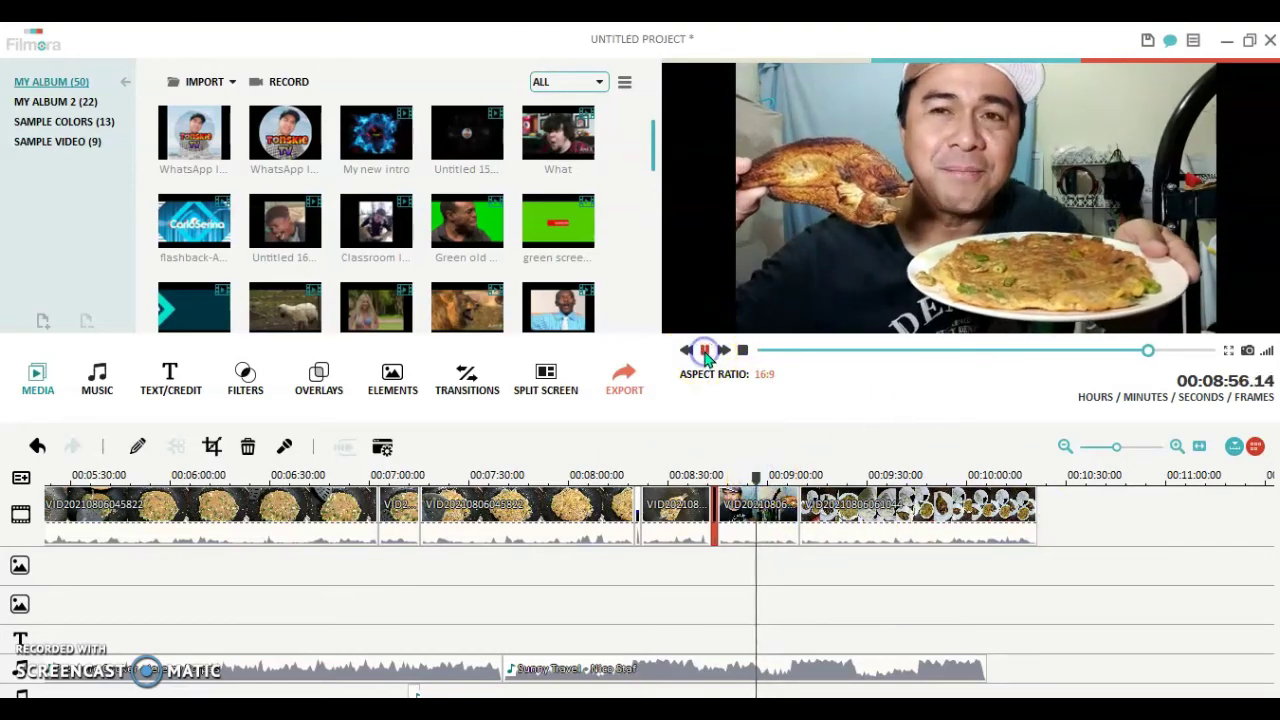
{"action": "left_click", "coordinate": [704, 350]}
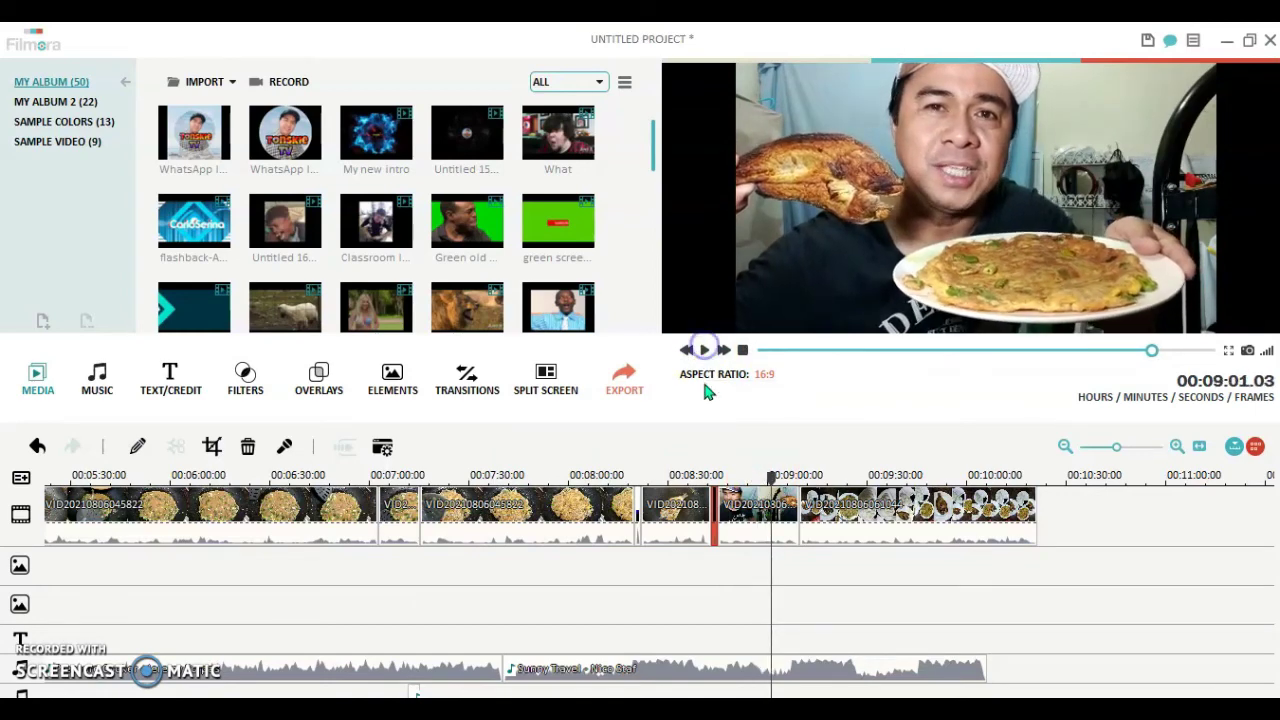
Step: Split the clip of the man holding the fish and omelette at 00:08:59.20 and delete the part after the cut
{"action": "left_click_drag", "start_coordinate": [775, 478], "coordinate": [762, 477]}
{"action": "left_click", "coordinate": [705, 350]}
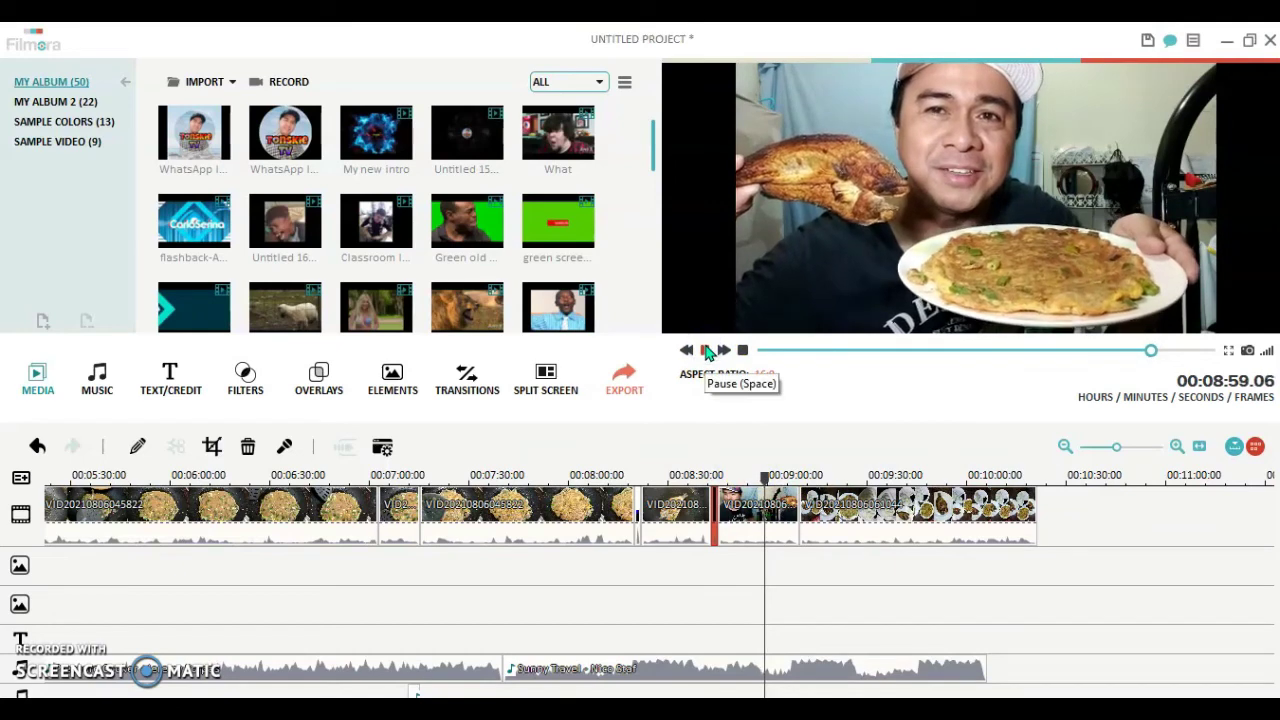
{"action": "left_click", "coordinate": [705, 350]}
{"action": "left_click", "coordinate": [793, 530]}
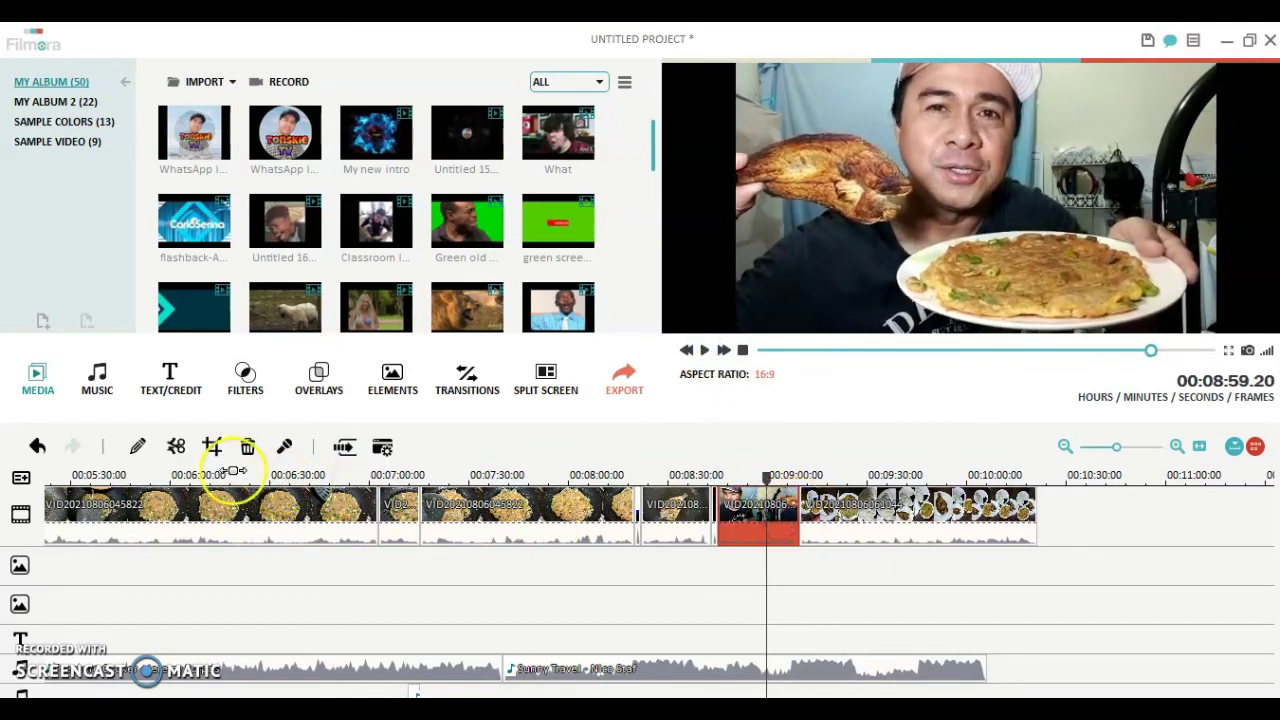
{"action": "left_click", "coordinate": [171, 447]}
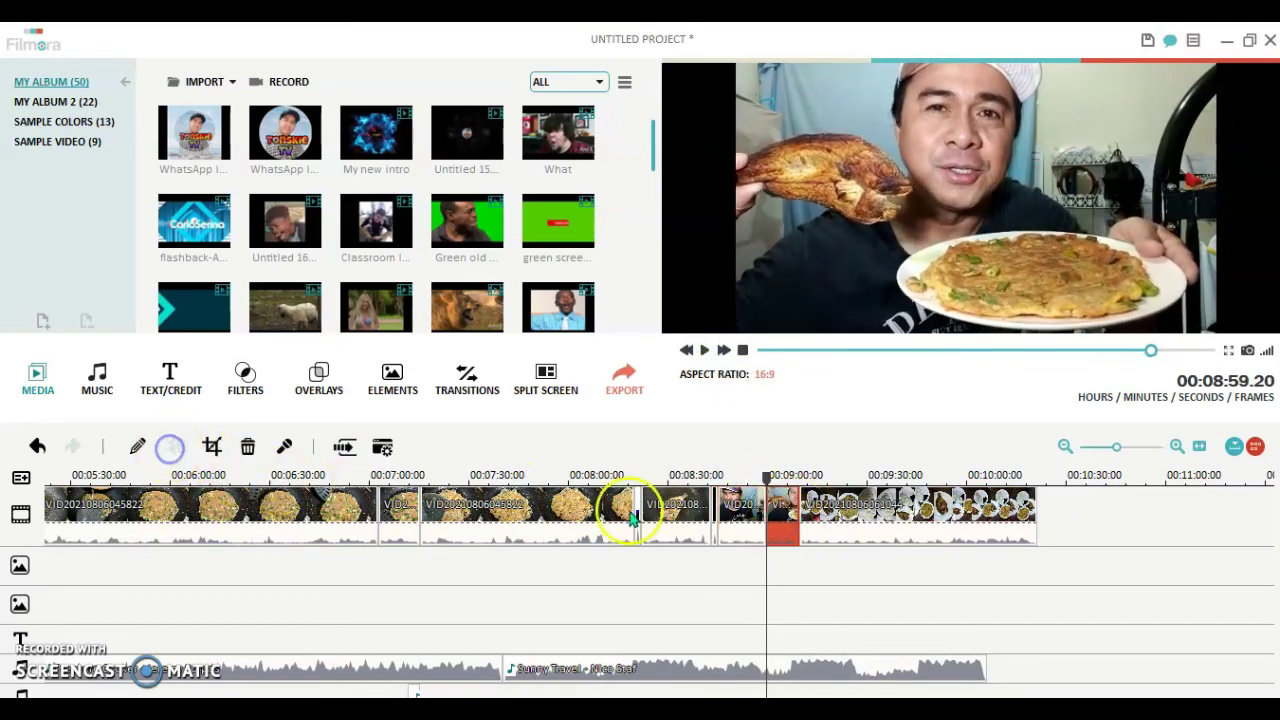
{"action": "left_click", "coordinate": [243, 448]}
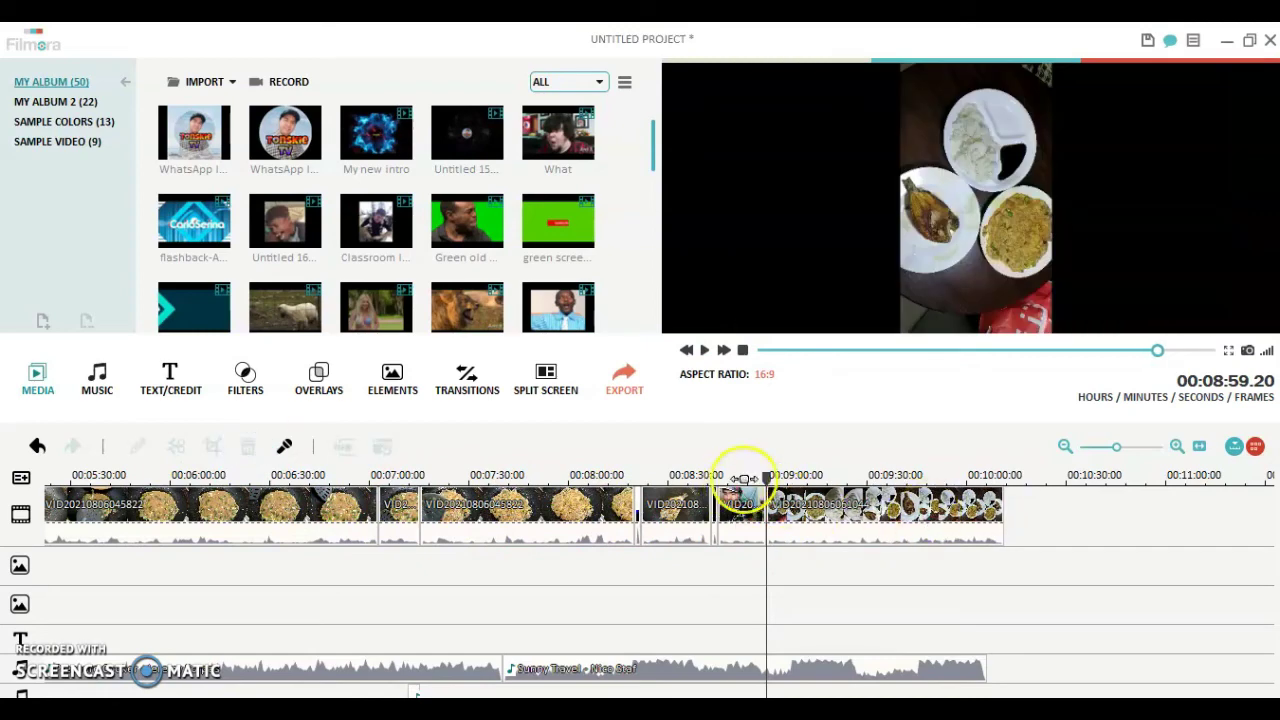
Step: Skim the plated-food clip from 00:08:59.20 to its end at about 00:10:09 and append the New outro video after it
{"action": "left_click", "coordinate": [704, 350]}
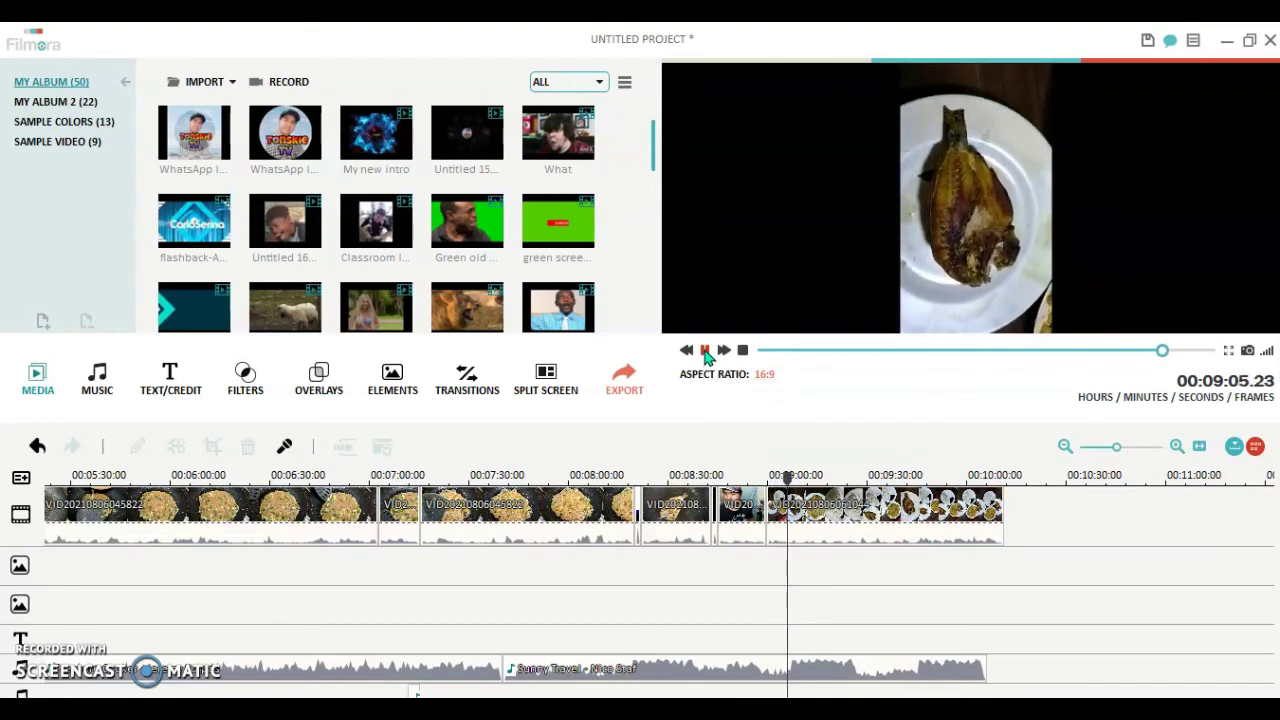
{"action": "left_click", "coordinate": [818, 477]}
{"action": "left_click", "coordinate": [916, 477]}
{"action": "left_click_drag", "start_coordinate": [916, 477], "coordinate": [997, 484]}
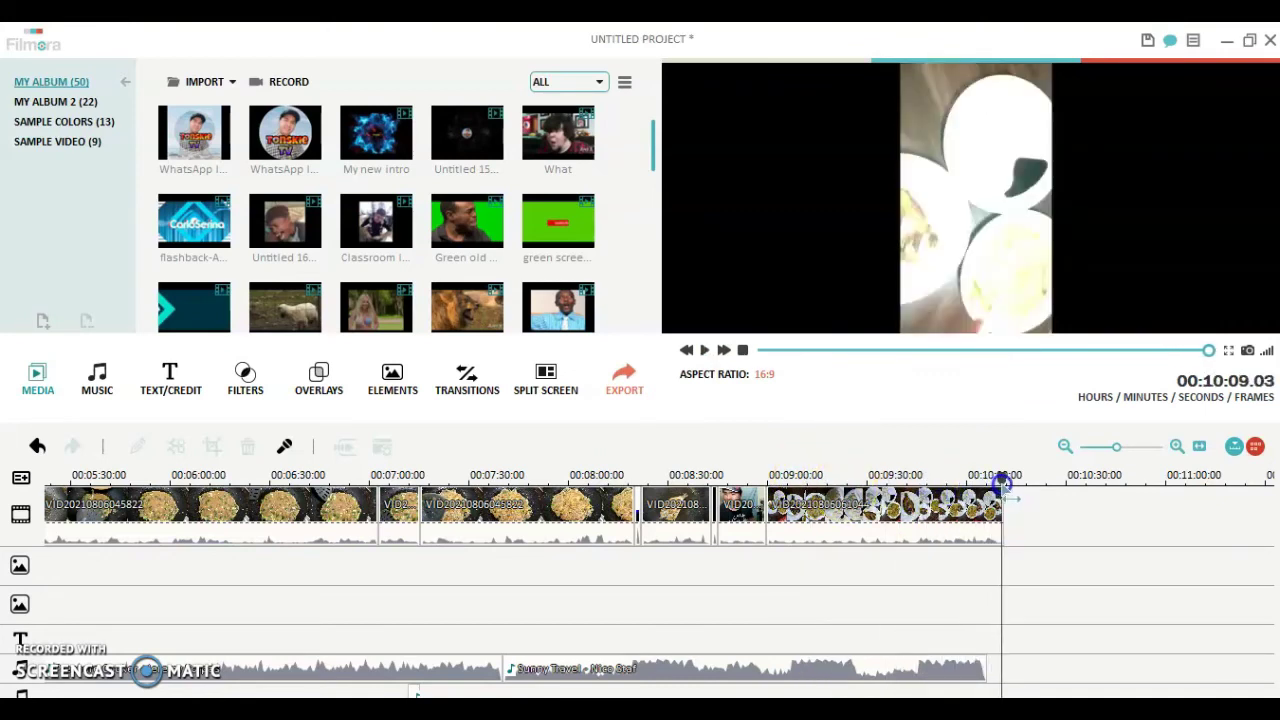
Step: Play the last part of the plated-food clip from 00:09:53.03 and 00:10:02.07 to check the ending leading into the outro
{"action": "left_click", "coordinate": [589, 482]}
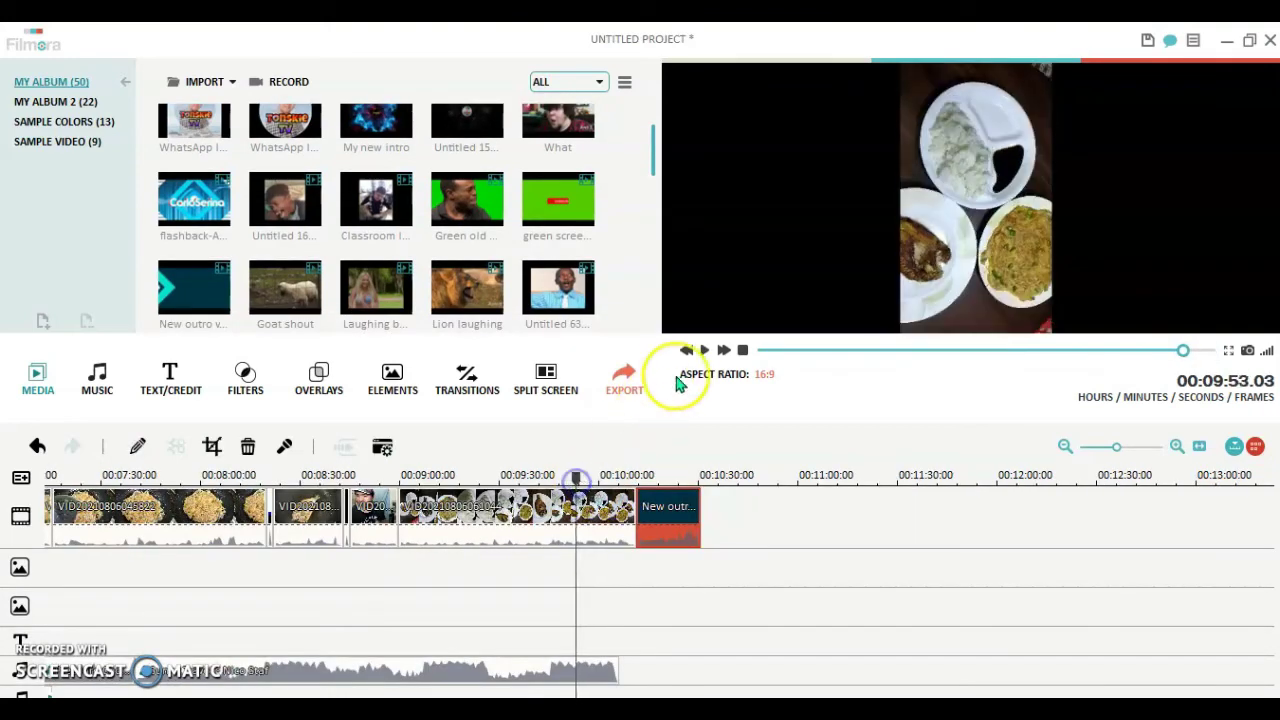
{"action": "left_click", "coordinate": [703, 351]}
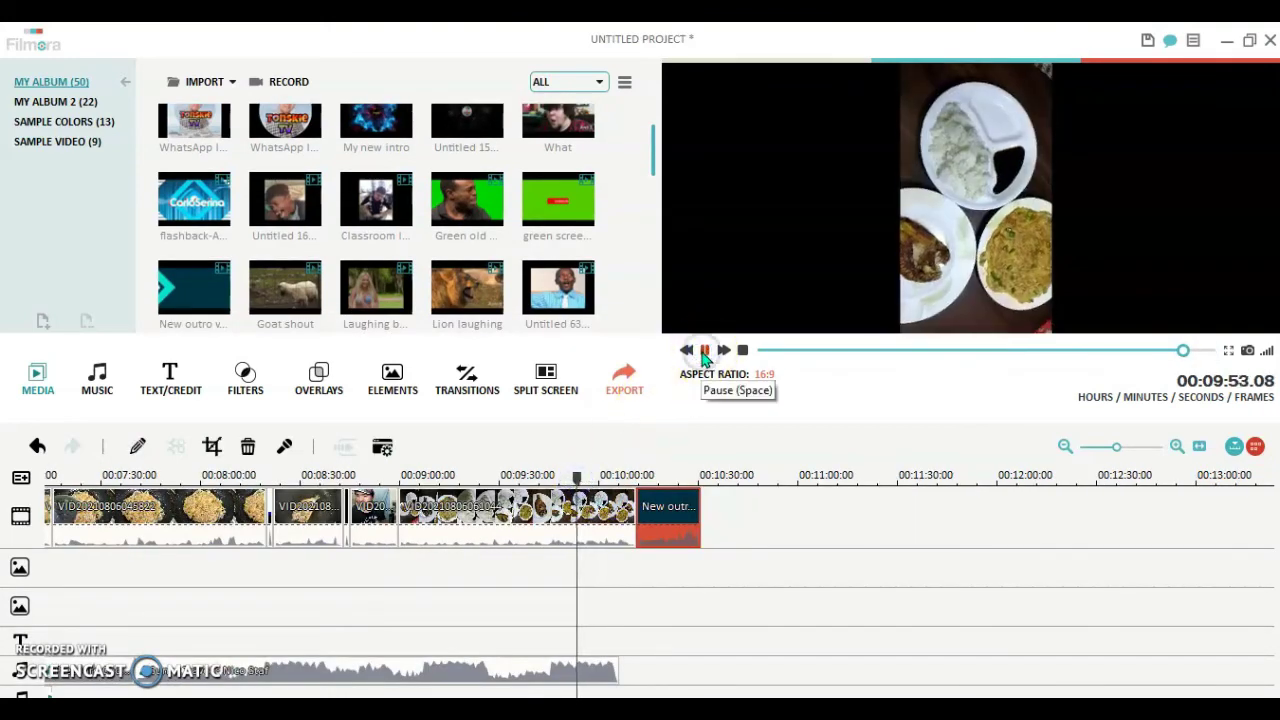
{"action": "left_click", "coordinate": [606, 477]}
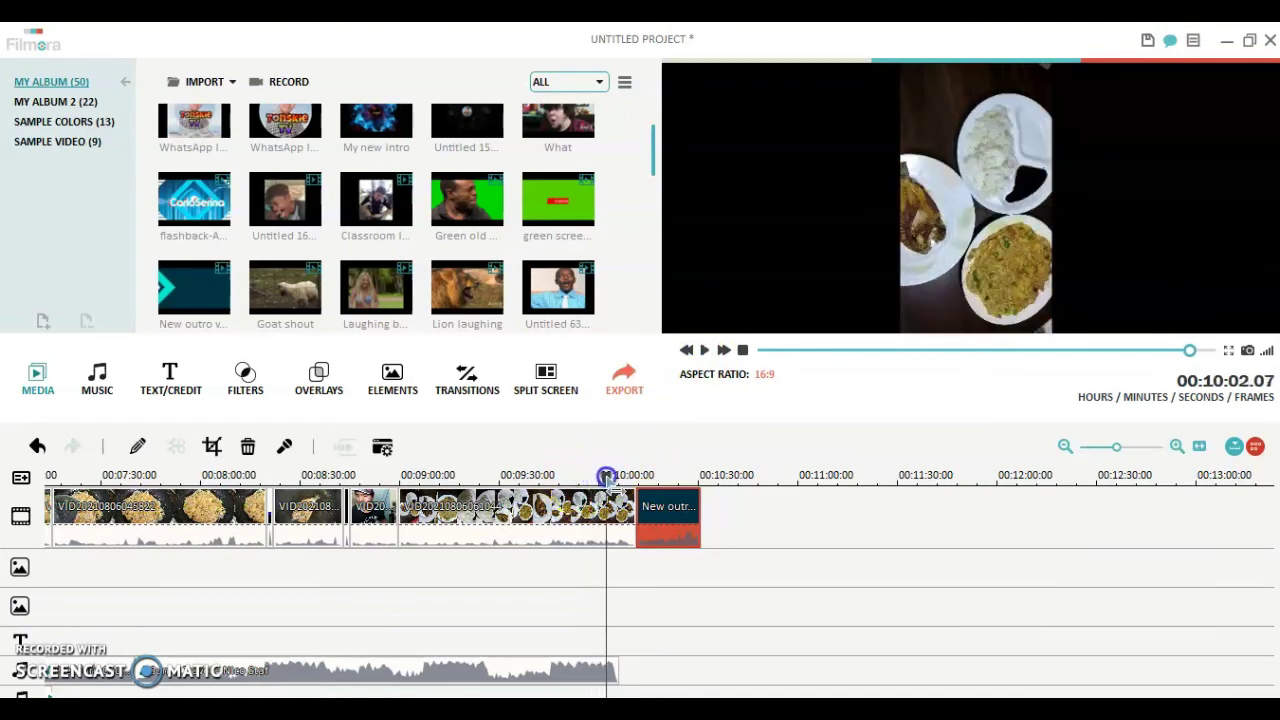
{"action": "left_click", "coordinate": [704, 350]}
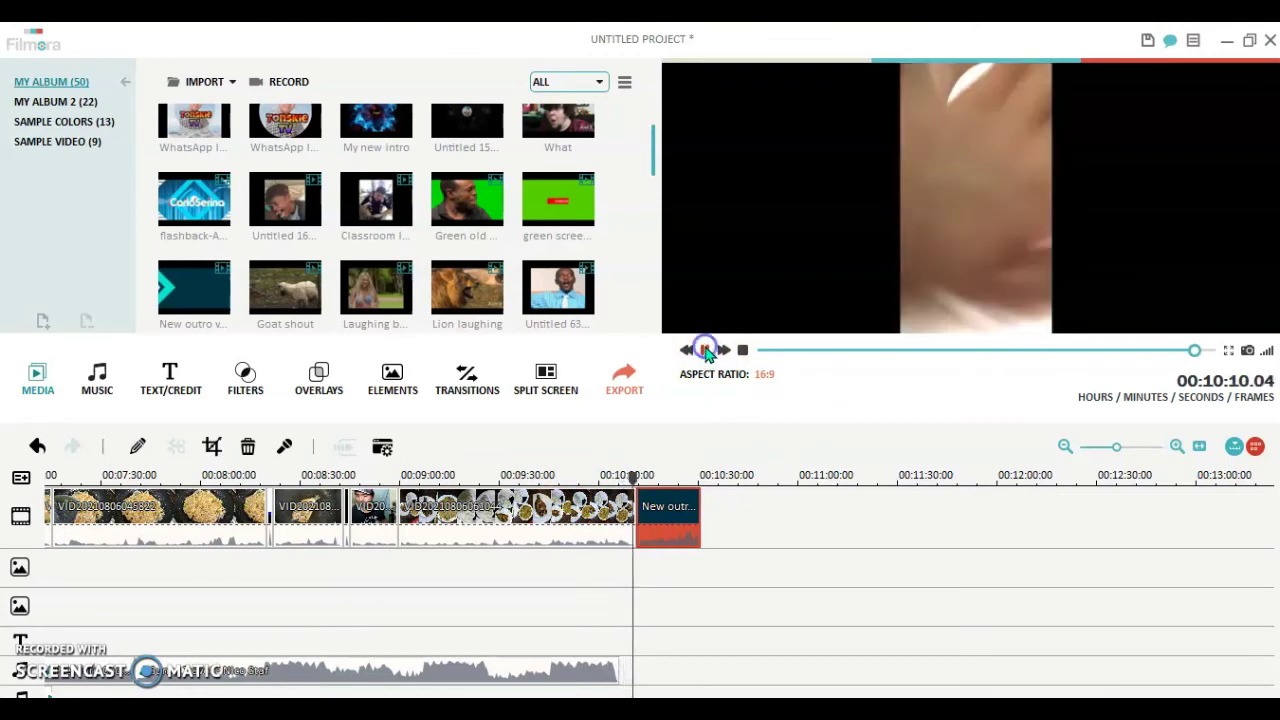
Step: Split the Sunny Travel background music at 00:09:49.03 and copy the piece after the cut
{"action": "left_click", "coordinate": [705, 350]}
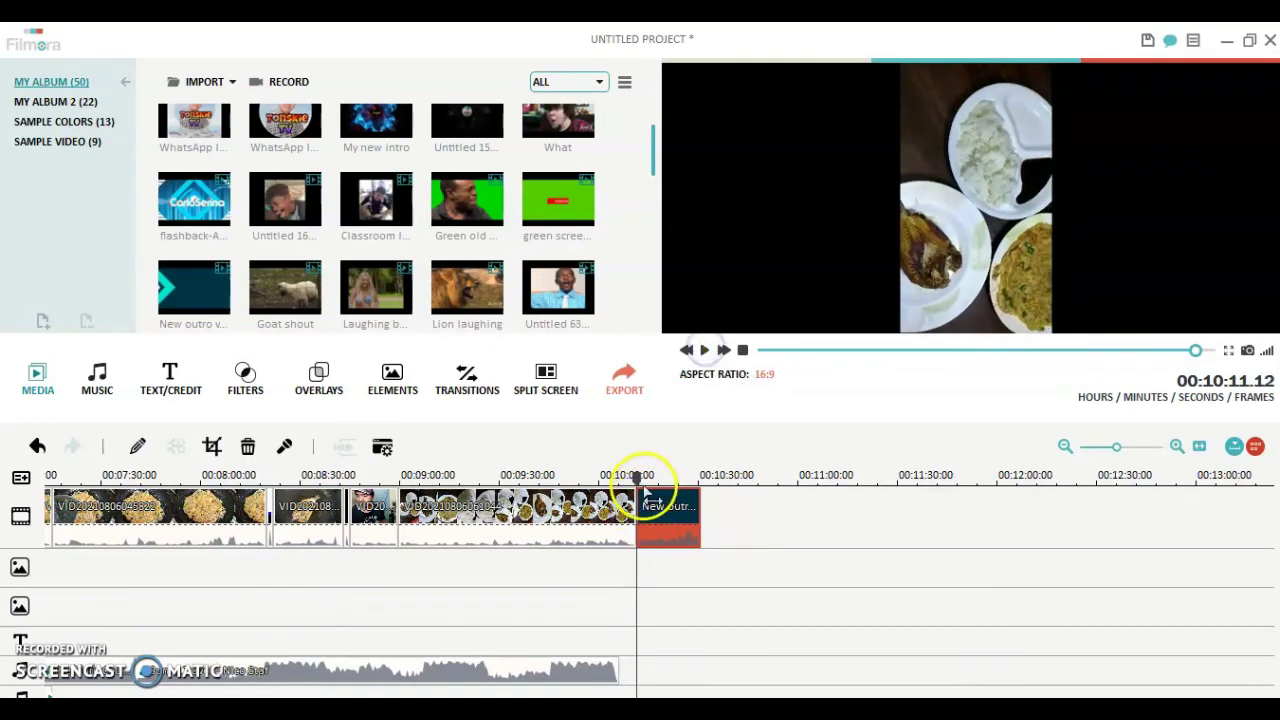
{"action": "mouse_move", "coordinate": [587, 496]}
{"action": "left_mouse_down"}
{"action": "mouse_move", "coordinate": [557, 497]}
{"action": "mouse_move", "coordinate": [615, 497]}
{"action": "mouse_move", "coordinate": [562, 497]}
{"action": "left_mouse_up"}
{"action": "left_click", "coordinate": [161, 562]}
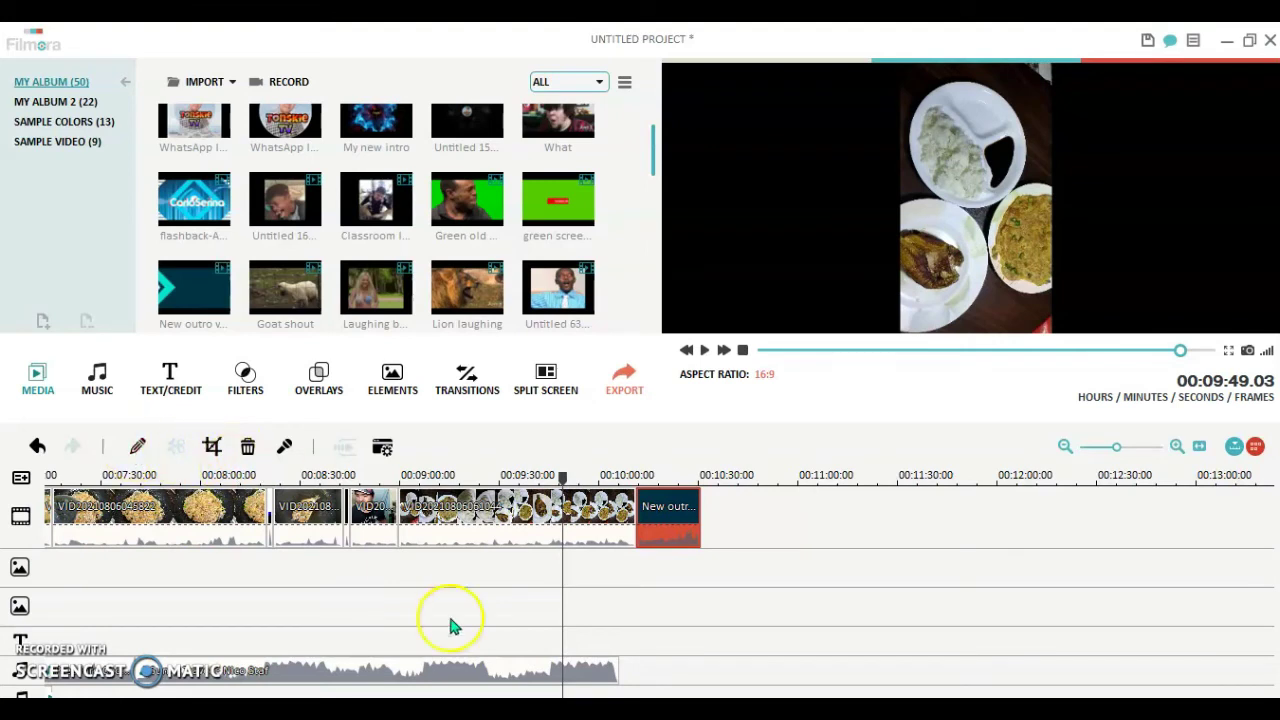
{"action": "left_click", "coordinate": [540, 677]}
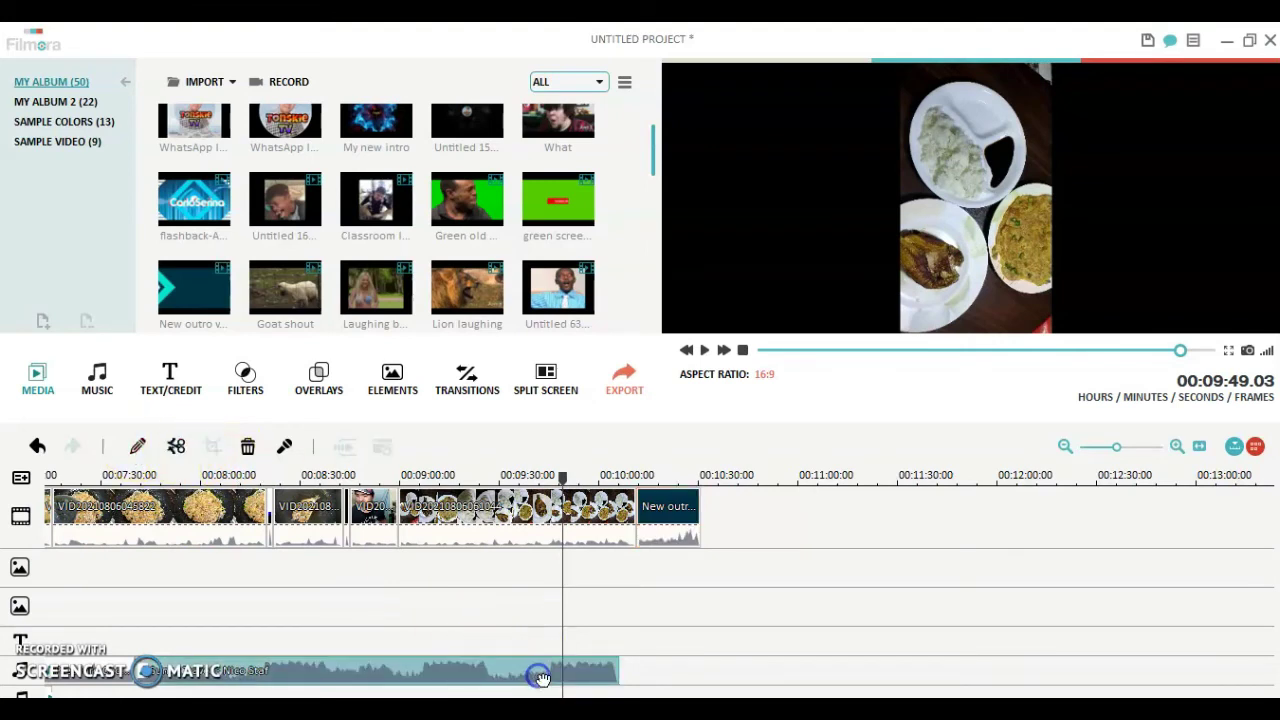
{"action": "left_click", "coordinate": [174, 447]}
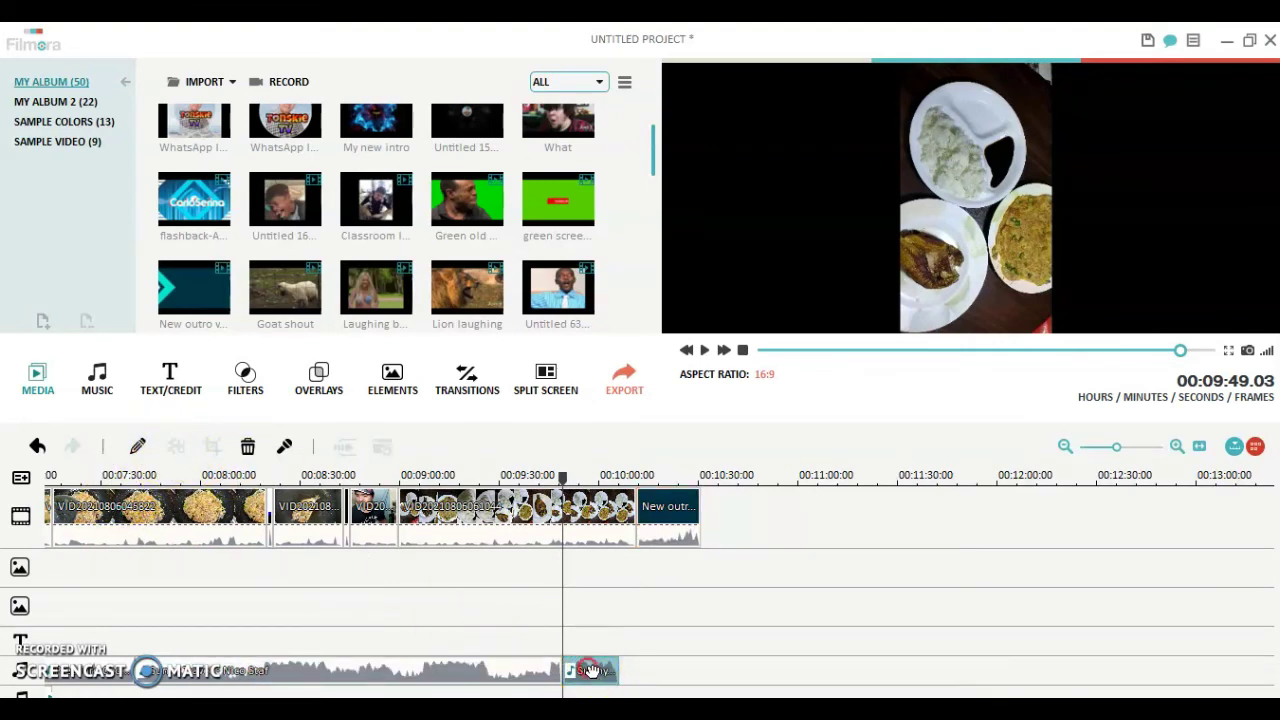
{"action": "right_click", "coordinate": [590, 670]}
{"action": "left_click", "coordinate": [635, 557]}
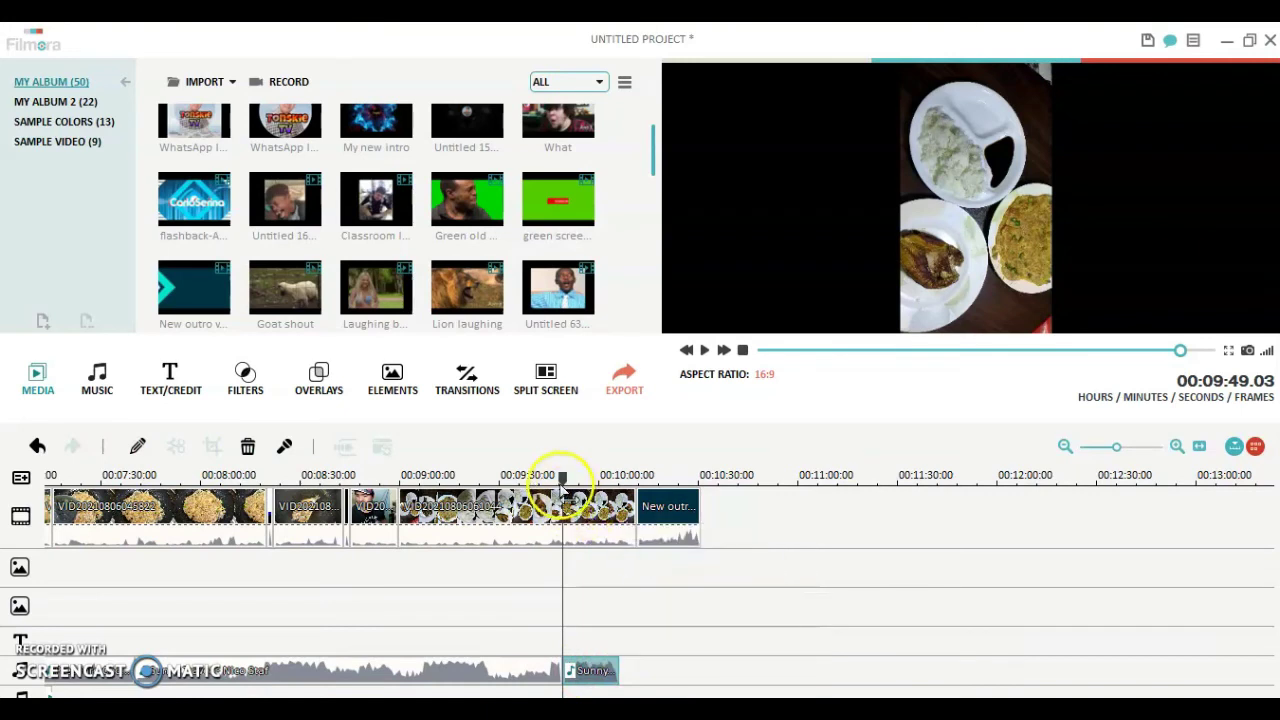
Step: Paste the copied music piece on the same audio track at 00:10:04.14
{"action": "left_click_drag", "start_coordinate": [561, 480], "coordinate": [615, 484]}
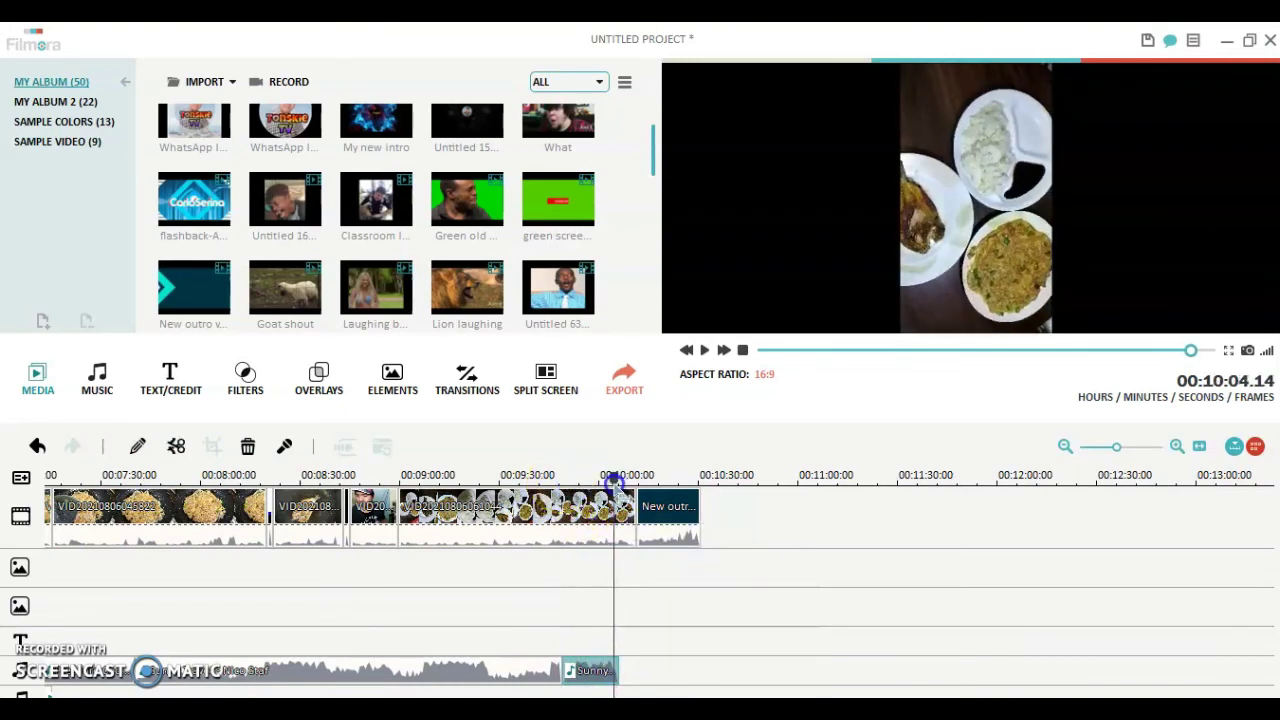
{"action": "right_click", "coordinate": [634, 676]}
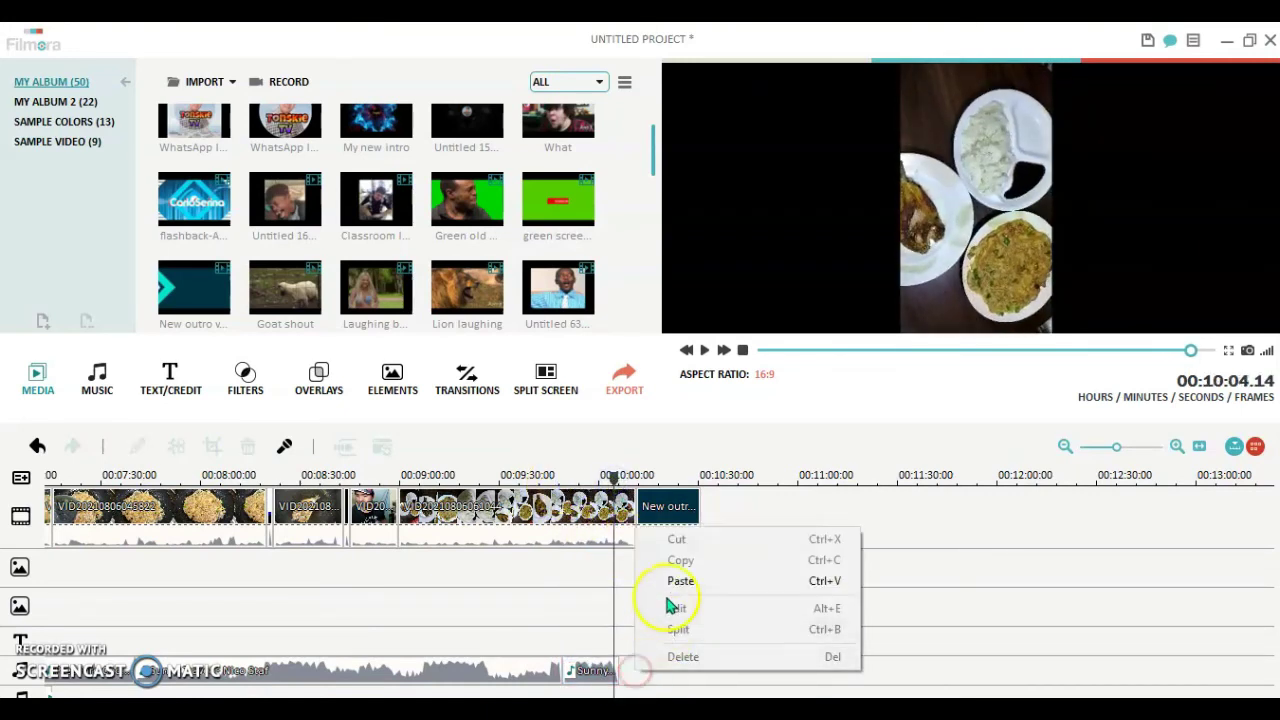
{"action": "left_click", "coordinate": [676, 577]}
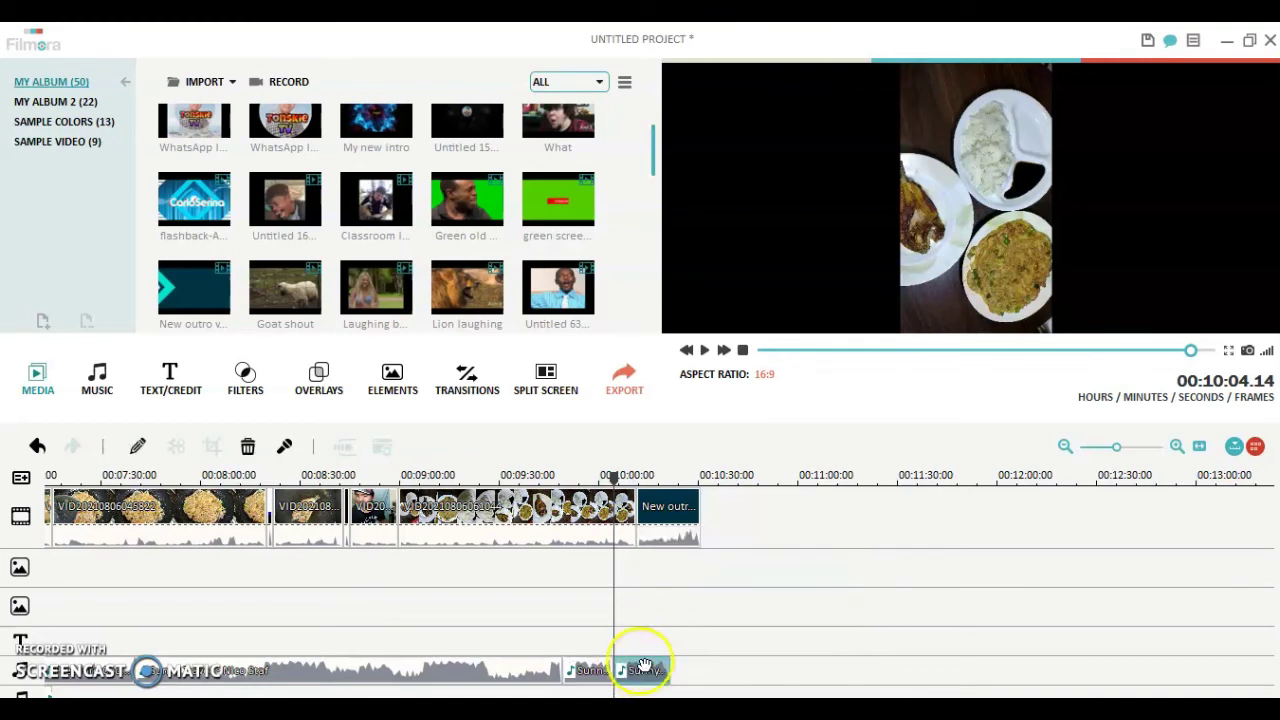
Step: Split the pasted music at 00:10:11.10, where the outro starts, and delete the part after the cut
{"action": "left_click_drag", "start_coordinate": [615, 481], "coordinate": [638, 481]}
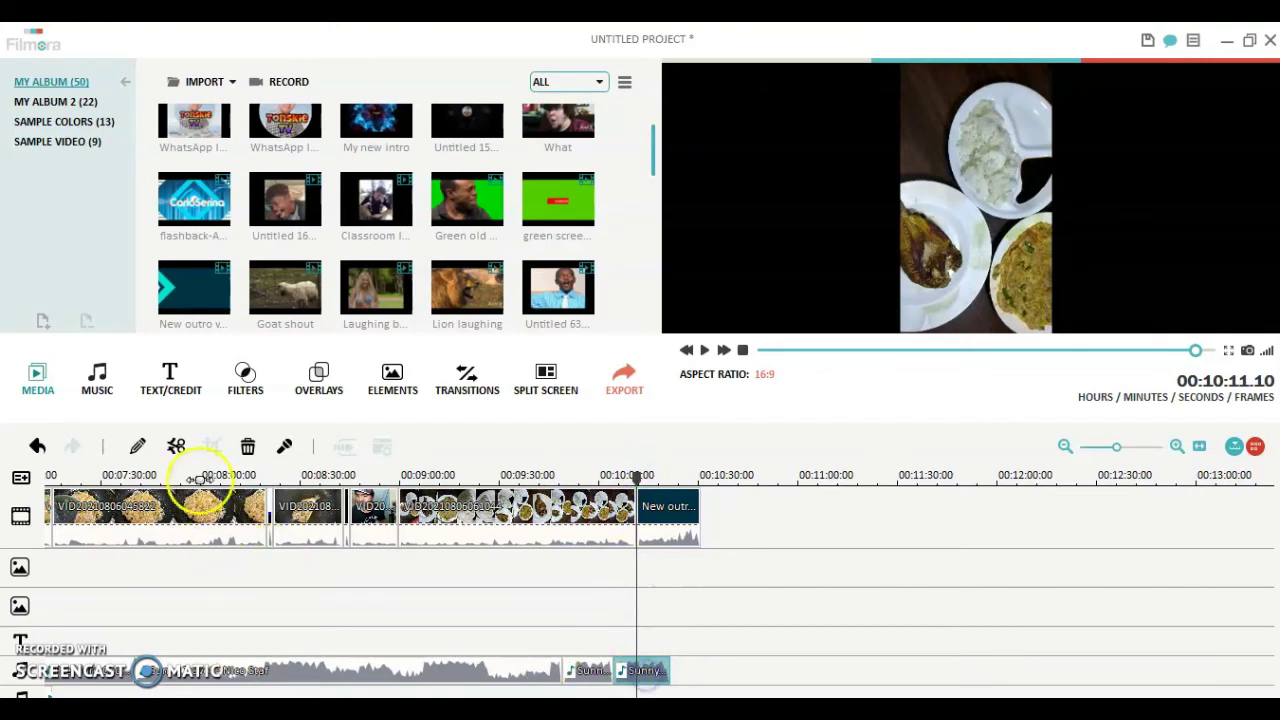
{"action": "left_click", "coordinate": [177, 446]}
{"action": "left_click", "coordinate": [248, 446]}
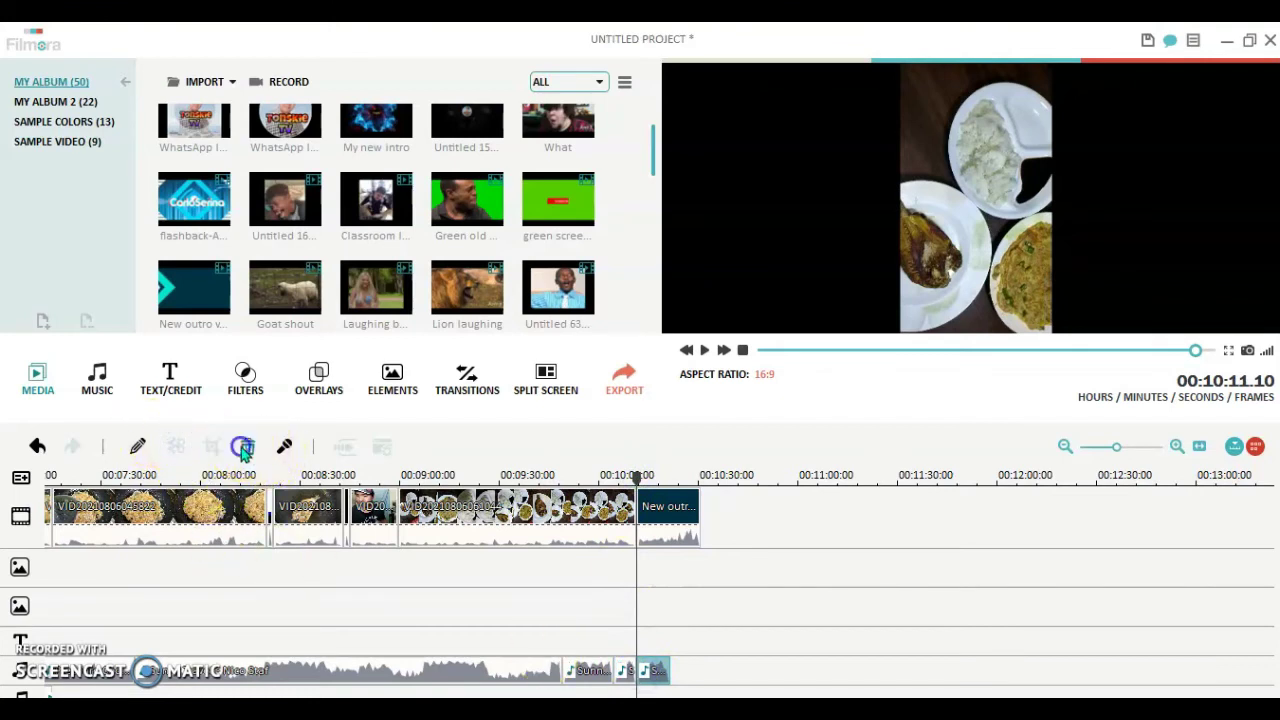
{"action": "left_click", "coordinate": [733, 595]}
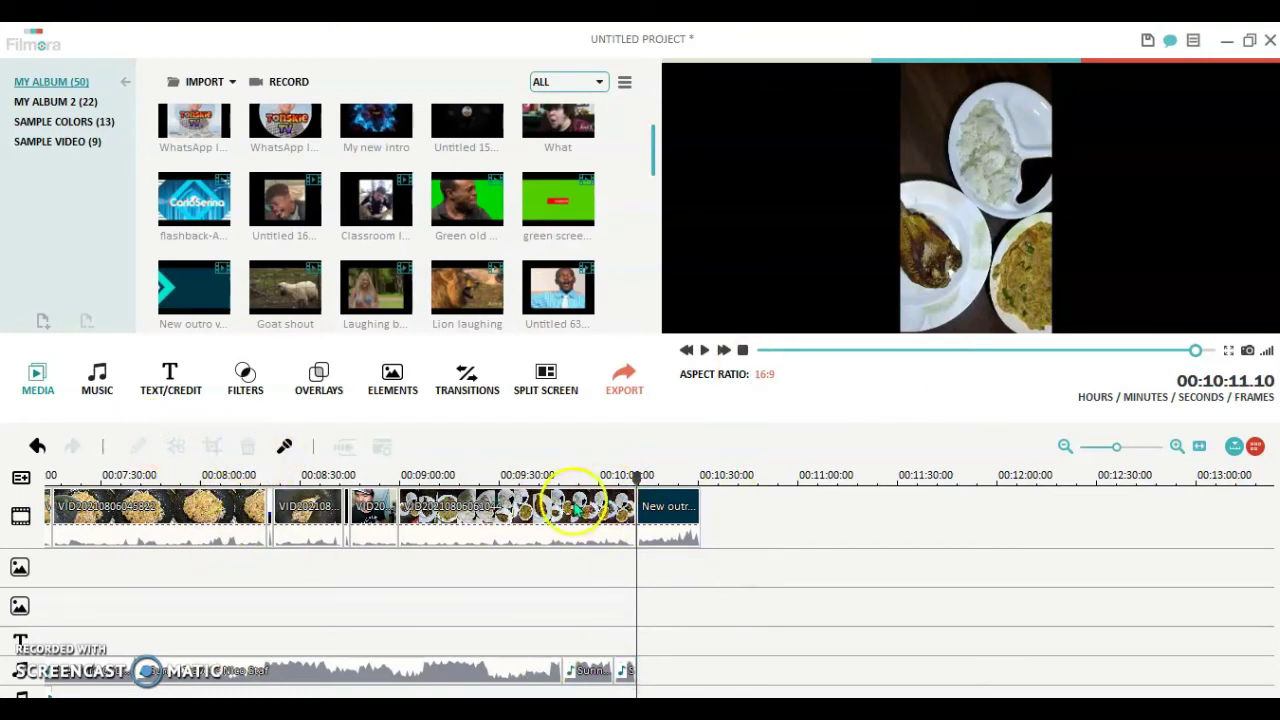
Step: Add the "always used" sound effects file from My Music to the second audio track at 00:09:23.00
{"action": "left_click_drag", "start_coordinate": [640, 478], "coordinate": [381, 472]}
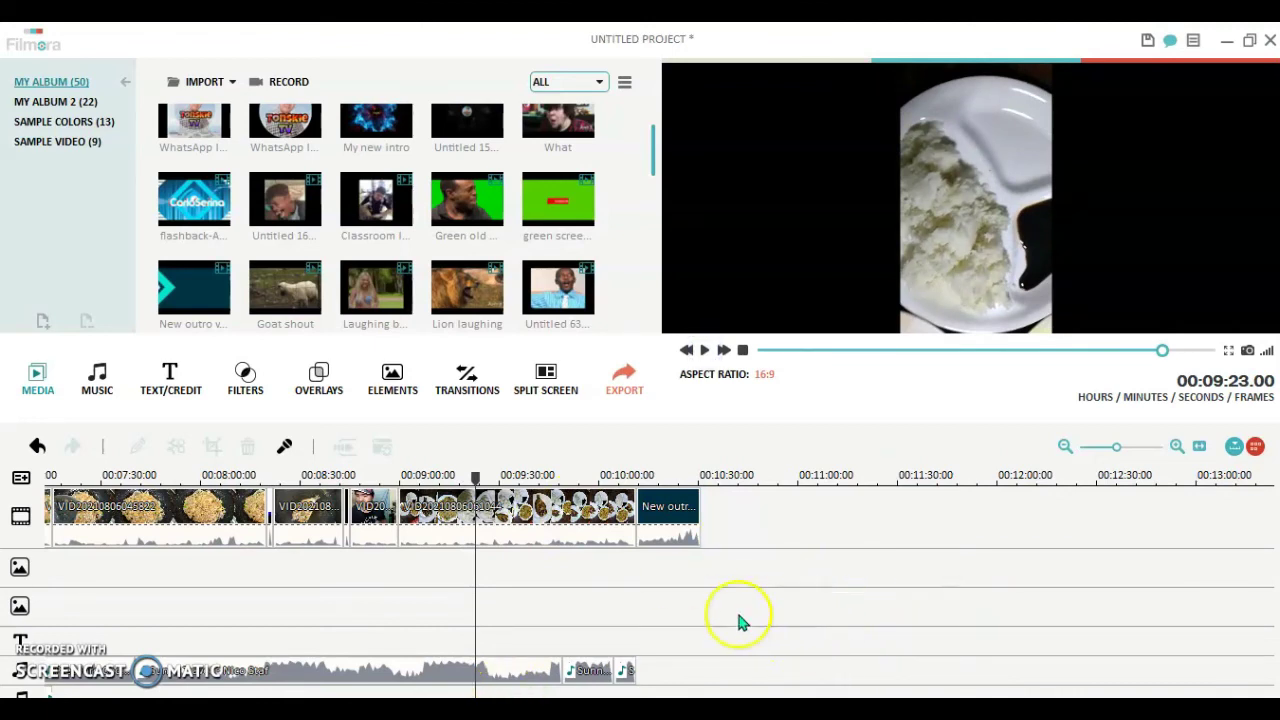
{"action": "left_click", "coordinate": [97, 380]}
{"action": "scroll", "coordinate": [612, 213], "scroll_direction": "up", "scroll_amount": 10}
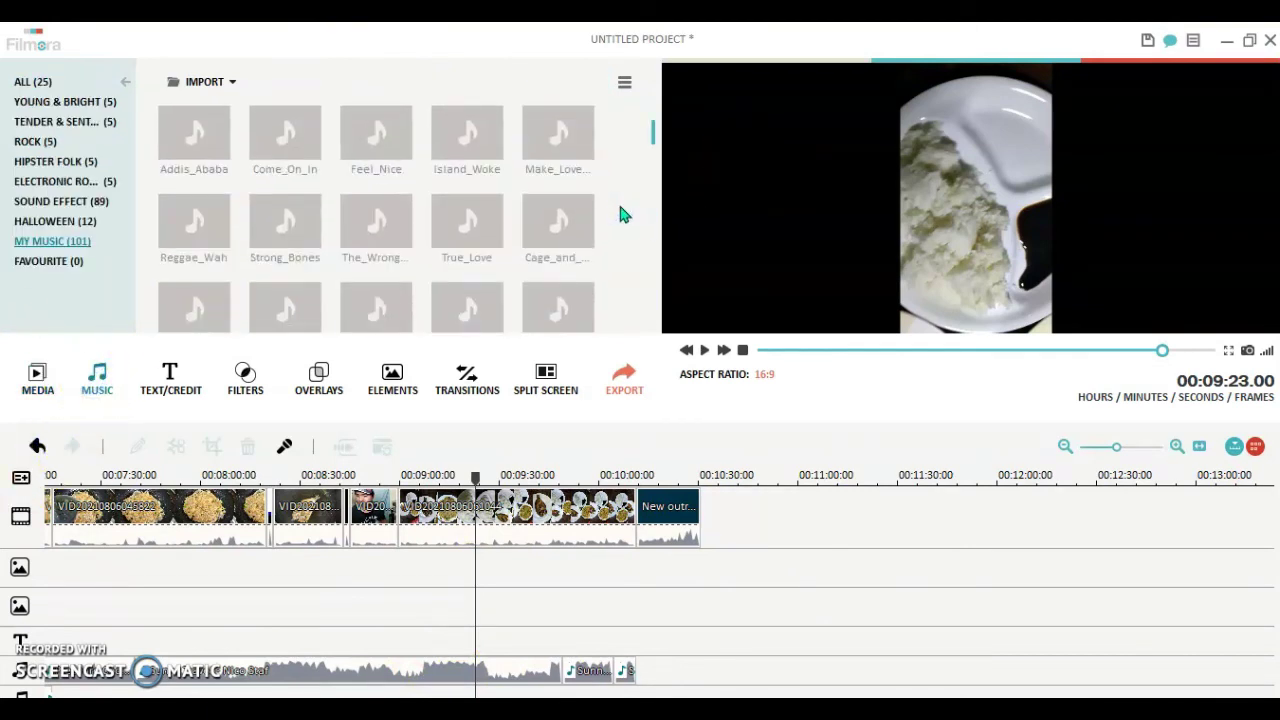
{"action": "scroll", "coordinate": [618, 213], "scroll_direction": "down", "scroll_amount": 2}
{"action": "left_click", "coordinate": [557, 223]}
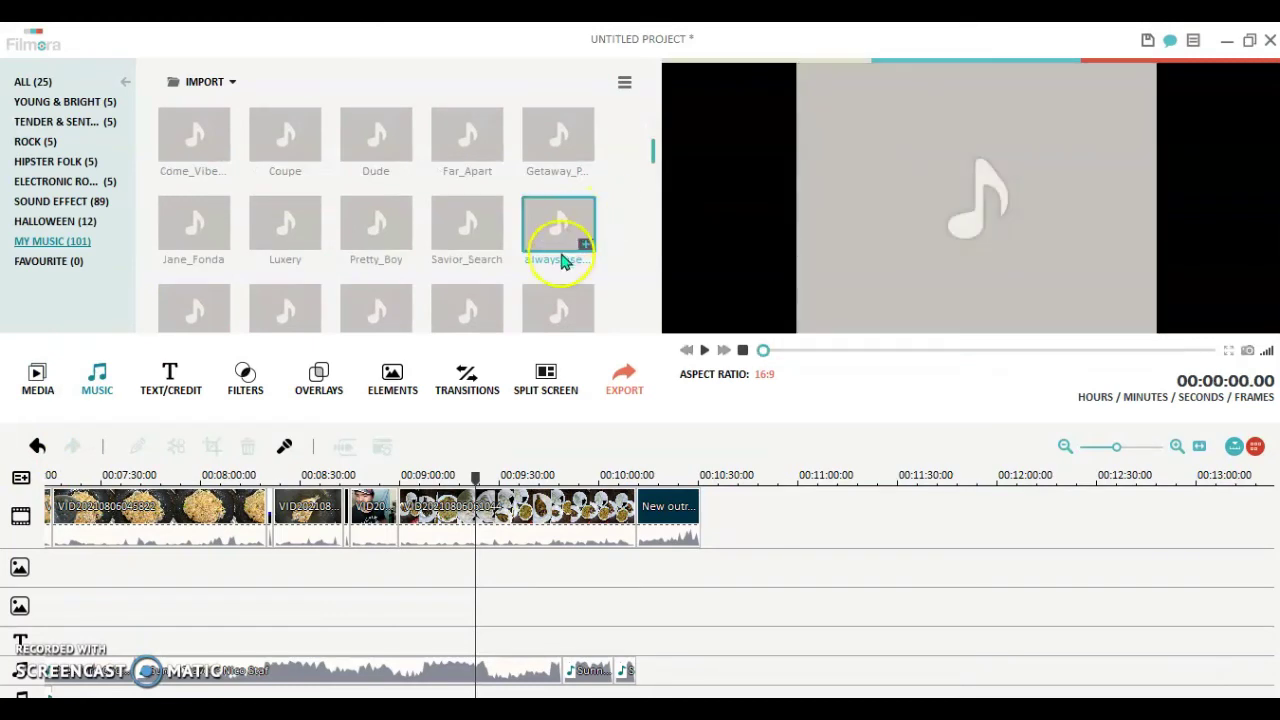
{"action": "left_click_drag", "start_coordinate": [500, 662], "coordinate": [477, 688]}
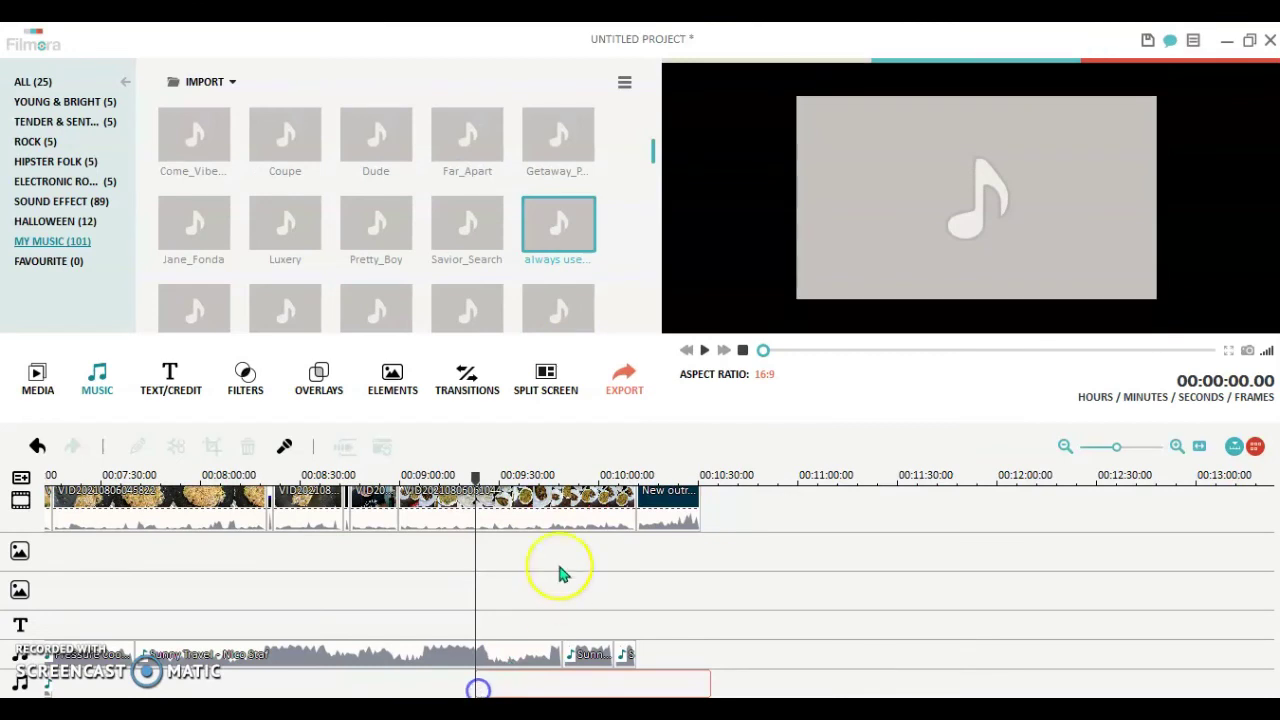
Step: Play the added sound effects, split them at 00:09:25.19 and delete the part after the cut
{"action": "left_click", "coordinate": [704, 350]}
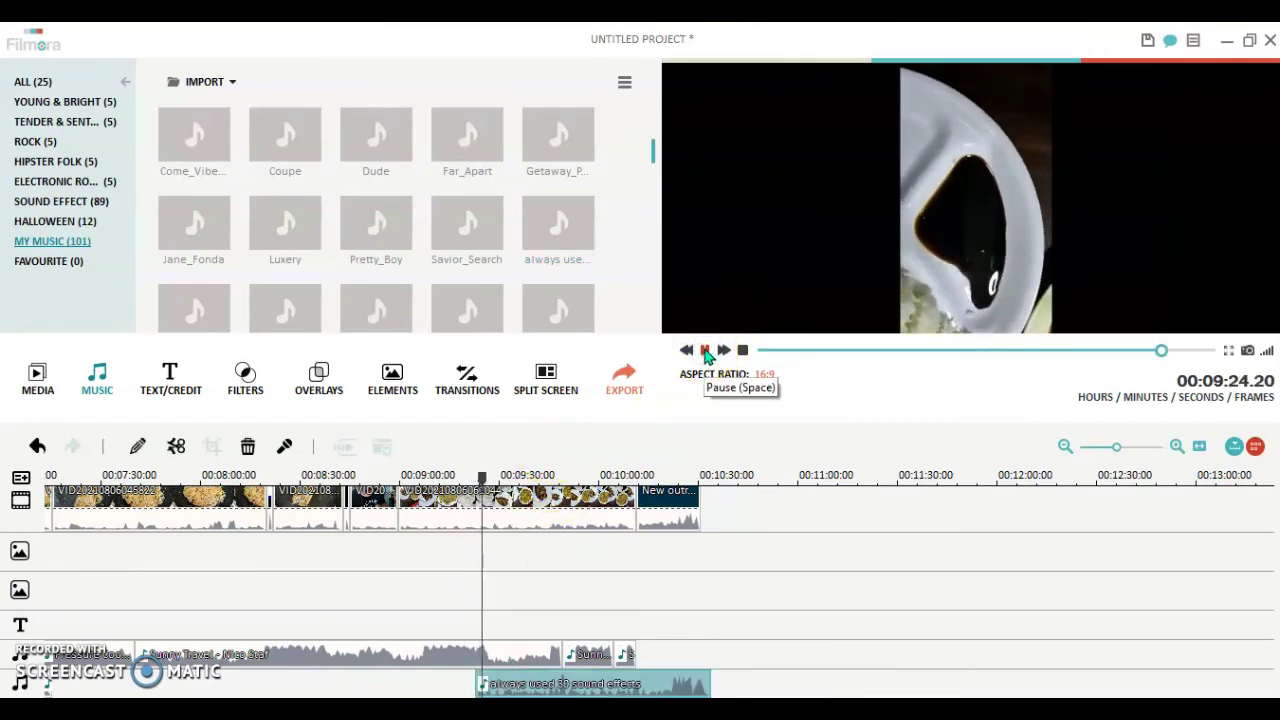
{"action": "left_click", "coordinate": [705, 351]}
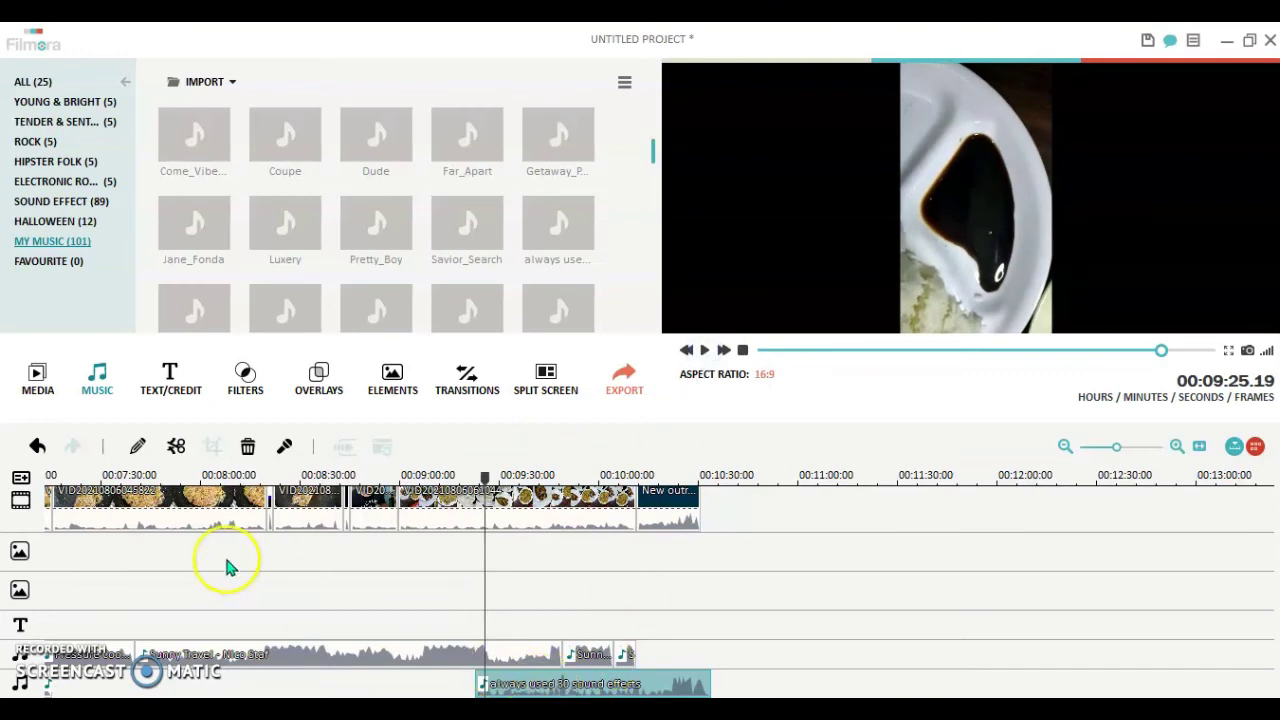
{"action": "left_click", "coordinate": [176, 446]}
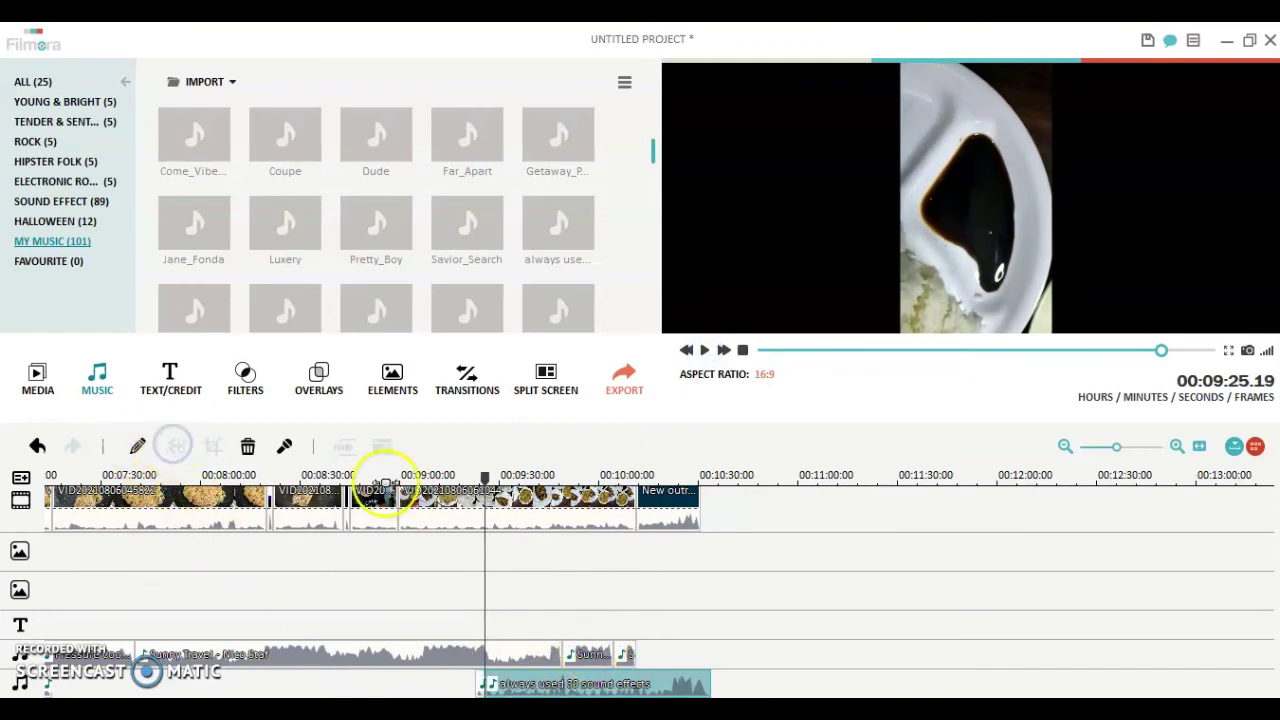
{"action": "left_click", "coordinate": [247, 446]}
Step: Copy the short remaining sound effect piece at 00:09:23.00
{"action": "left_click", "coordinate": [480, 687]}
{"action": "right_click", "coordinate": [484, 687]}
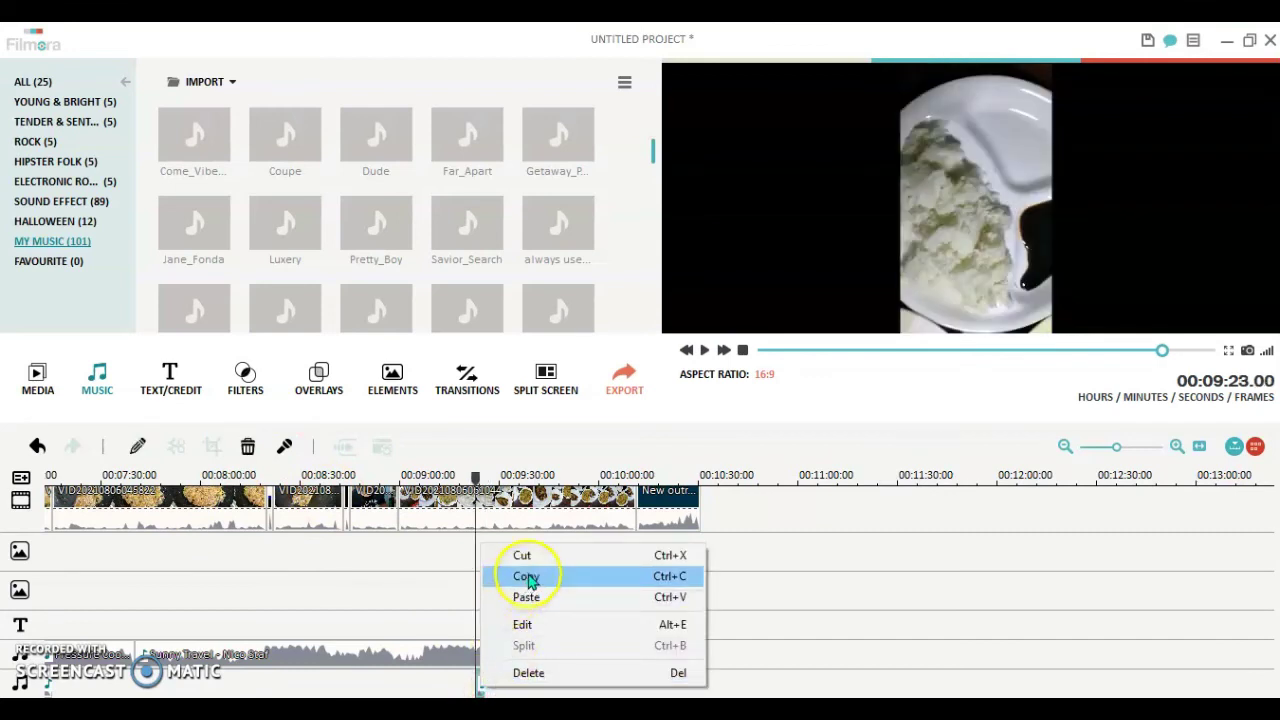
{"action": "left_click", "coordinate": [526, 577]}
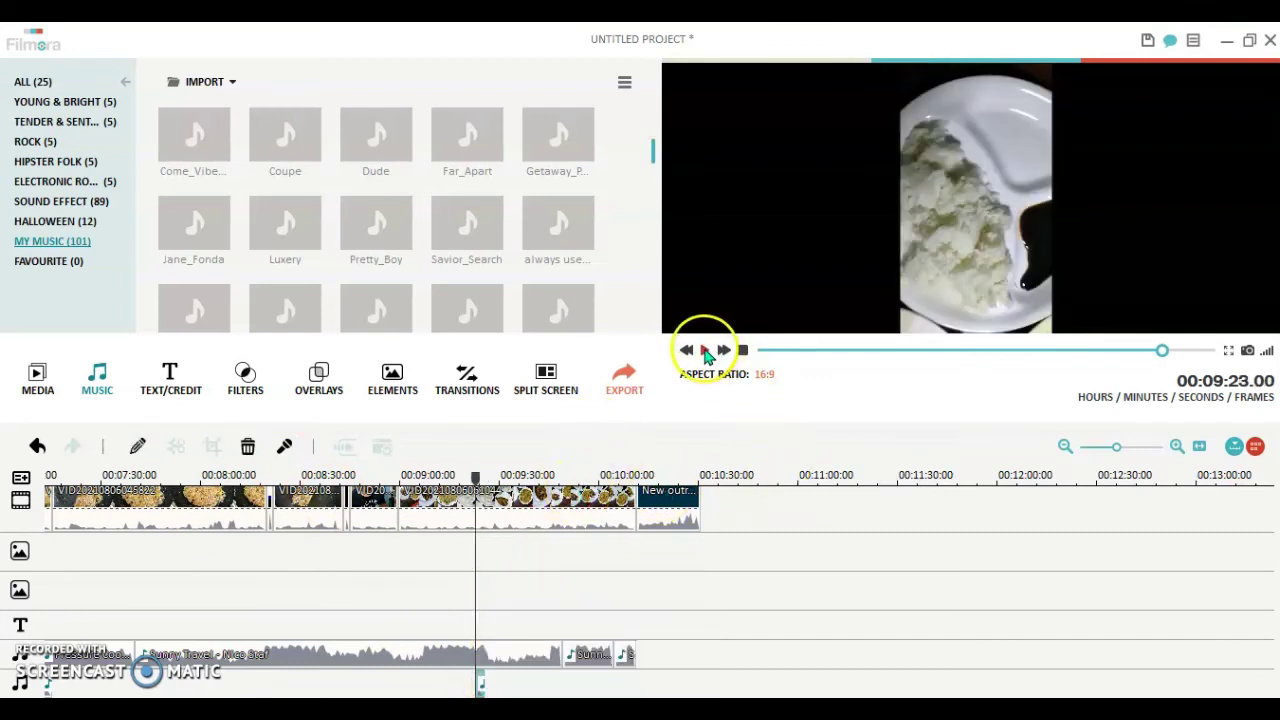
Step: Play the plated-food clip from 00:09:23.00, skipping ahead to check the sound effect and the ending before the outro
{"action": "left_click", "coordinate": [705, 352]}
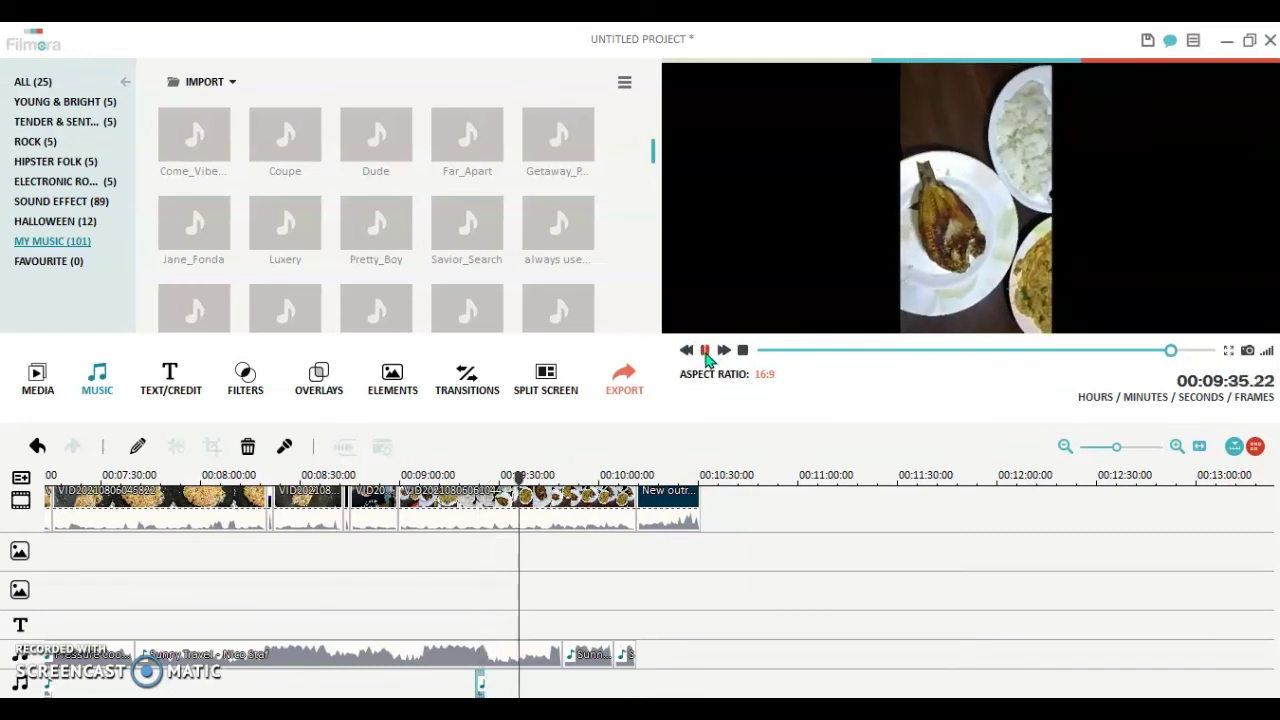
{"action": "left_click_drag", "start_coordinate": [520, 478], "coordinate": [612, 478]}
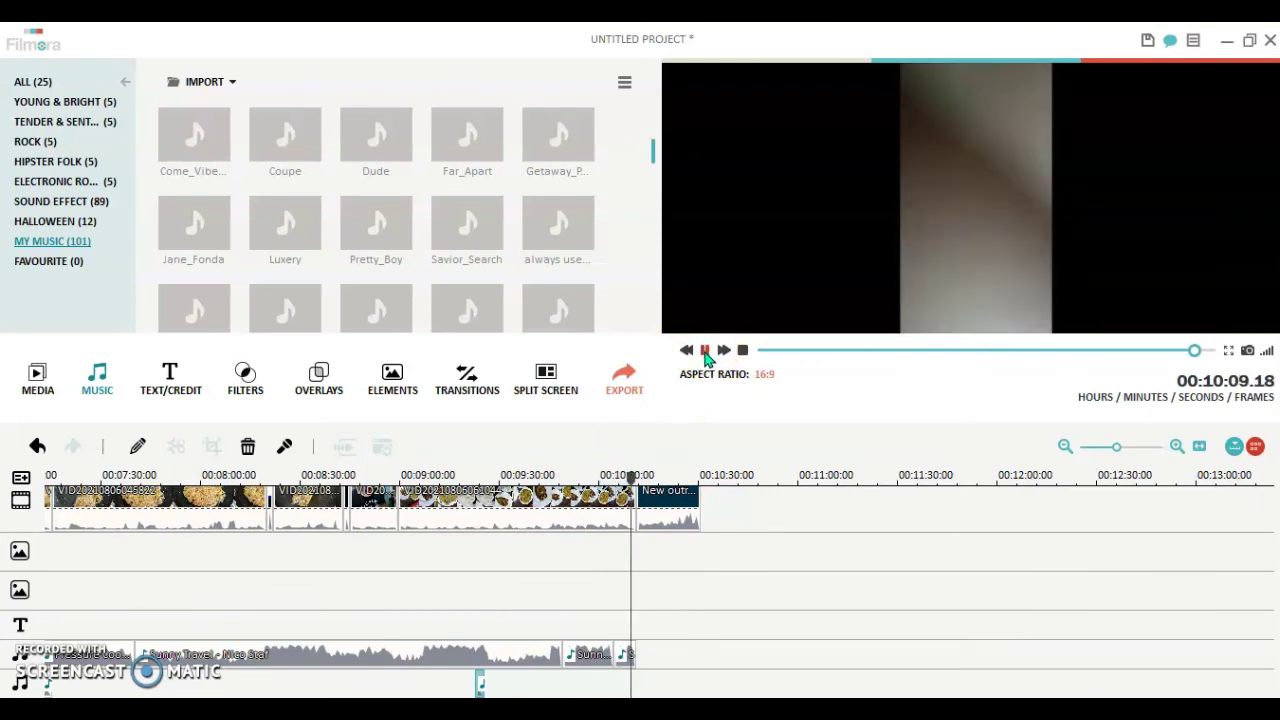
{"action": "left_click", "coordinate": [704, 350]}
Step: Replay the end of the plated-food clip, split it at 00:10:09.20 and delete the part before the outro
{"action": "left_click", "coordinate": [629, 481]}
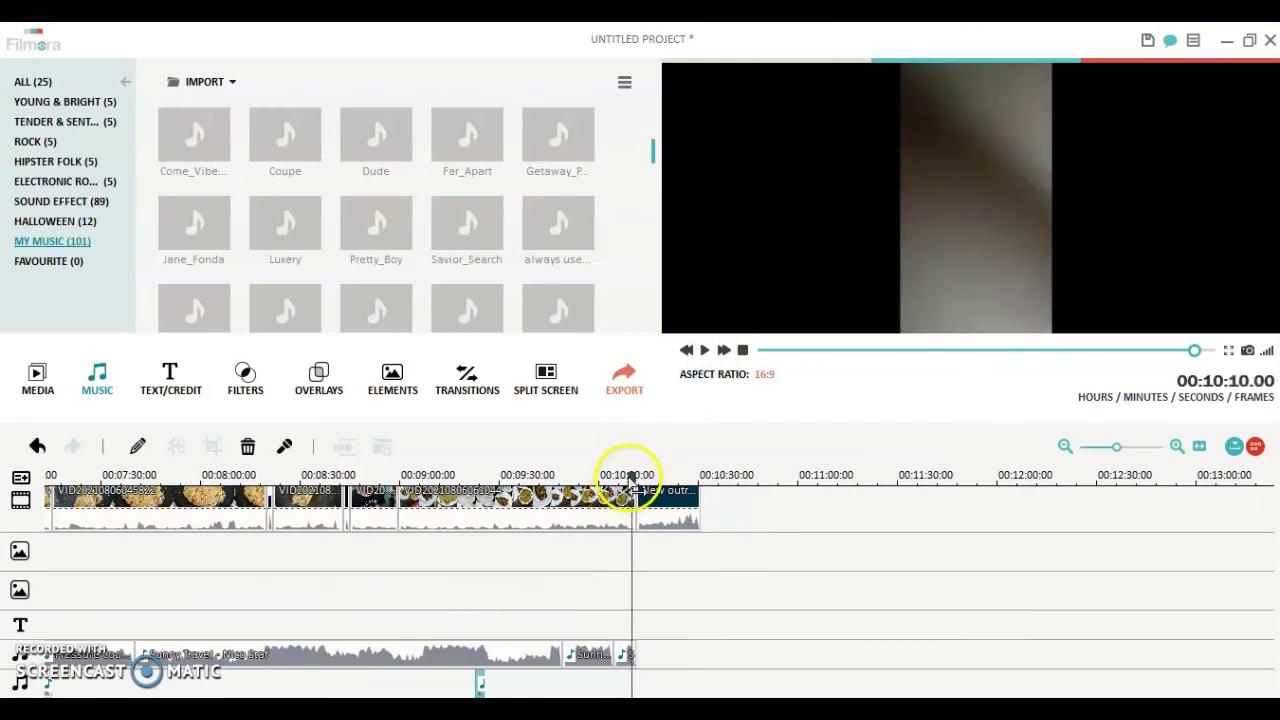
{"action": "left_click_drag", "start_coordinate": [629, 481], "coordinate": [614, 486]}
{"action": "left_click", "coordinate": [704, 351]}
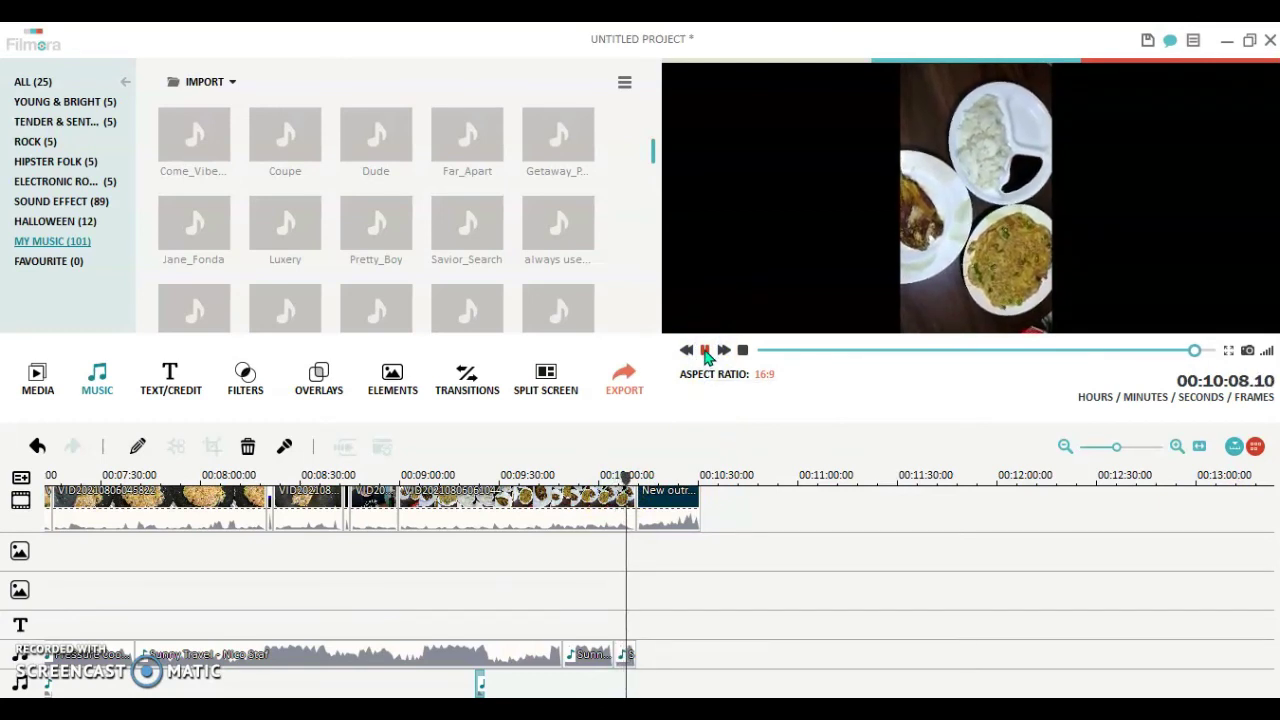
{"action": "left_click", "coordinate": [705, 351]}
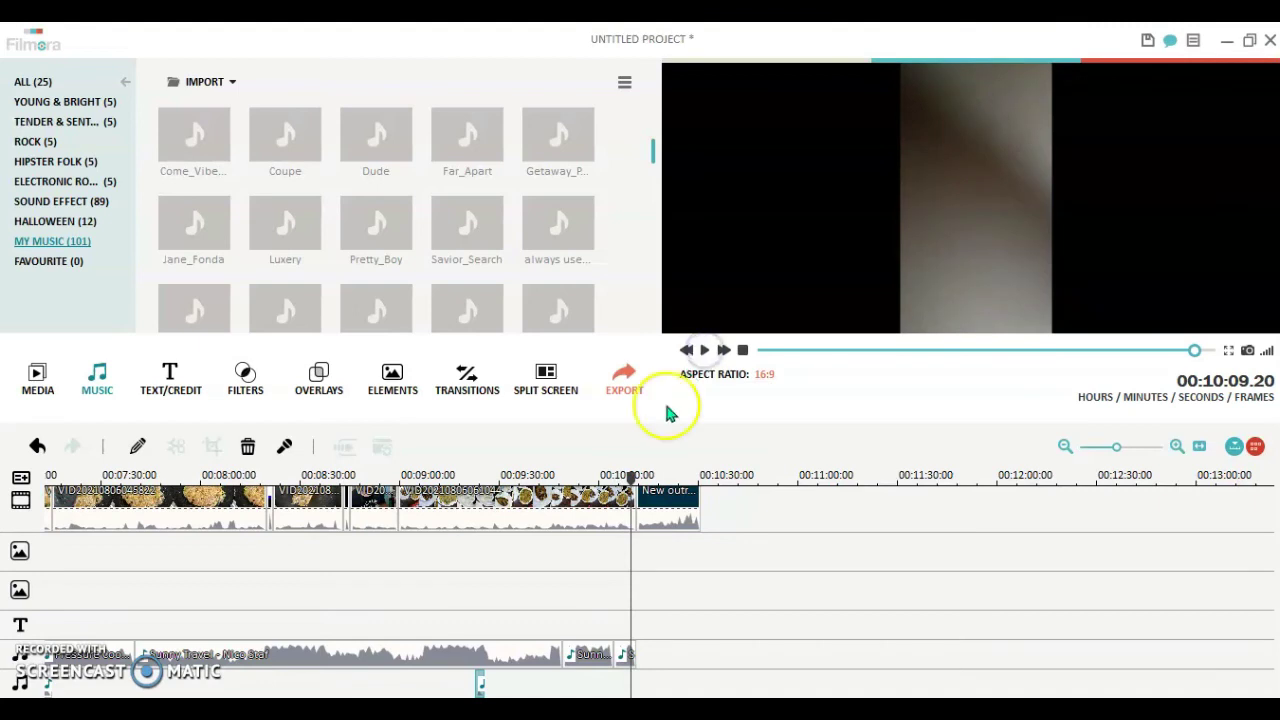
{"action": "left_click", "coordinate": [624, 508]}
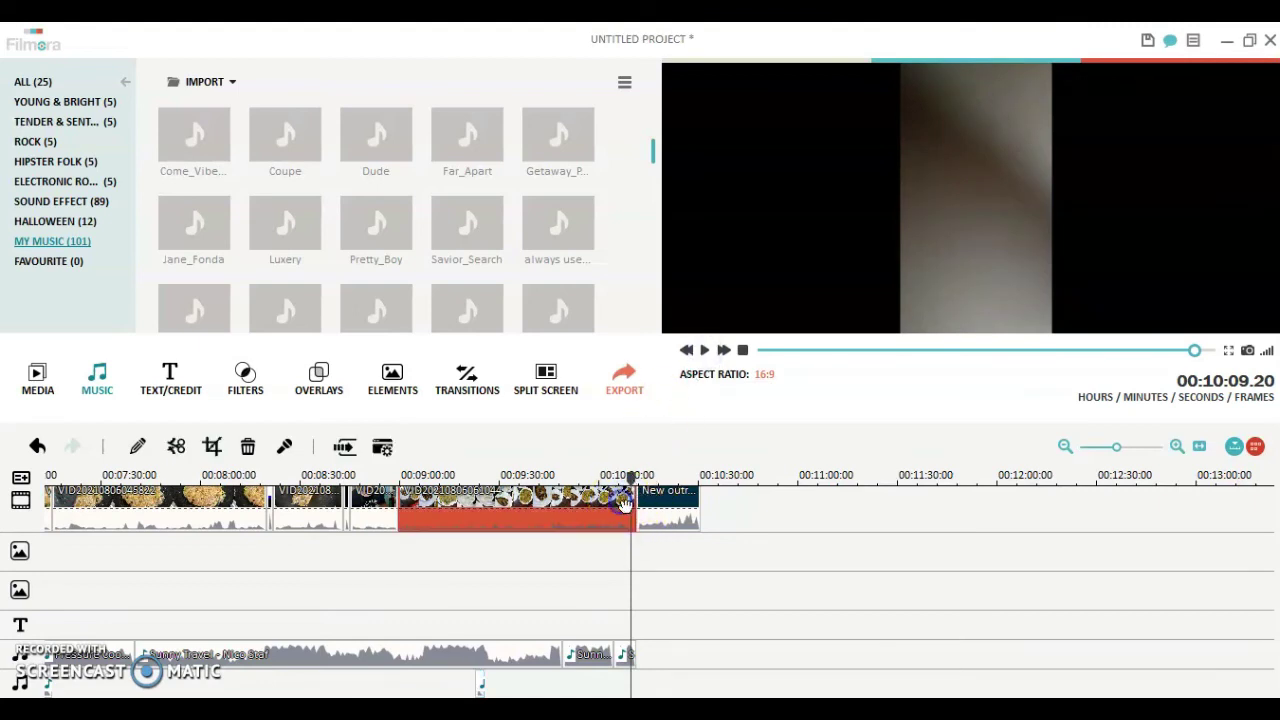
{"action": "left_click", "coordinate": [248, 447]}
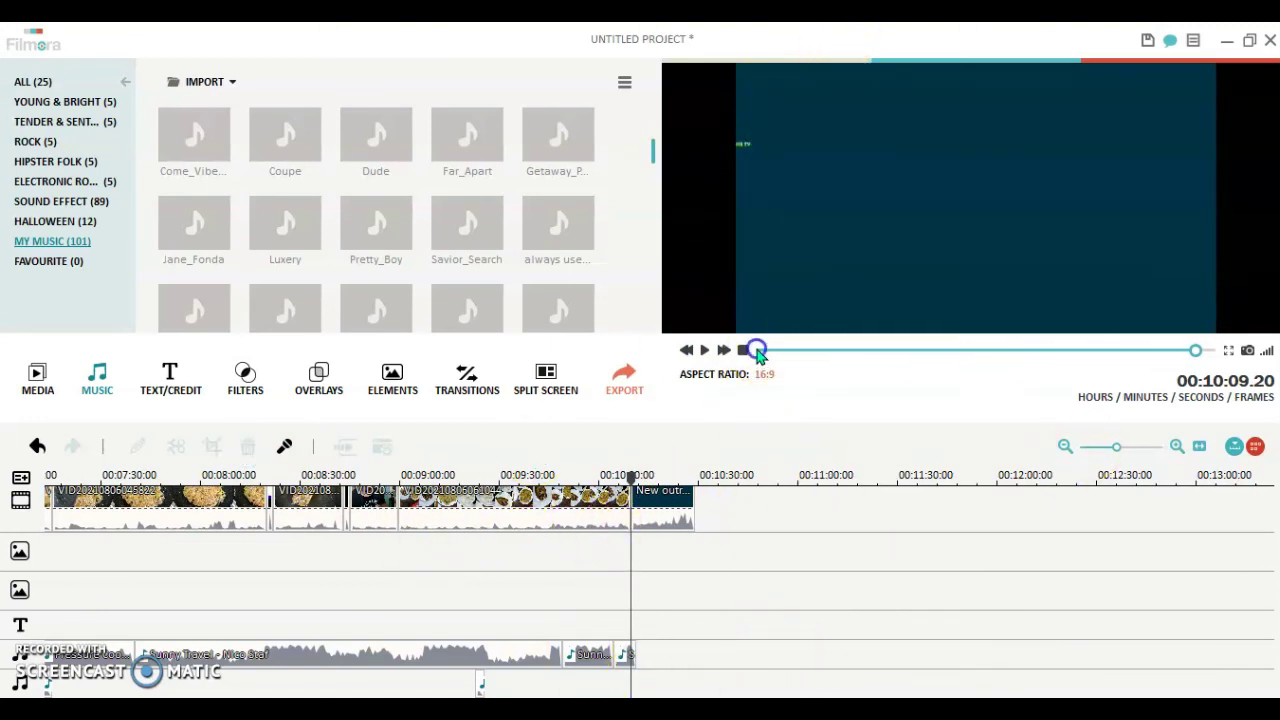
Step: Return to the start of the timeline and copy the green-screen overlay clip at 00:00:38.13
{"action": "left_click", "coordinate": [762, 351]}
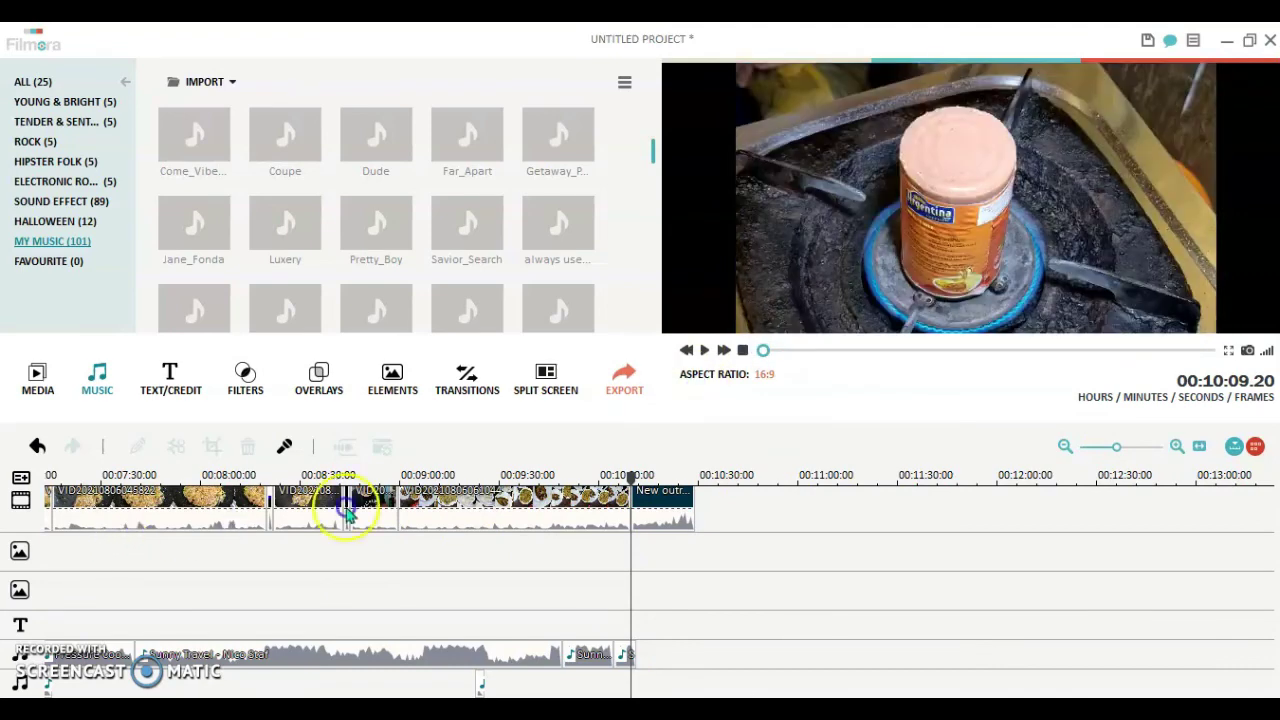
{"action": "left_click", "coordinate": [184, 553]}
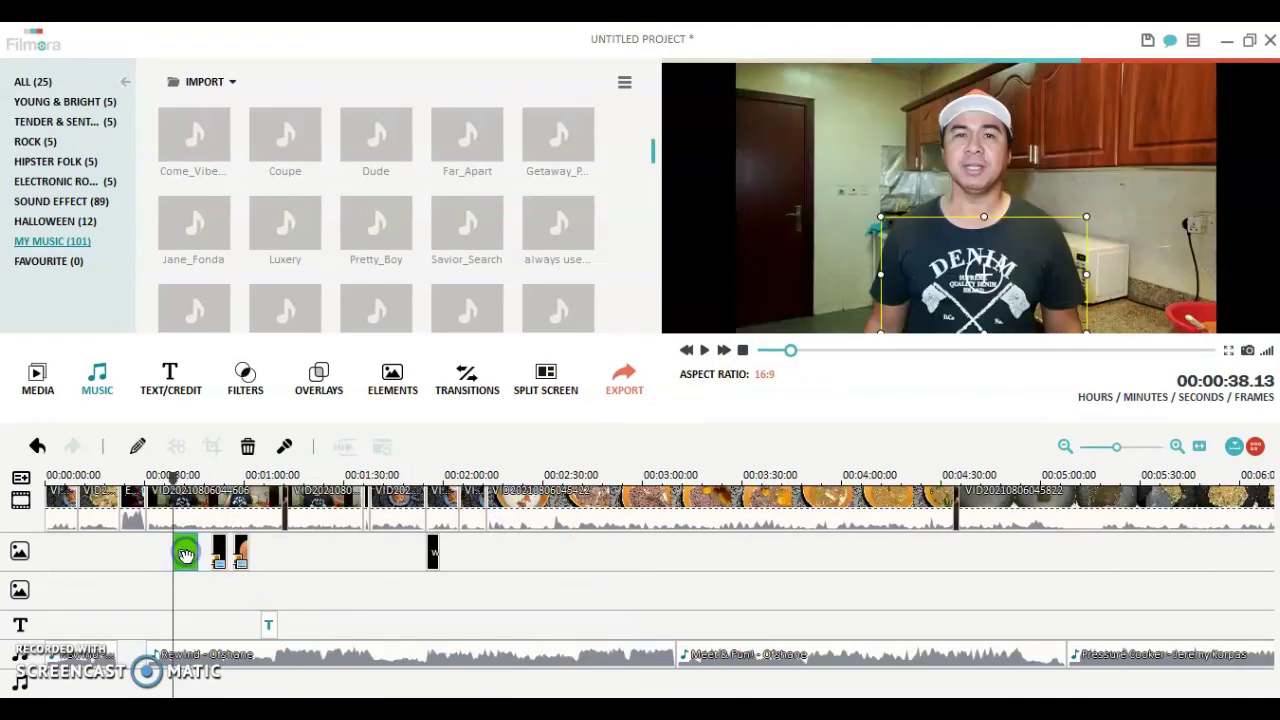
{"action": "right_click", "coordinate": [185, 555]}
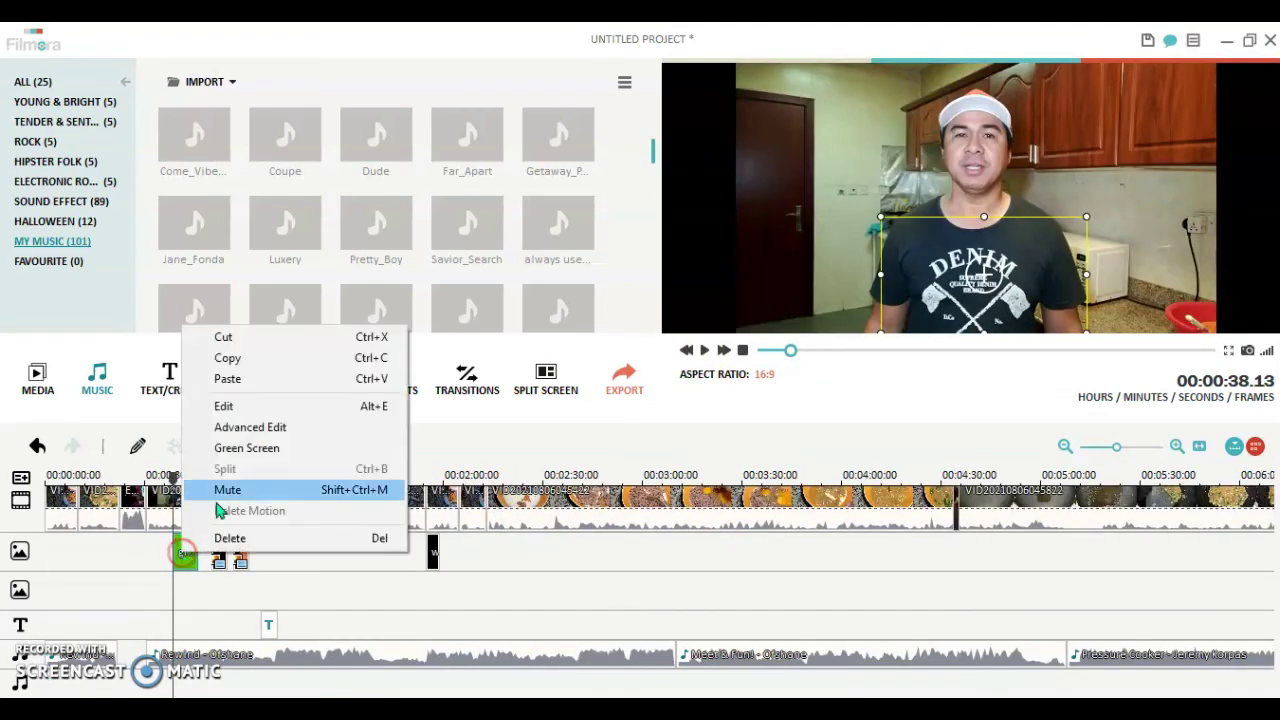
{"action": "left_click", "coordinate": [253, 365]}
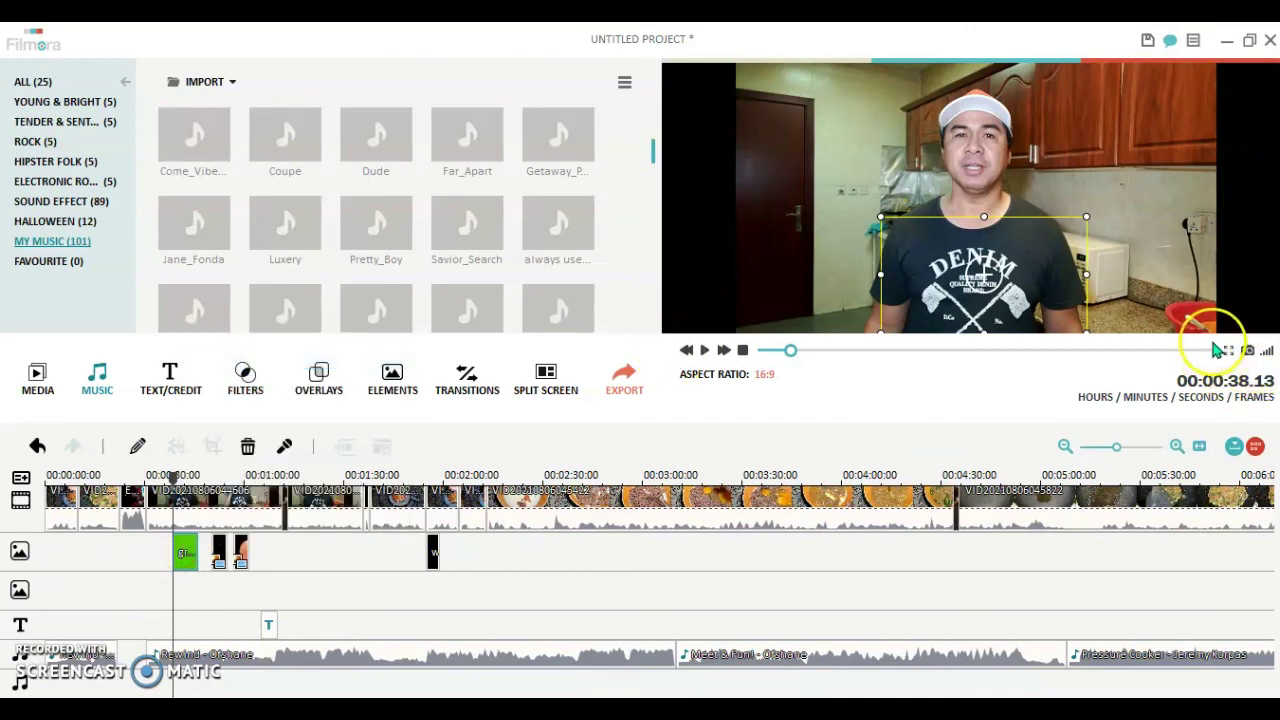
Step: Paste the green-screen overlay onto the first overlay track at 00:09:38.00, above the plated-food clip
{"action": "left_click", "coordinate": [1210, 350]}
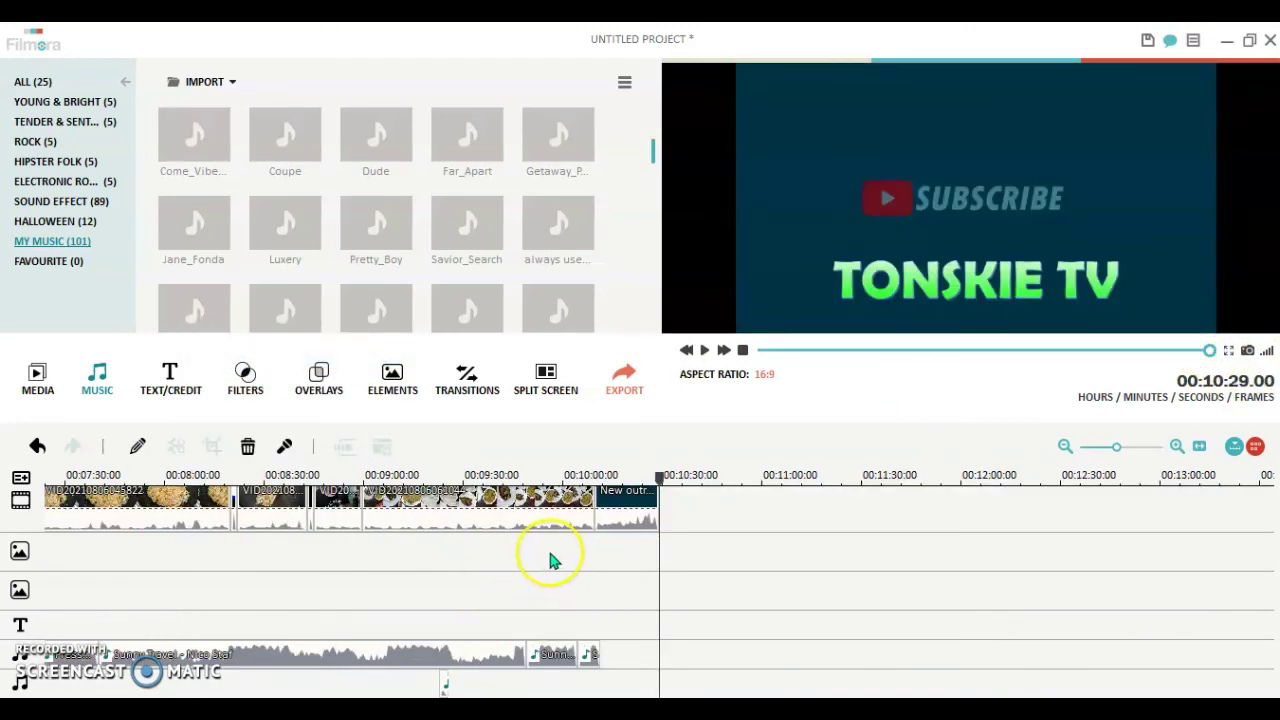
{"action": "left_click_drag", "start_coordinate": [655, 474], "coordinate": [490, 503]}
{"action": "right_click", "coordinate": [497, 553]}
{"action": "left_click", "coordinate": [540, 597]}
{"action": "left_click", "coordinate": [497, 497]}
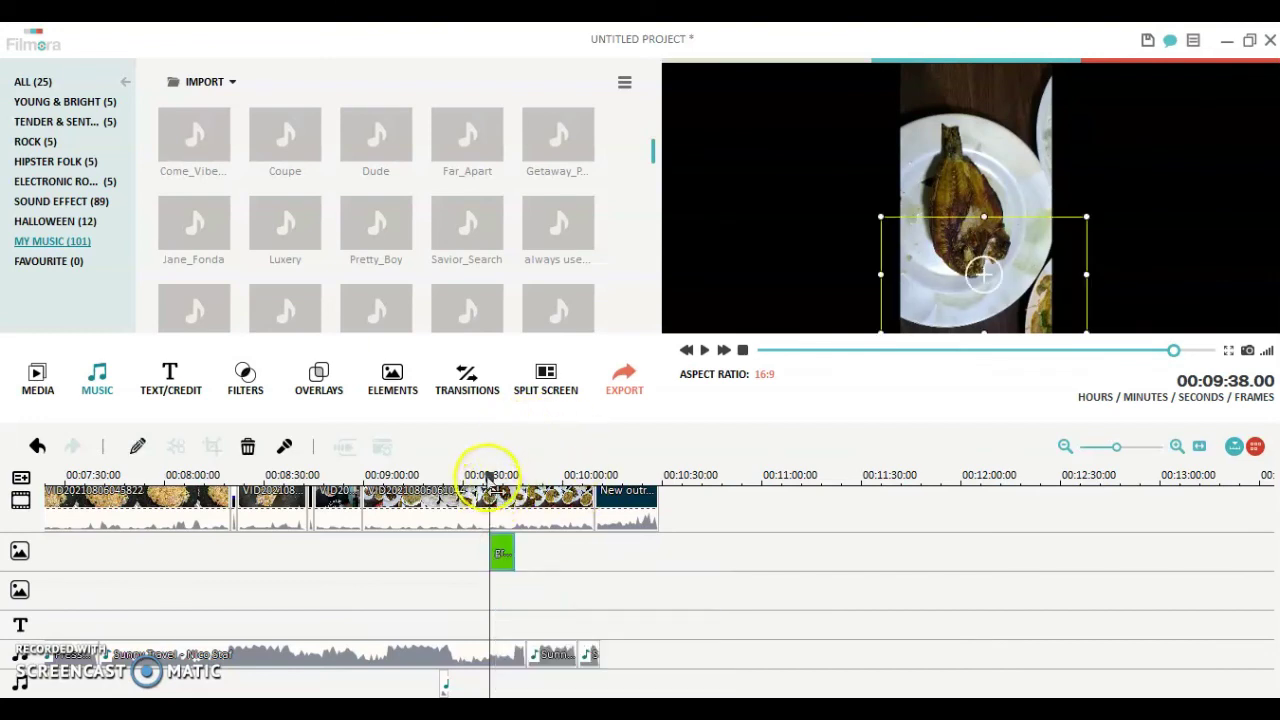
Step: Play the project from just before the pasted overlay, skipping ahead to check the ending and the outro through 00:10:29.00
{"action": "left_click", "coordinate": [477, 474]}
{"action": "left_click", "coordinate": [706, 351]}
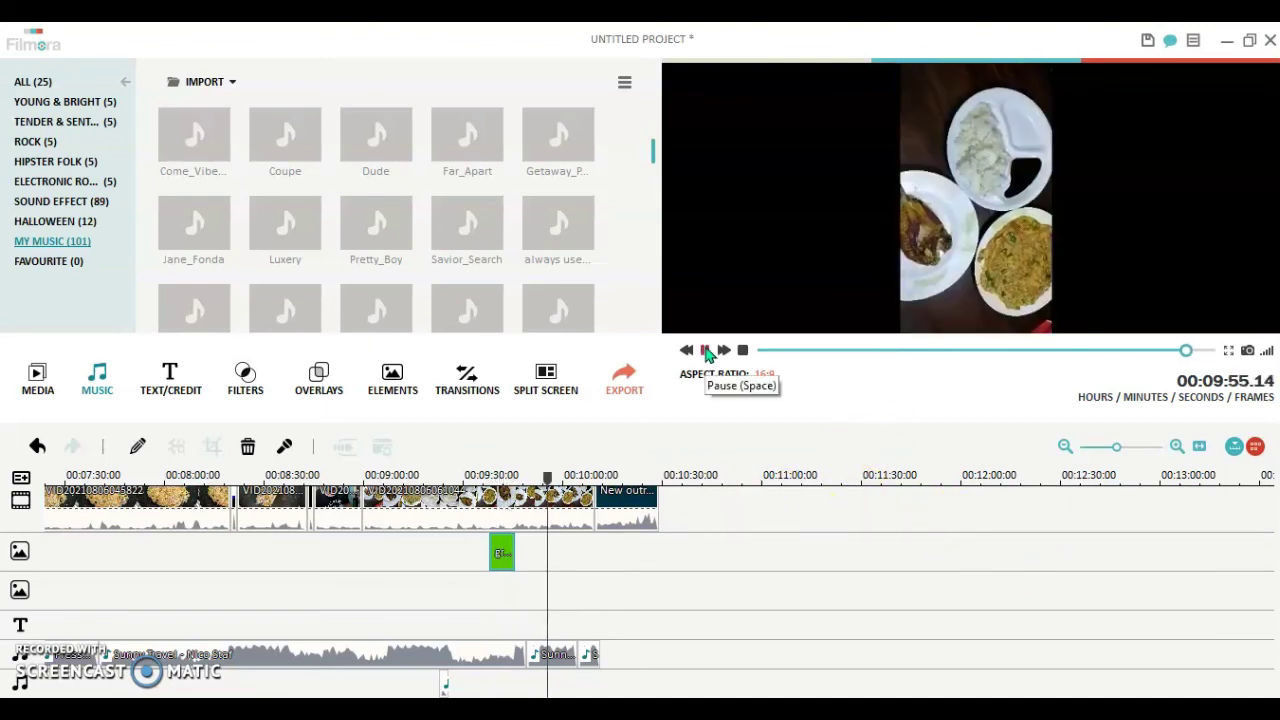
{"action": "left_click", "coordinate": [704, 350]}
{"action": "left_click", "coordinate": [552, 480]}
{"action": "left_click_drag", "start_coordinate": [552, 478], "coordinate": [586, 476]}
{"action": "left_click", "coordinate": [704, 350]}
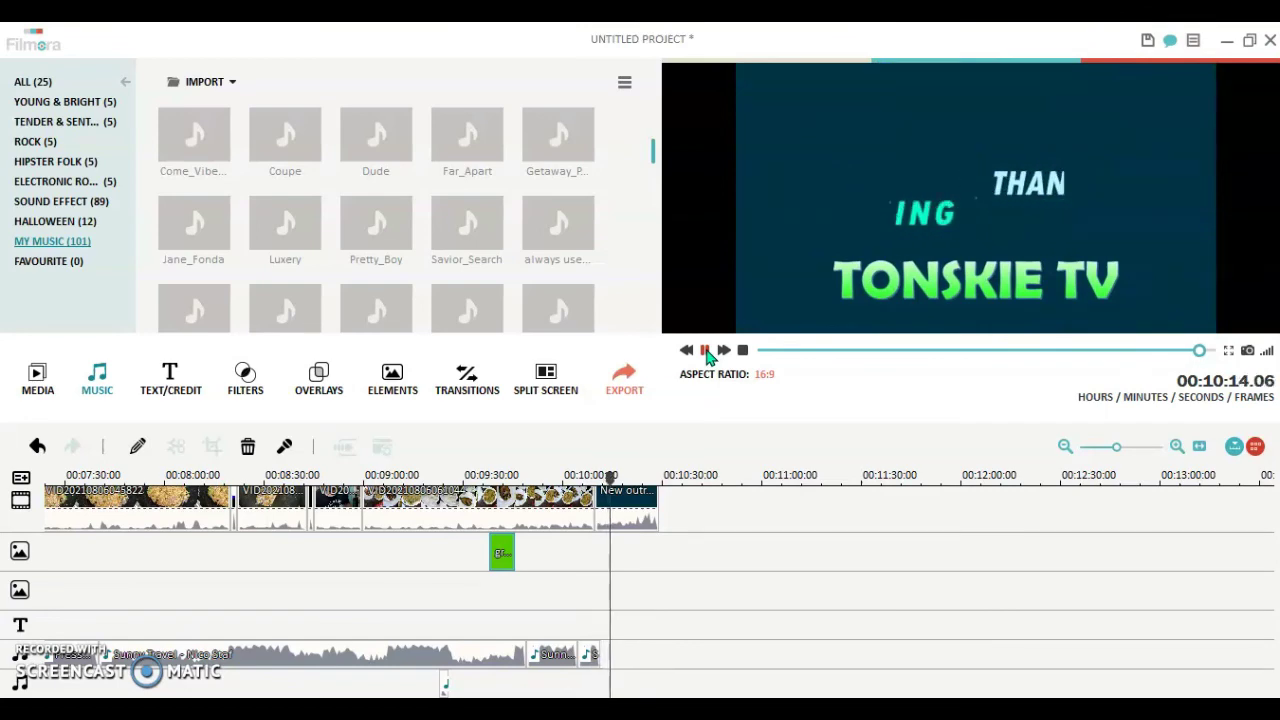
{"action": "left_click_drag", "start_coordinate": [611, 477], "coordinate": [662, 478]}
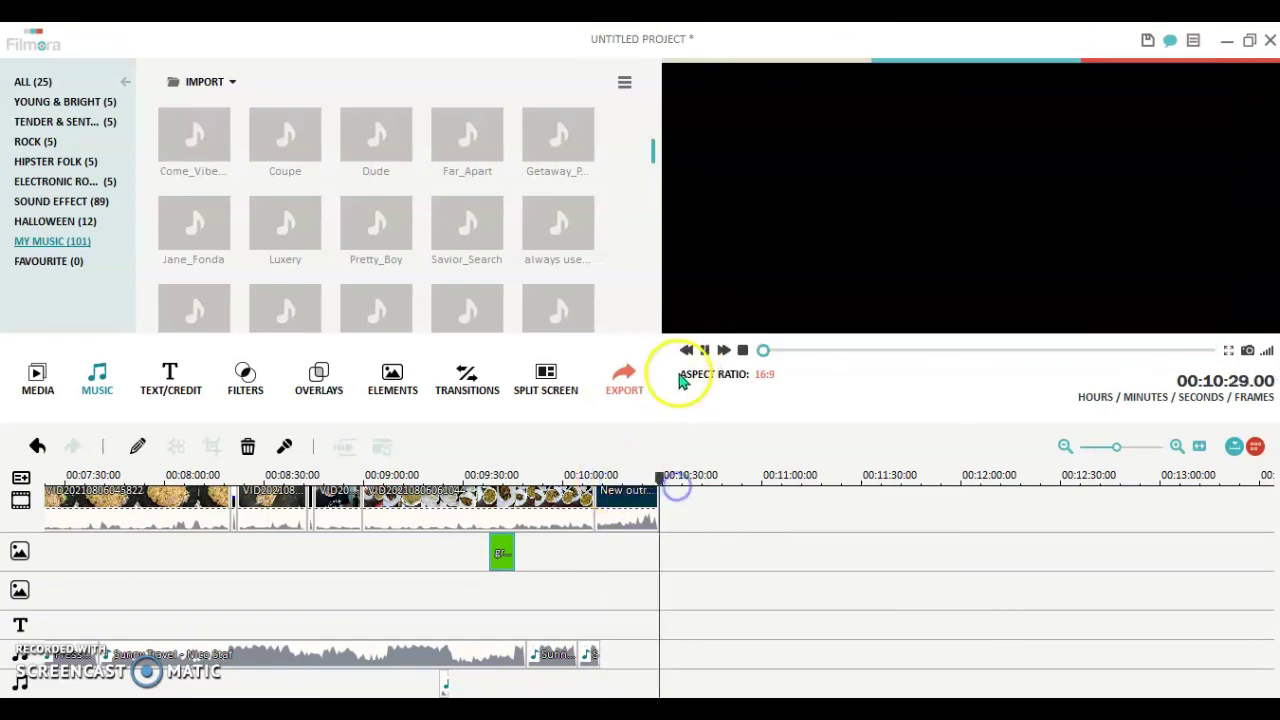